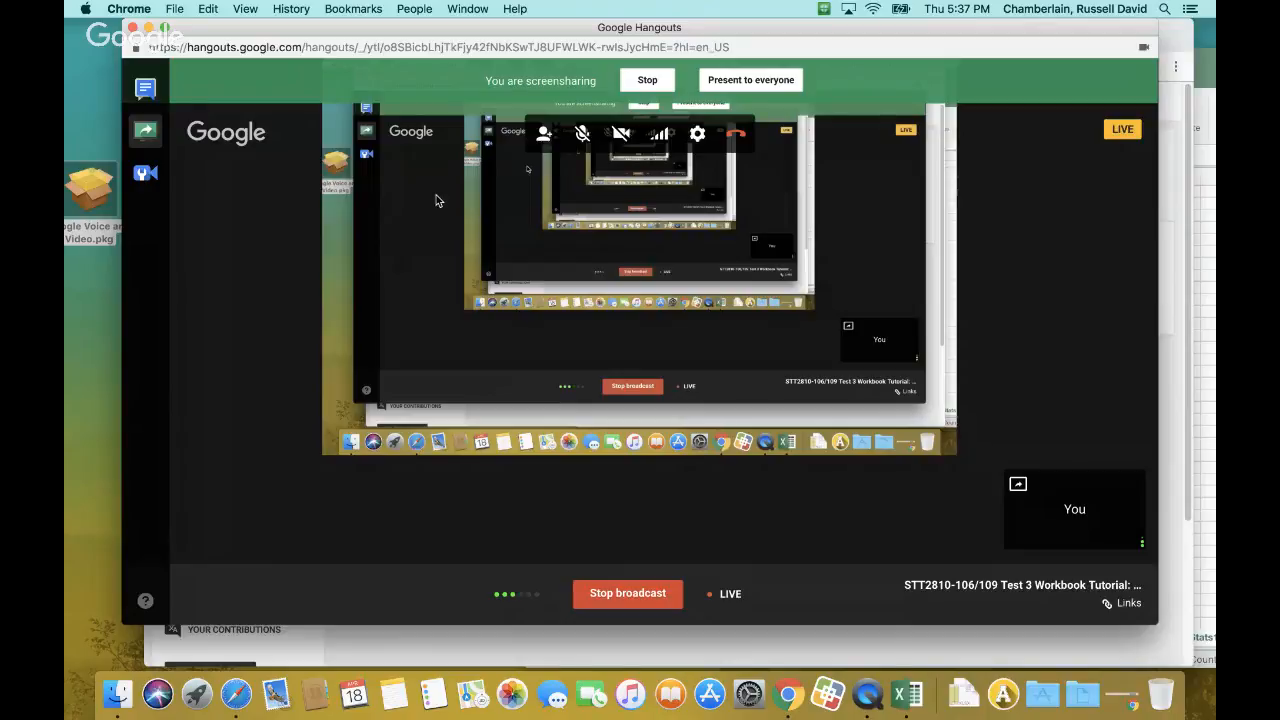
Minimise the Hangouts window and open the course's Assignment Manager in MyLab Statistics, repositioning the browser window
click(148, 28)
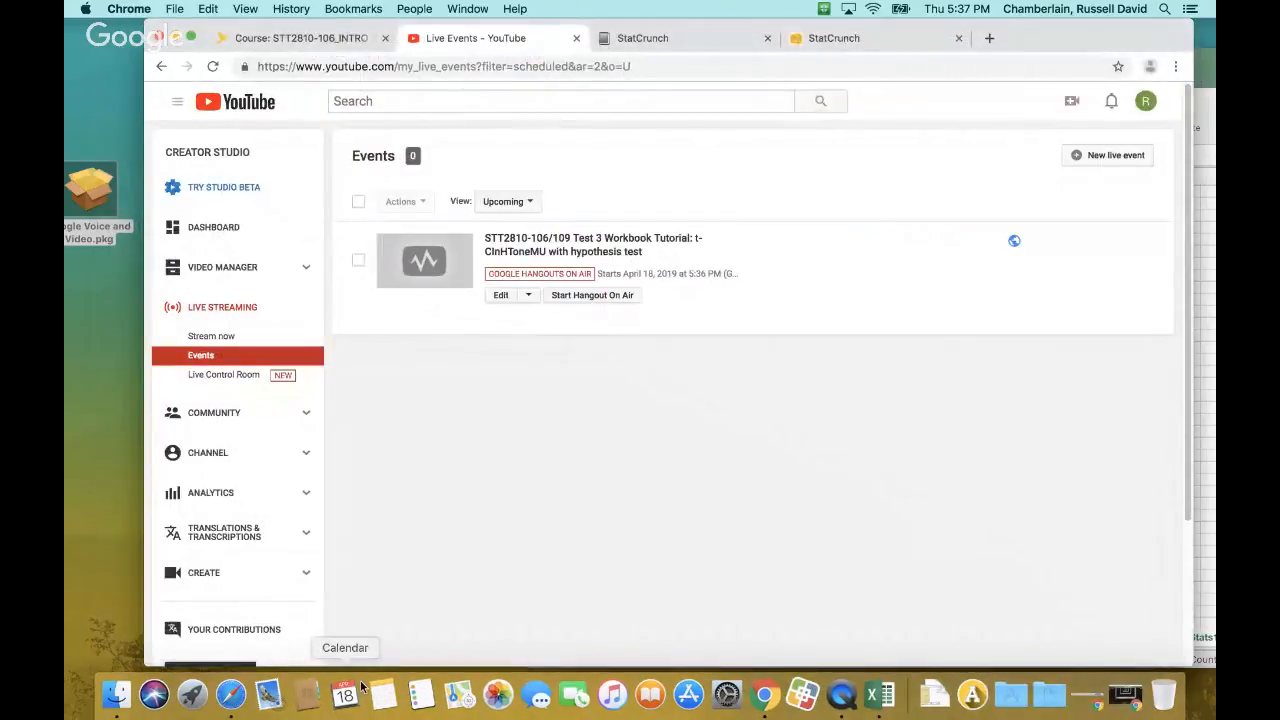
drag(1039, 41, 1095, 158)
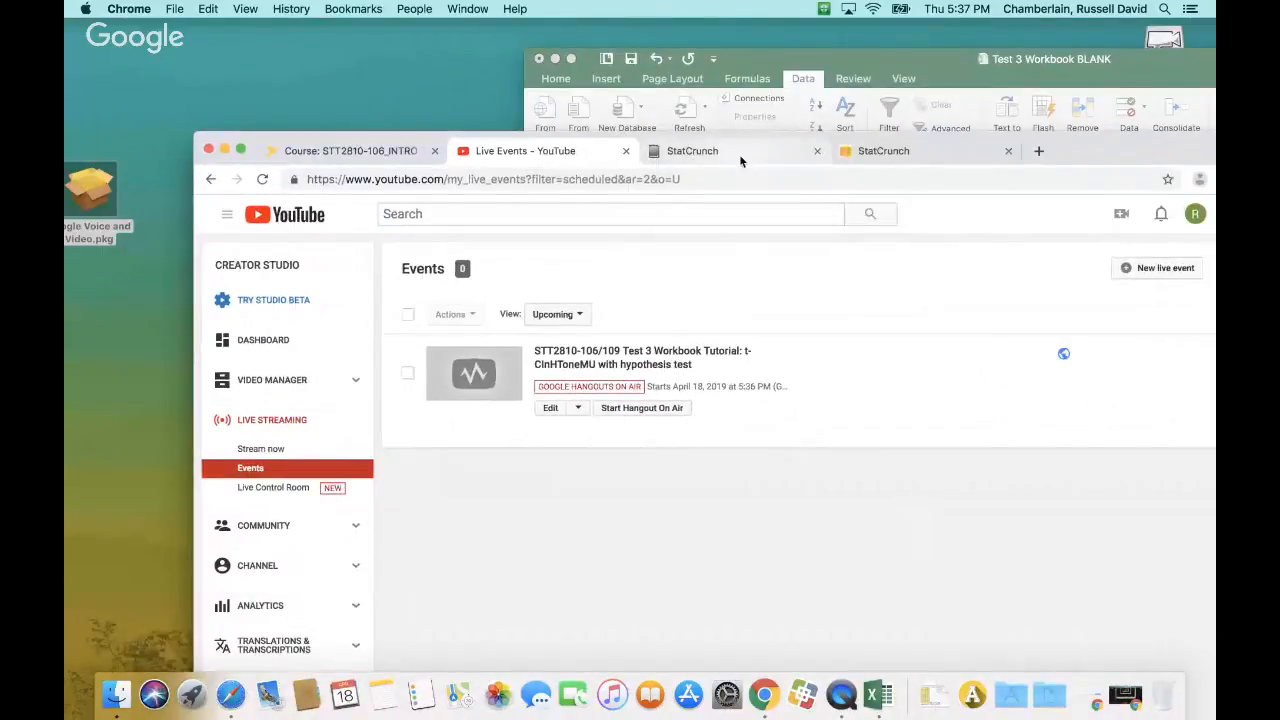
click(739, 154)
click(276, 405)
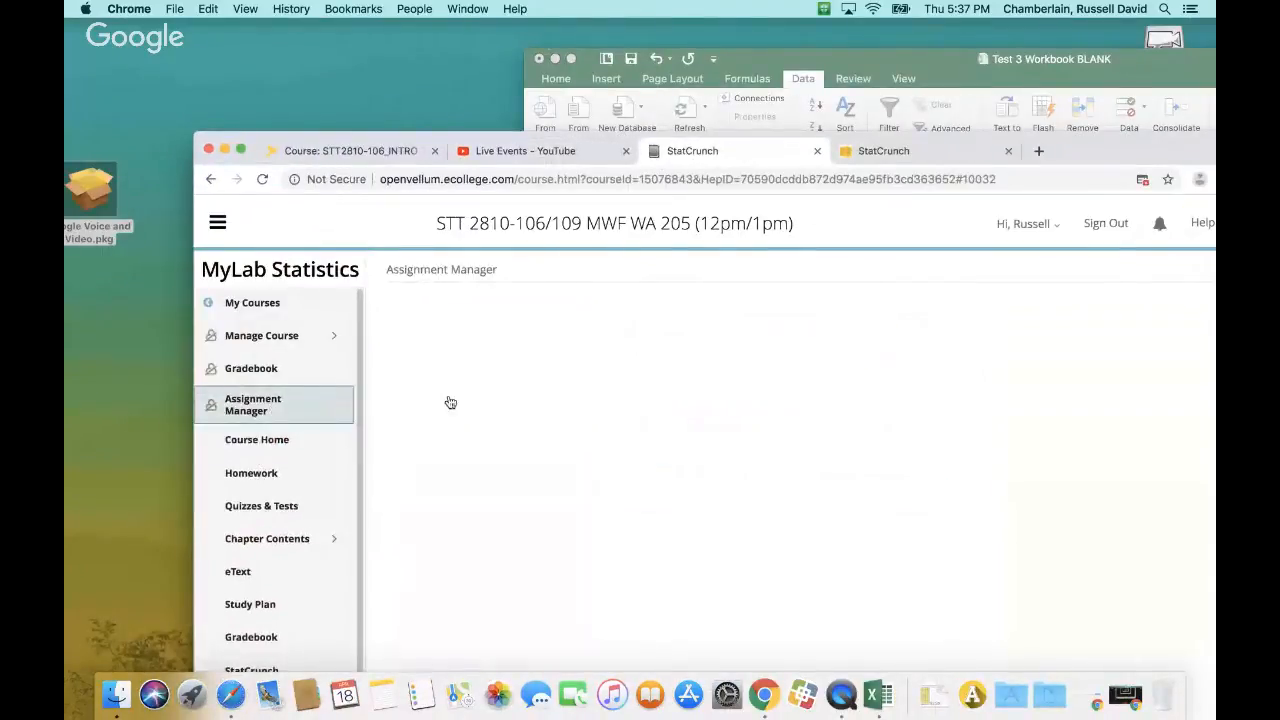
drag(1092, 153, 934, 54)
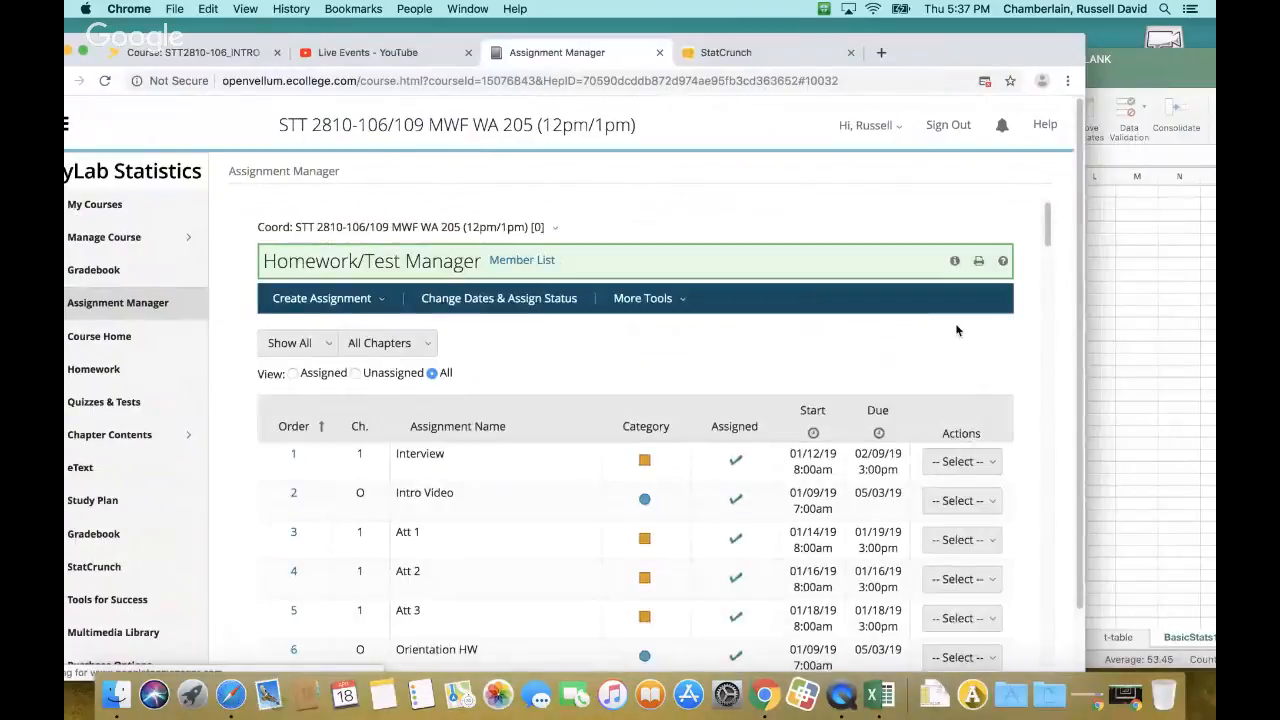
Find Ch 20 HW in the assignment list and open the homework in its own window
scroll(875, 432, down, 2)
scroll(875, 432, down, 20)
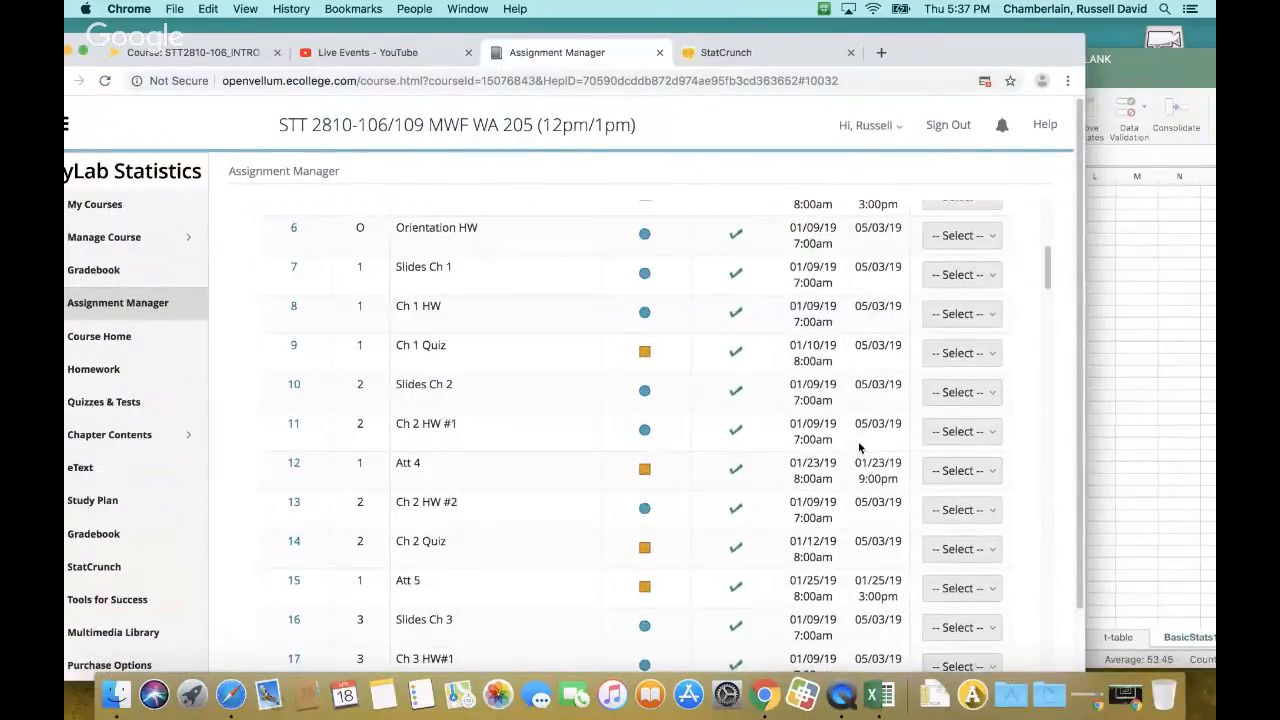
scroll(859, 447, down, 9)
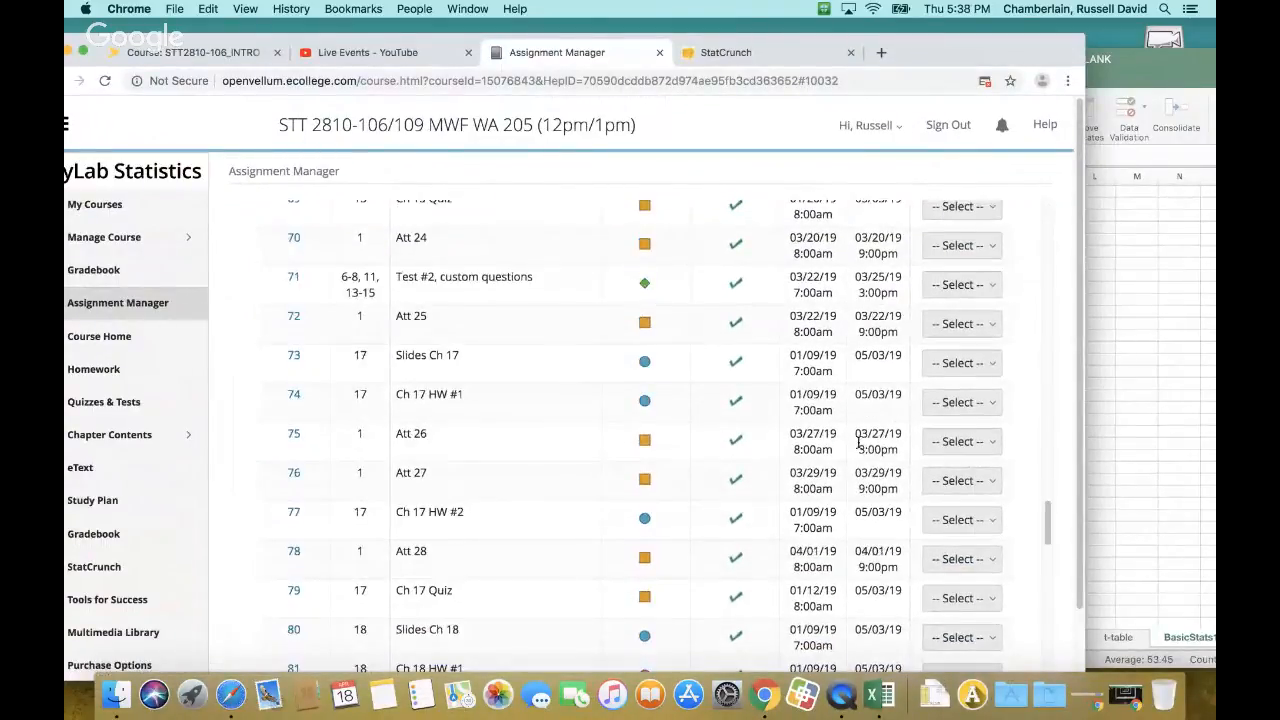
scroll(859, 447, down, 2)
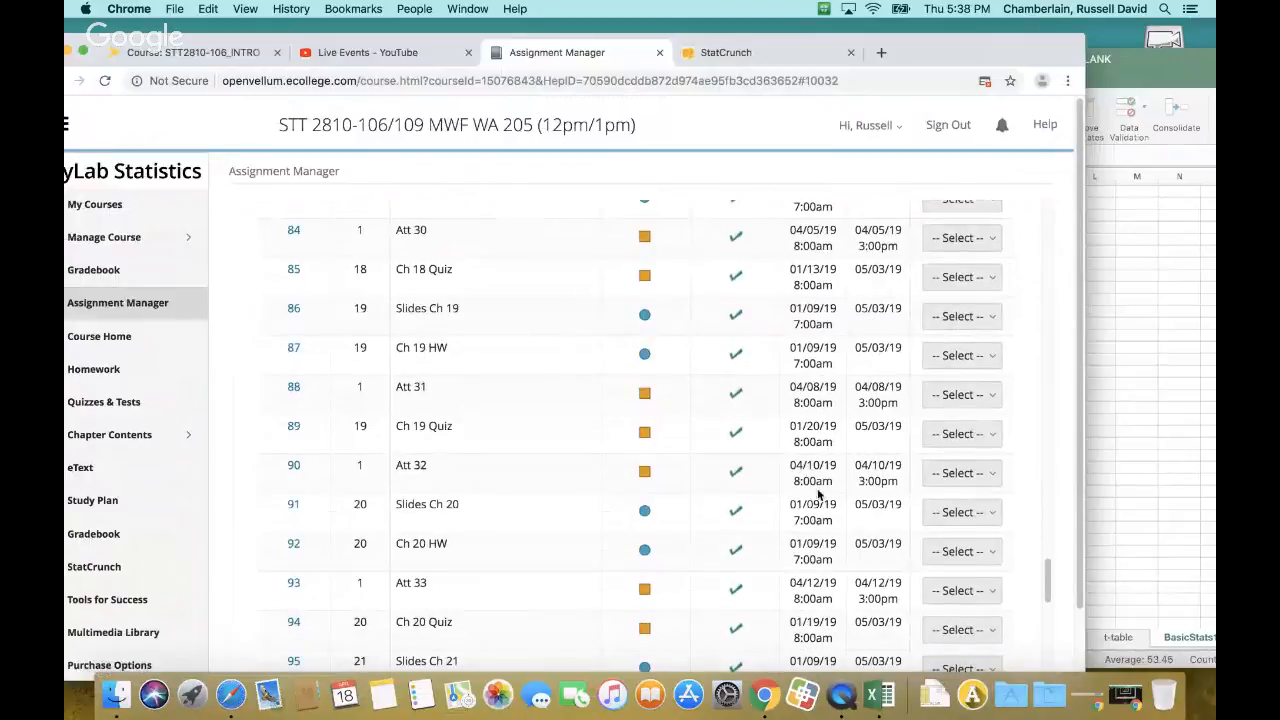
click(968, 551)
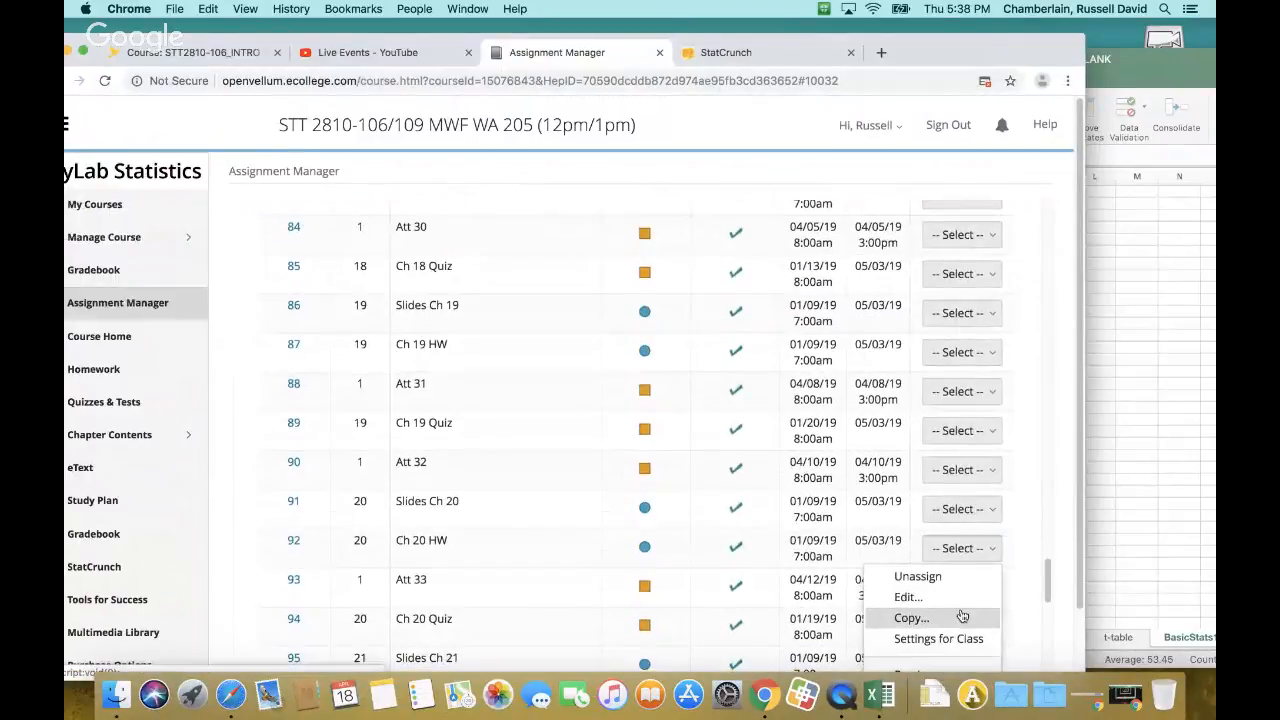
scroll(962, 616, down, 1)
click(943, 563)
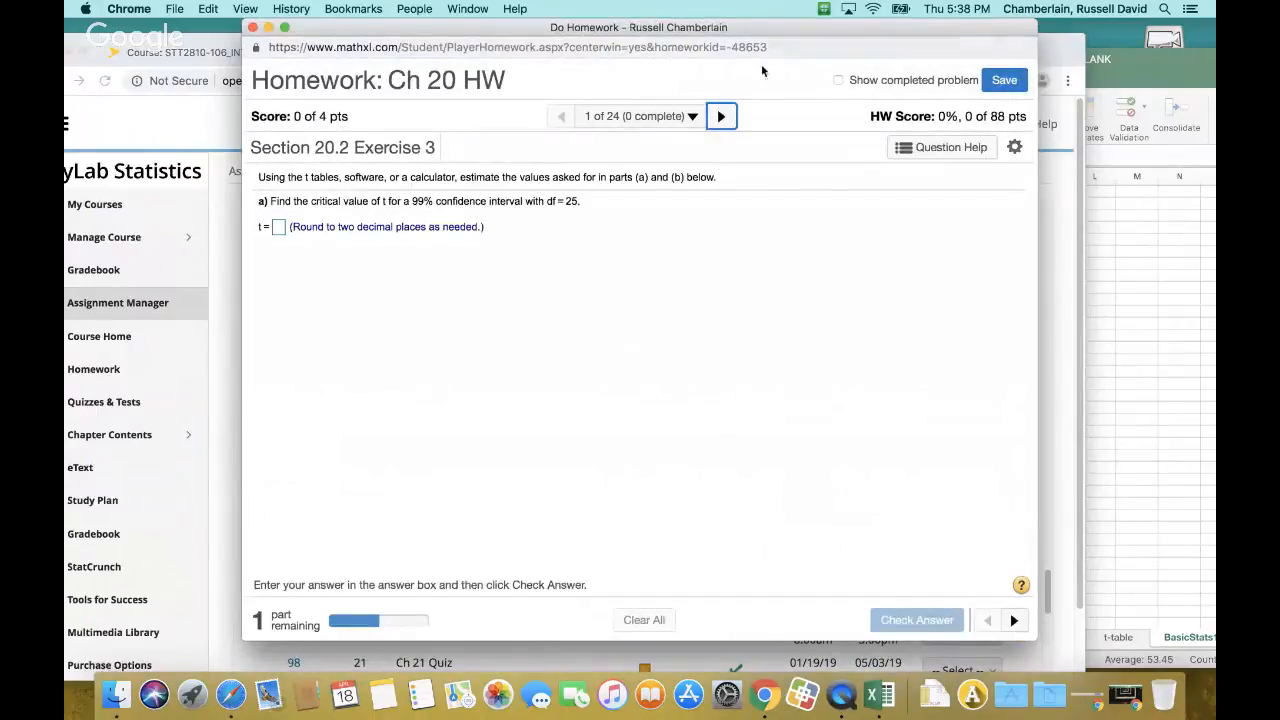
Turn on showing completed problems in the Ch 20 HW and go to Question 15
click(839, 80)
click(692, 116)
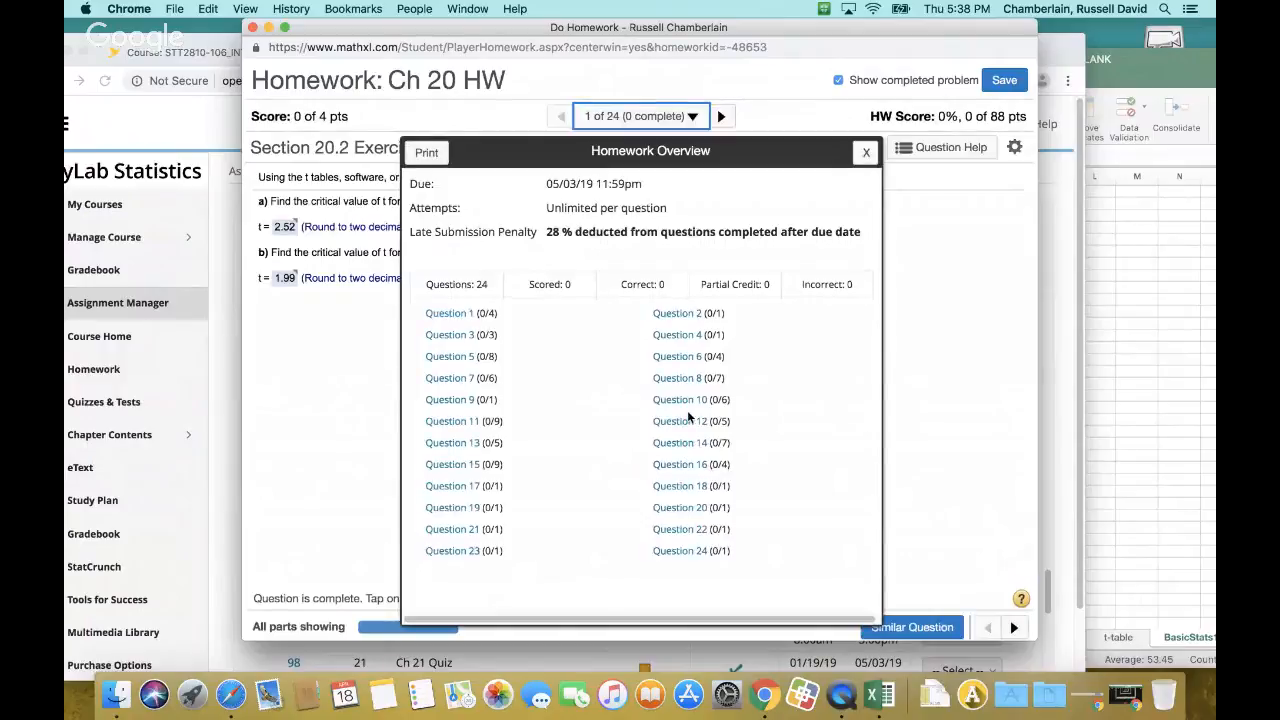
click(466, 466)
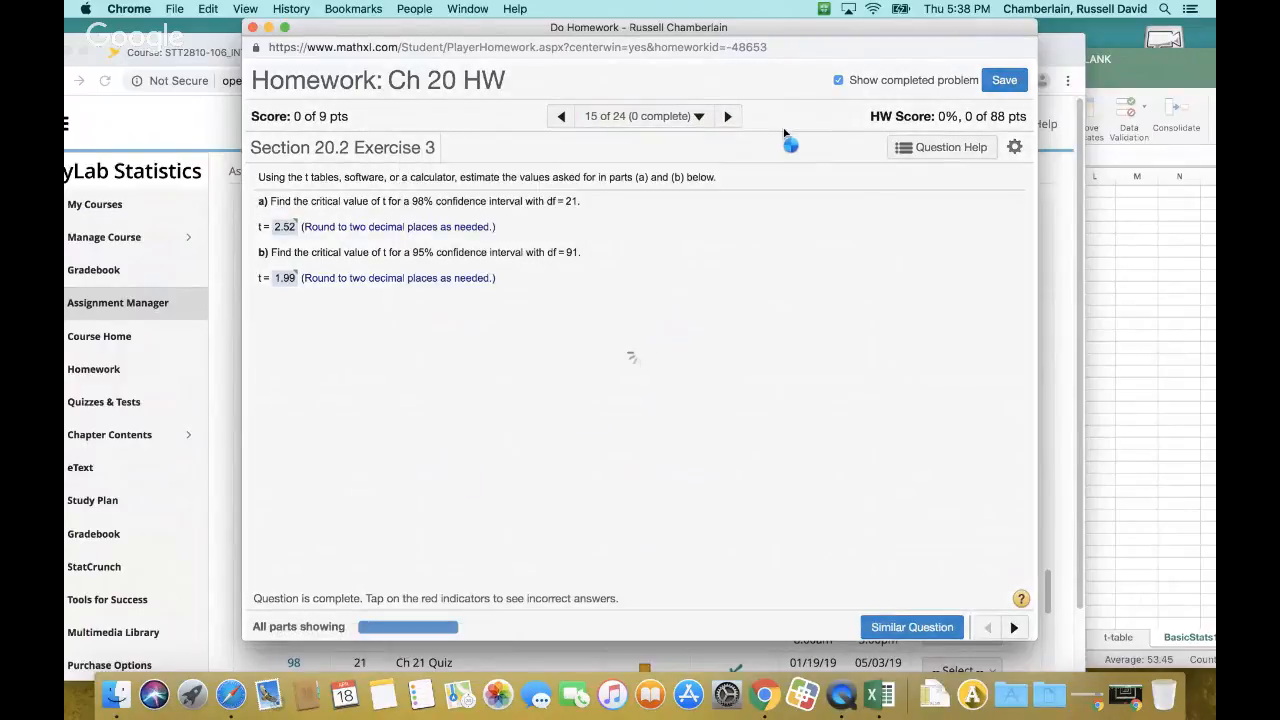
scroll(668, 434, down, 6)
scroll(668, 436, up, 5)
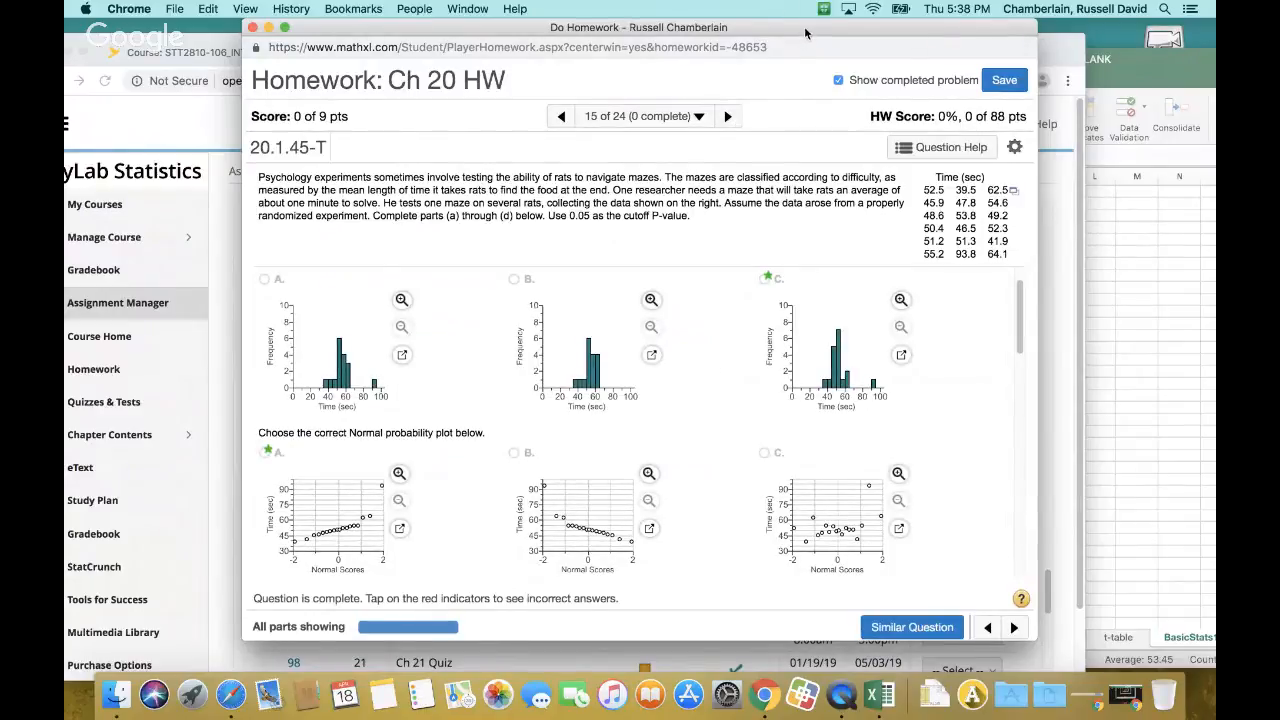
Move the homework window aside and switch to Test 3 Workbook BLANK in Excel
drag(803, 40, 637, 43)
click(1147, 76)
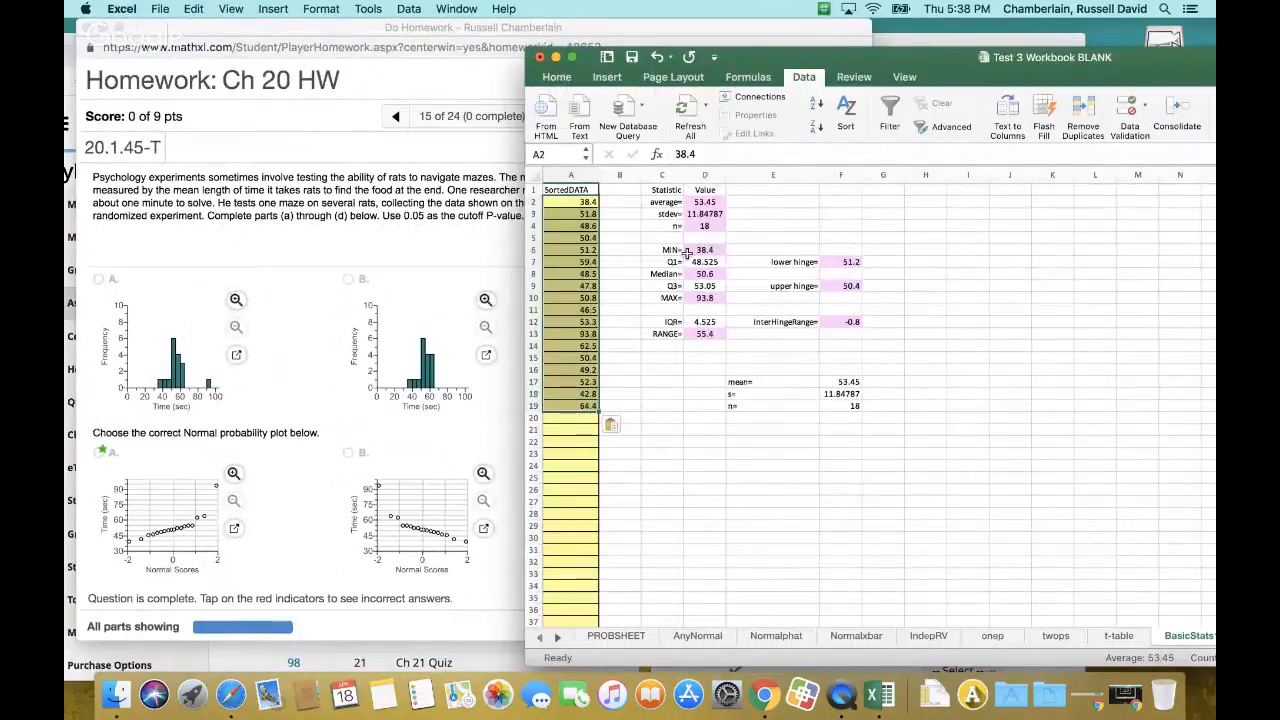
click(556, 78)
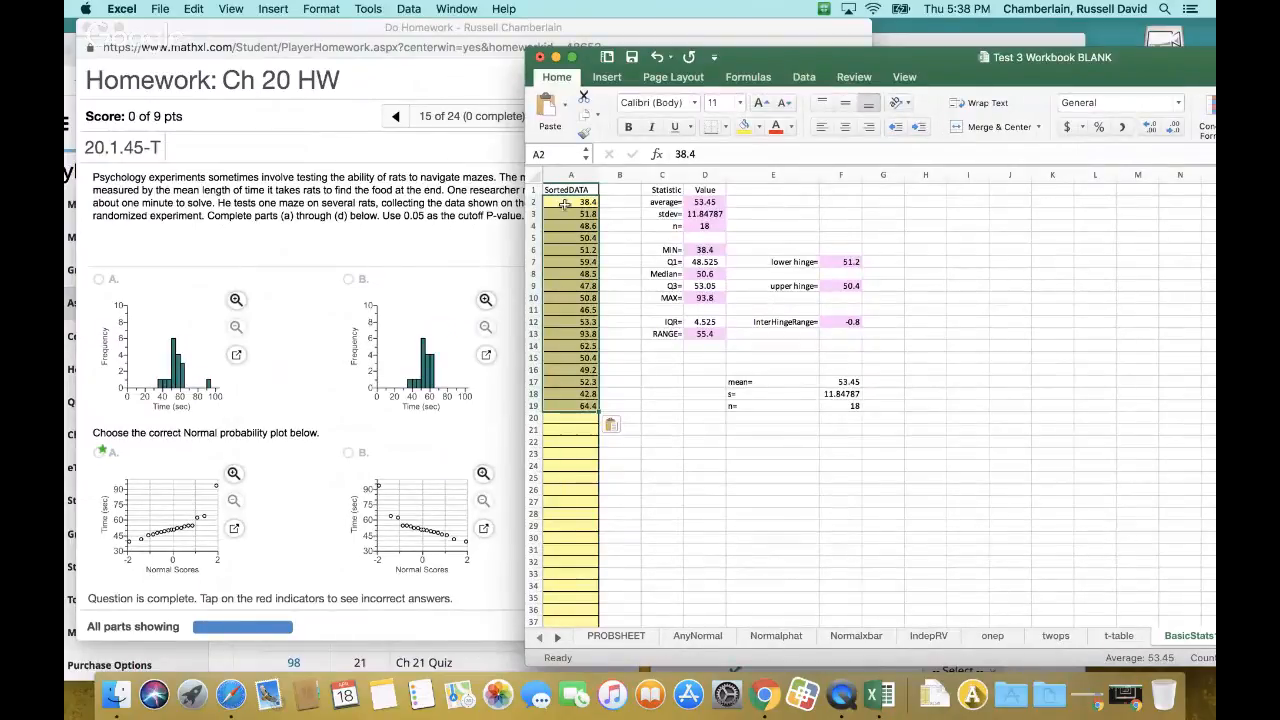
Sort the data values in A2:A19 of the BasicStats1 sheet by value from smallest to largest
drag(565, 203, 577, 405)
click(803, 77)
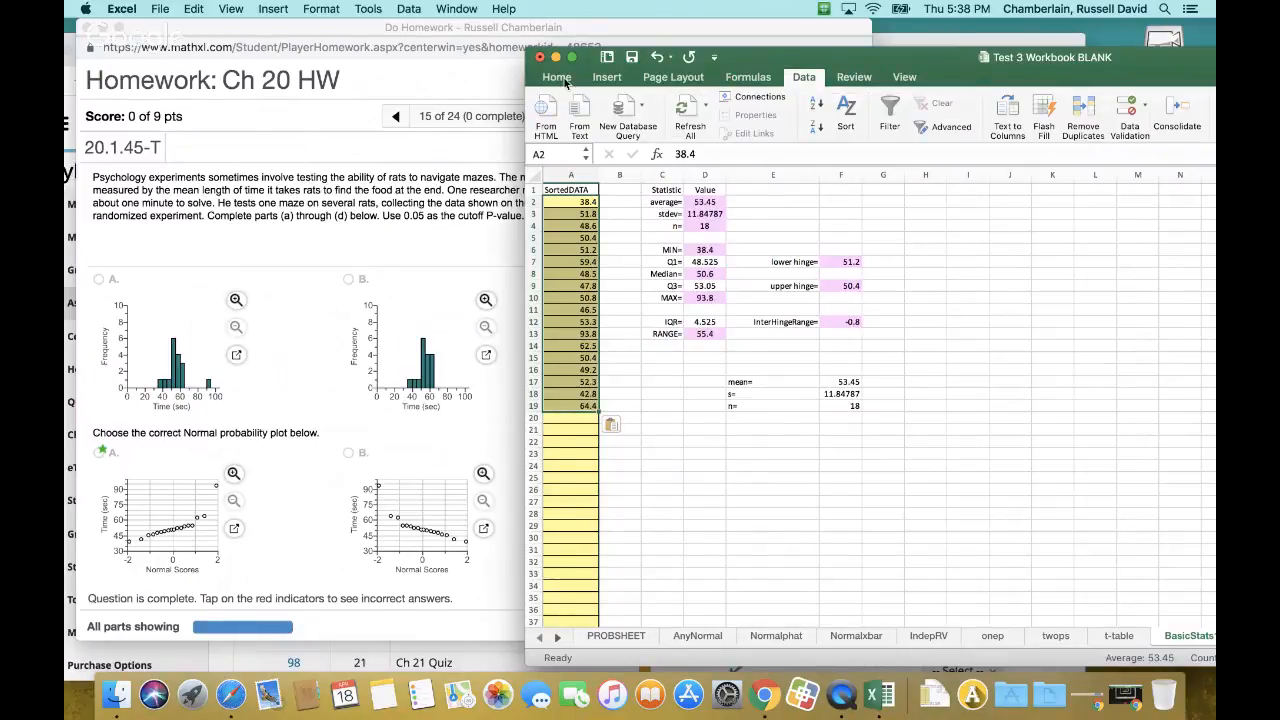
click(557, 78)
click(804, 78)
click(846, 107)
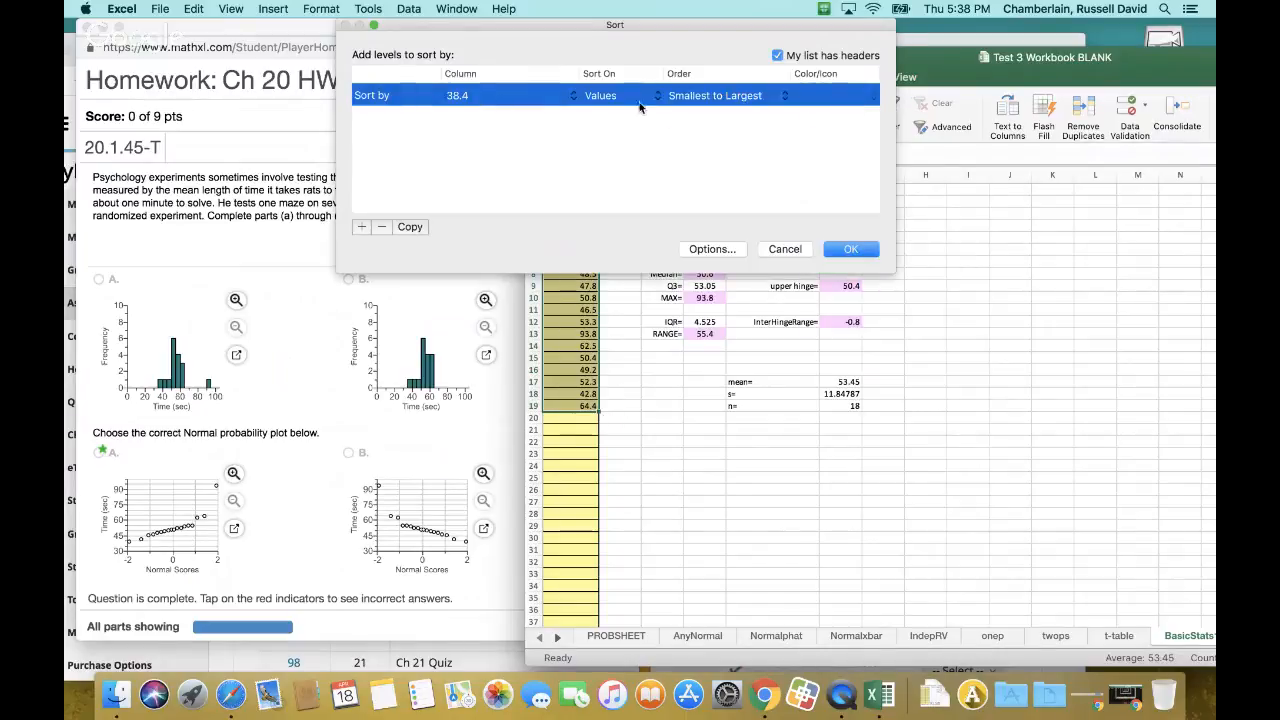
click(853, 249)
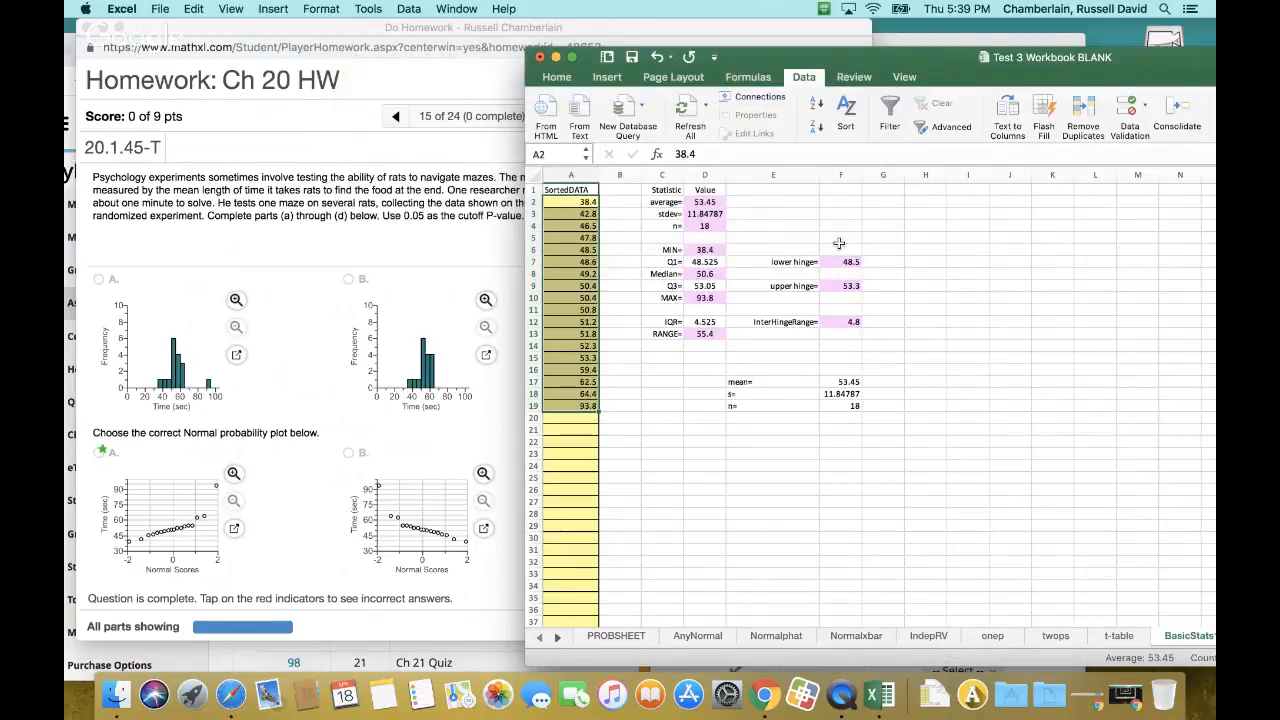
Review the hinge values in F7:F13 and the summary statistics from average to range in column D
drag(840, 262, 845, 337)
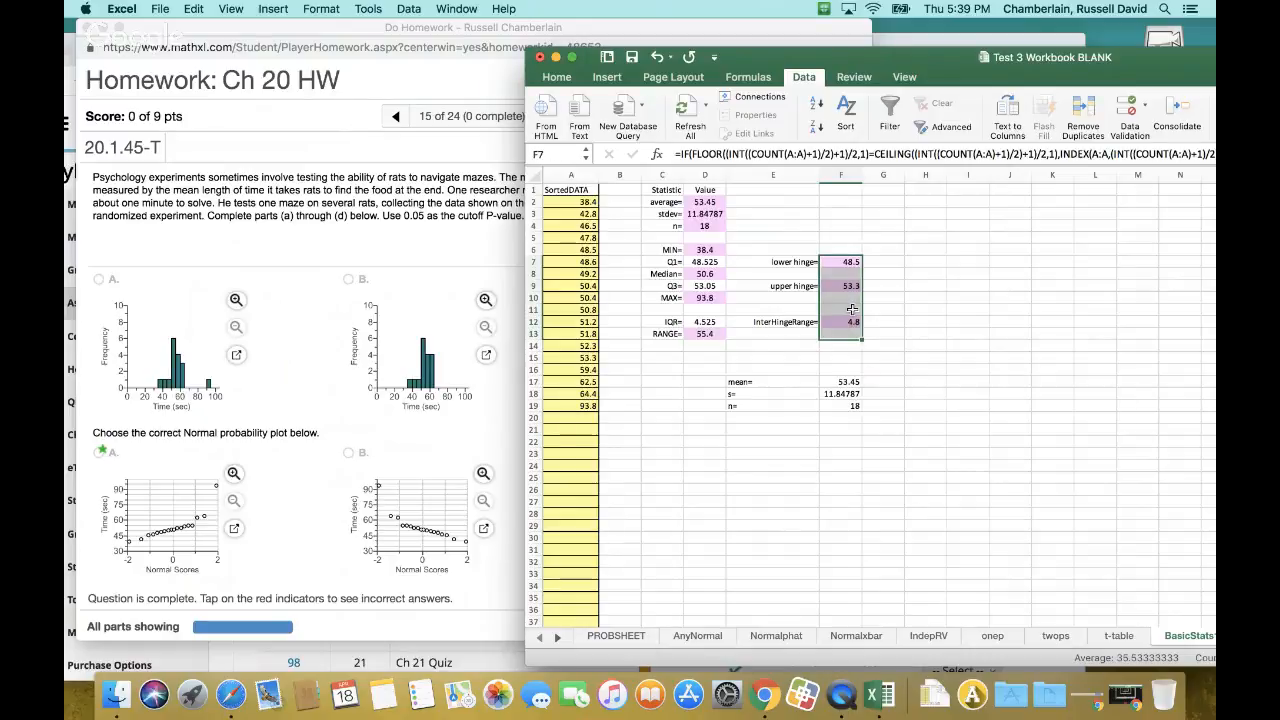
drag(705, 202, 710, 336)
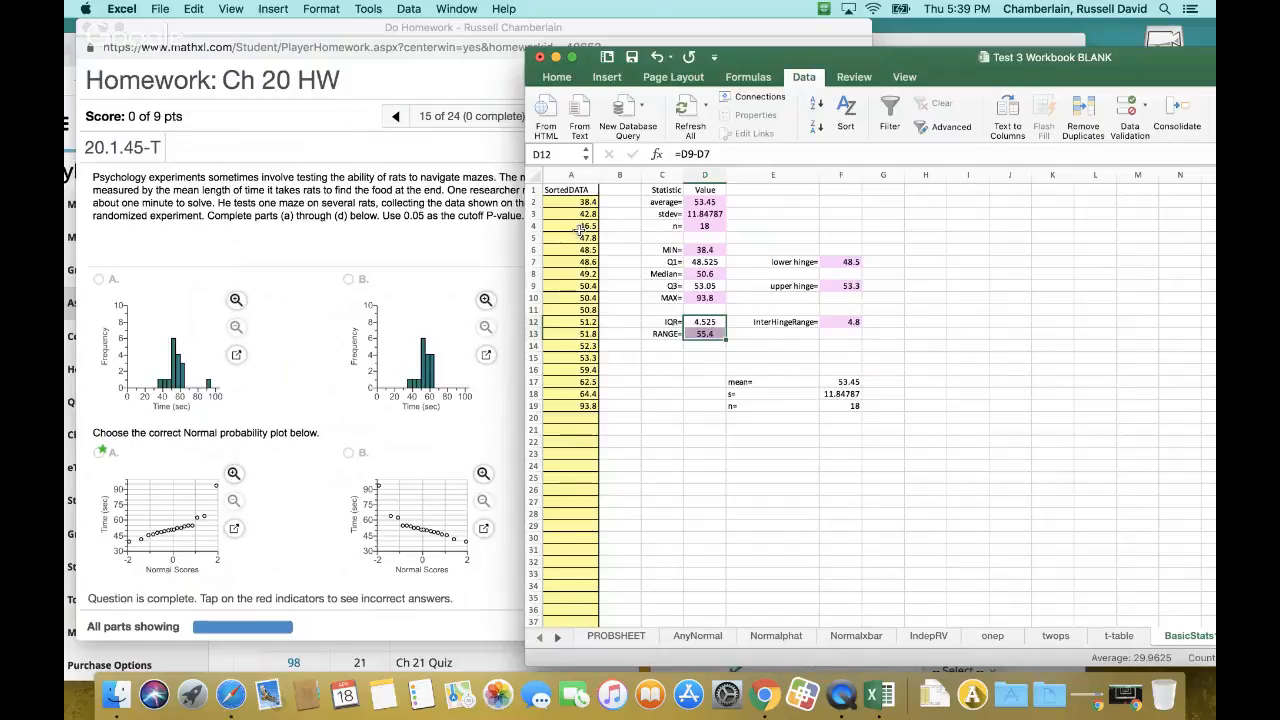
drag(563, 204, 590, 406)
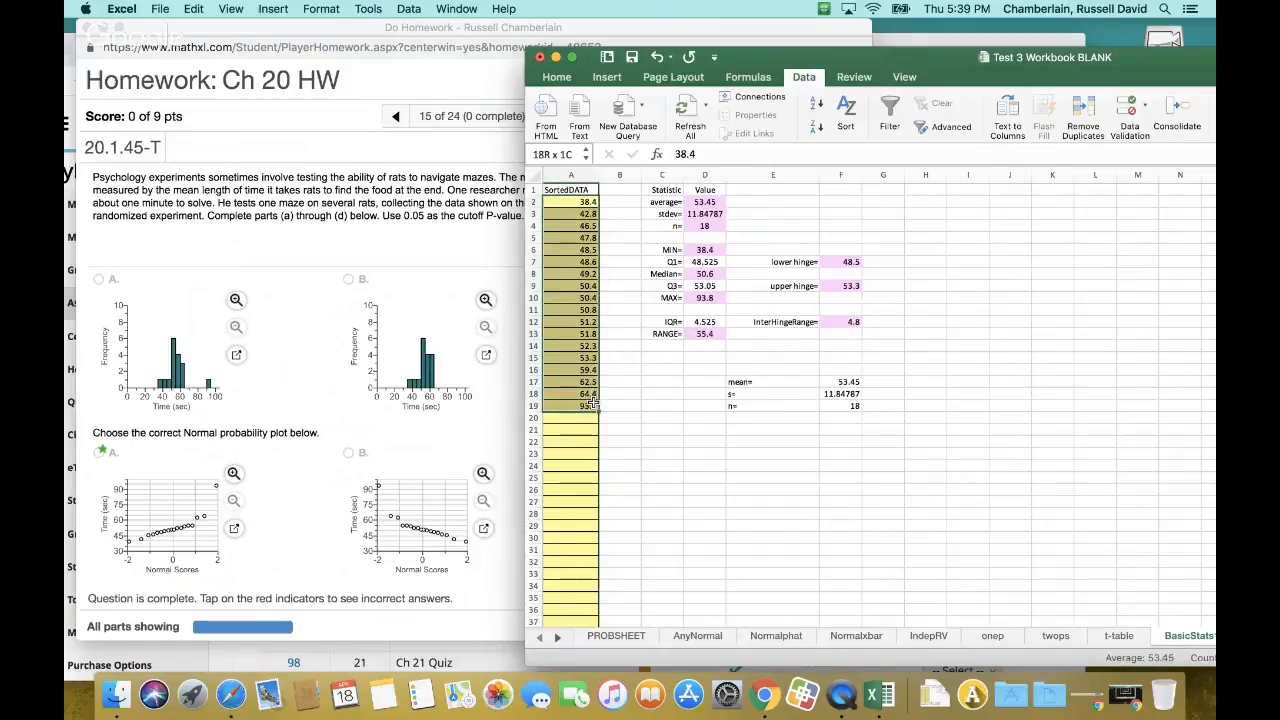
click(607, 77)
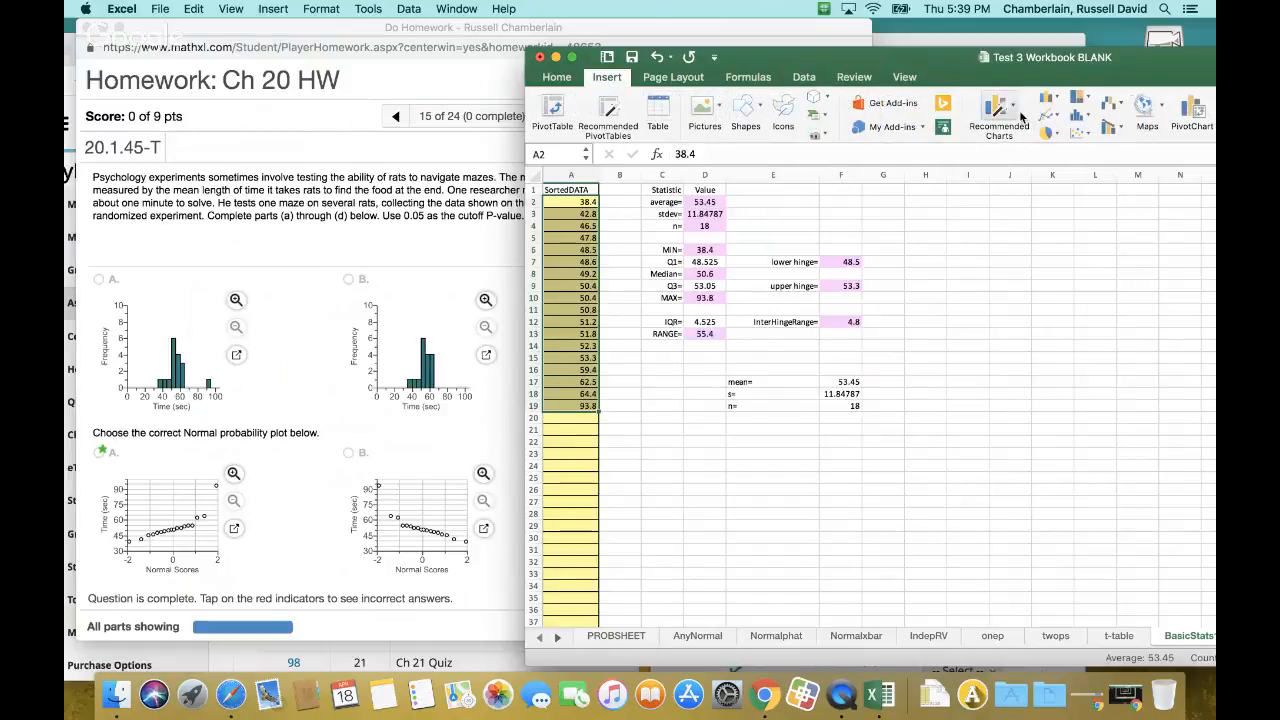
click(1013, 110)
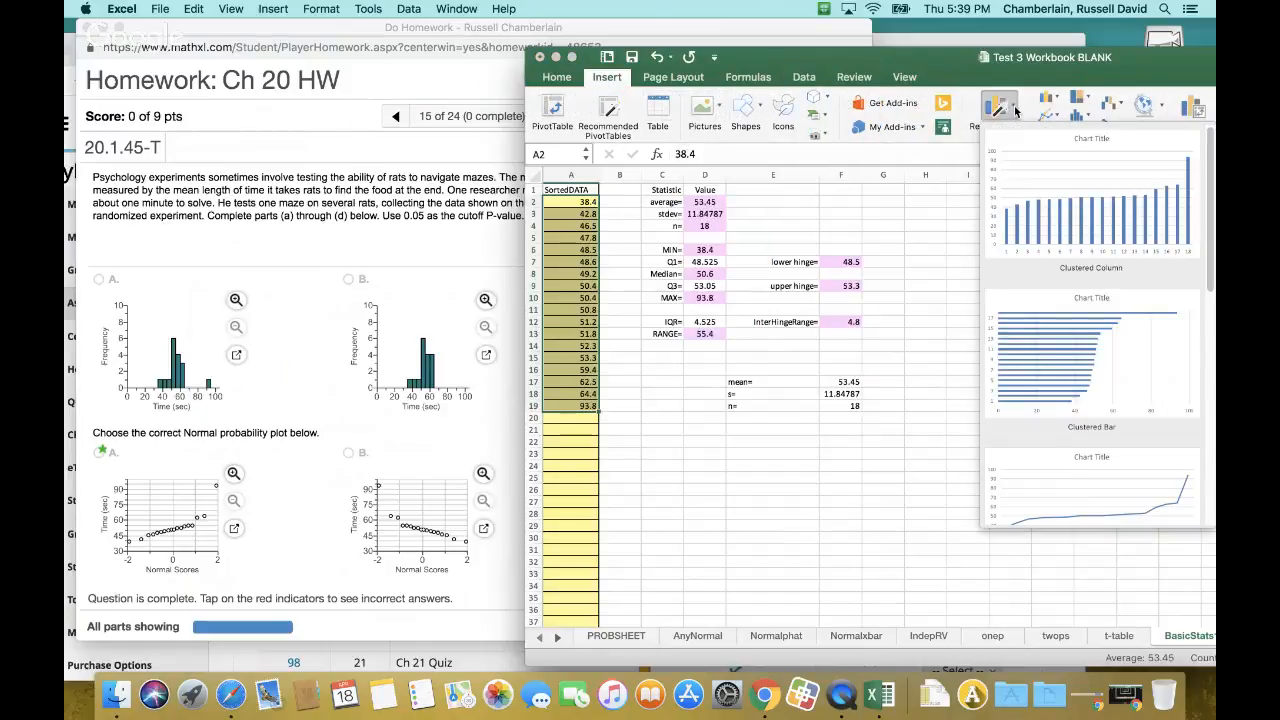
click(1106, 205)
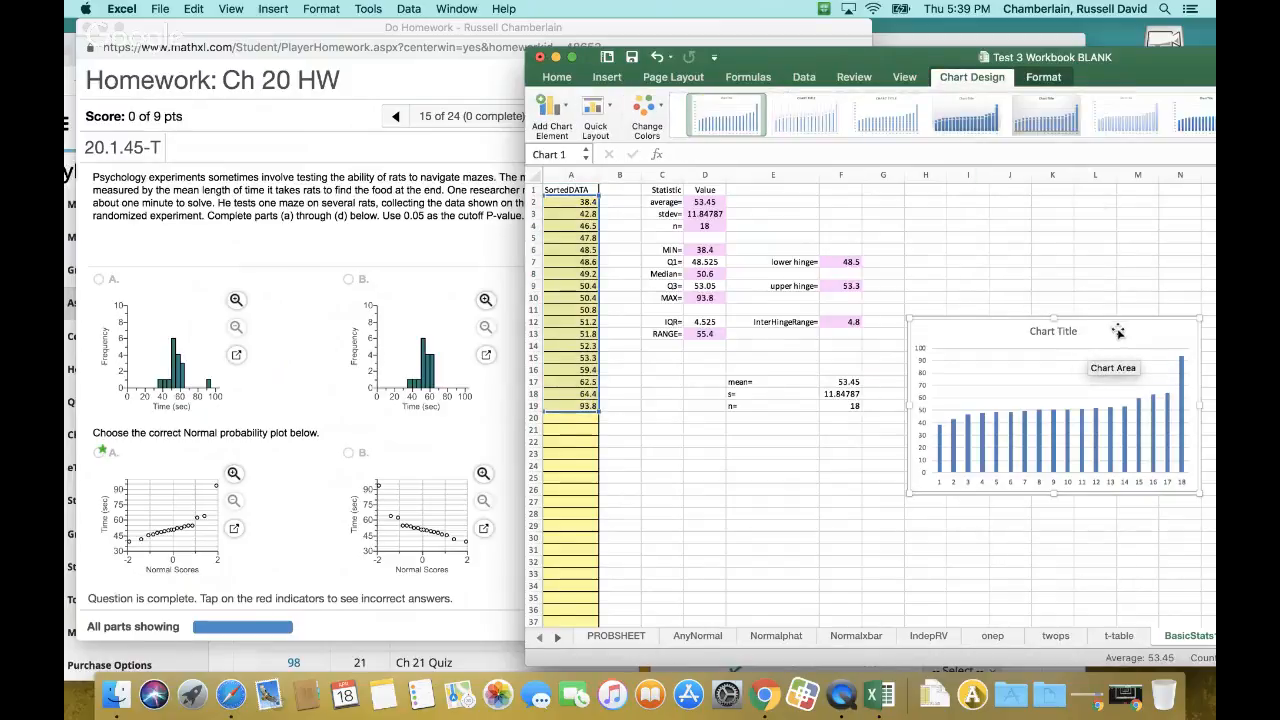
drag(1094, 371, 962, 277)
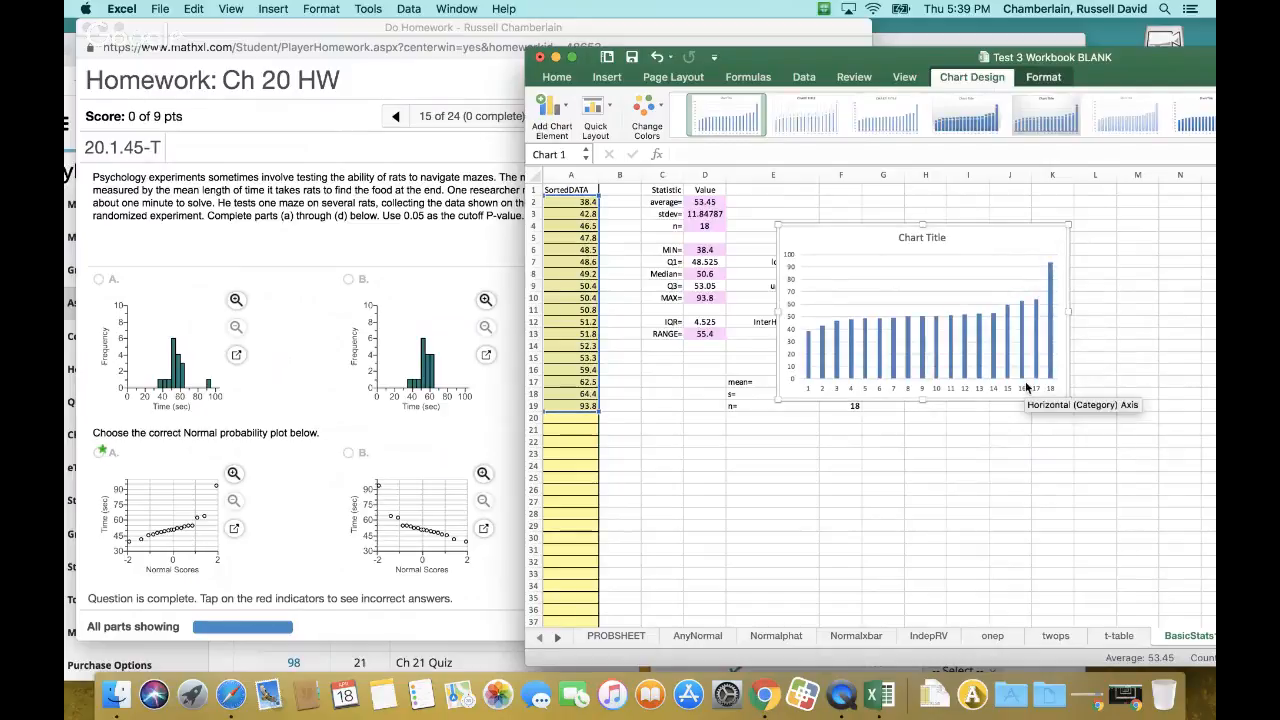
key(Escape)
key(Delete)
click(893, 237)
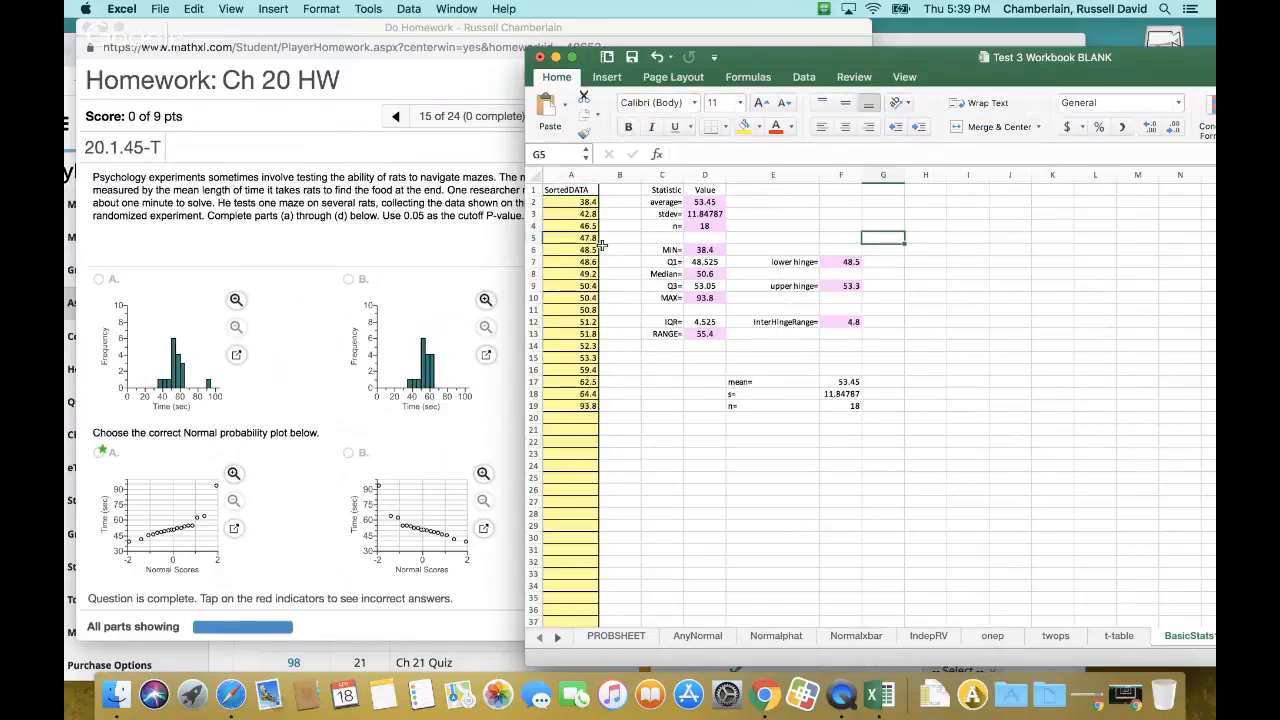
Insert a 2-D clustered column chart of the sorted data in A2:A19, moving the workbook window to reach all chart types
drag(570, 206, 570, 408)
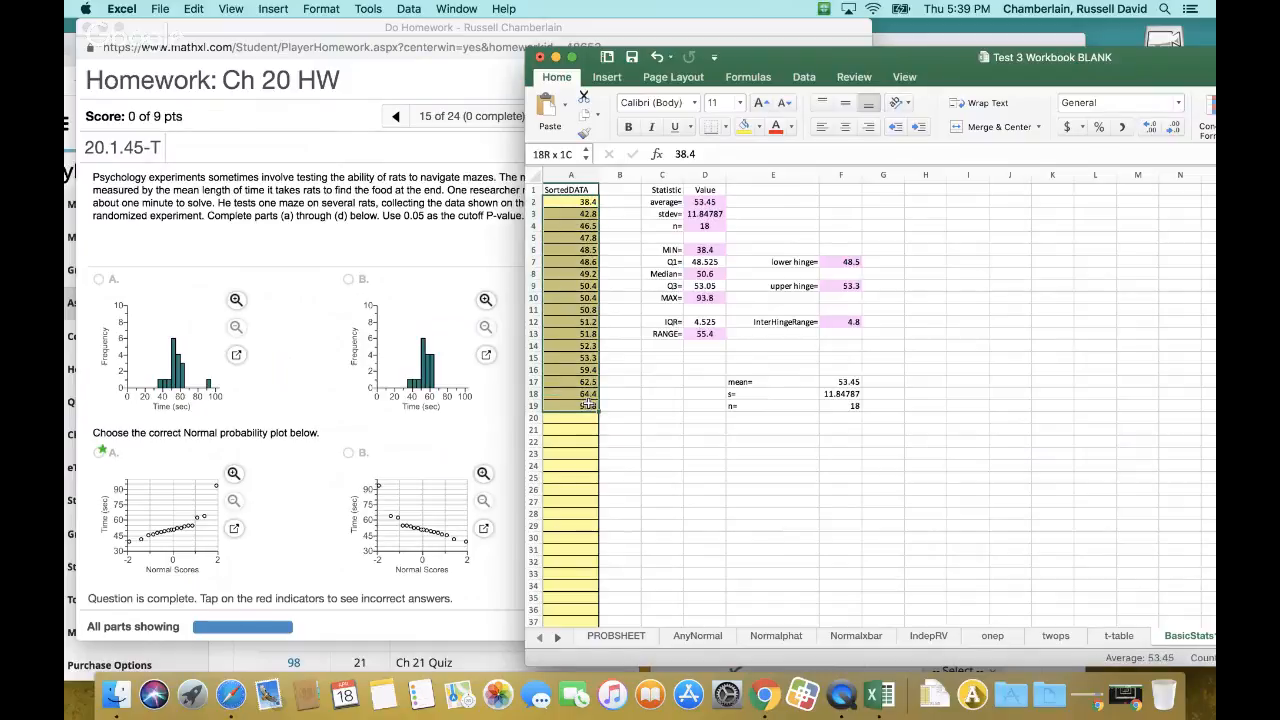
click(607, 78)
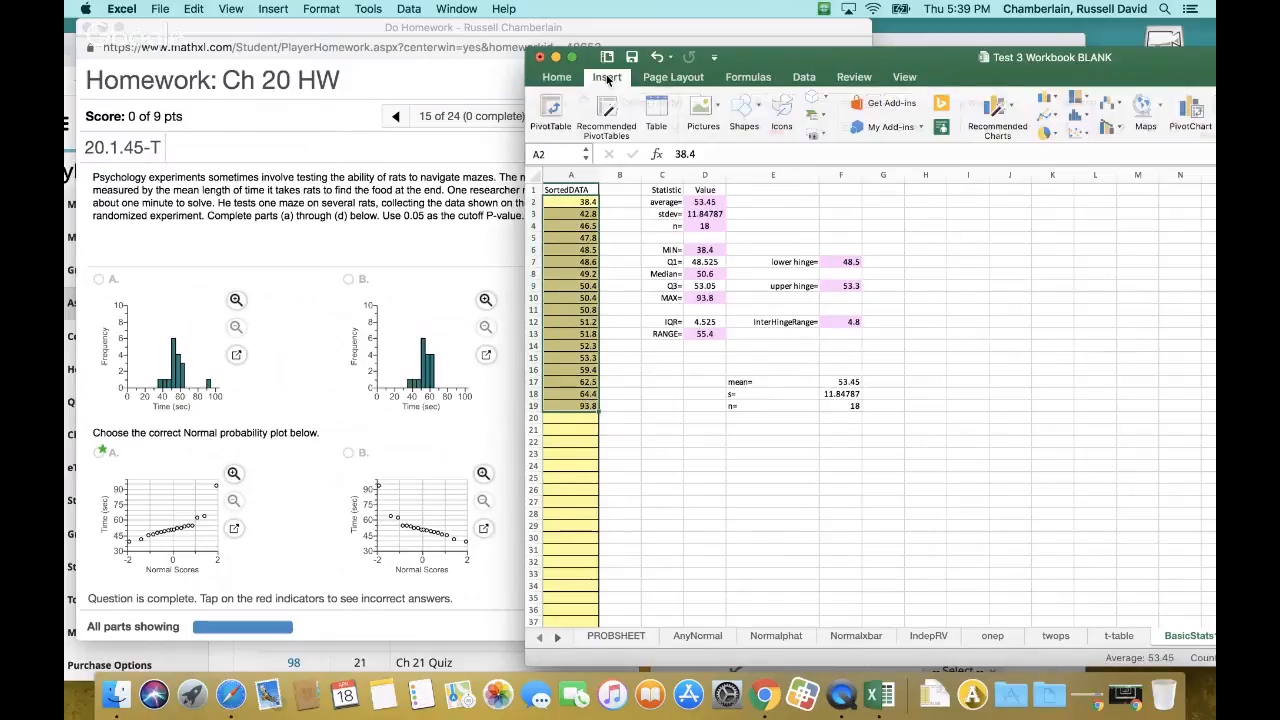
click(1082, 116)
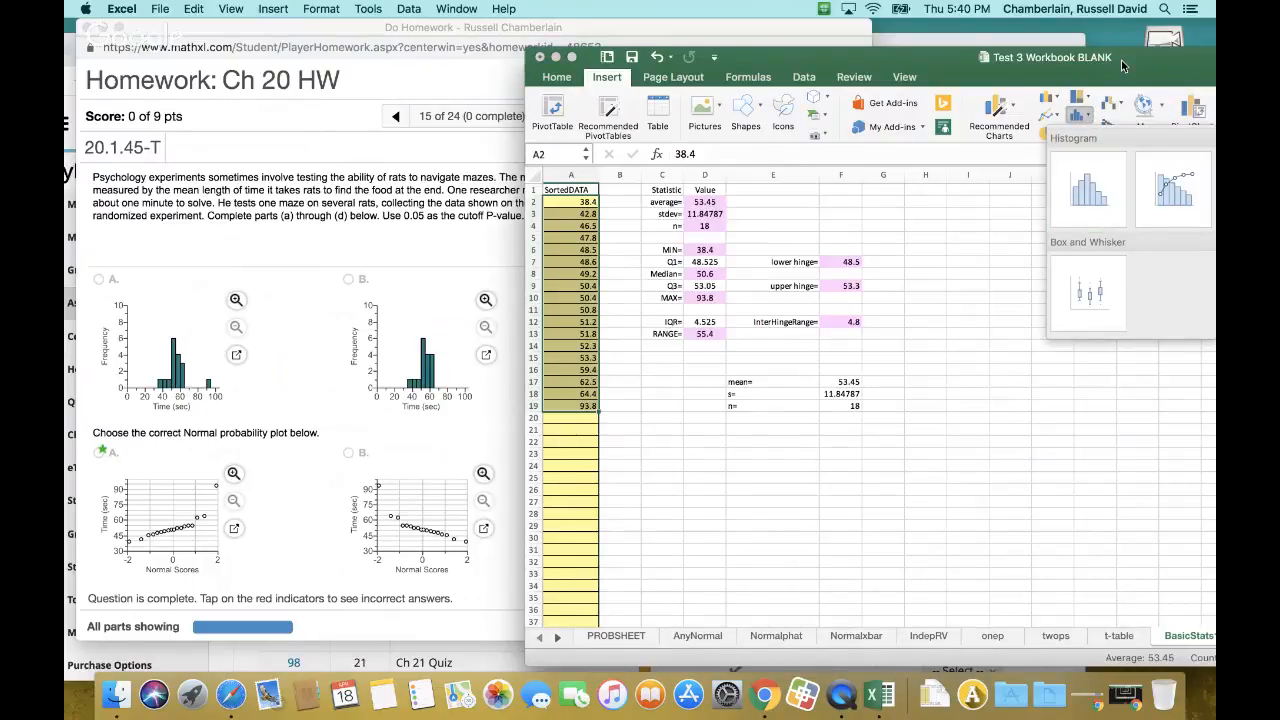
drag(1121, 60, 841, 65)
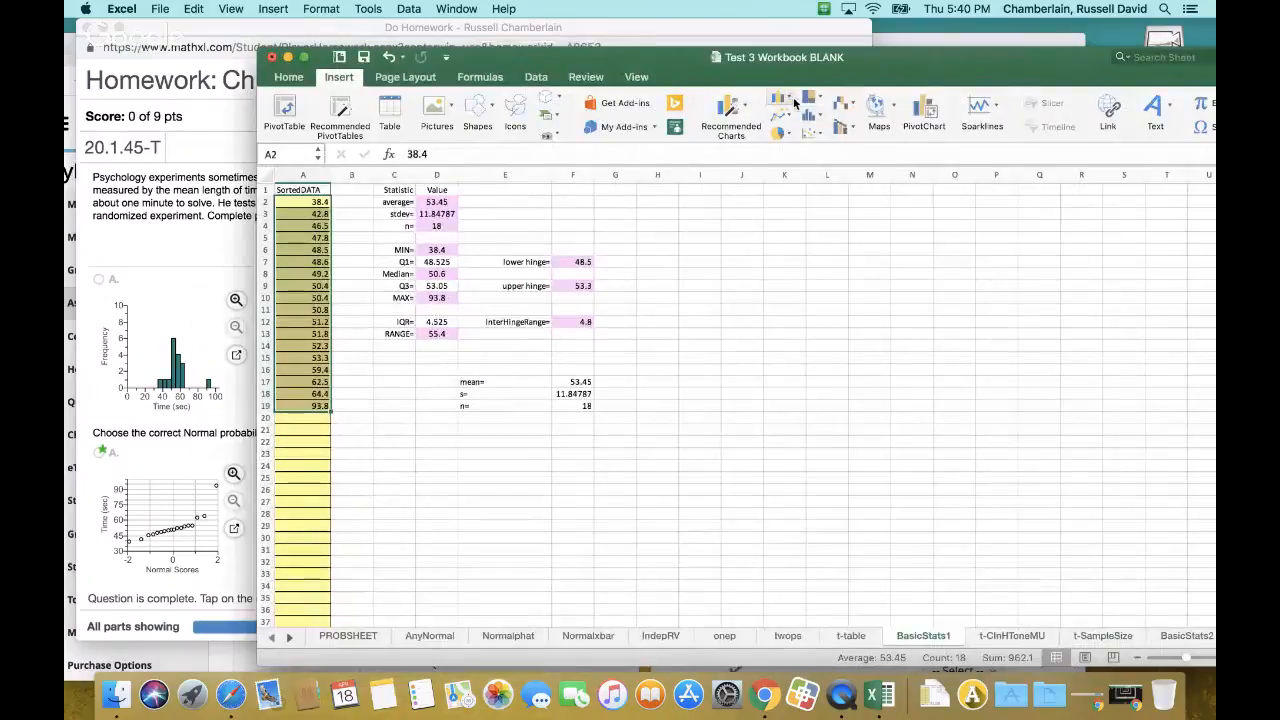
click(791, 100)
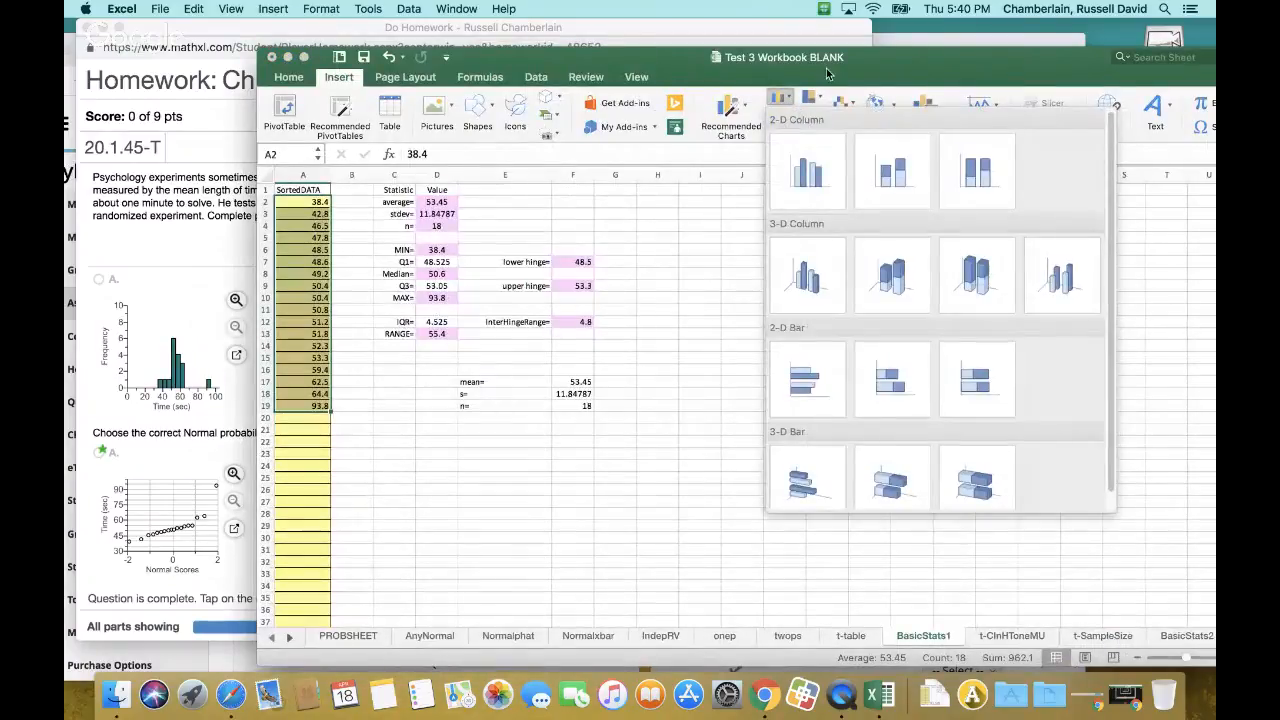
click(828, 73)
click(824, 119)
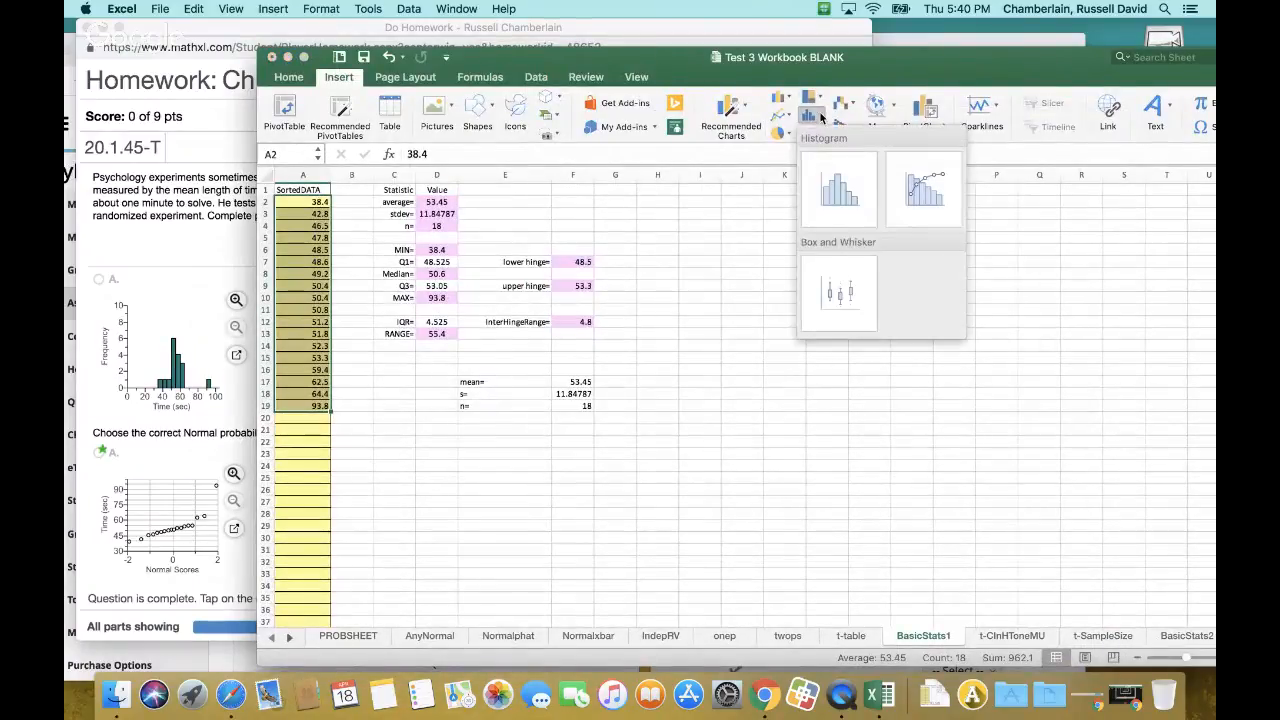
click(824, 119)
click(791, 101)
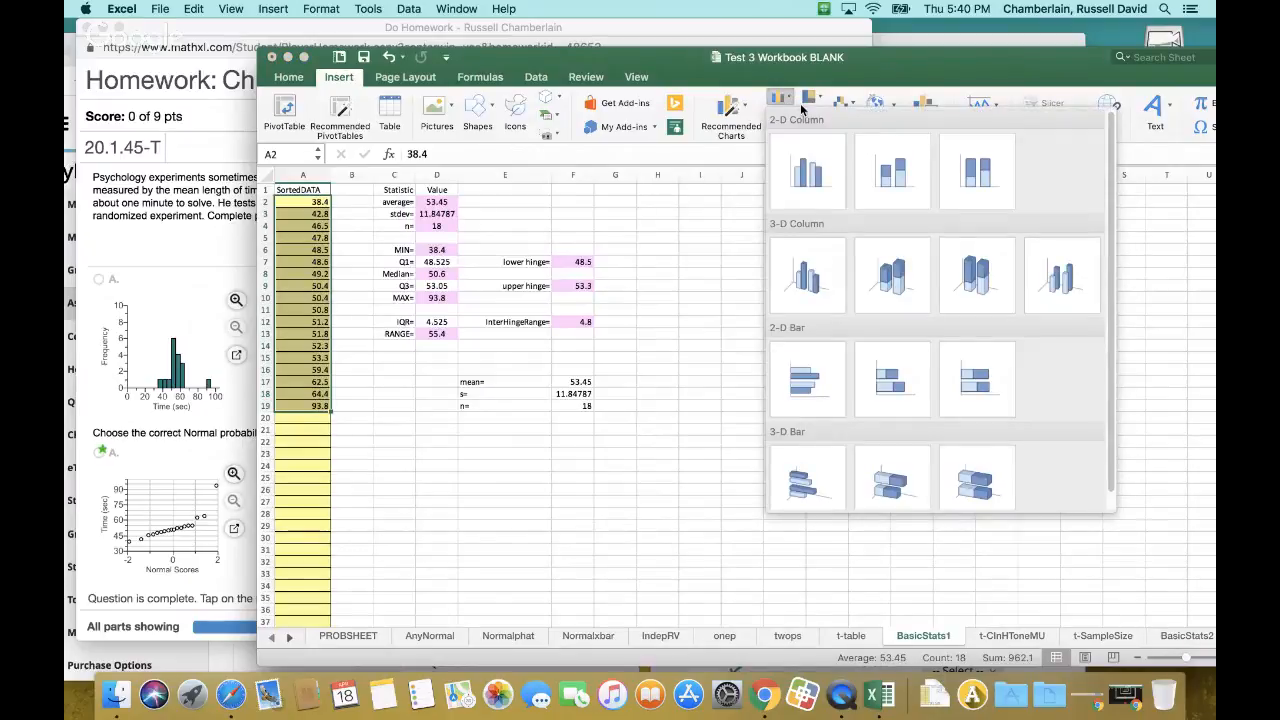
click(790, 183)
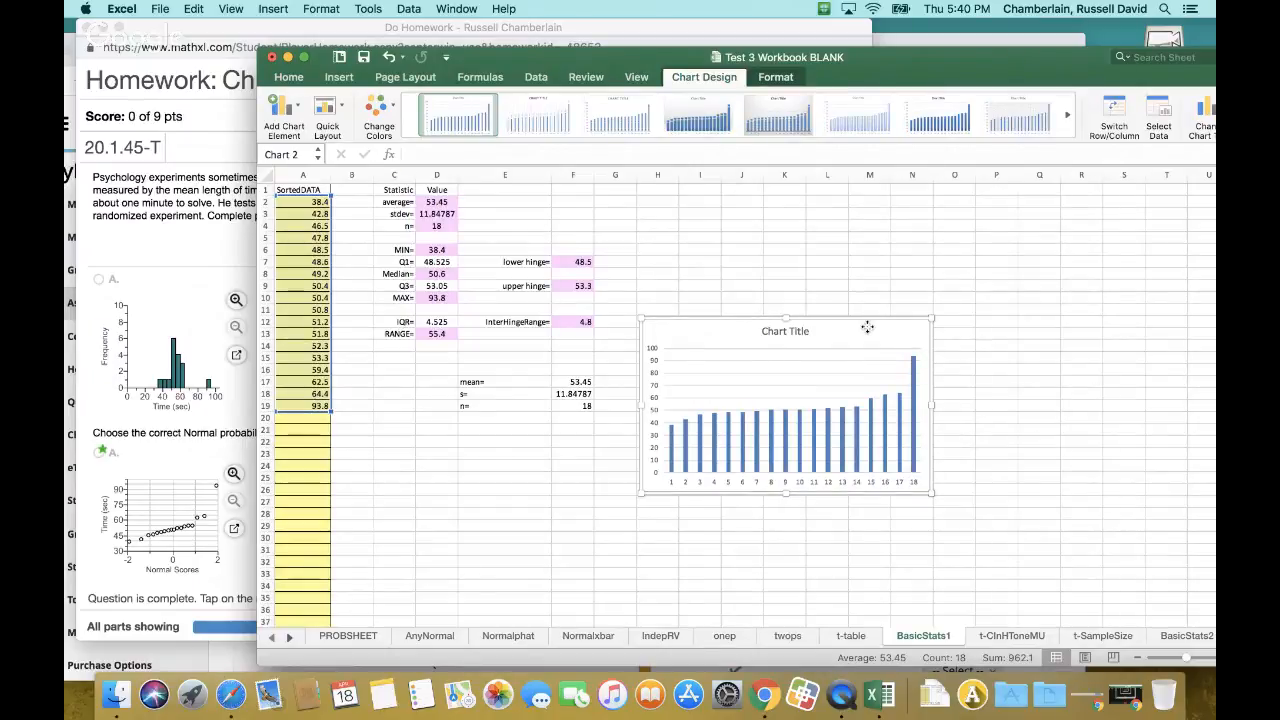
Format the column chart's data series with a 95% series overlap and a 77% gap width
double_click(843, 419)
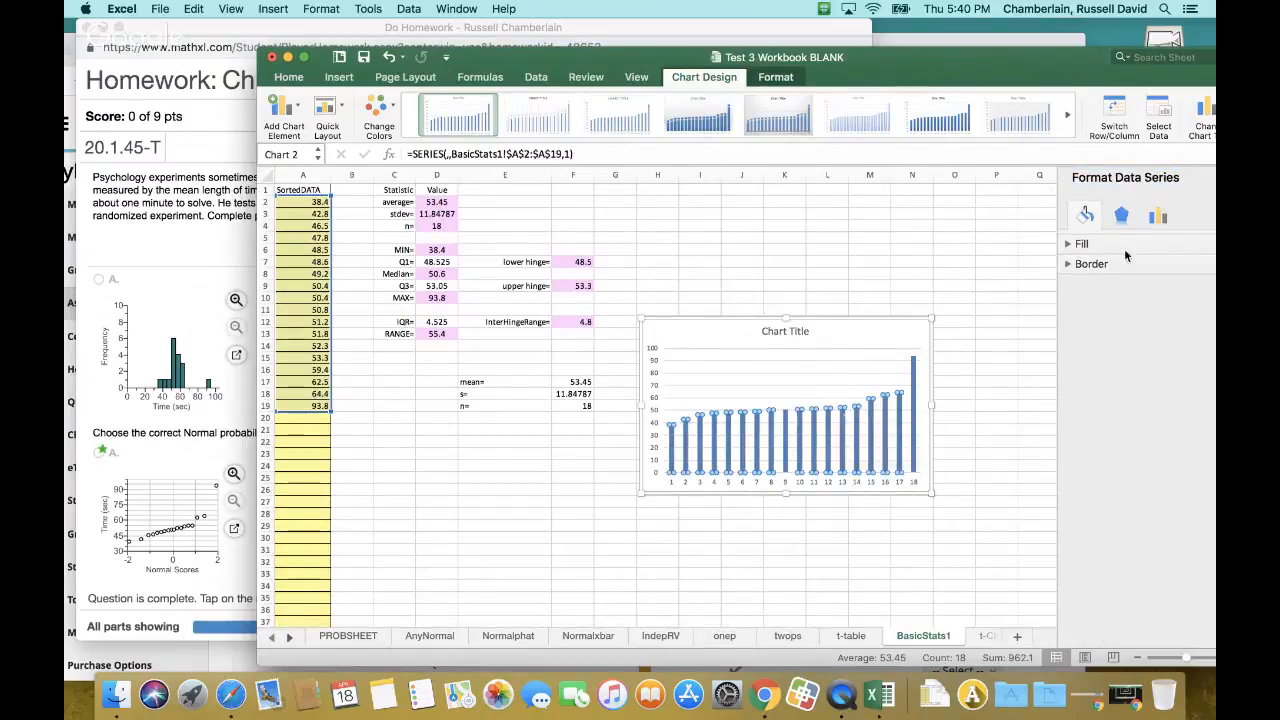
click(1157, 220)
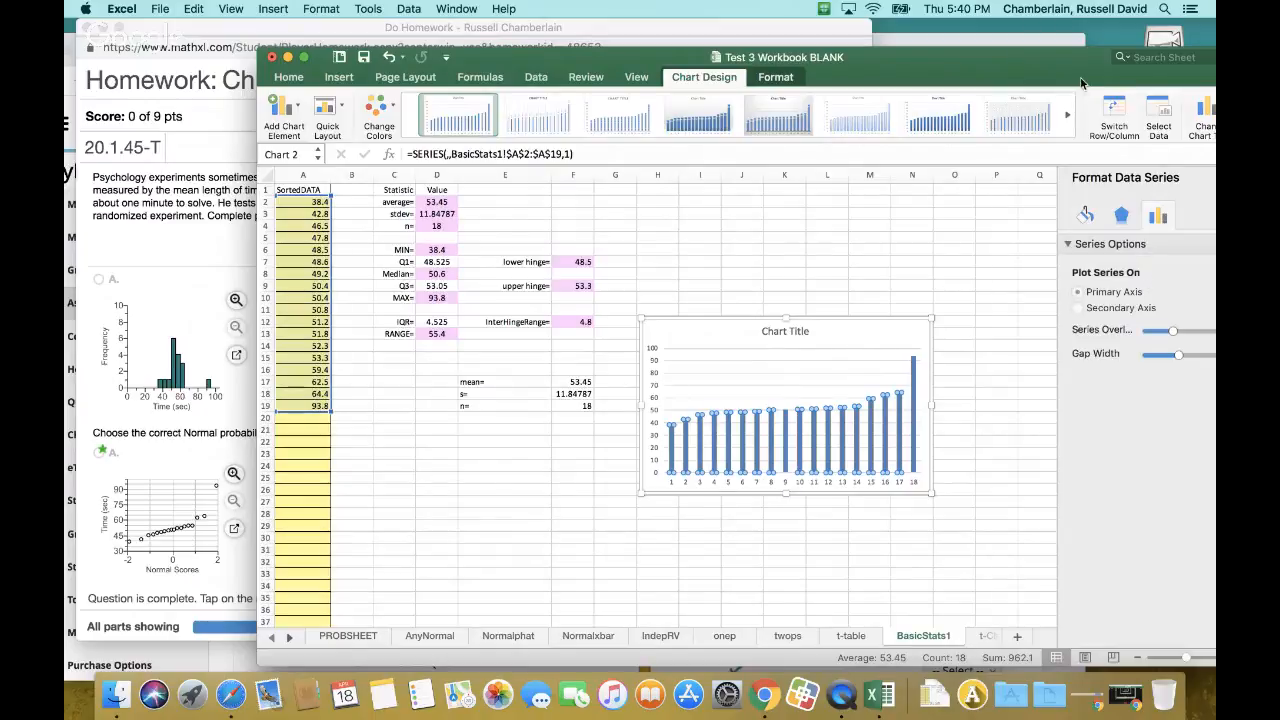
drag(1087, 62, 901, 48)
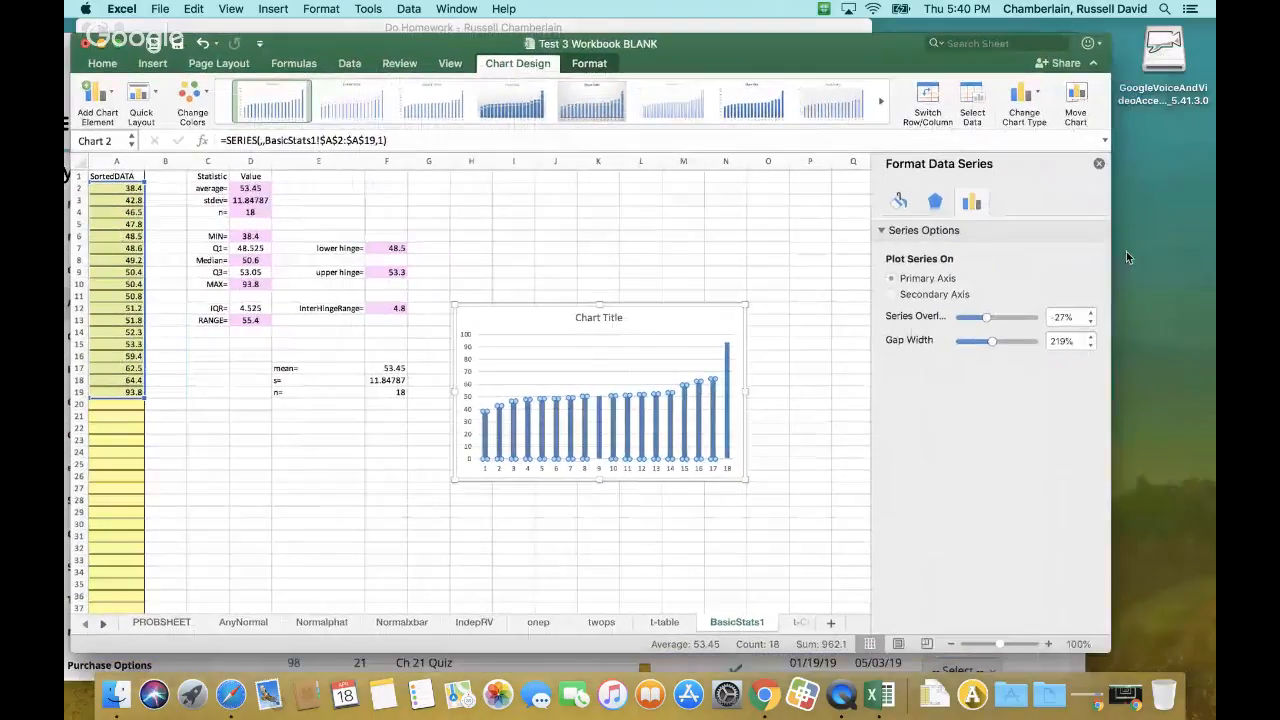
drag(985, 318, 970, 341)
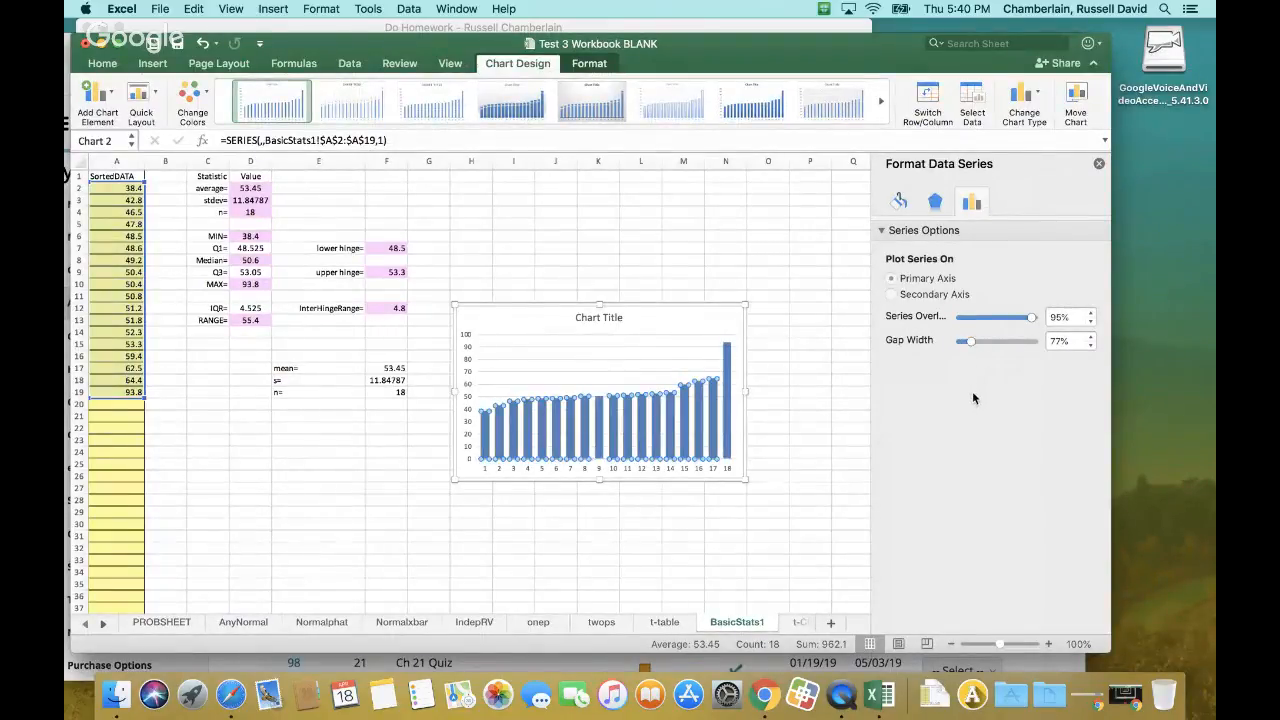
click(1099, 164)
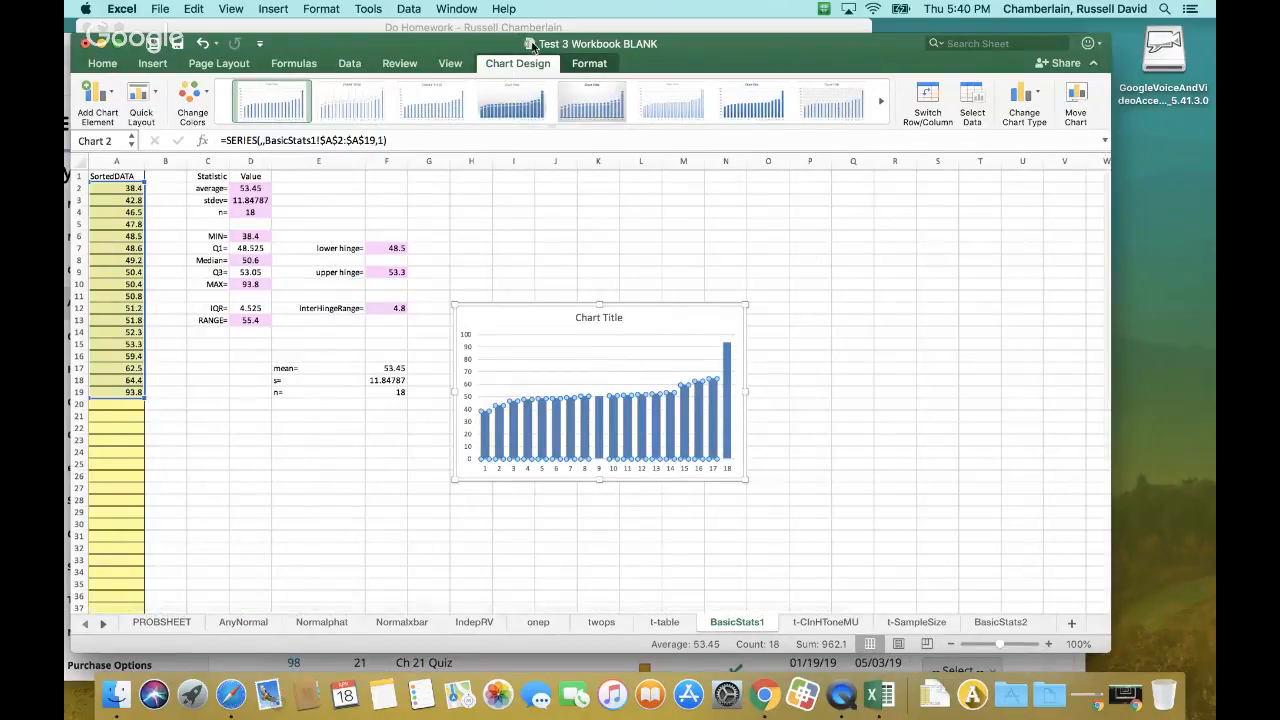
Copy the sorted data in A2:A19 of the workbook and paste it into the var1 column in StatCrunch
drag(675, 51, 967, 201)
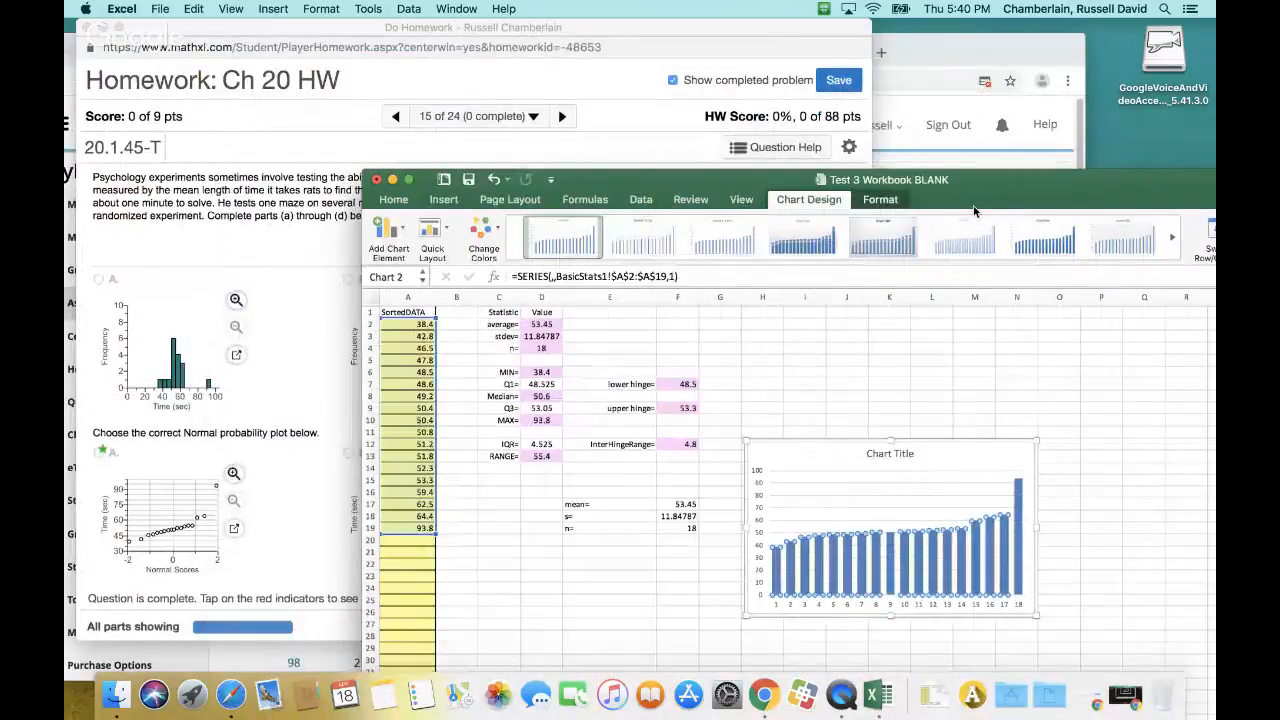
click(927, 55)
click(769, 60)
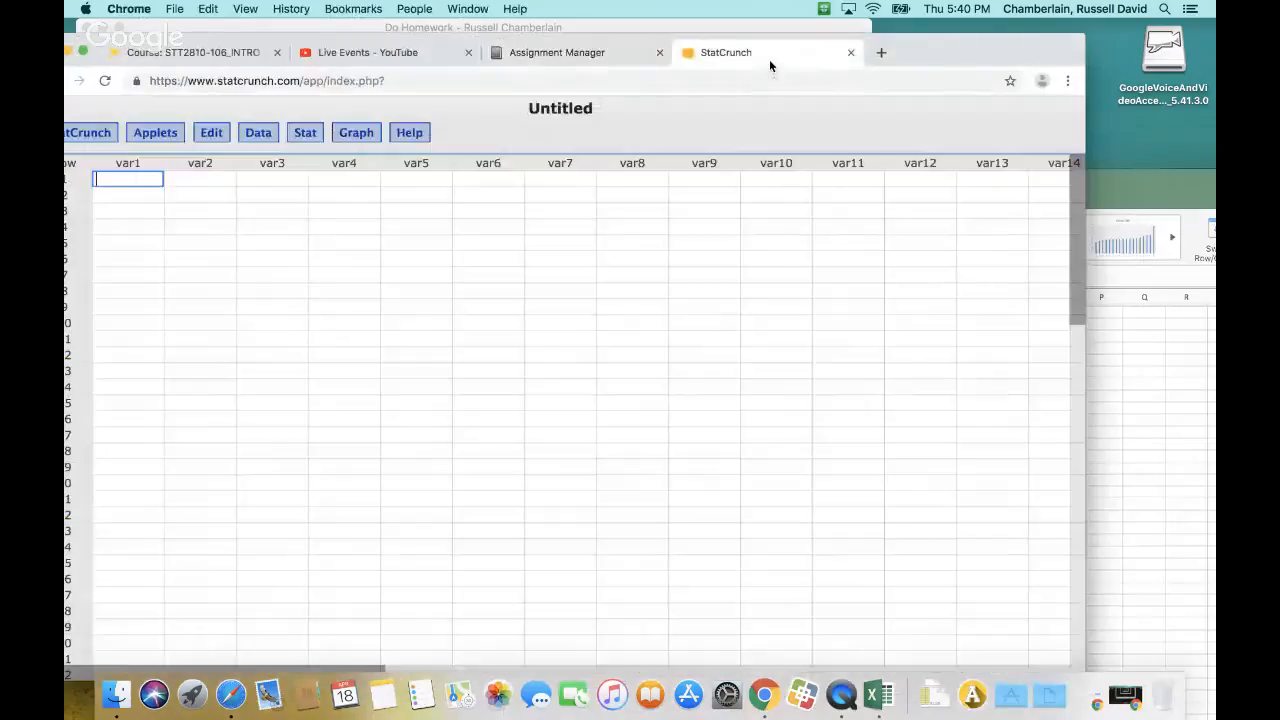
click(1135, 187)
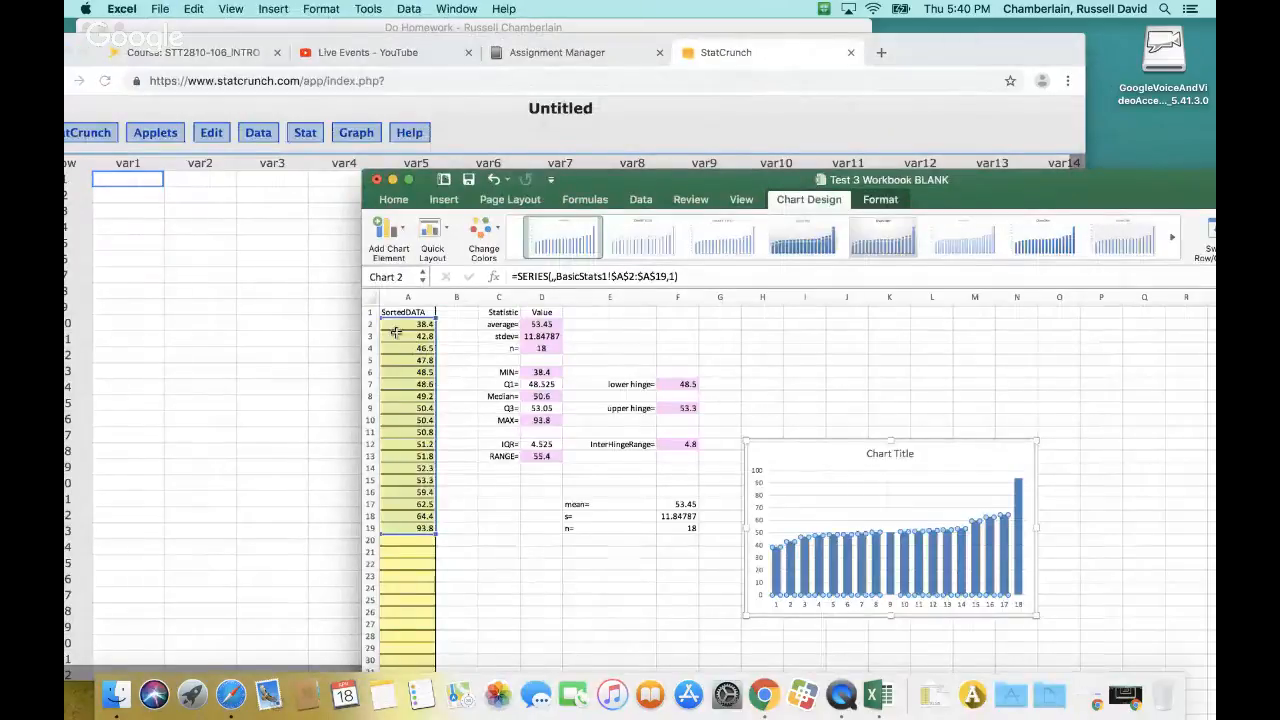
drag(405, 325, 426, 528)
key(super+c)
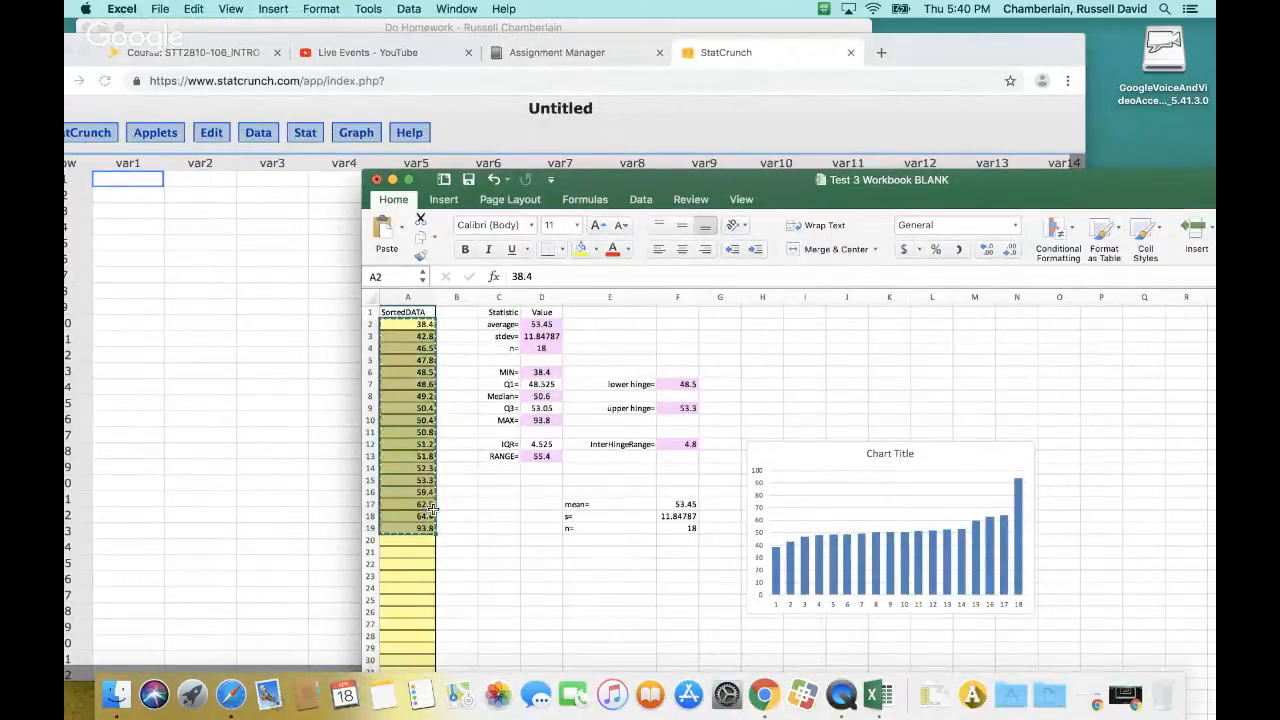
click(128, 180)
key(super+v)
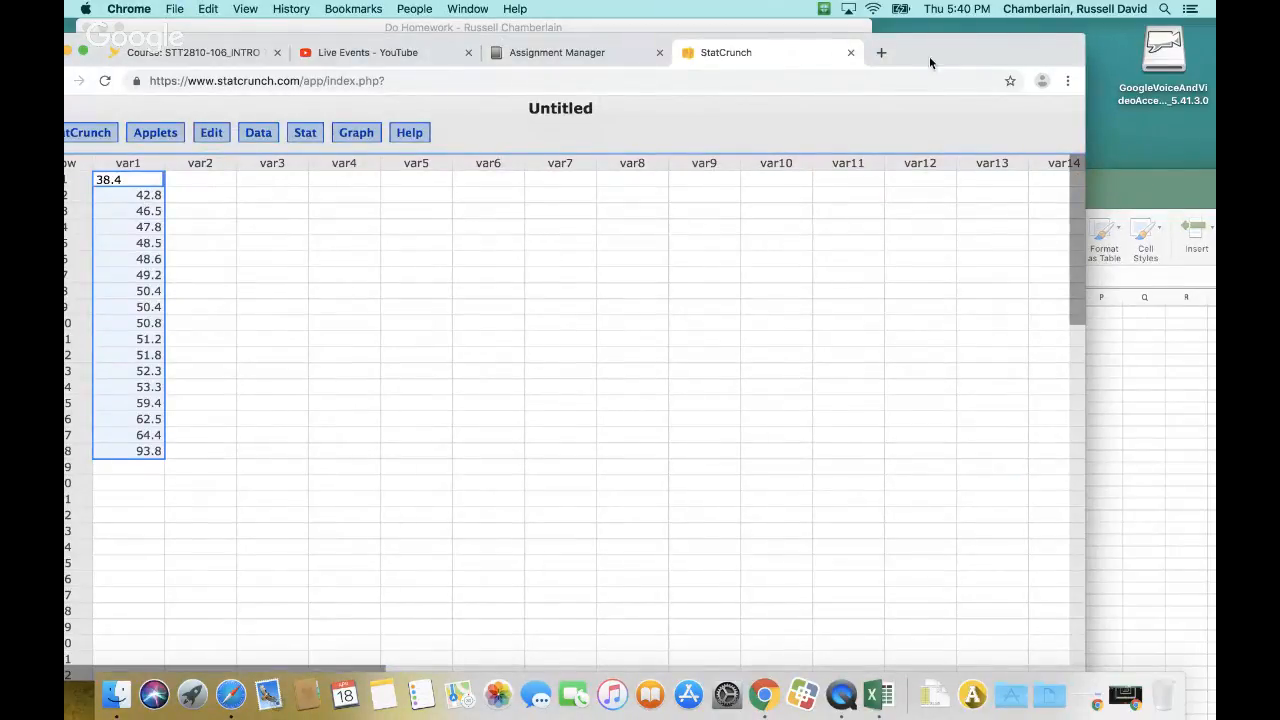
Start a StatCrunch histogram of the var1 column, repositioning the browser window so the whole setup dialog is reachable
drag(929, 56, 1212, 263)
click(168, 344)
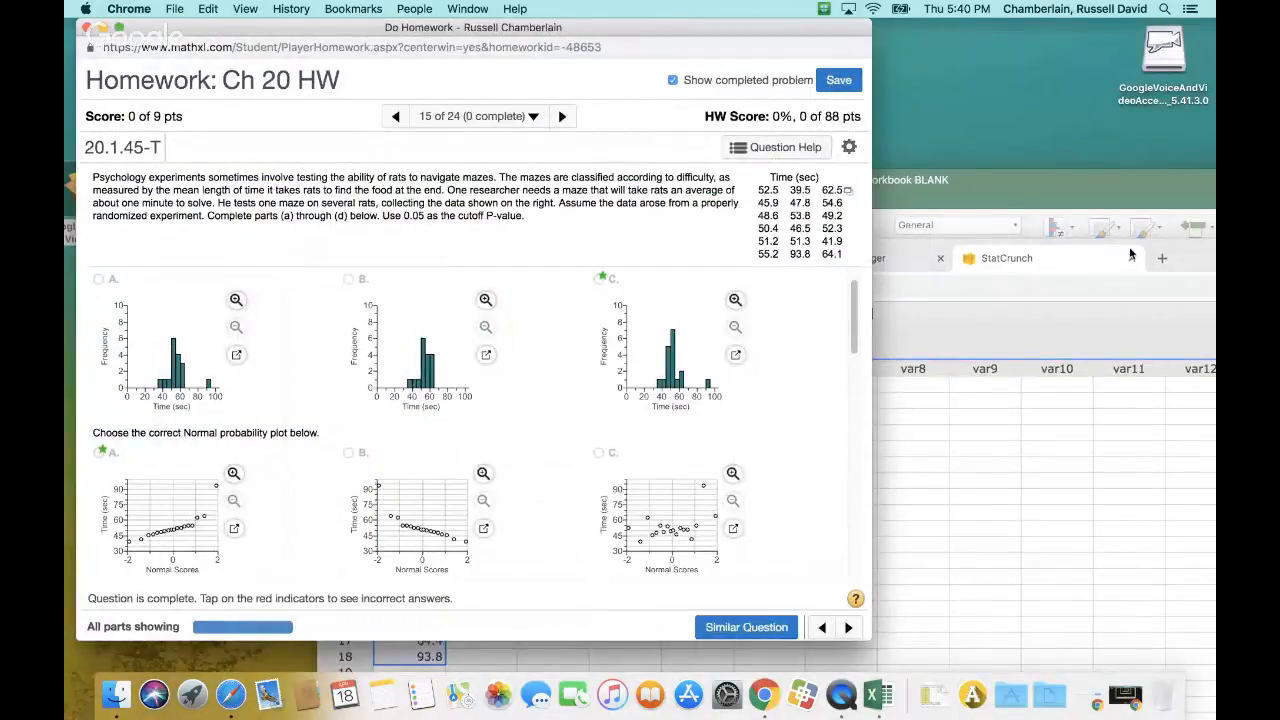
click(1085, 262)
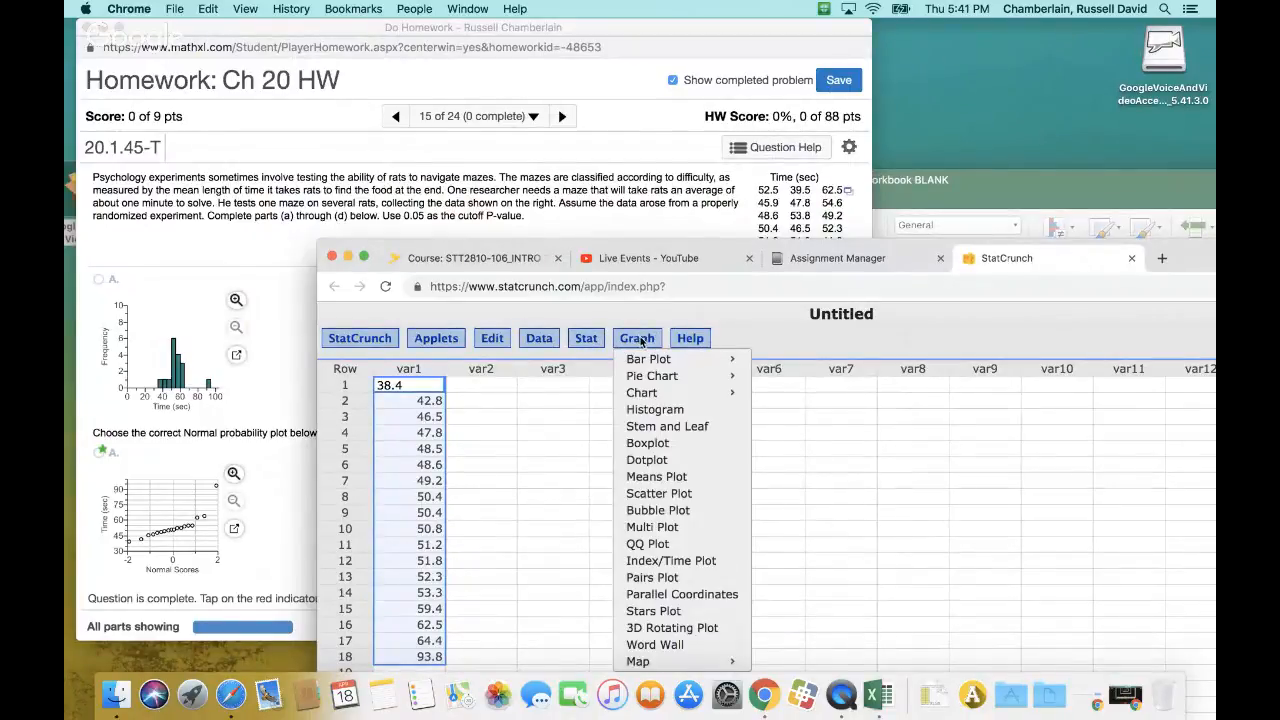
click(700, 410)
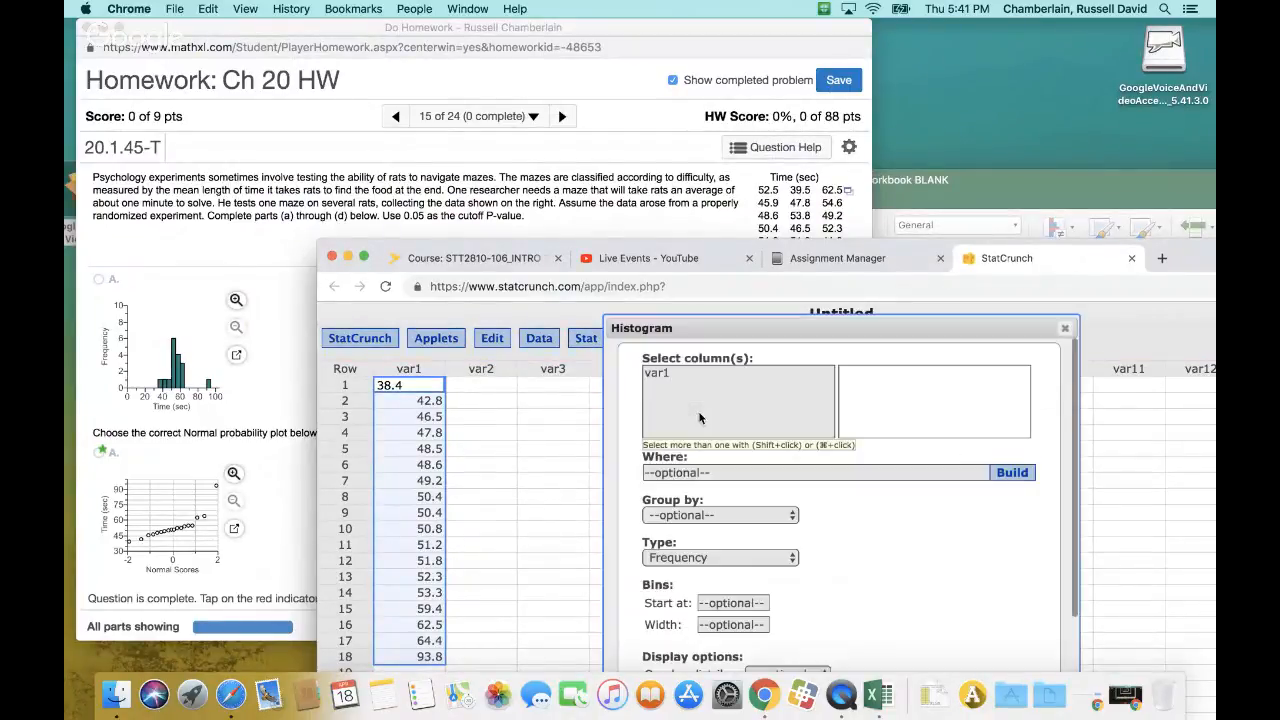
click(716, 372)
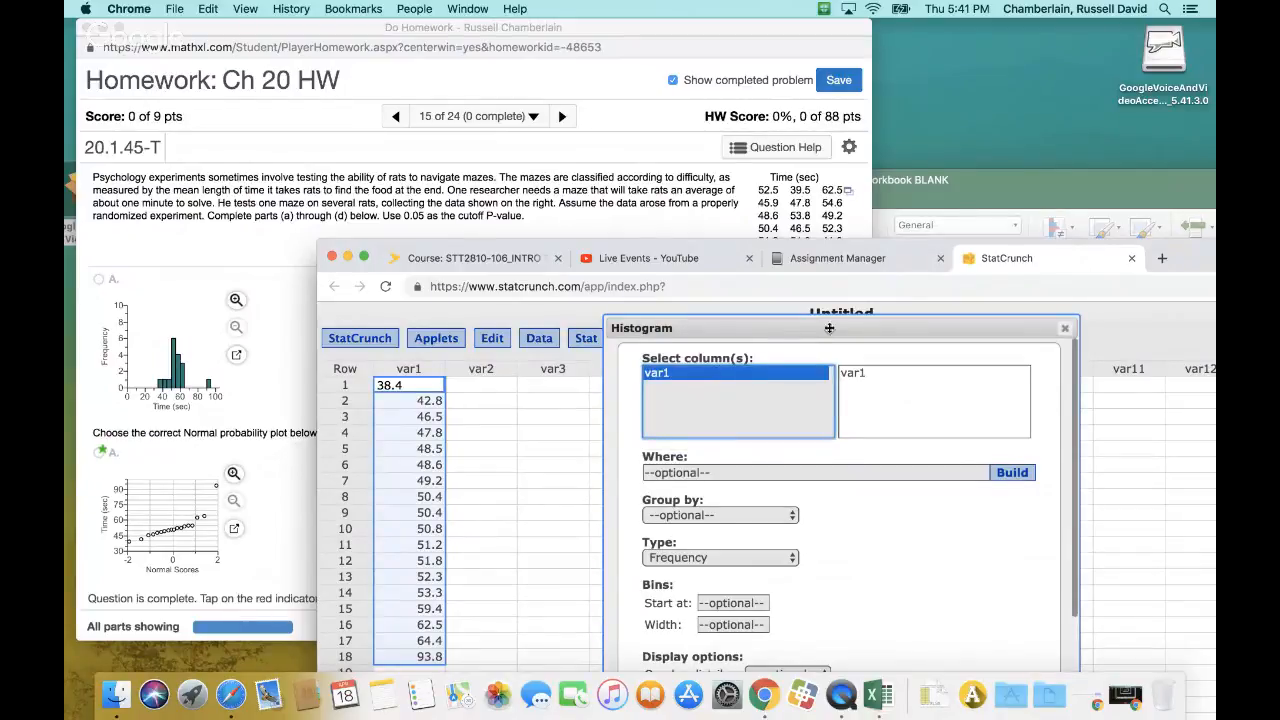
drag(829, 326, 795, 314)
drag(1198, 259, 998, 14)
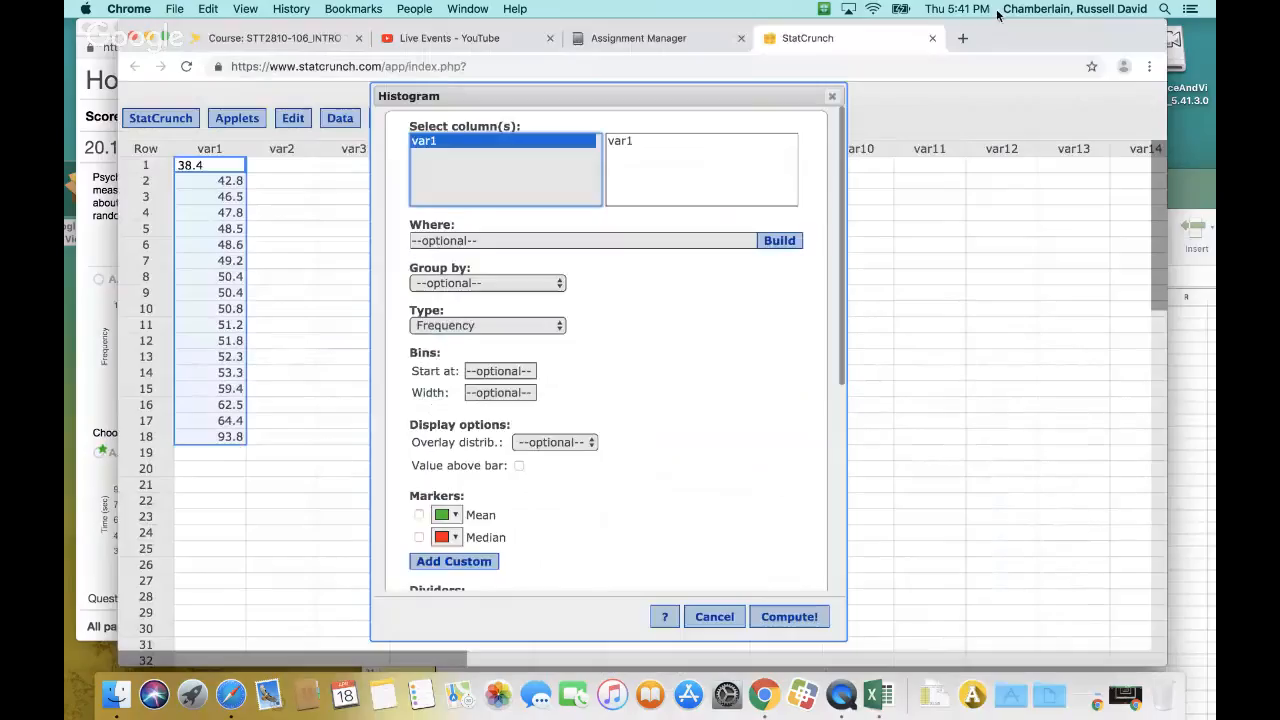
Add mean and median markers to the var1 histogram and compute it
click(418, 514)
click(418, 537)
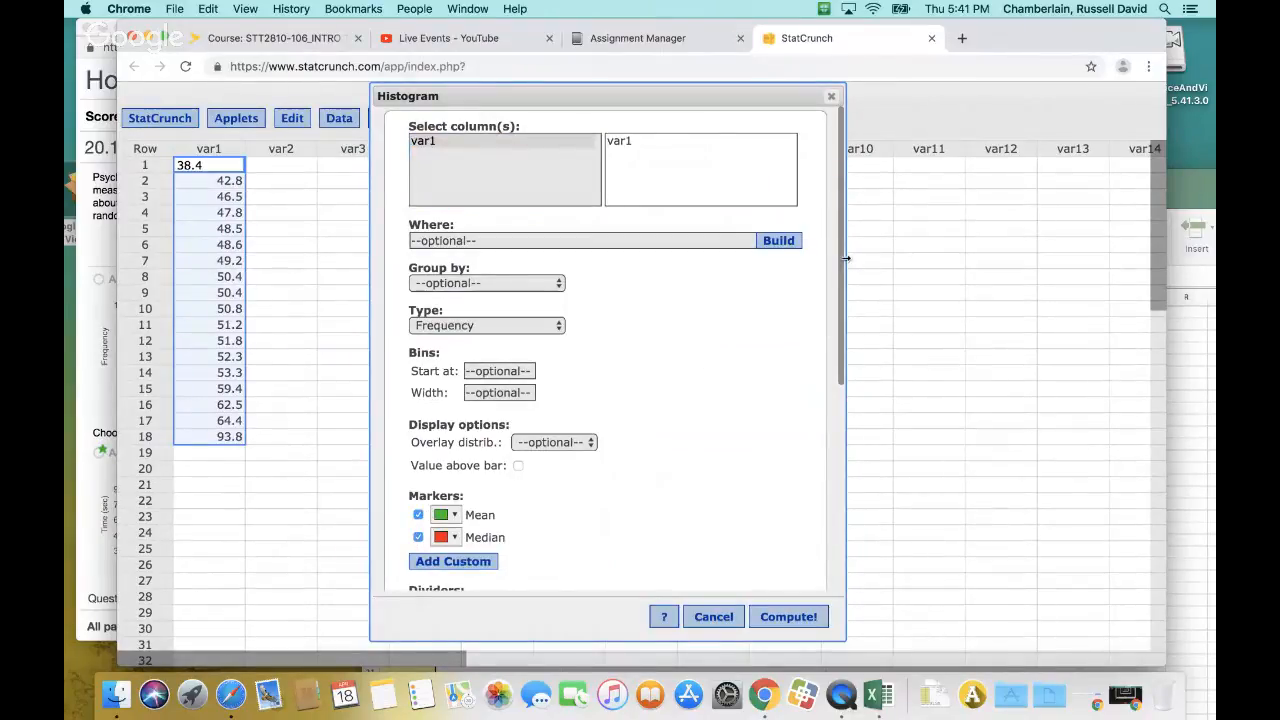
drag(842, 265, 814, 273)
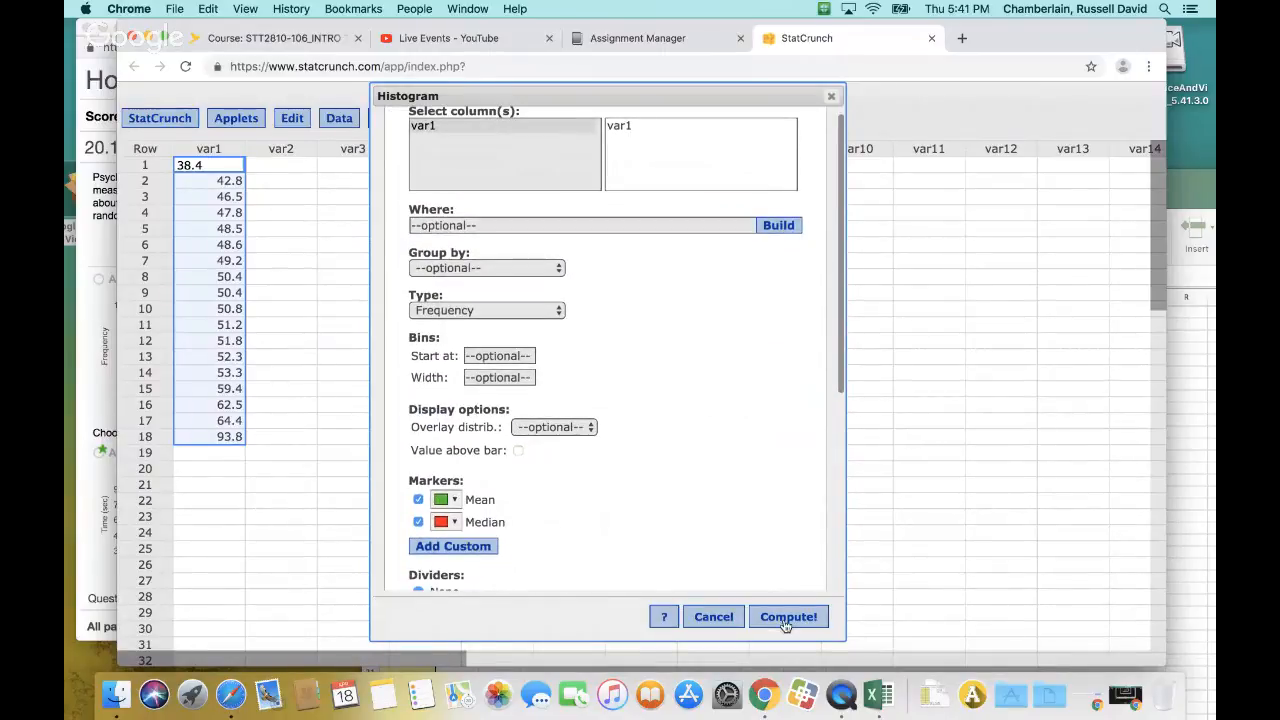
click(507, 125)
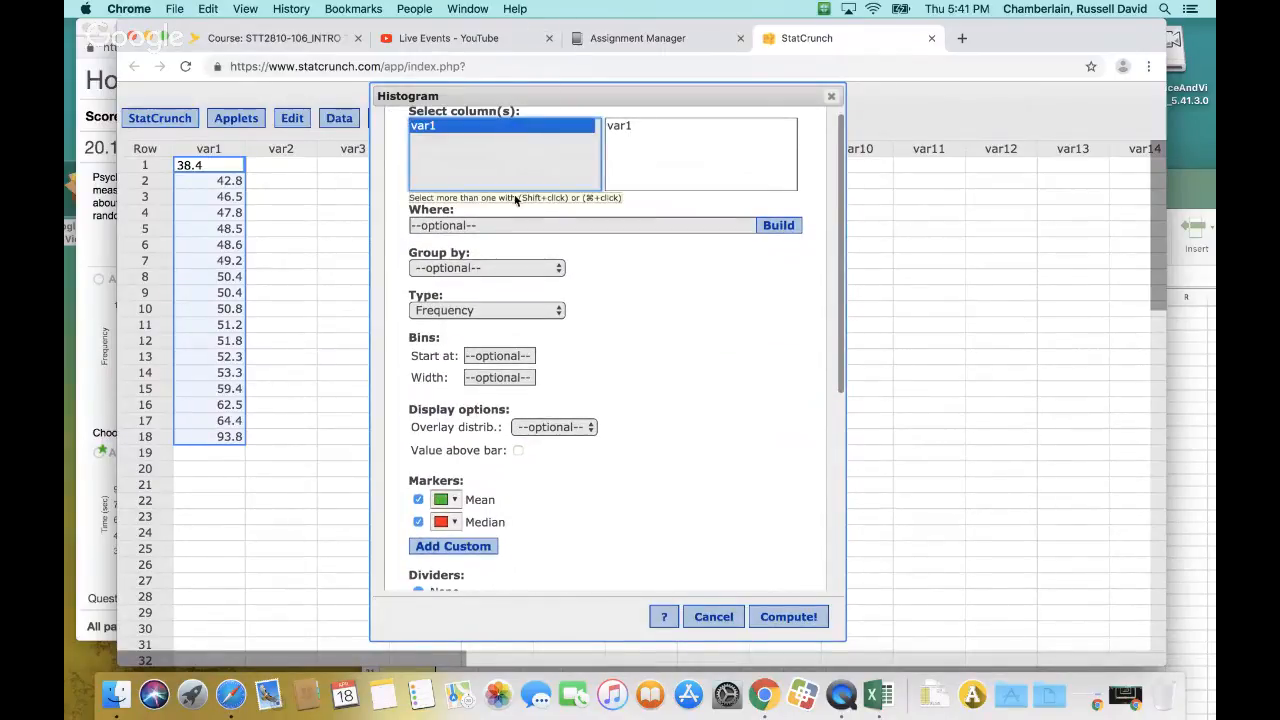
click(786, 616)
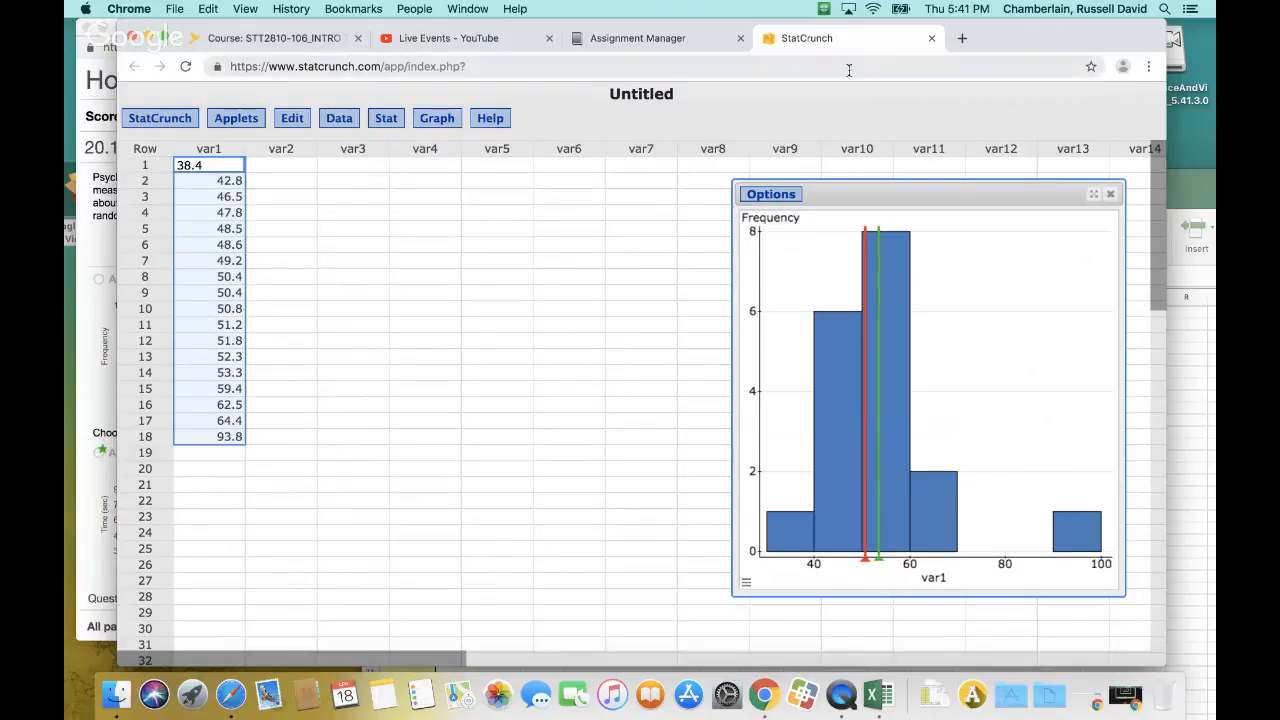
Reposition the StatCrunch window and its histogram so the homework's answer A plots show alongside
drag(988, 40, 1105, 267)
drag(1050, 404, 760, 311)
drag(1116, 252, 1186, 90)
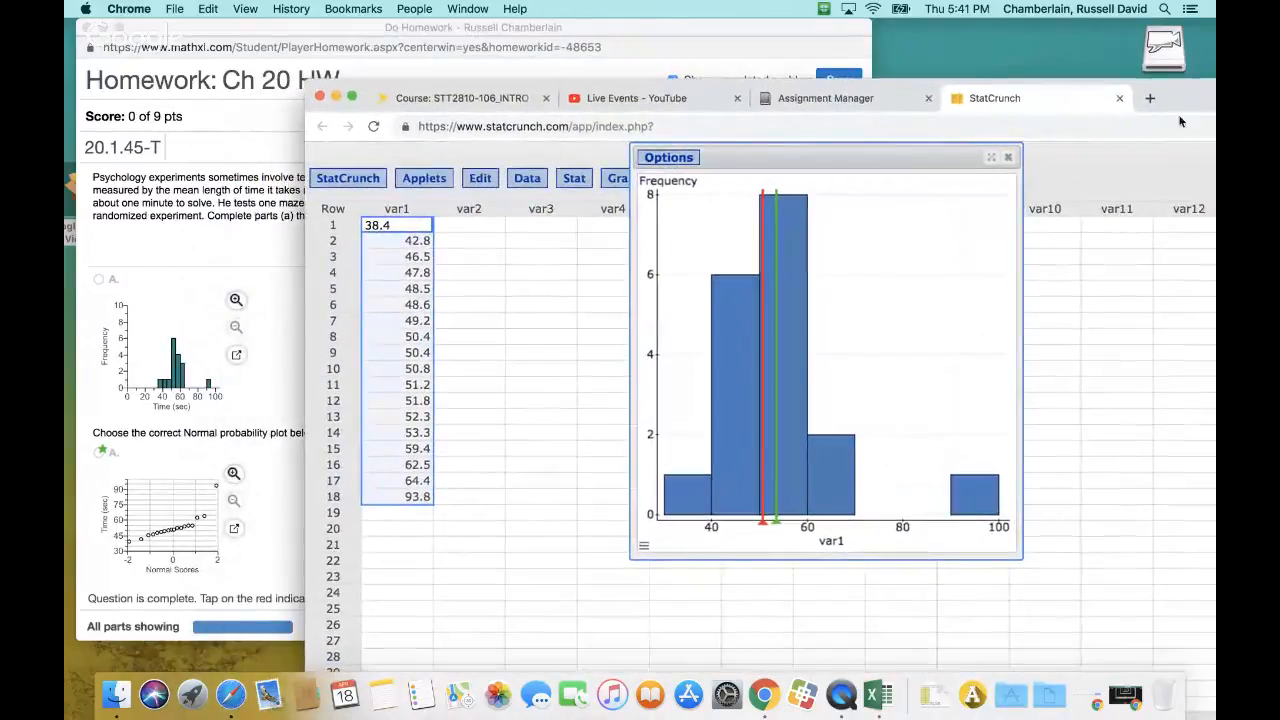
click(669, 158)
click(662, 176)
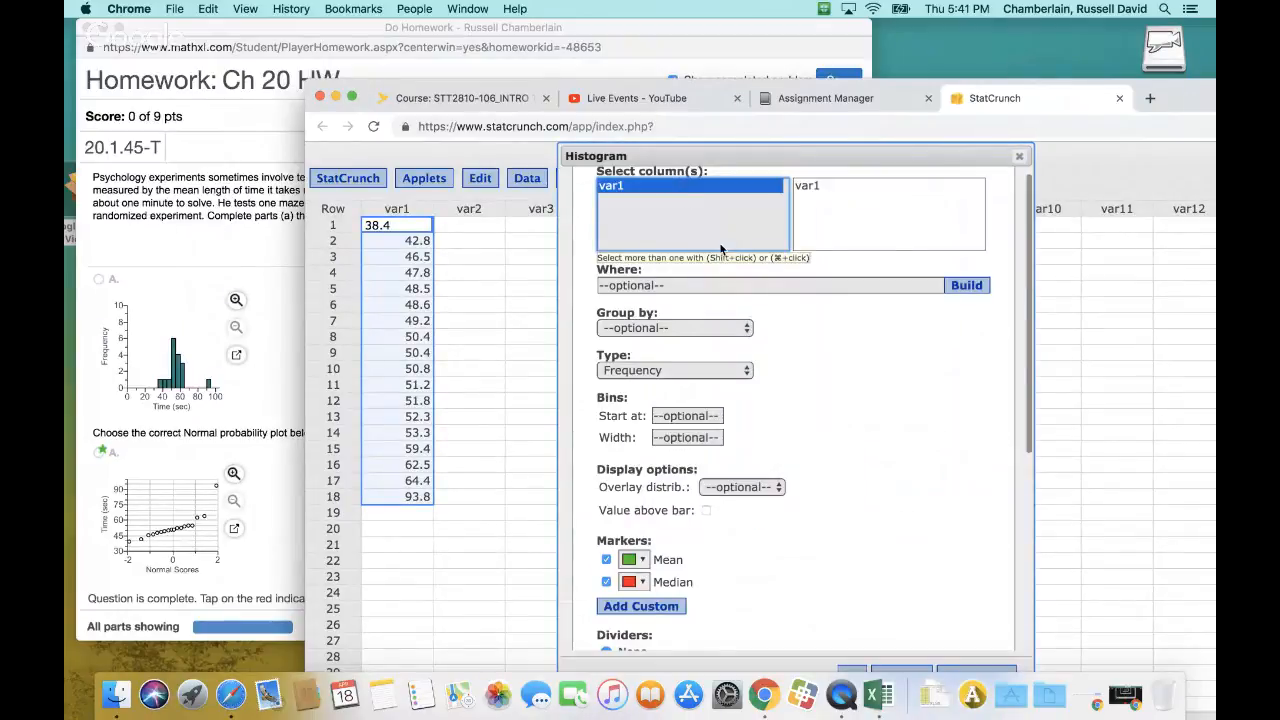
click(1019, 157)
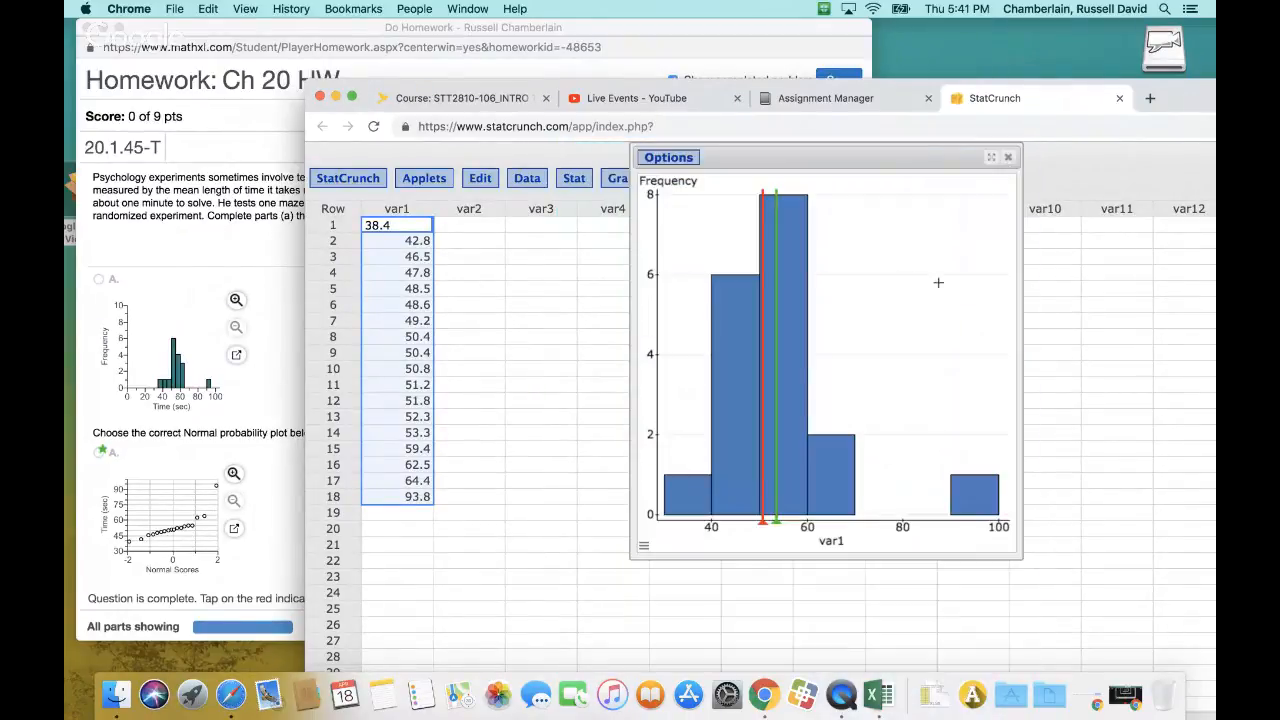
Set the histogram's X-axis minimum to 0
click(642, 548)
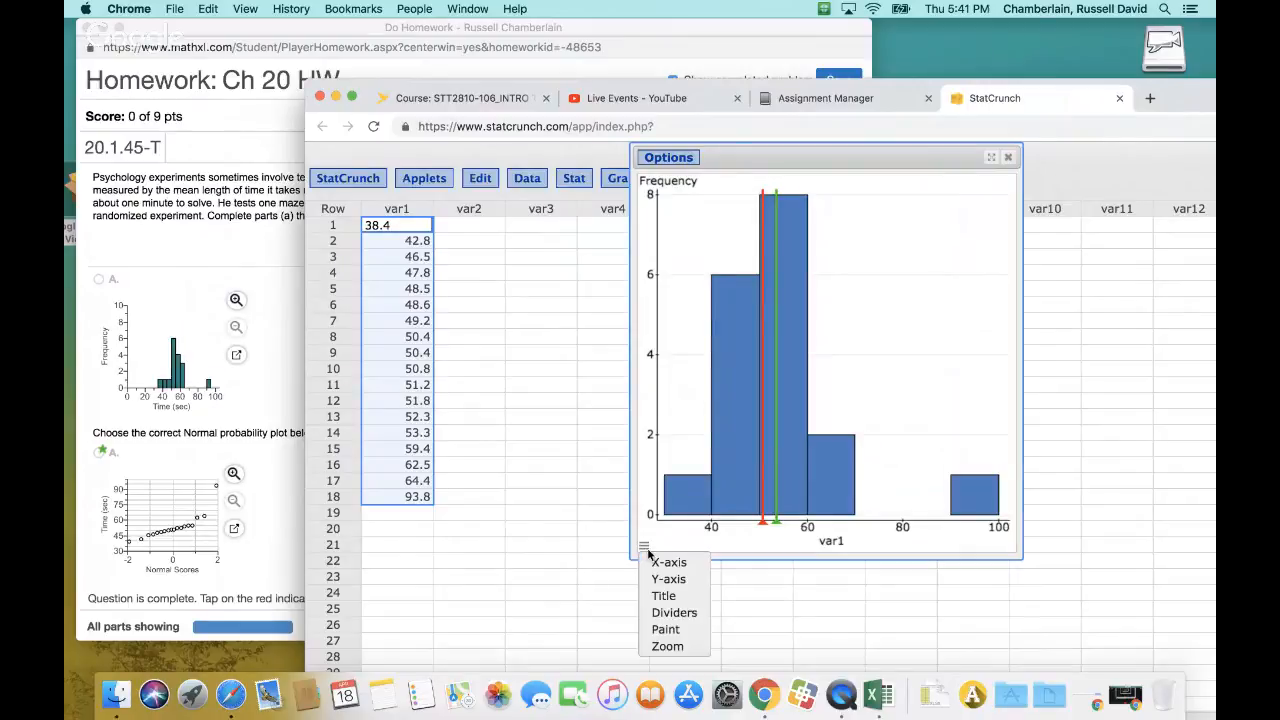
click(666, 562)
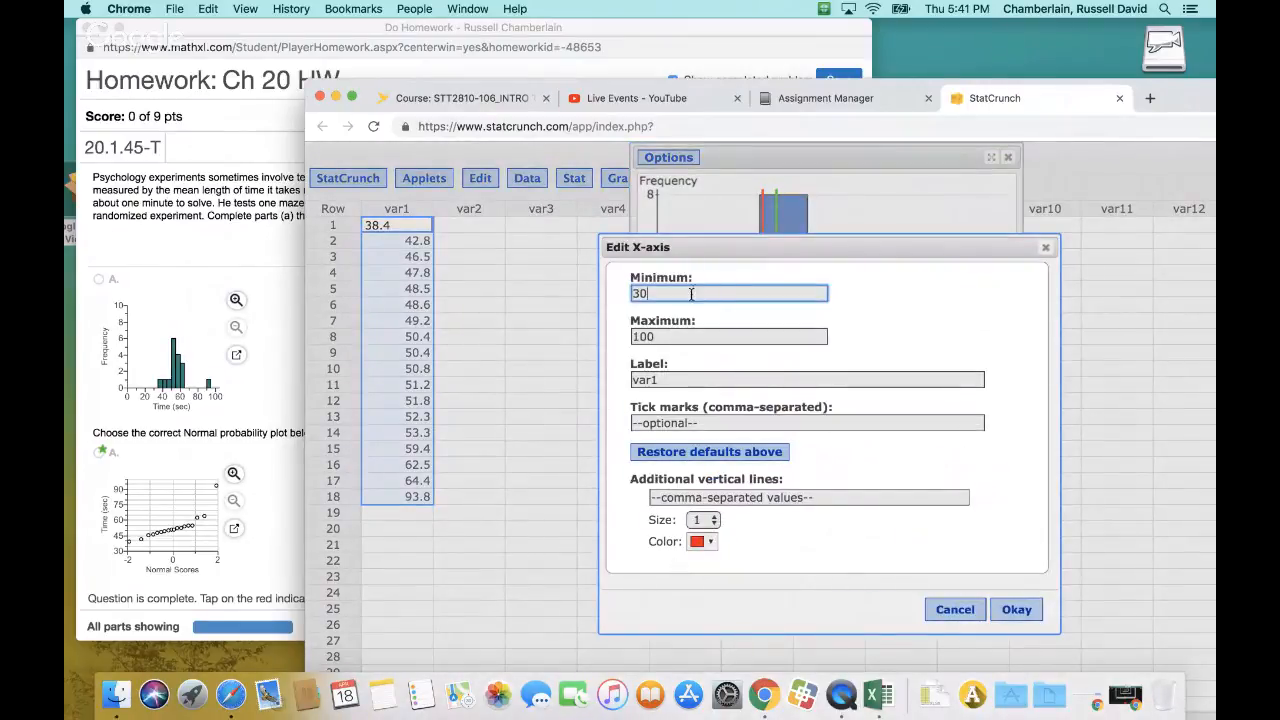
key(BackSpace)
text(0)
click(1015, 614)
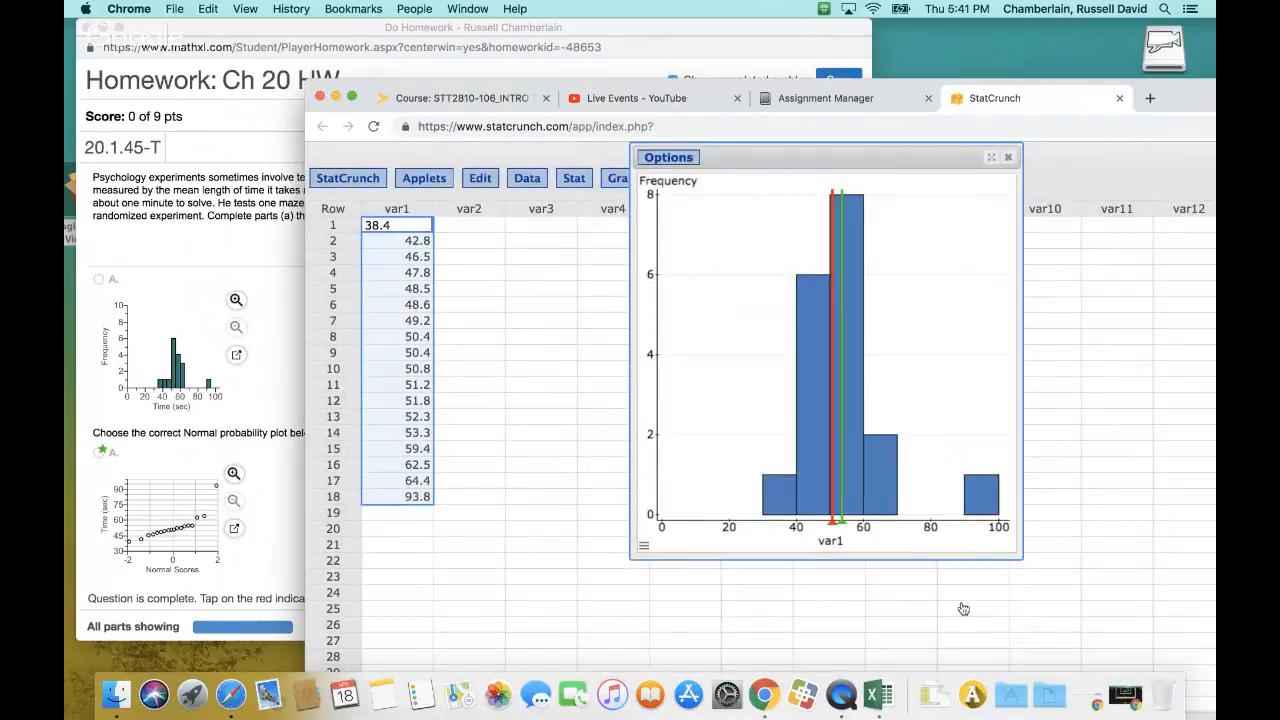
Set the histogram's Y-axis maximum to 10
click(644, 548)
click(669, 580)
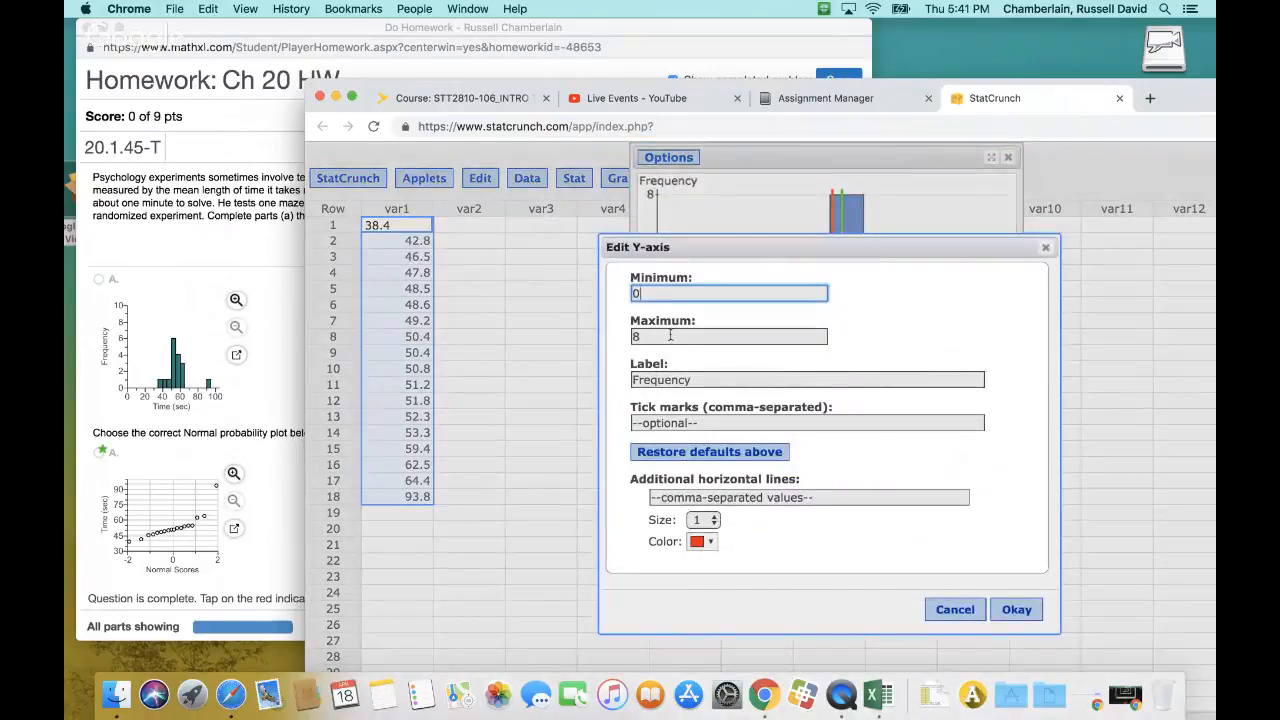
click(663, 340)
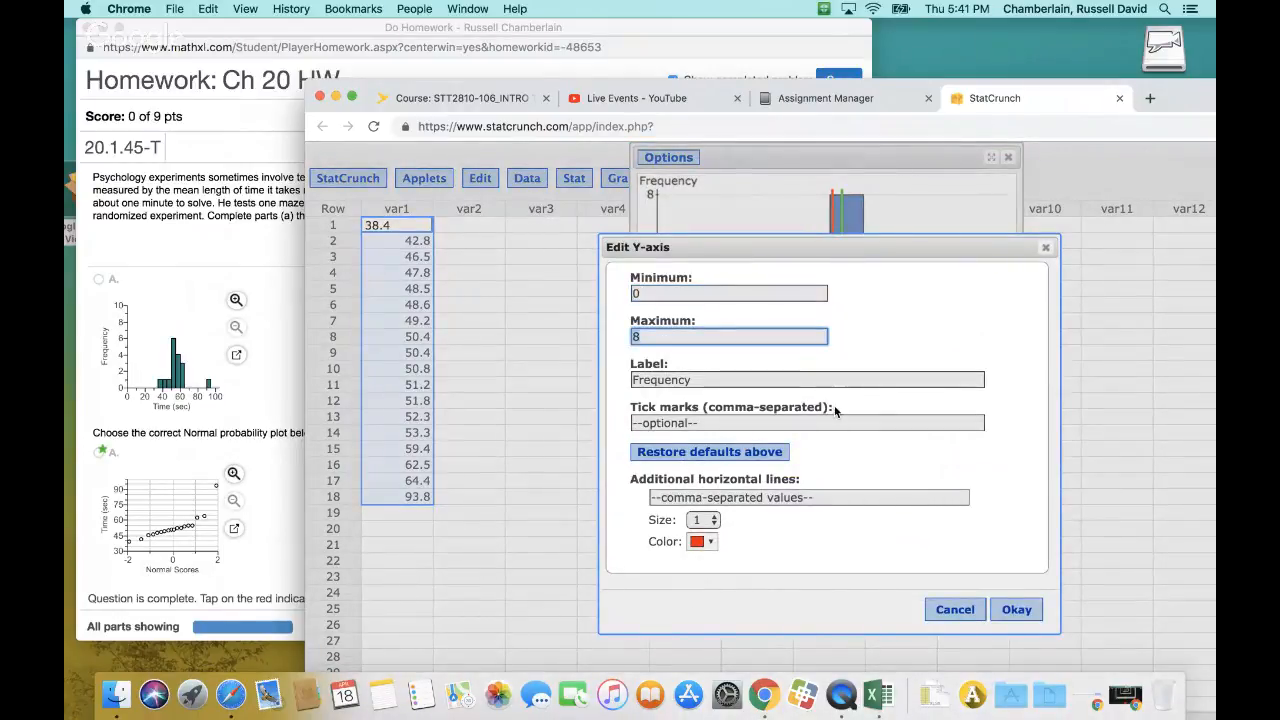
text(10)
click(1015, 610)
Move the StatCrunch window and histogram clear of the homework window, and compare the graph with the answer histograms
drag(867, 156, 572, 156)
drag(903, 92, 1216, 76)
click(437, 35)
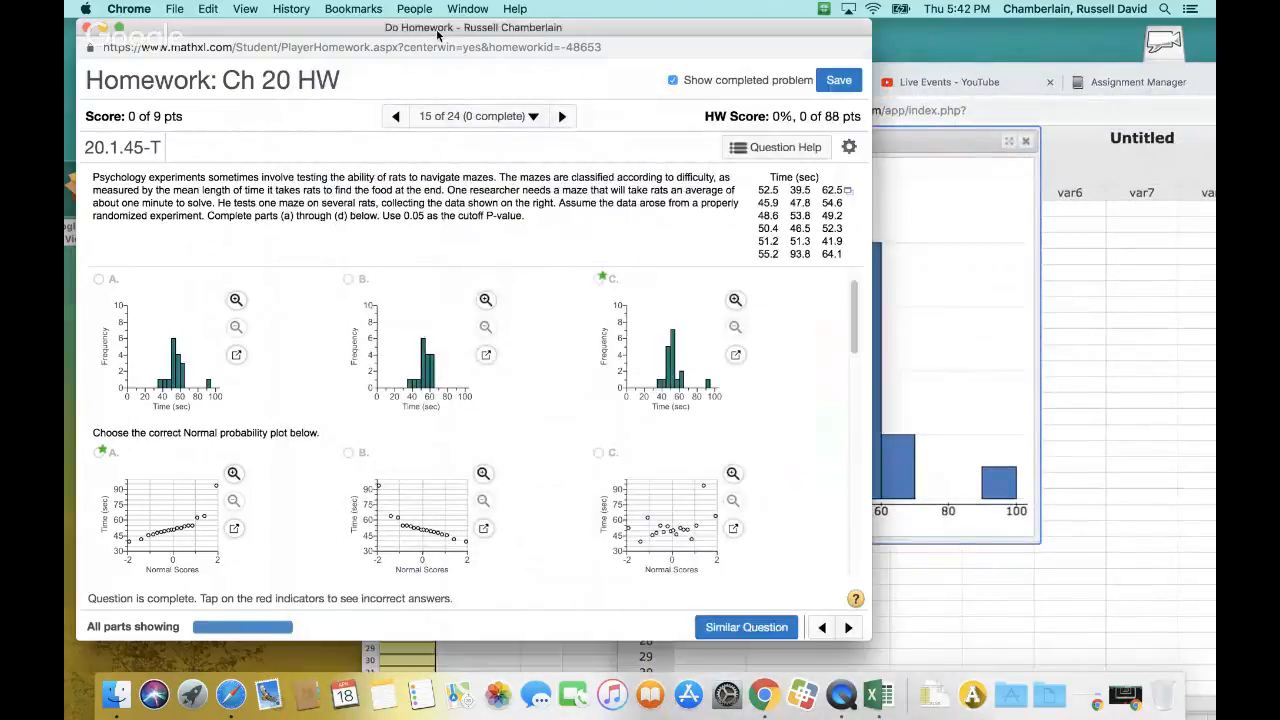
click(952, 151)
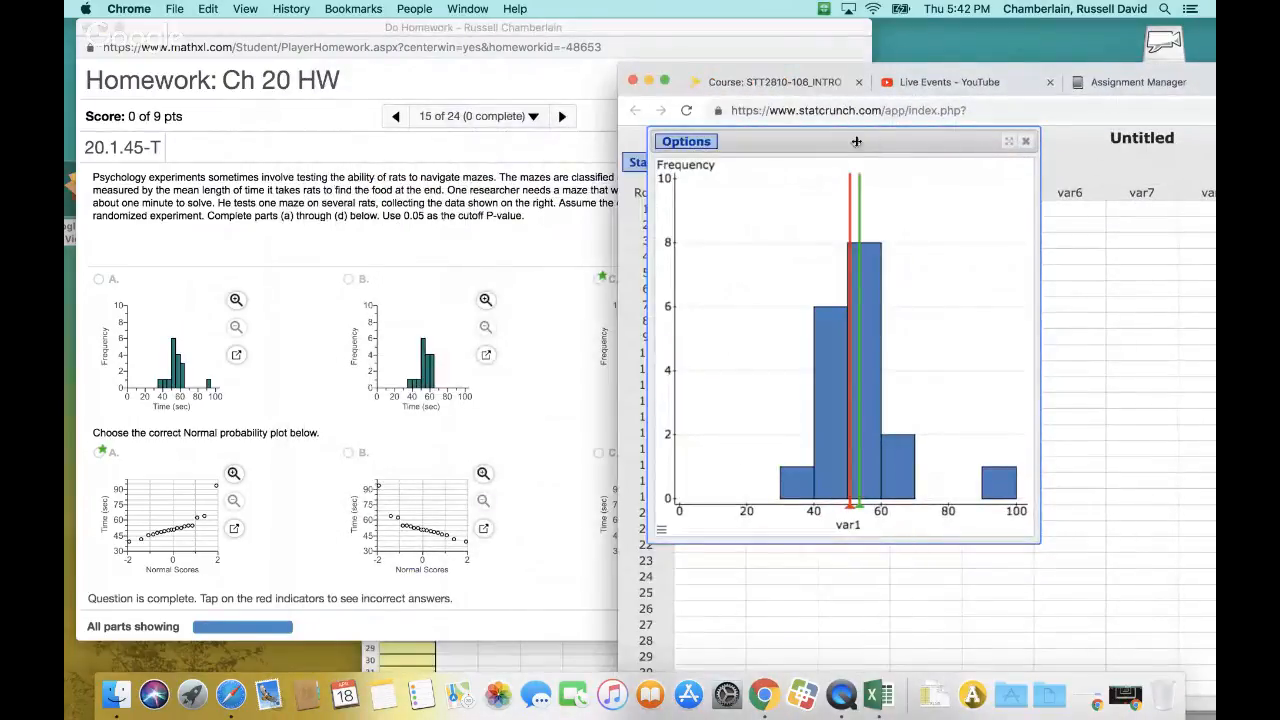
drag(854, 139, 969, 148)
click(628, 25)
click(999, 151)
click(618, 25)
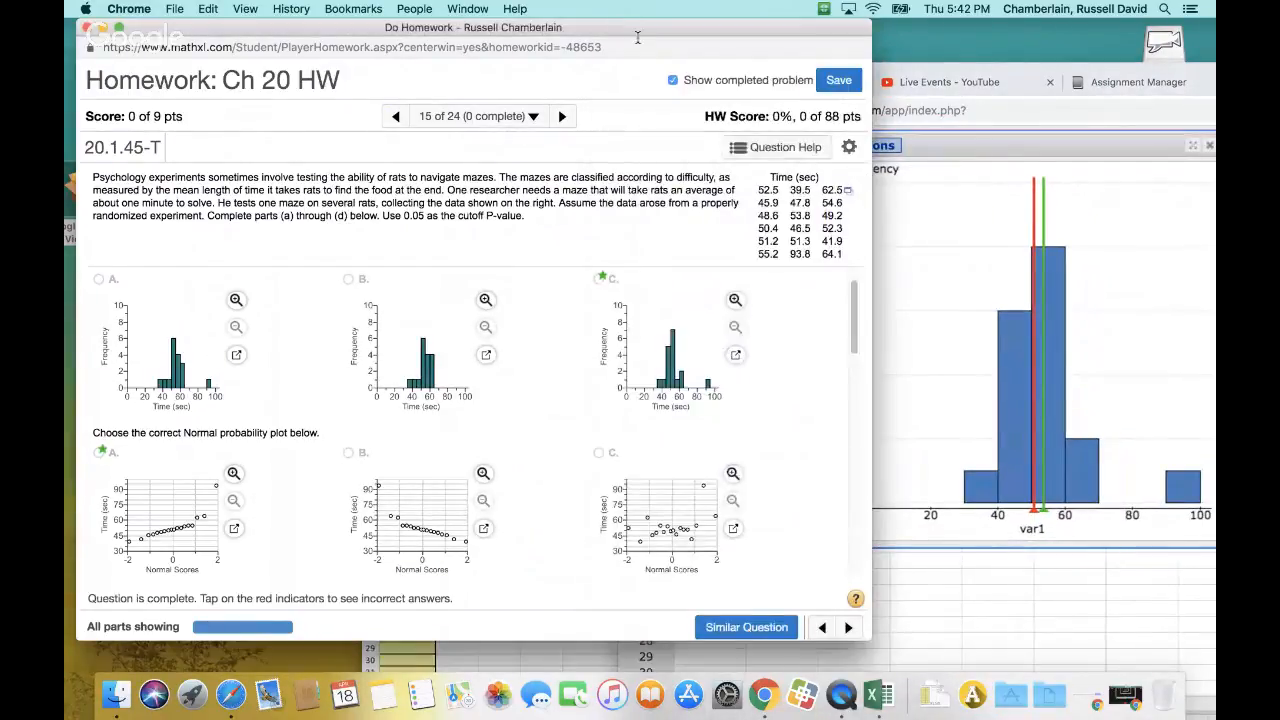
click(1005, 152)
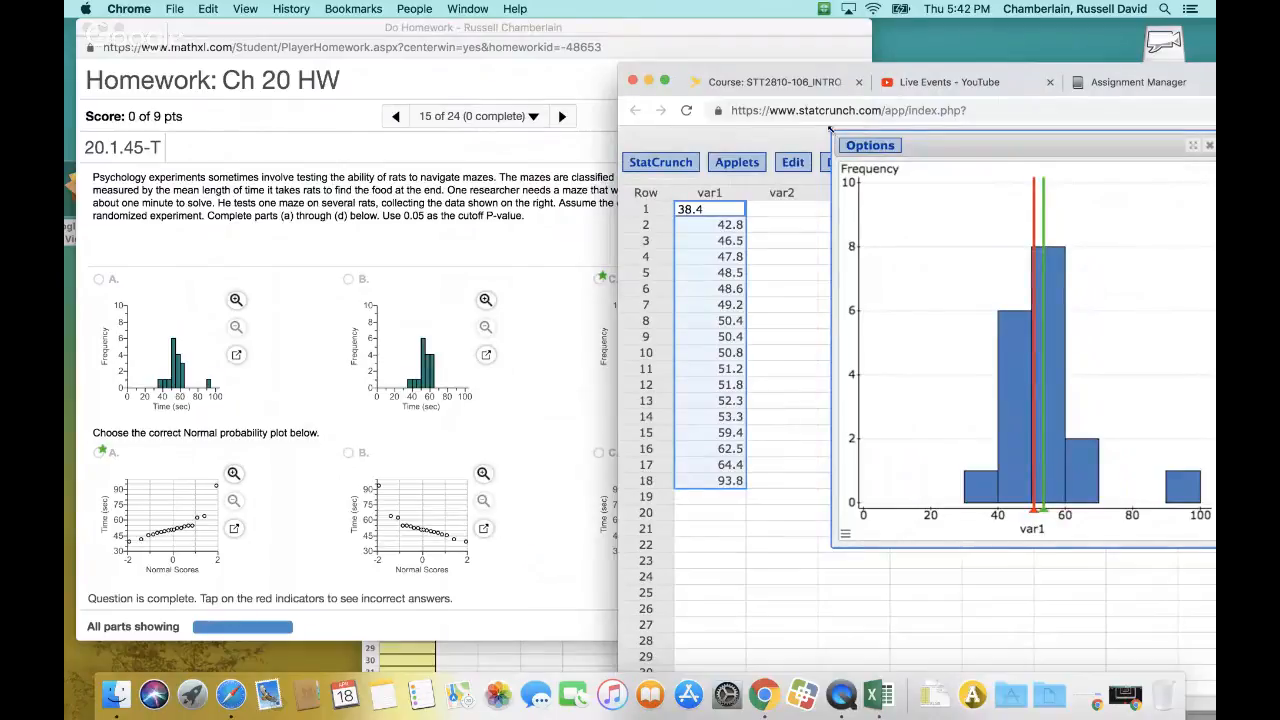
Shrink the histogram and place it fully beside the homework window to compare it with answer choices A to C
drag(967, 146, 992, 140)
click(645, 28)
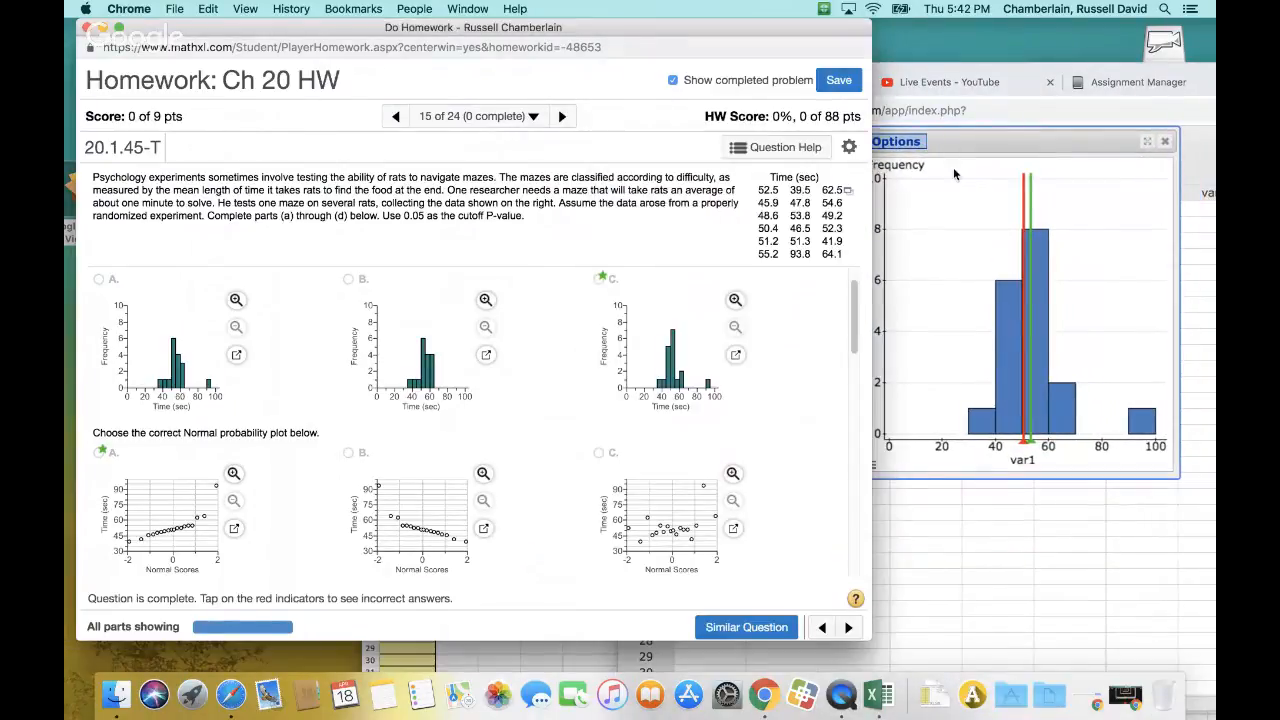
click(995, 148)
drag(994, 148, 1016, 148)
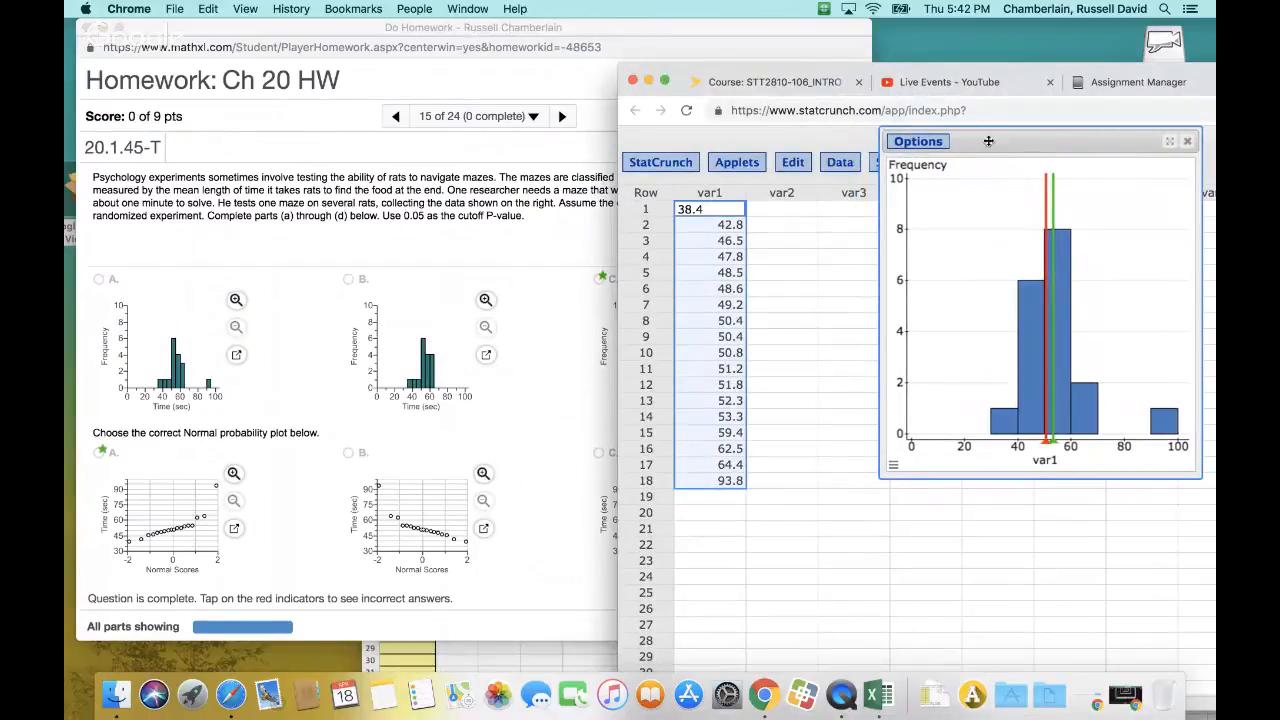
click(758, 46)
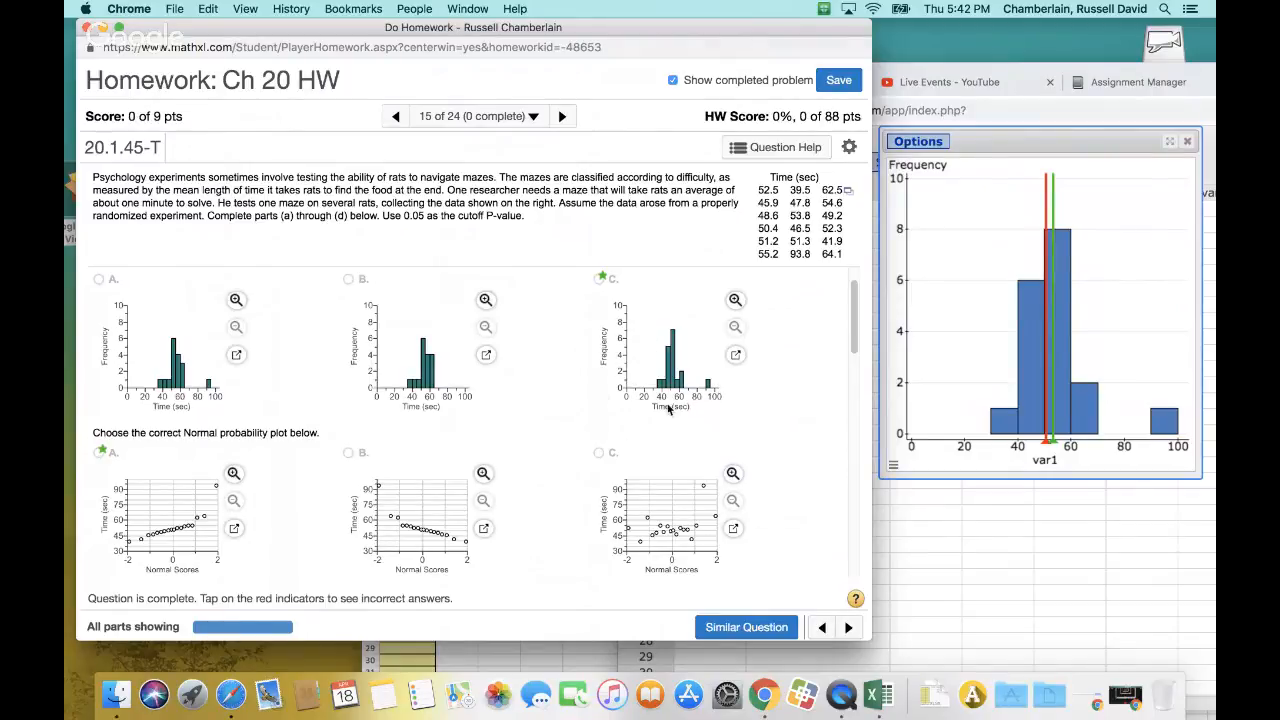
click(893, 467)
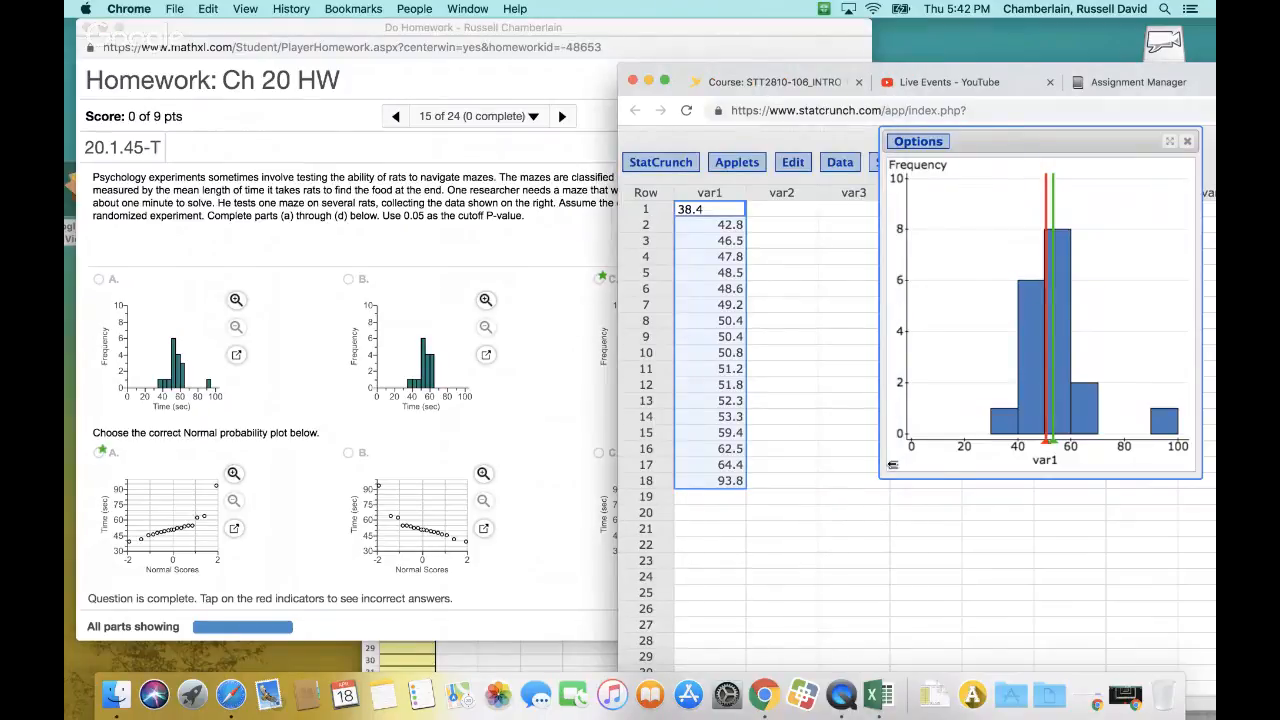
Check the histogram's divider options, and look through its full settings for the bin controls
click(923, 531)
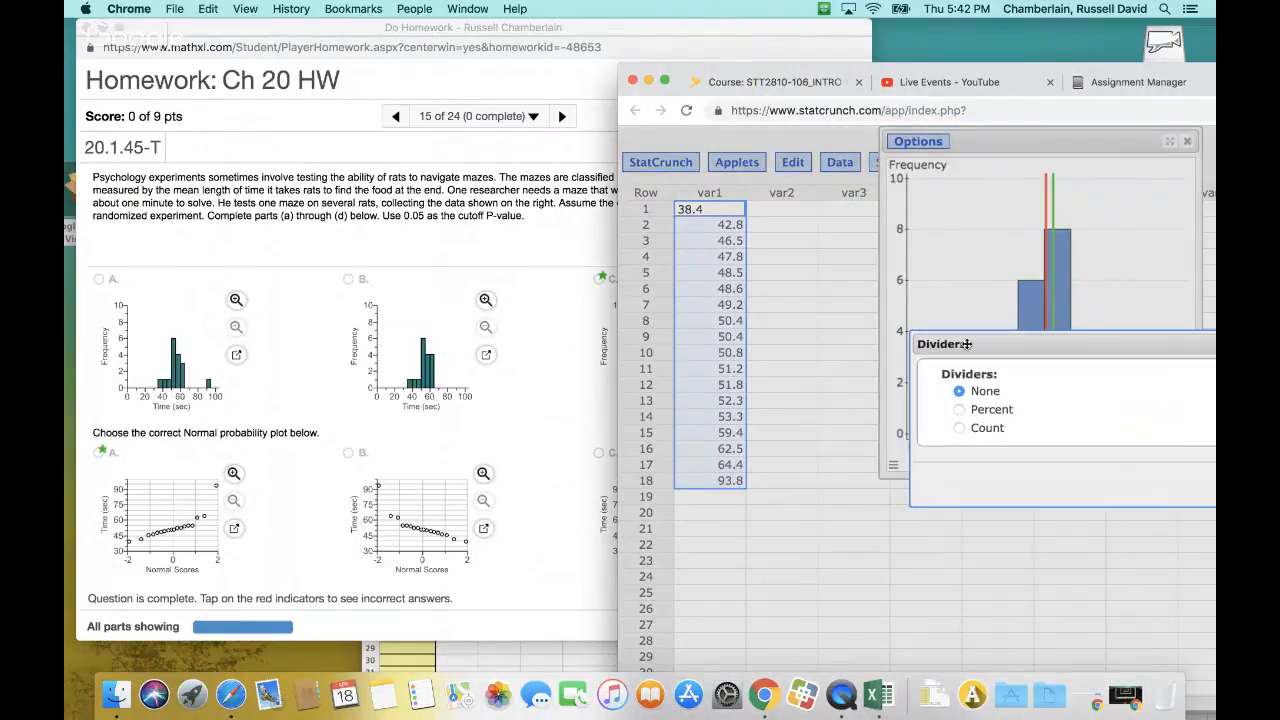
click(1171, 352)
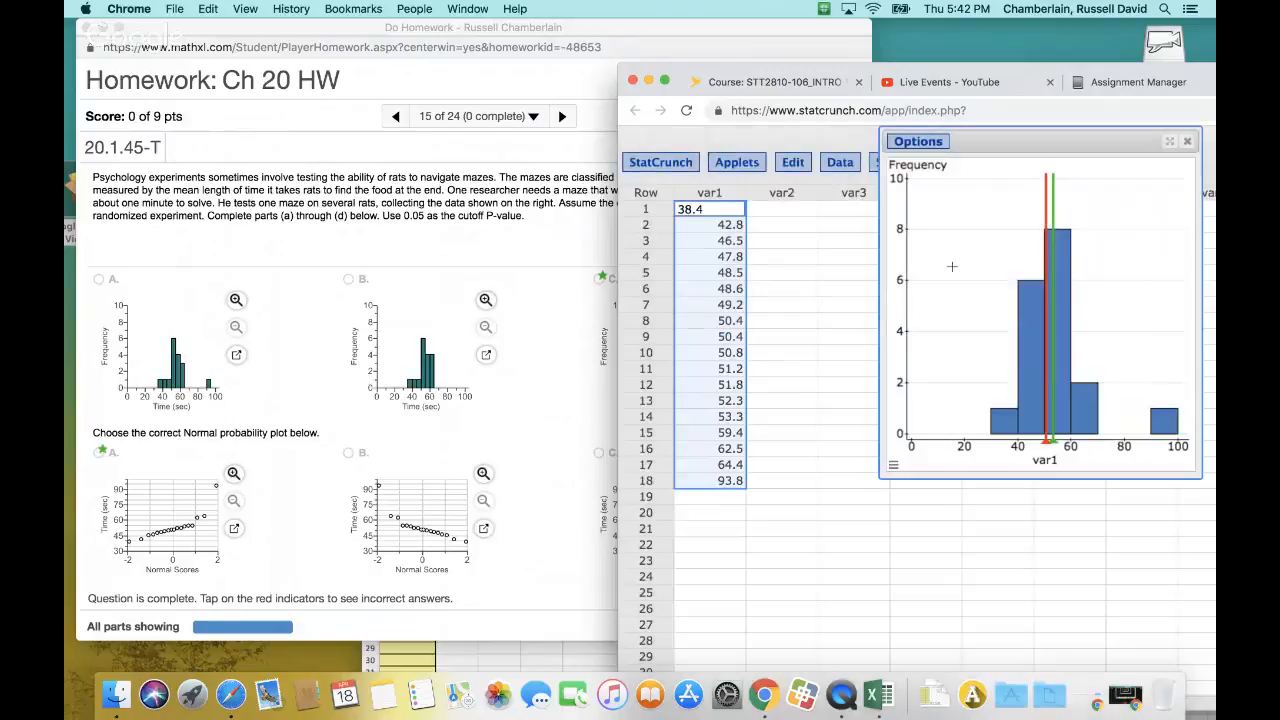
click(920, 142)
click(914, 168)
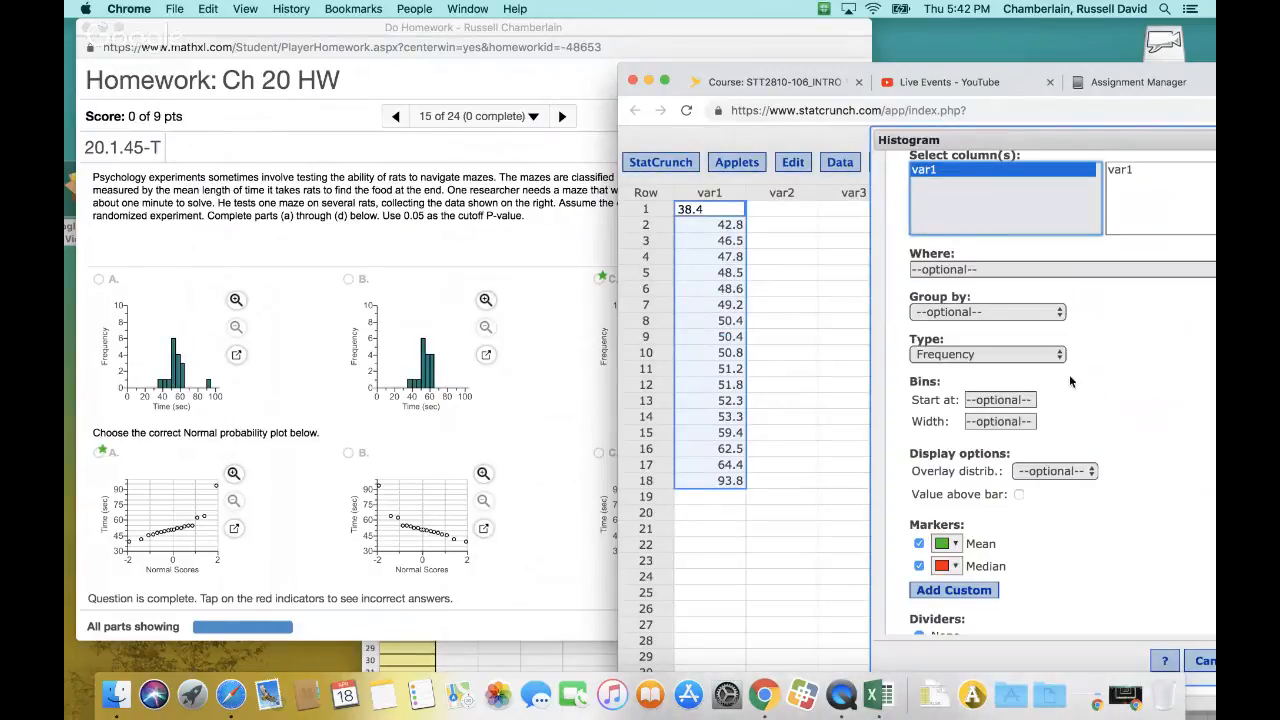
drag(1145, 133, 896, 135)
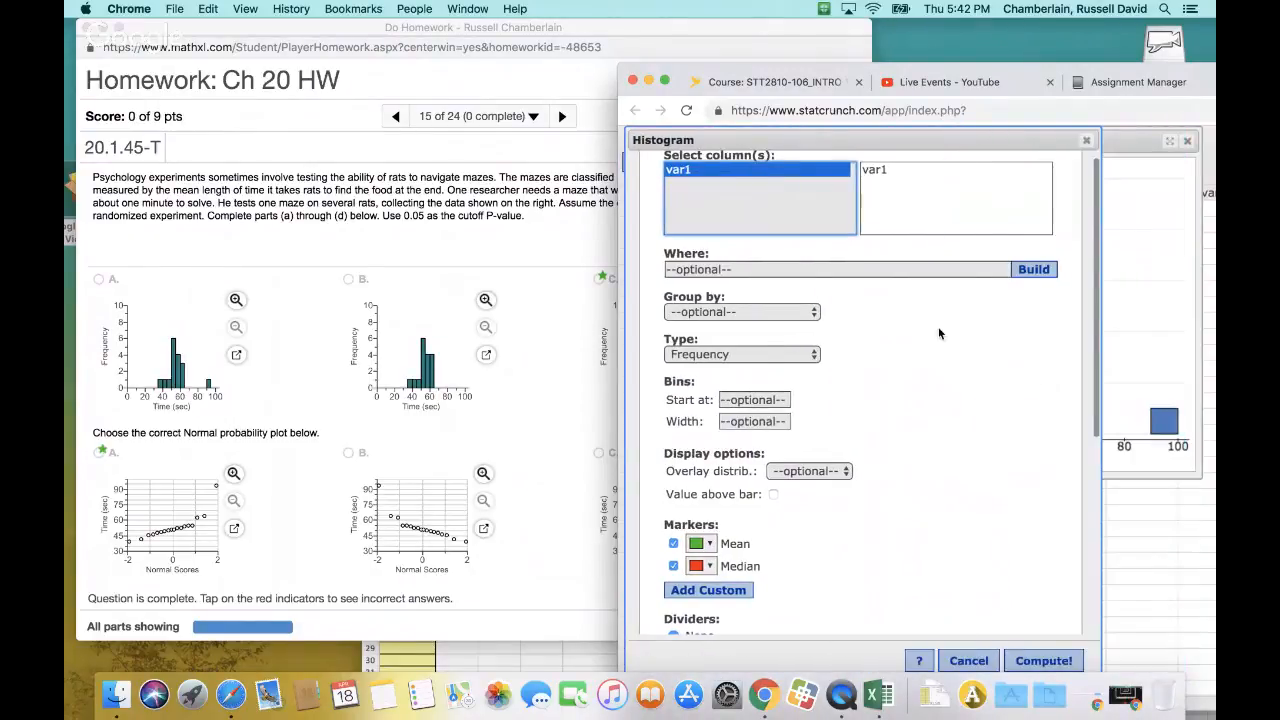
scroll(940, 340, down, 5)
scroll(947, 345, down, 2)
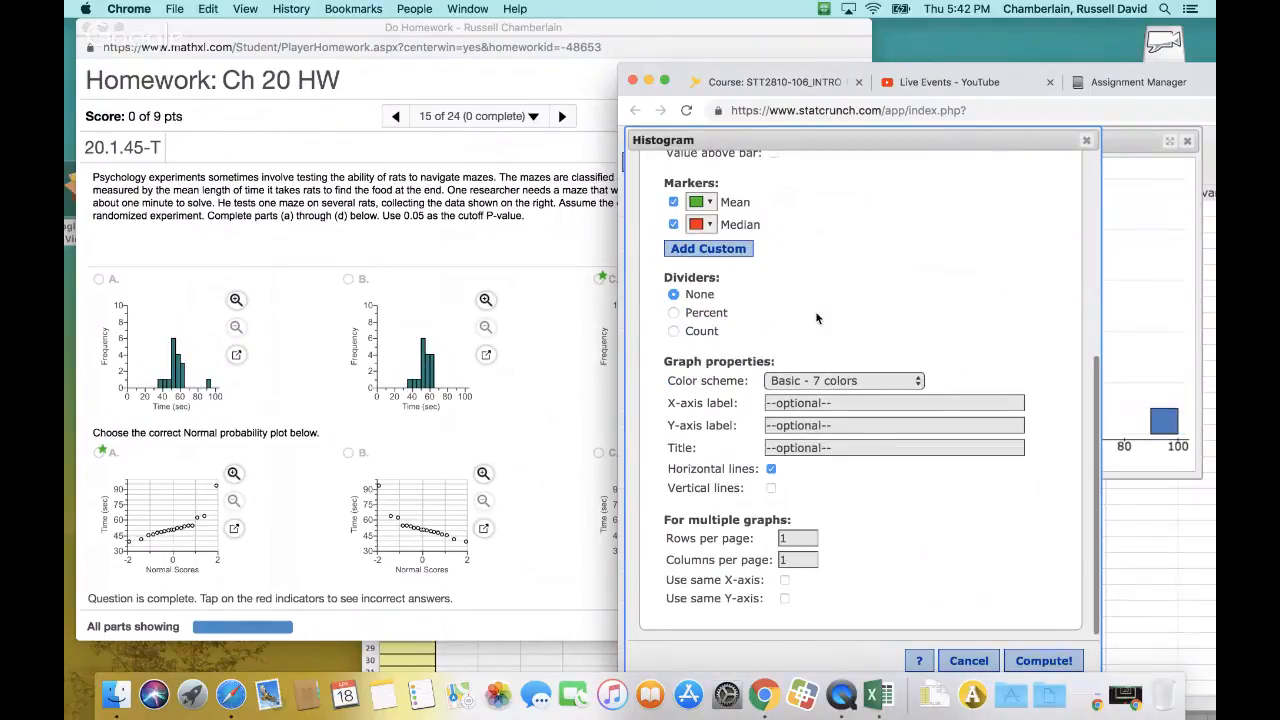
scroll(848, 340, up, 1)
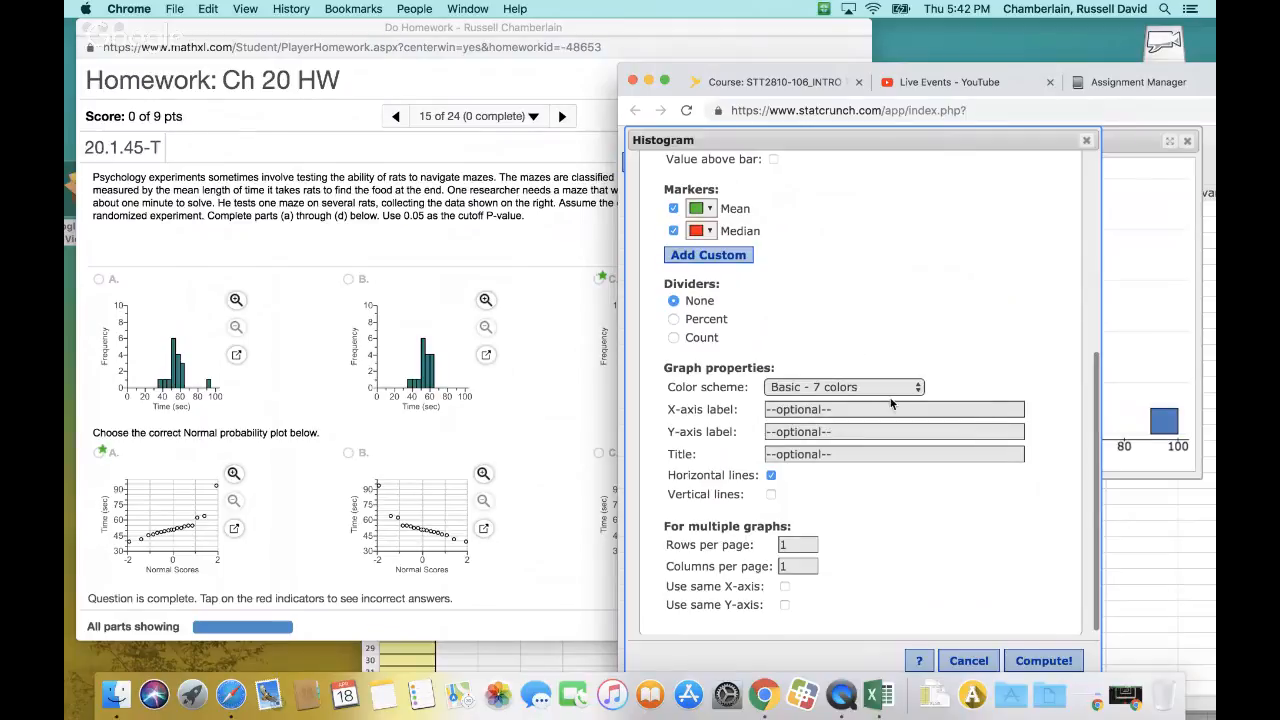
scroll(910, 440, down, 1)
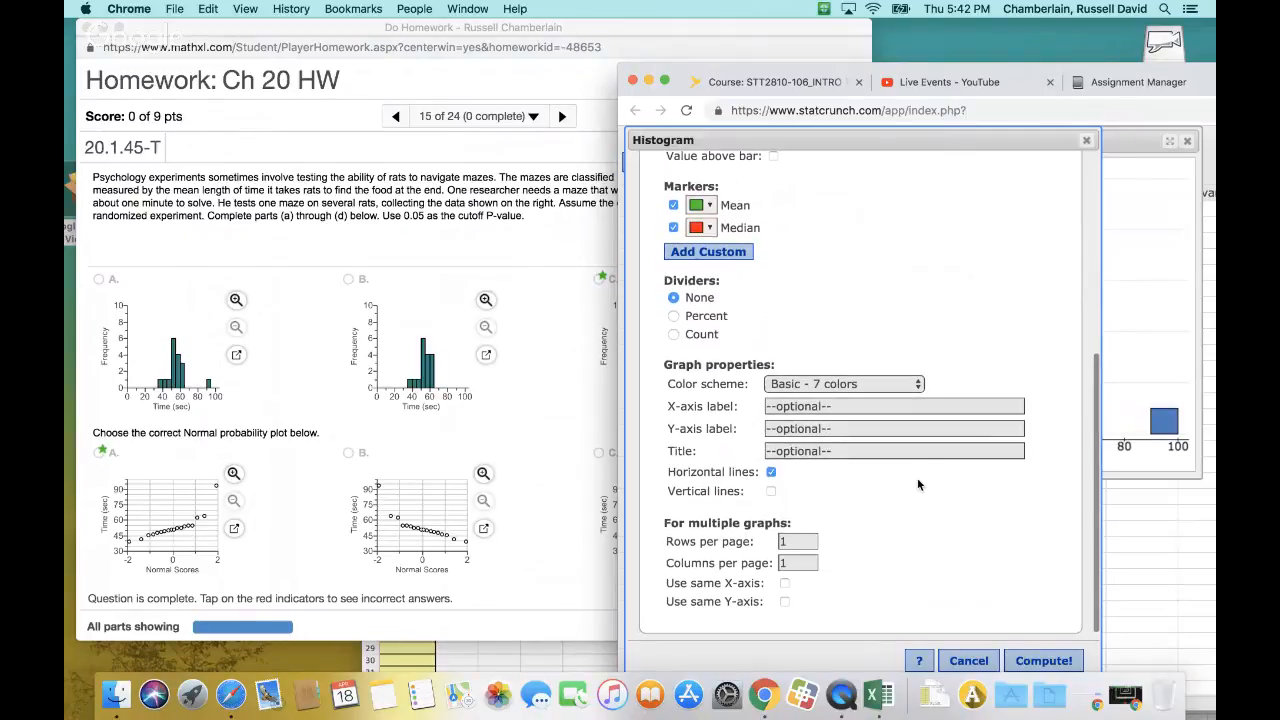
scroll(918, 484, up, 8)
scroll(853, 368, down, 2)
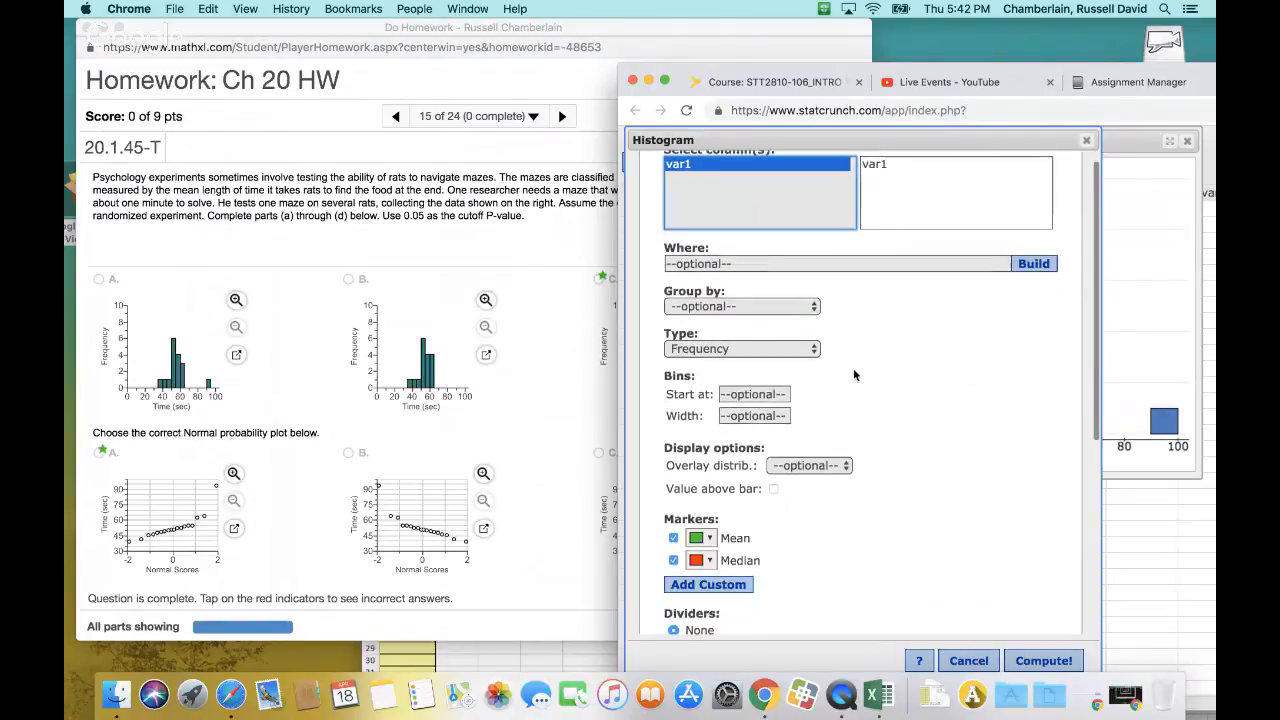
scroll(817, 415, down, 1)
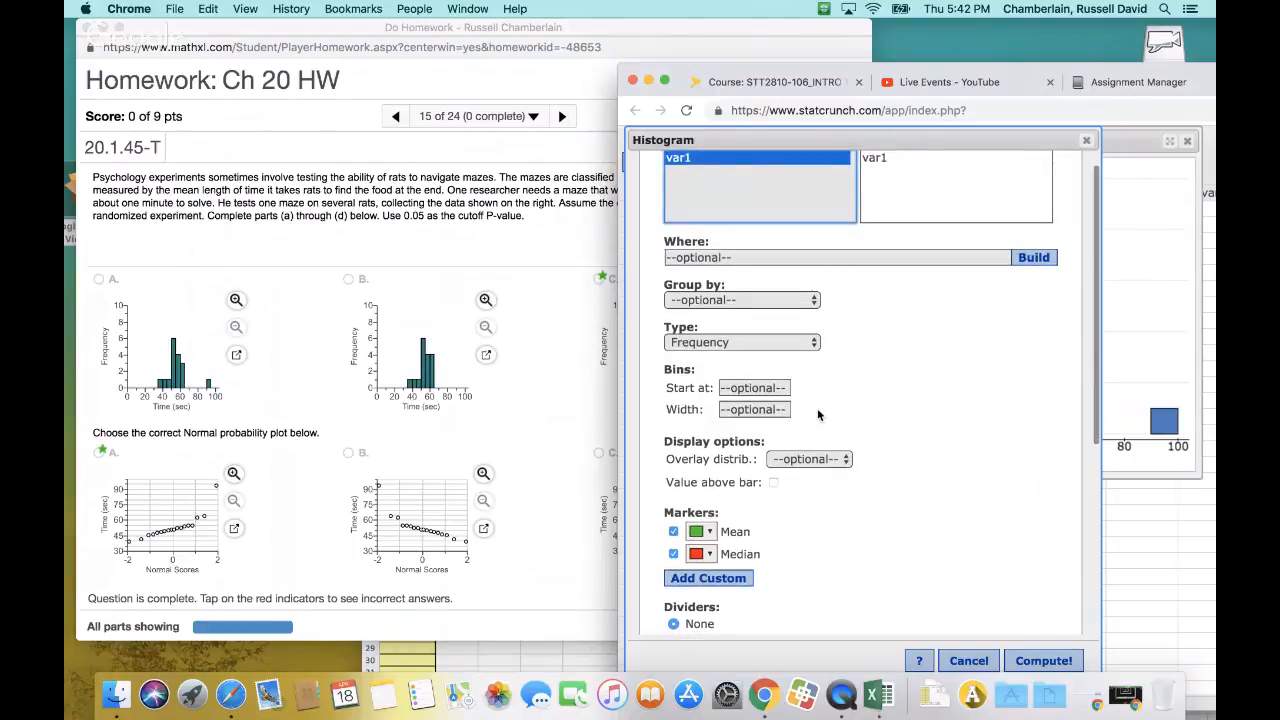
Move the histogram settings aside and compare the histogram's bars with the homework's answer choices A to C
click(752, 410)
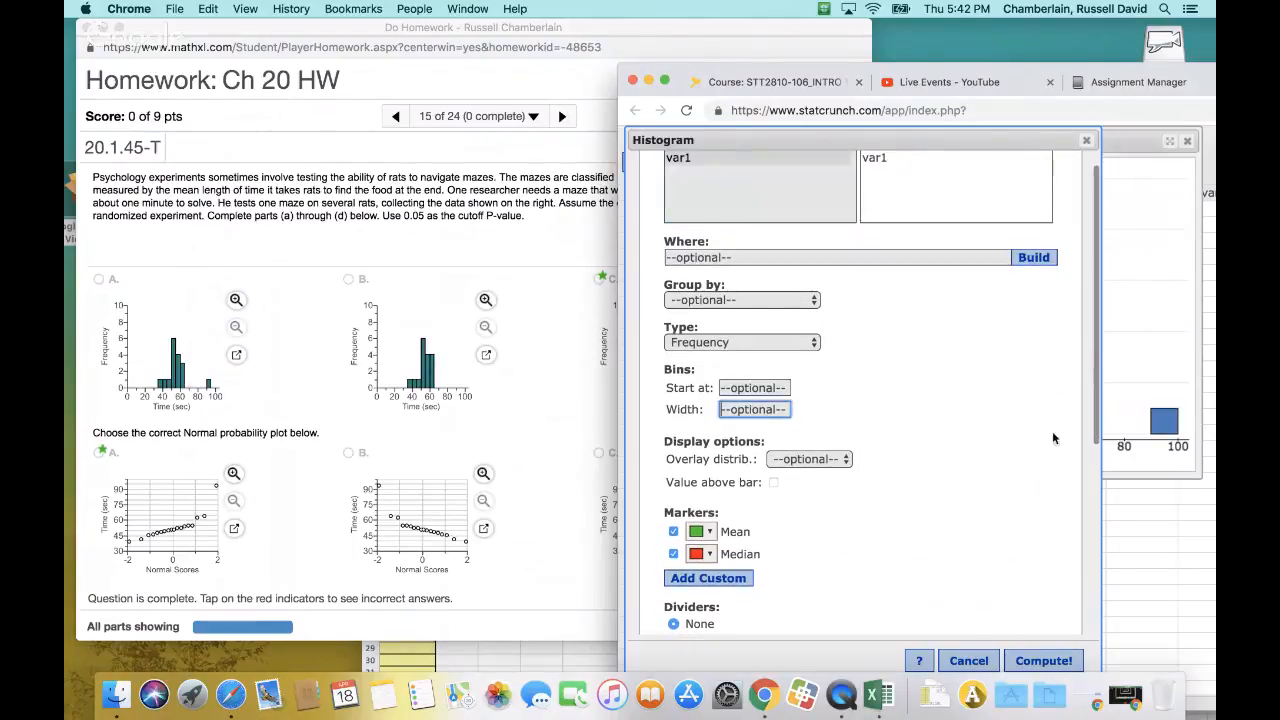
drag(910, 142, 1068, 171)
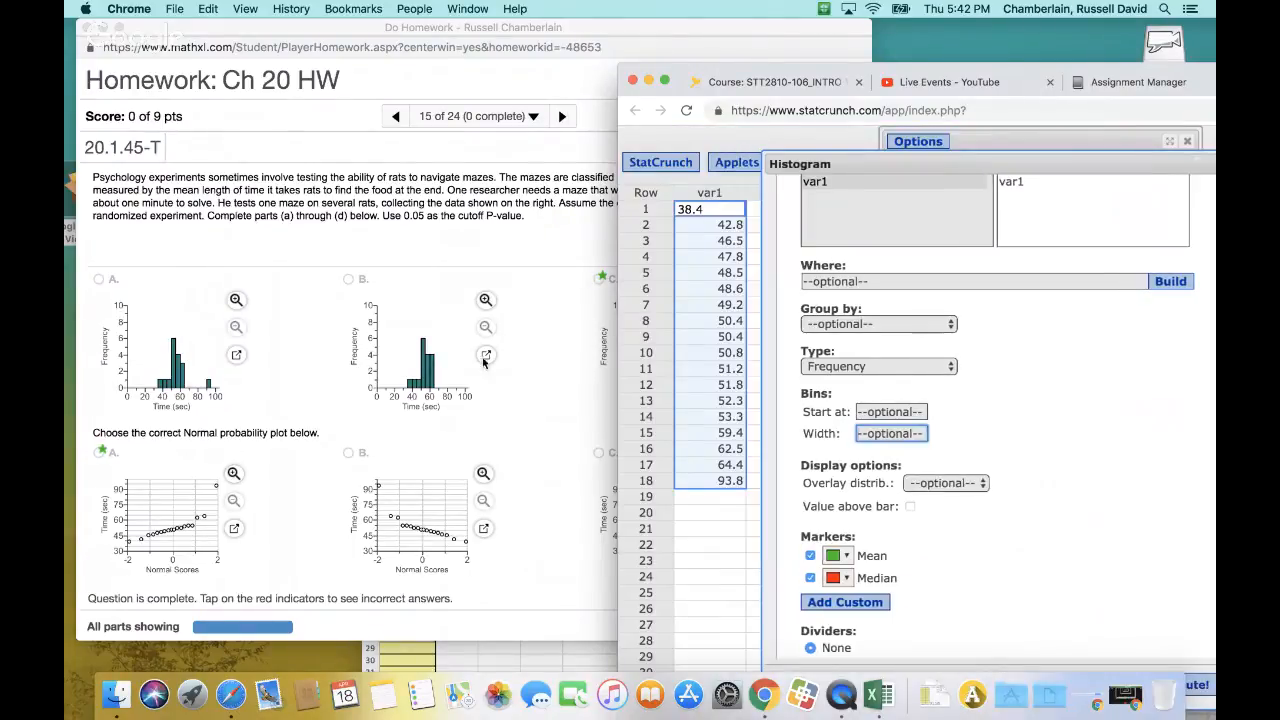
click(627, 42)
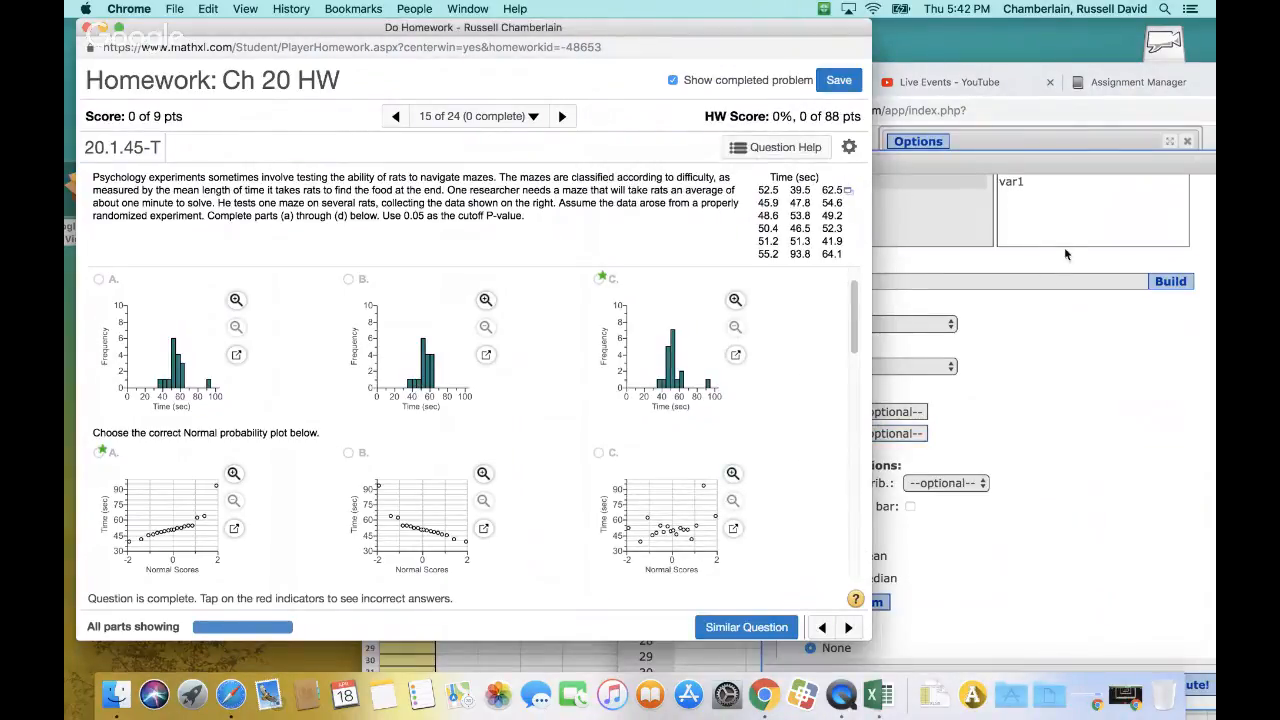
click(982, 163)
click(1003, 136)
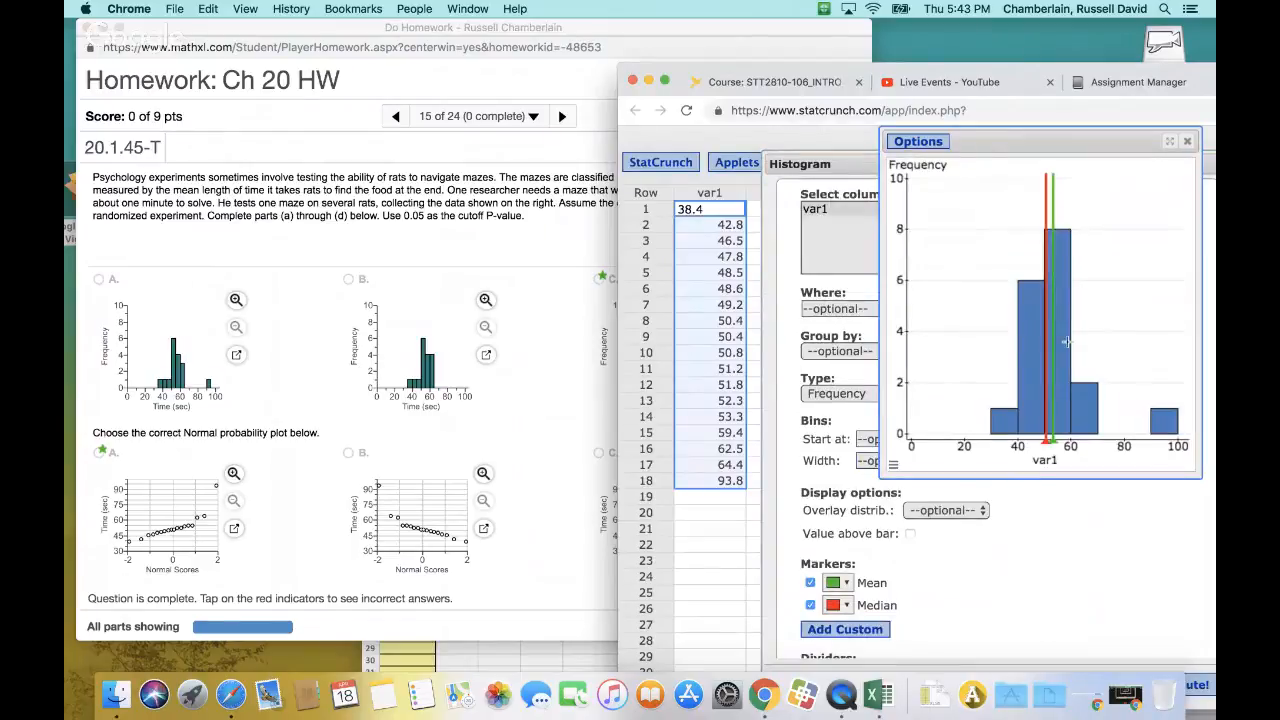
click(866, 169)
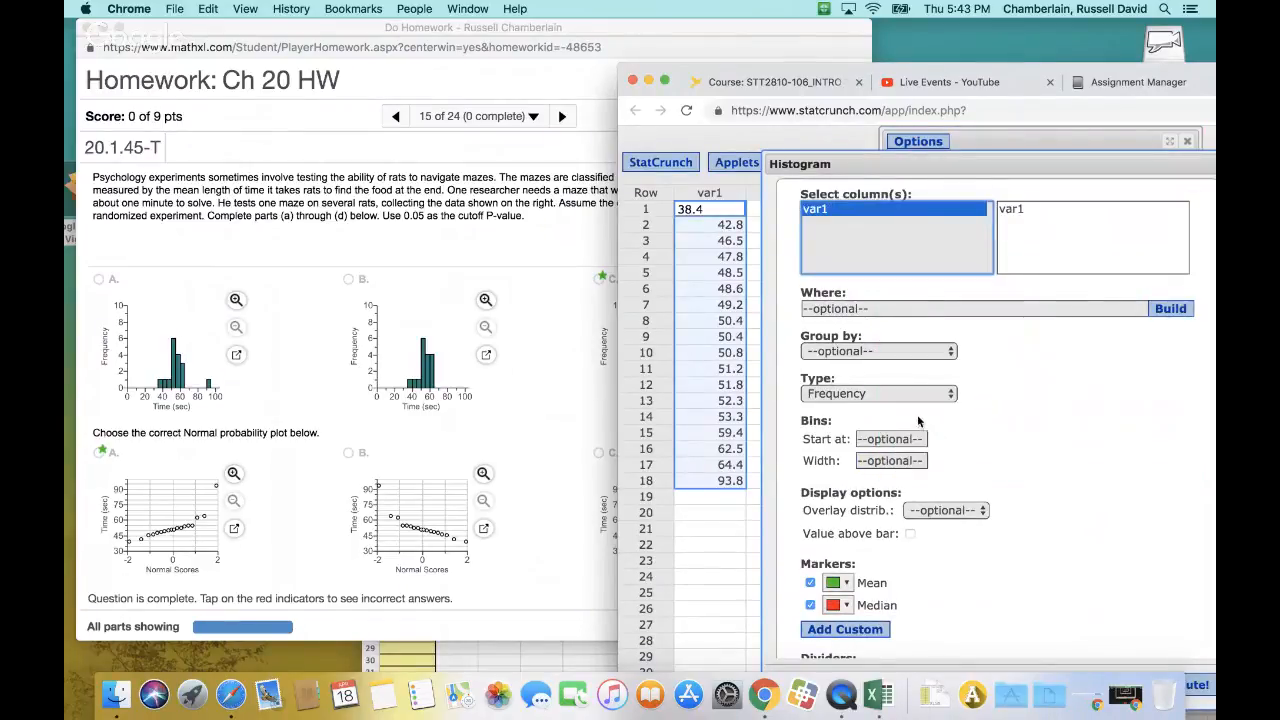
click(1004, 140)
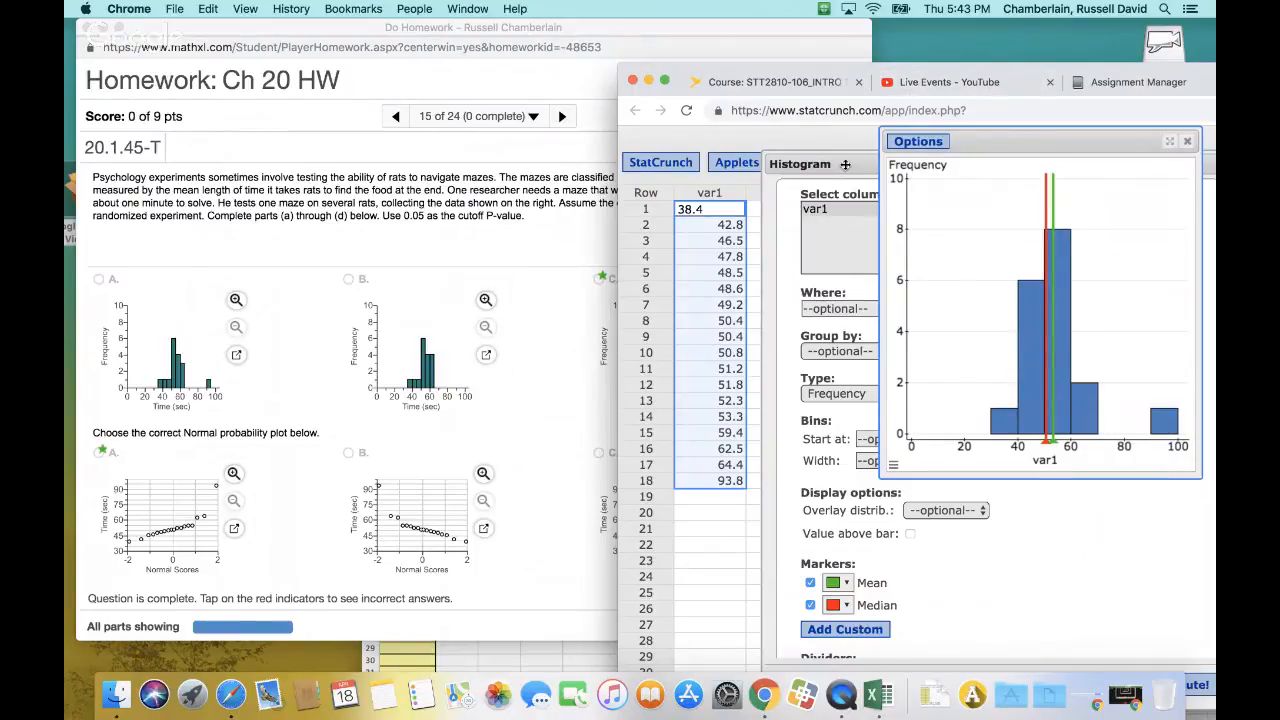
click(868, 212)
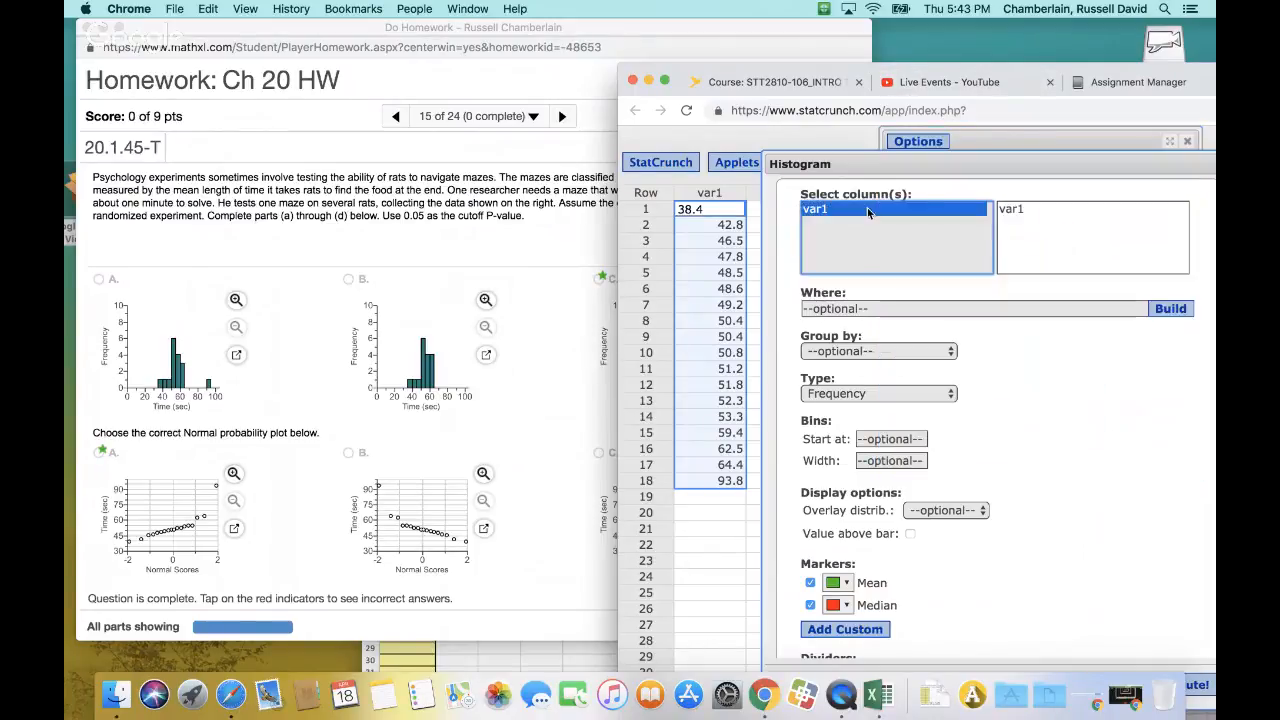
Set the histogram's bin width to 7, recompute it, and move the StatCrunch window so the graph is visible
click(900, 461)
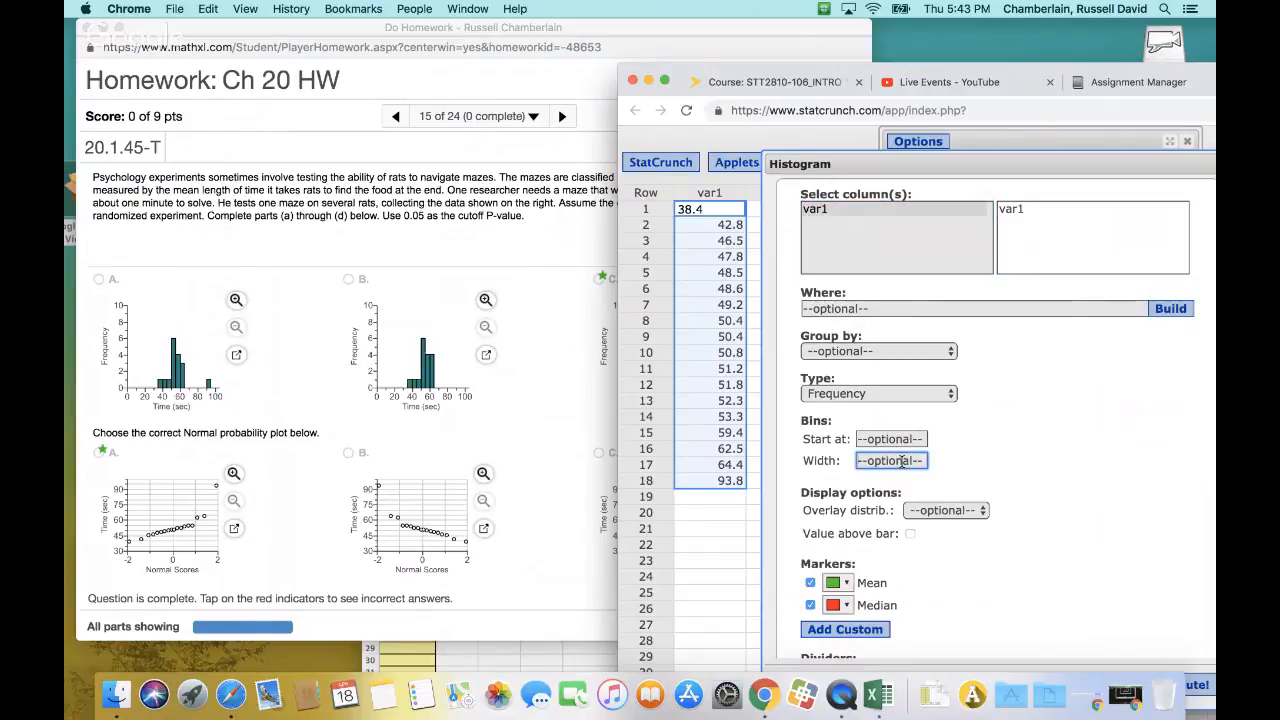
text(7)
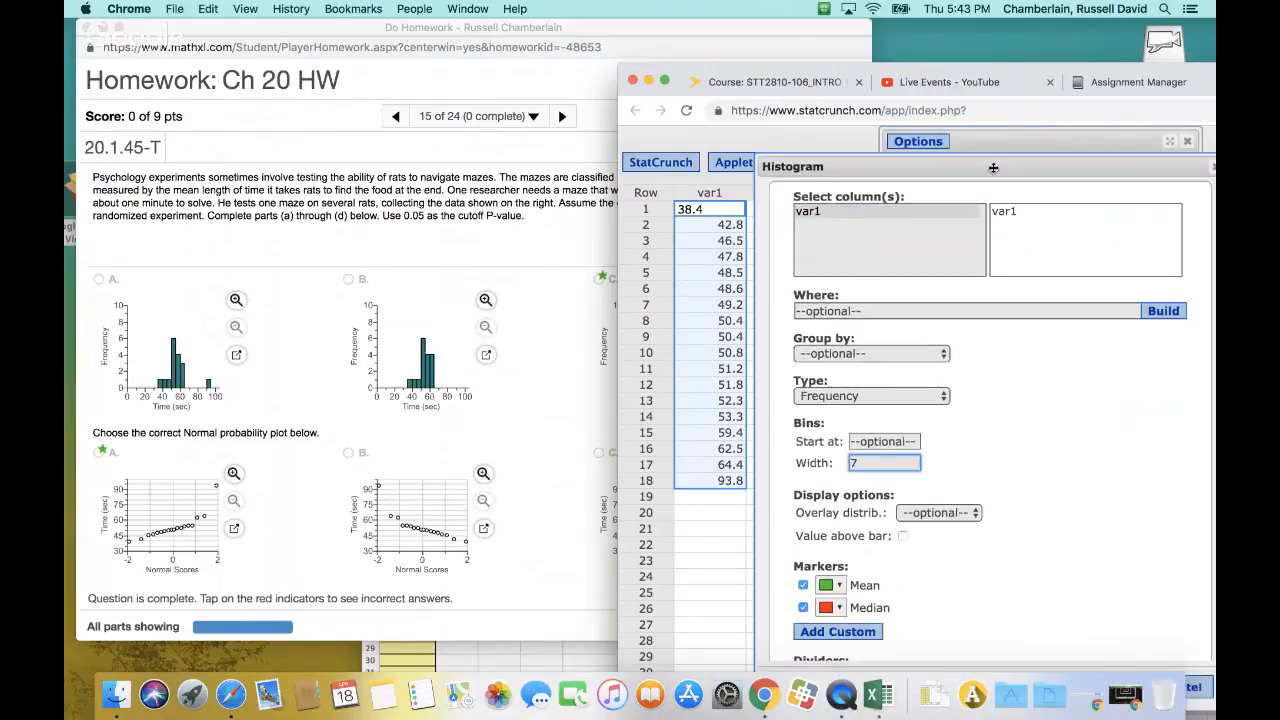
click(1046, 663)
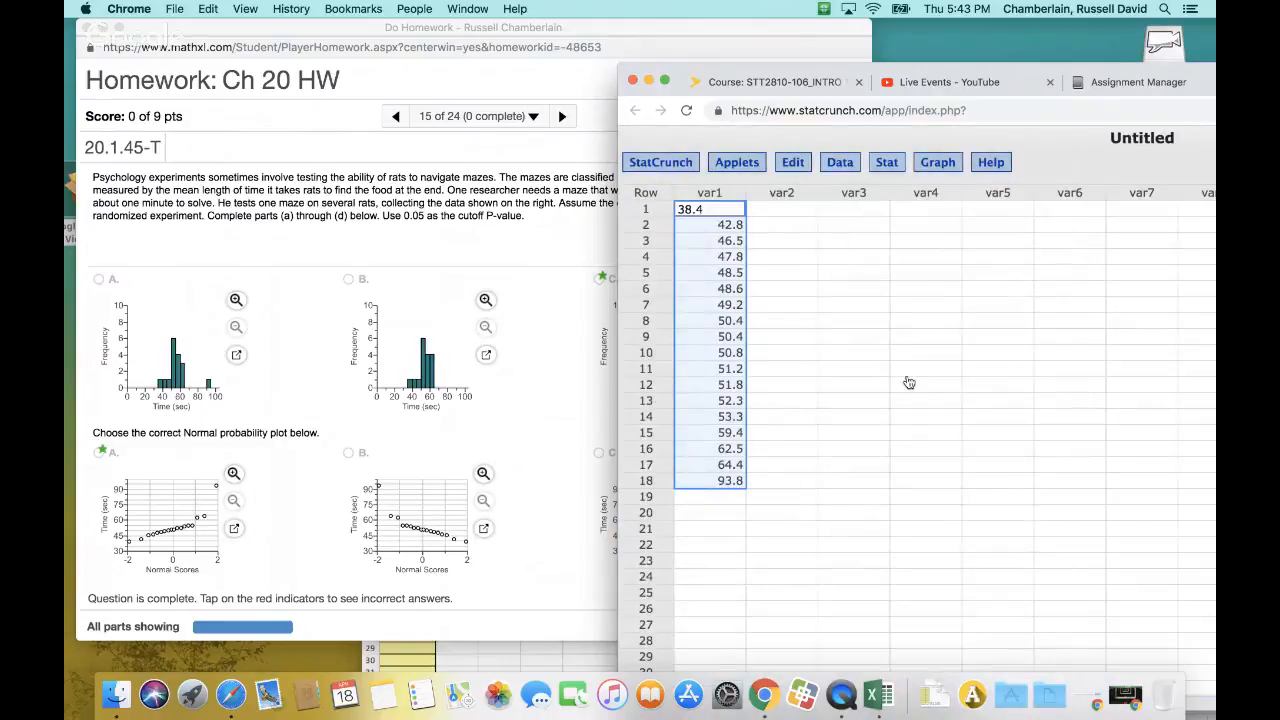
drag(1209, 79, 799, 39)
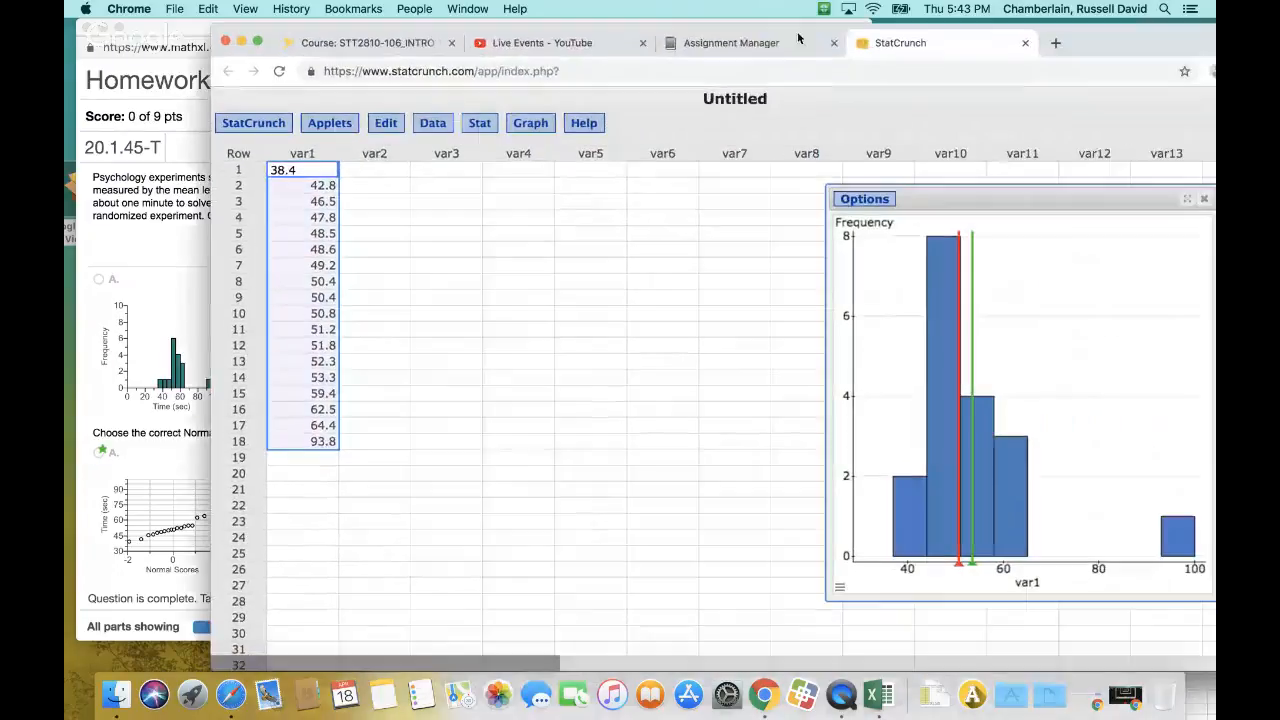
Set the histogram's bin width to 9 and recompute the graph
click(850, 199)
click(862, 221)
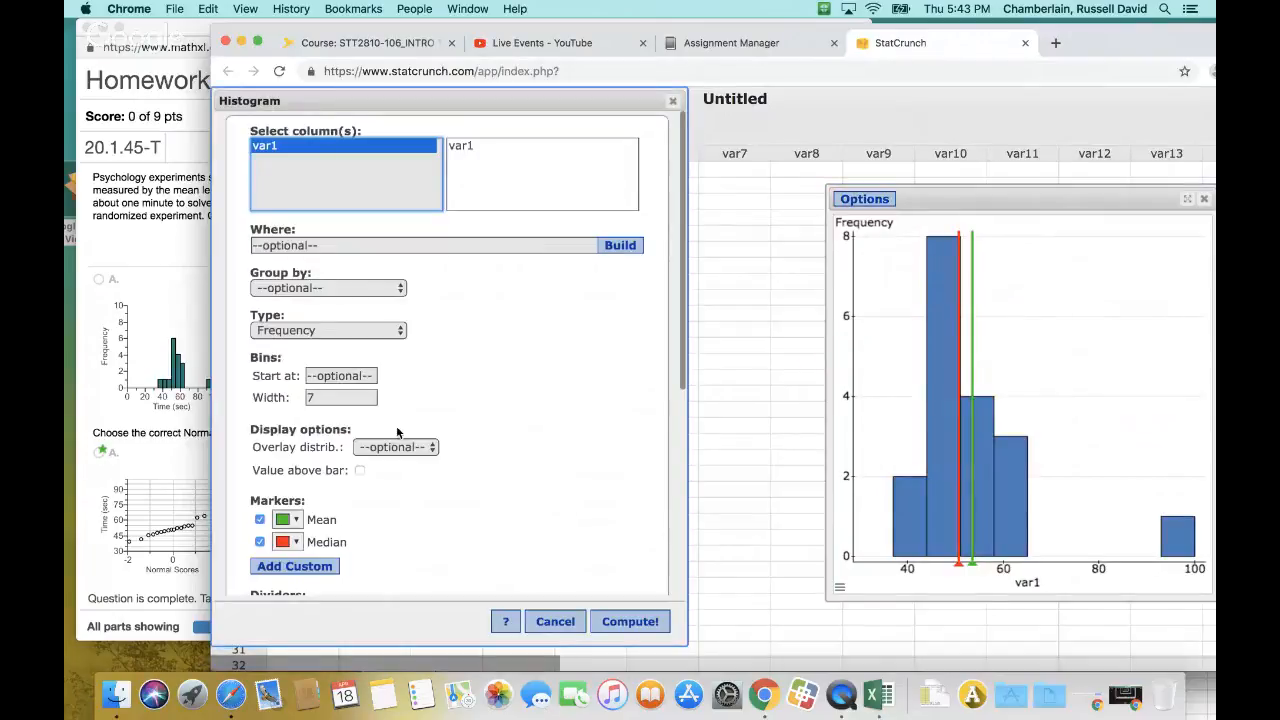
click(344, 398)
text(7)
key(BackSpace)
text(9)
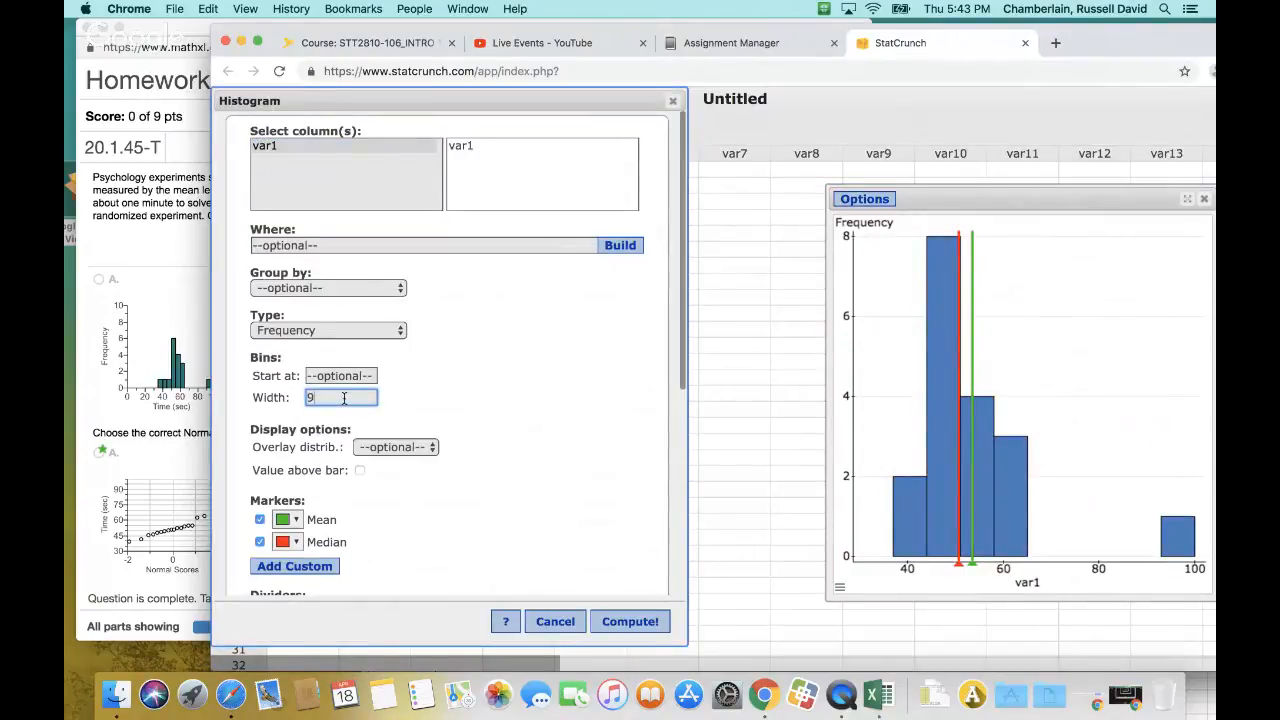
click(610, 621)
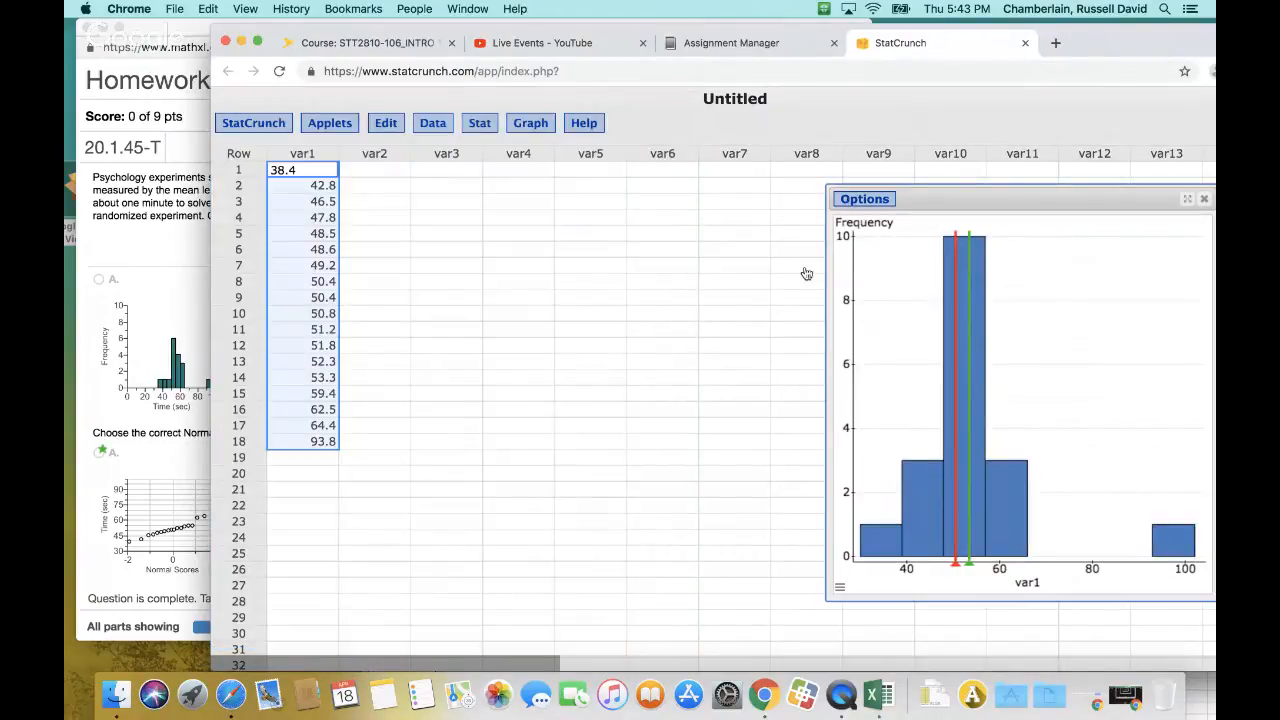
Check the histogram's X-axis settings, and uncover the homework window to compare the graph with answer choice C
drag(1094, 45, 1043, 76)
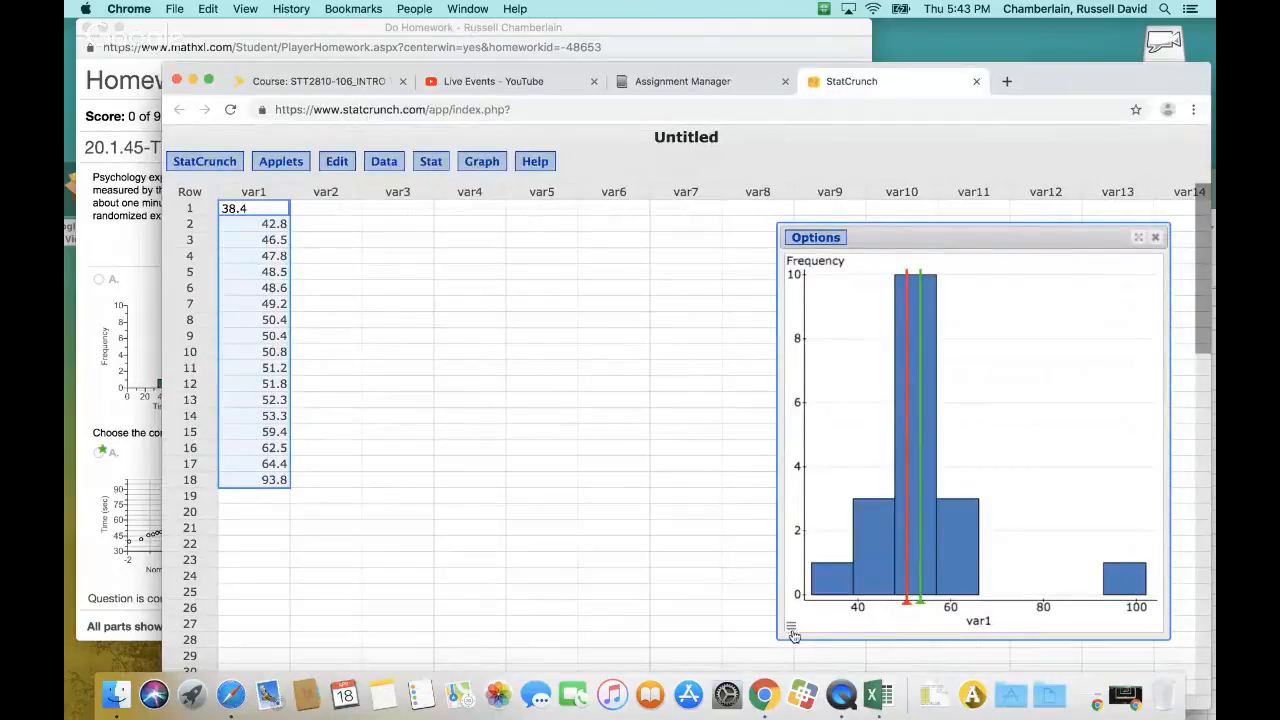
mouse_move(793, 636)
click(815, 526)
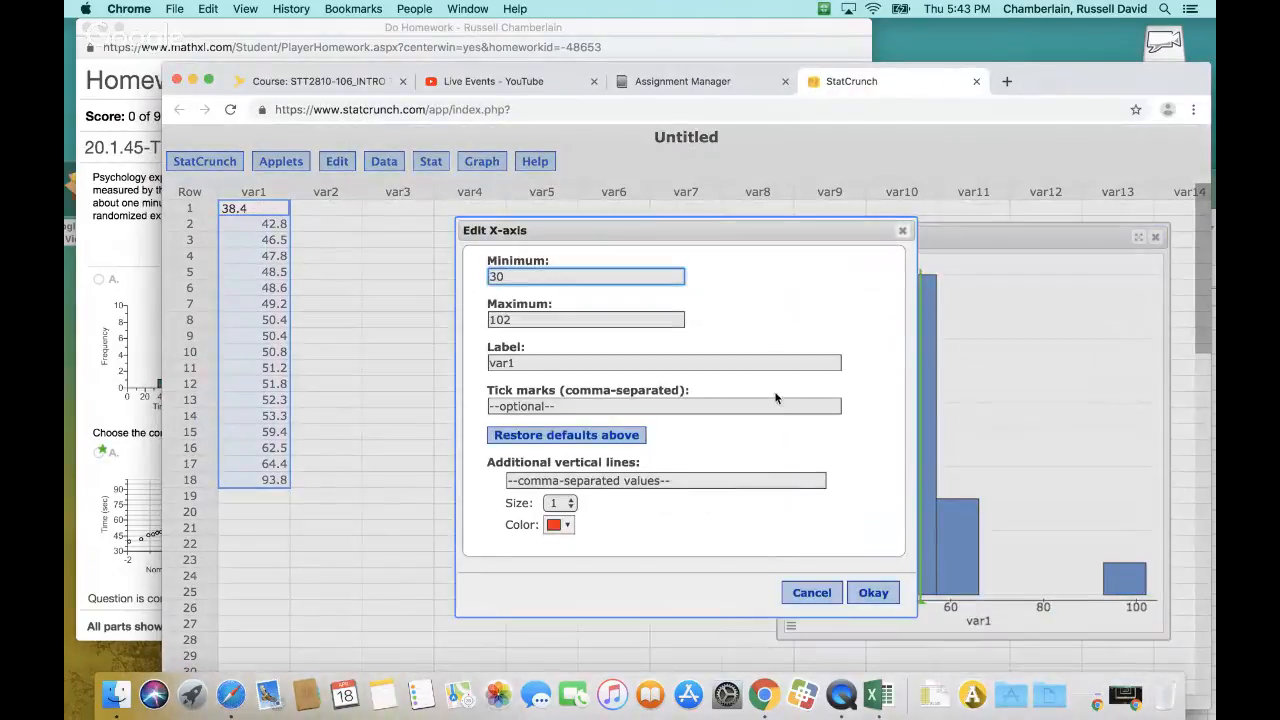
click(902, 230)
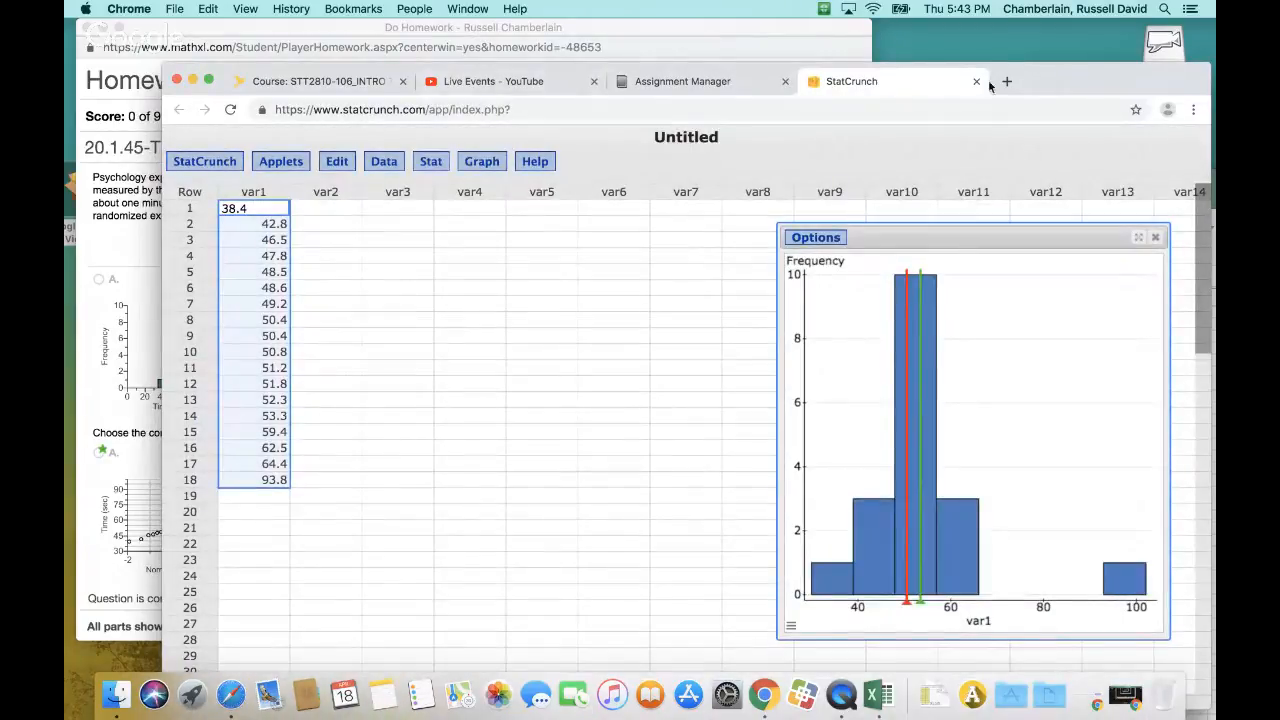
drag(989, 86, 930, 525)
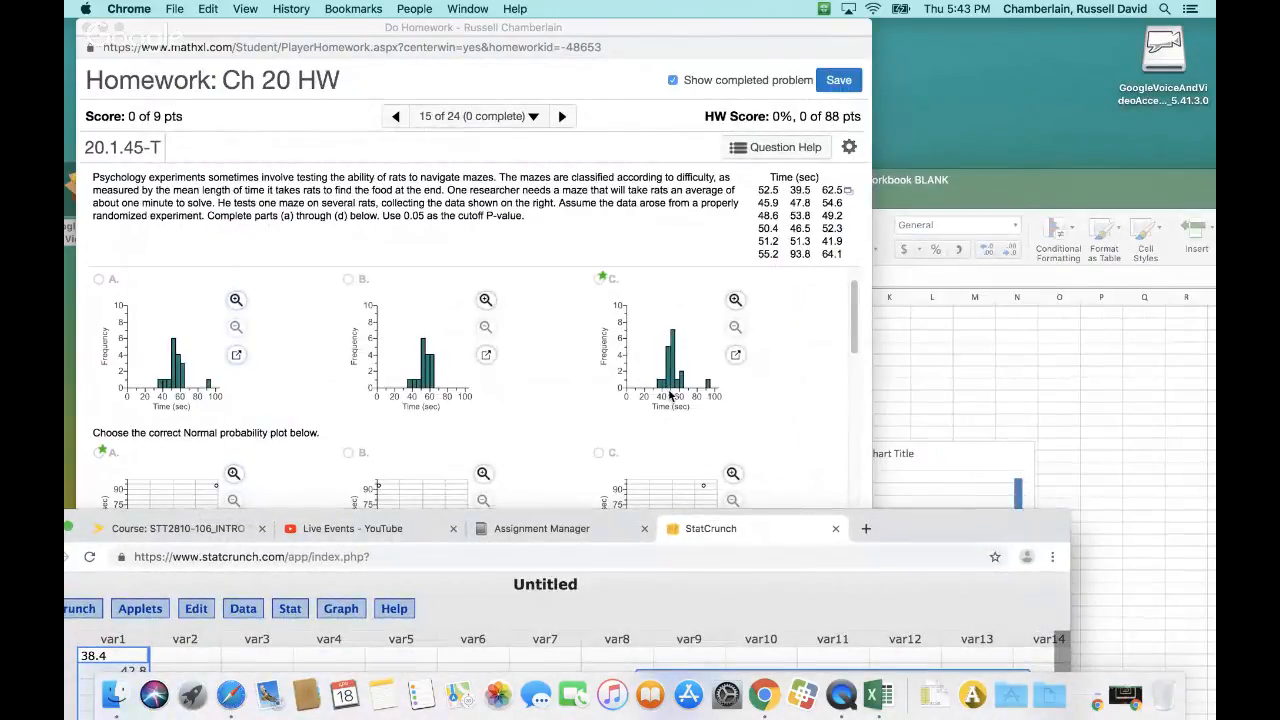
drag(945, 536, 1043, 84)
Set the histogram's bin width to 2.5 and recompute the graph
click(780, 238)
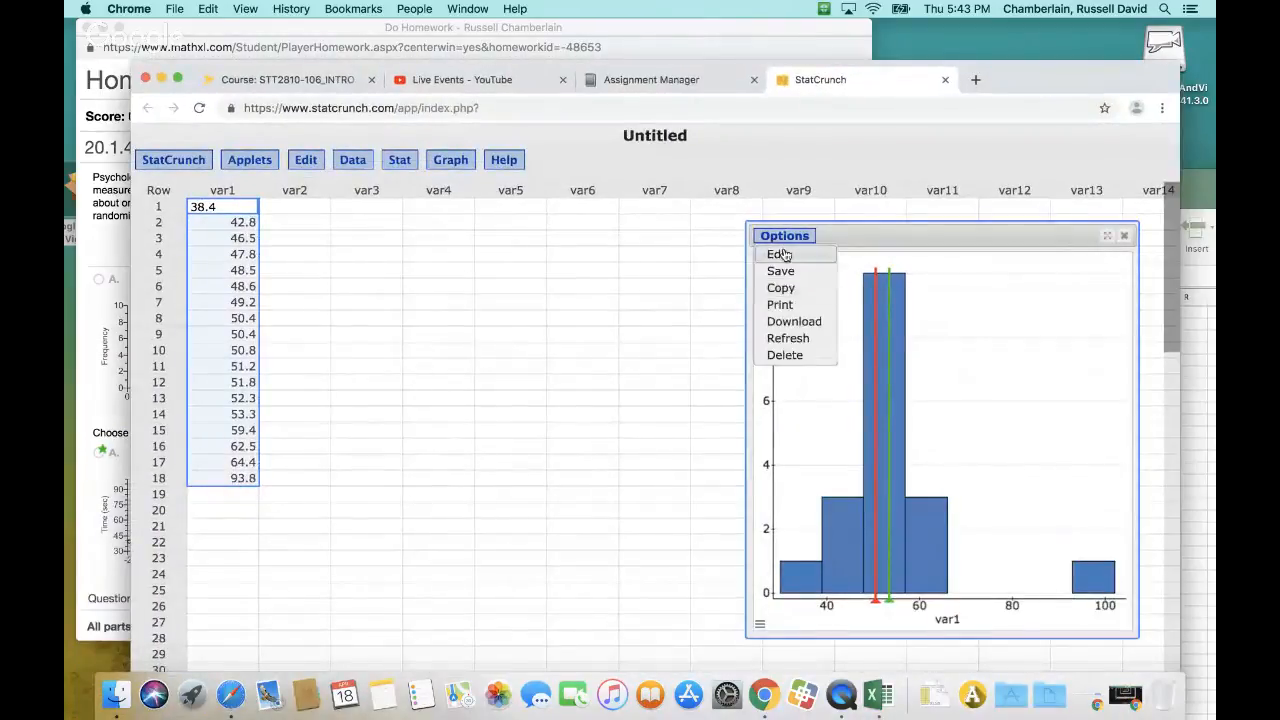
click(784, 254)
click(241, 436)
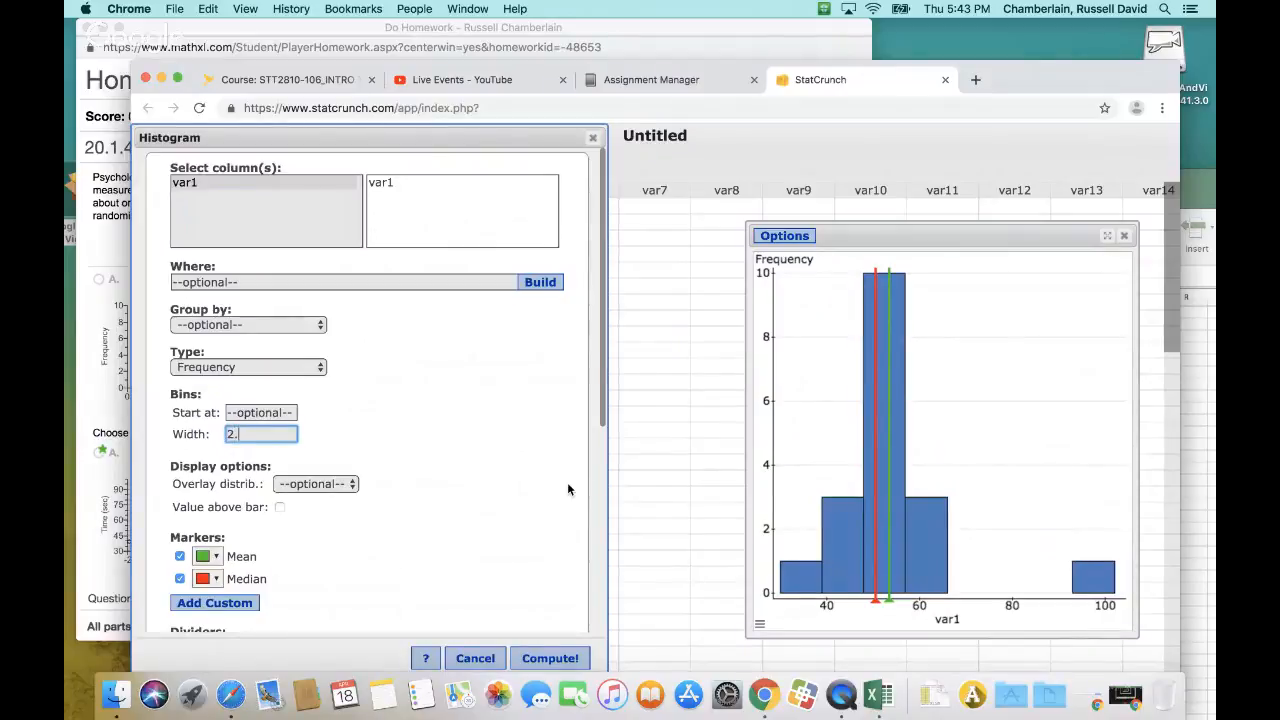
click(553, 658)
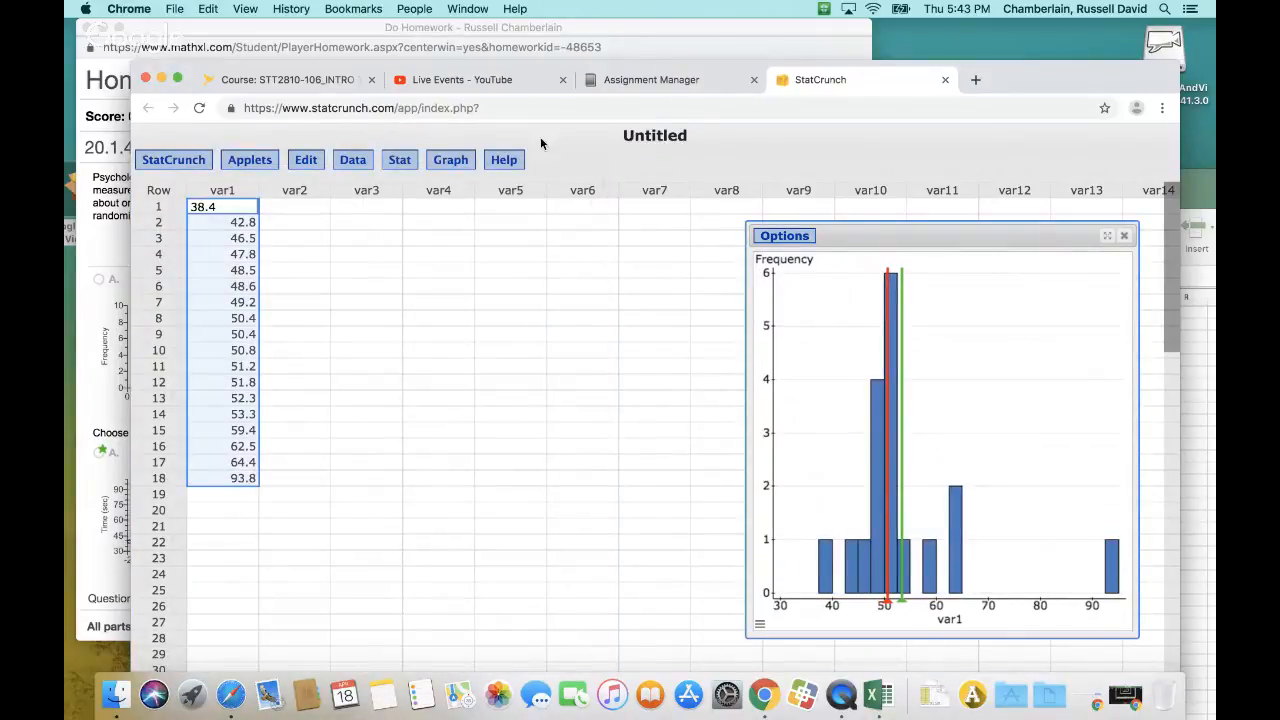
Move the StatCrunch window off the homework histograms to examine the bar widths in answer choice C
drag(1002, 74, 950, 94)
click(735, 256)
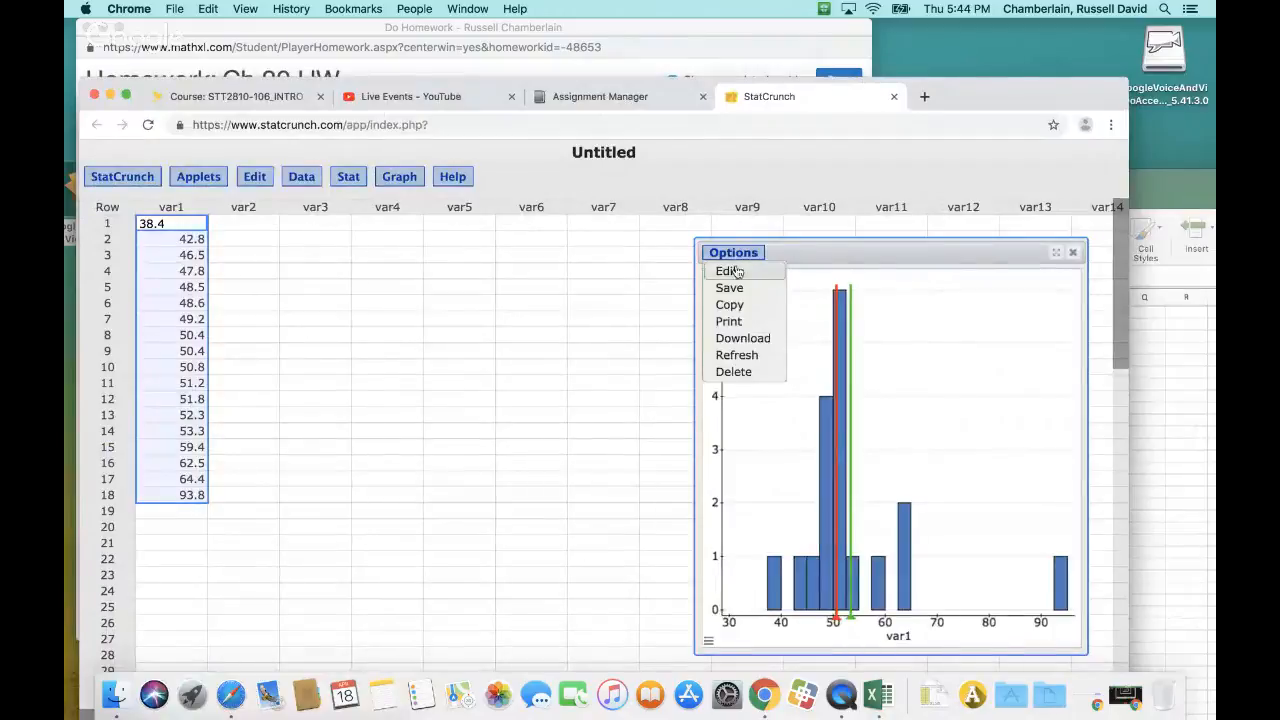
drag(984, 96, 938, 530)
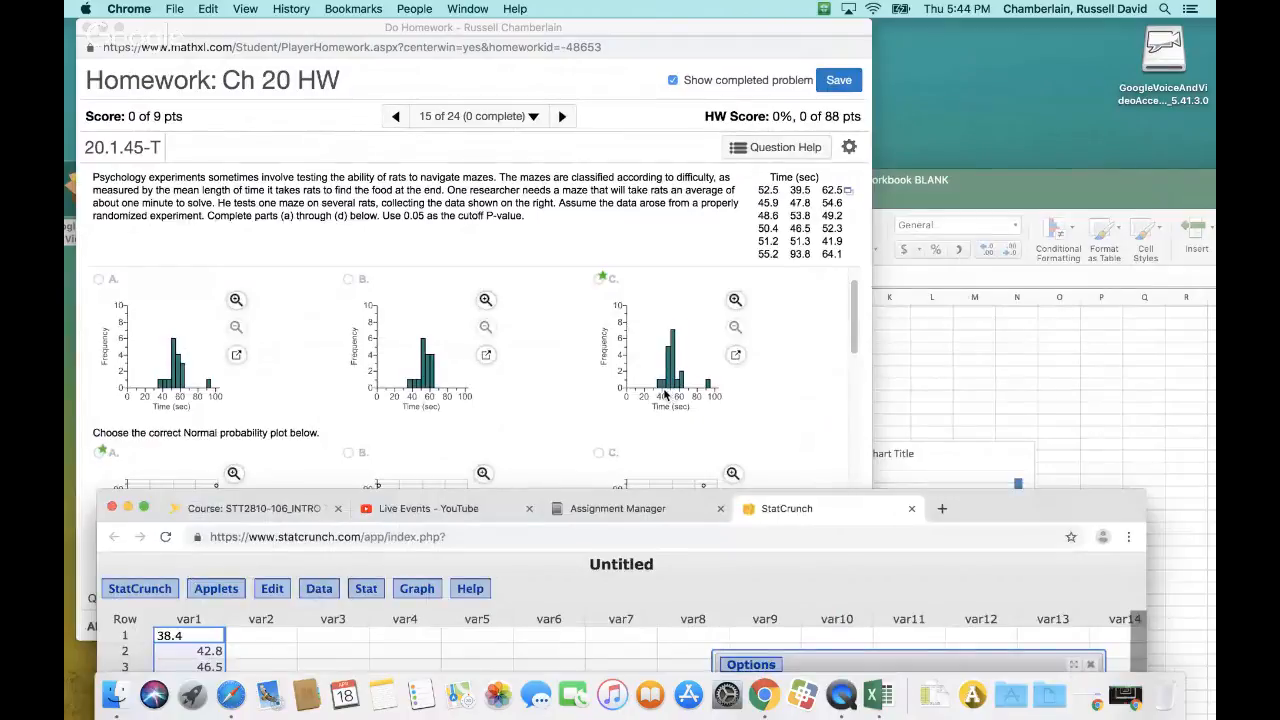
drag(1024, 508, 1032, 163)
Set the histogram's bin width to 5 and recompute the graph
click(751, 338)
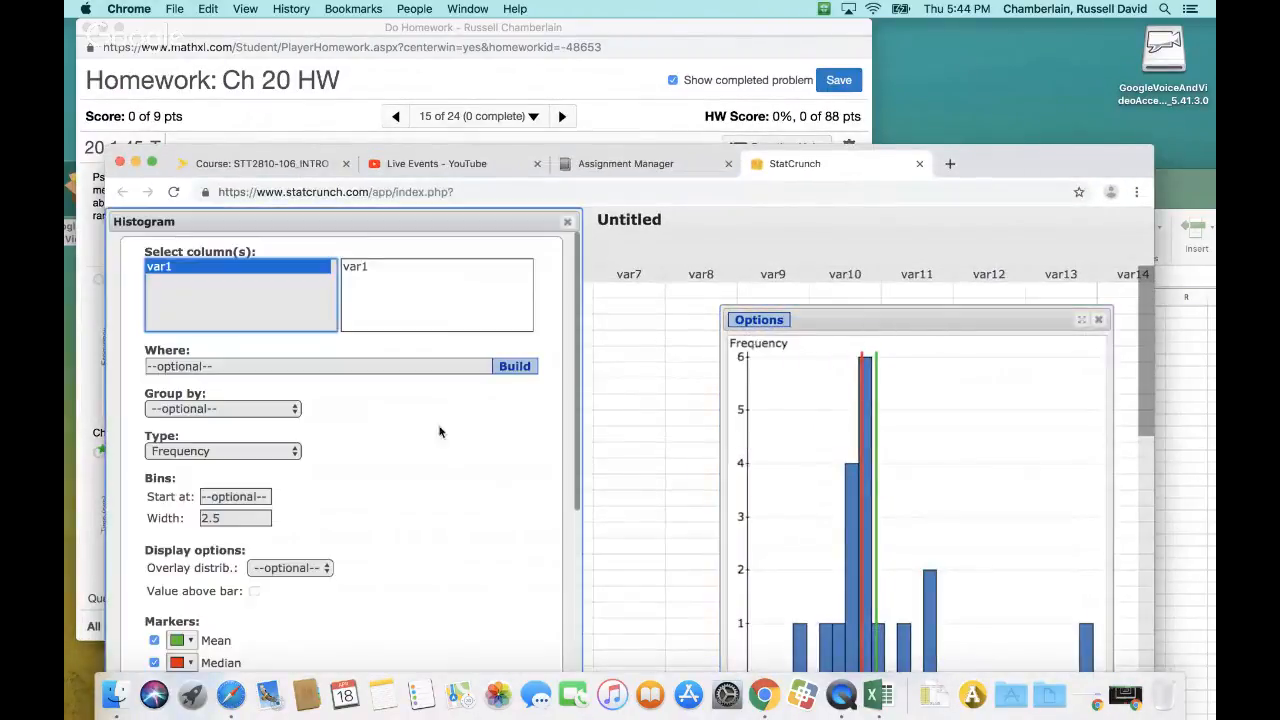
double_click(240, 518)
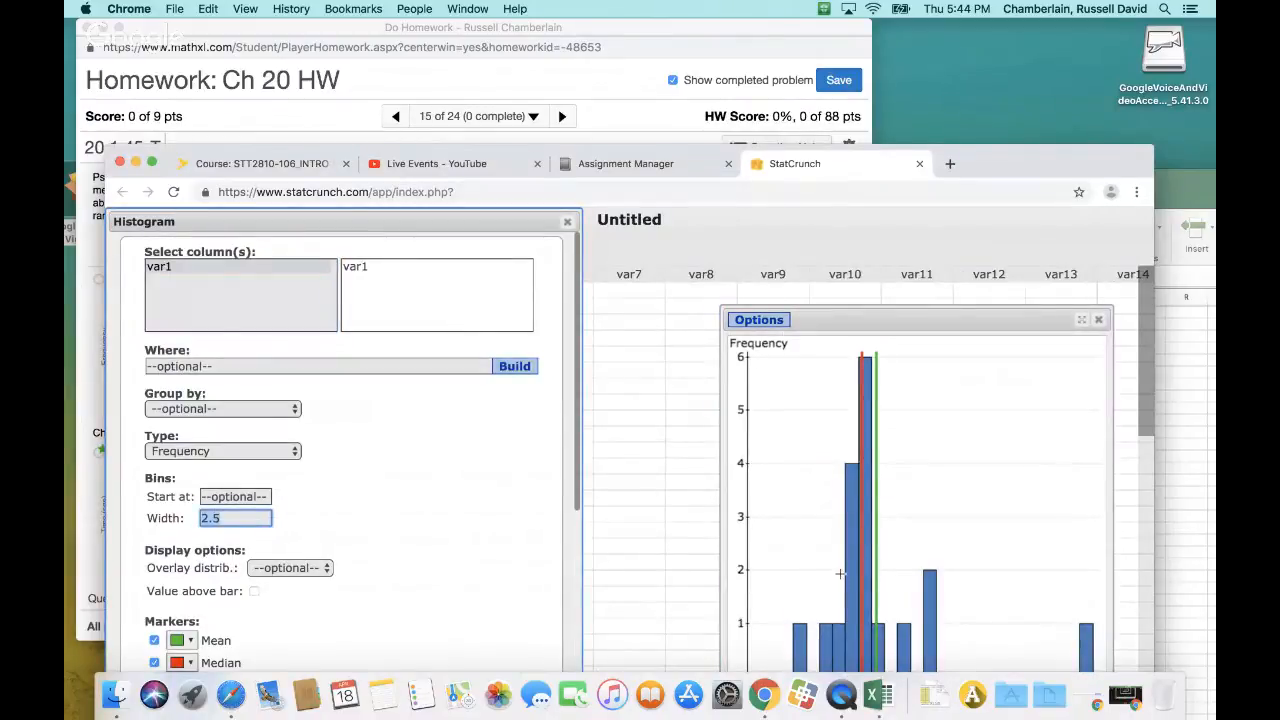
text(5)
drag(1013, 163, 1100, 8)
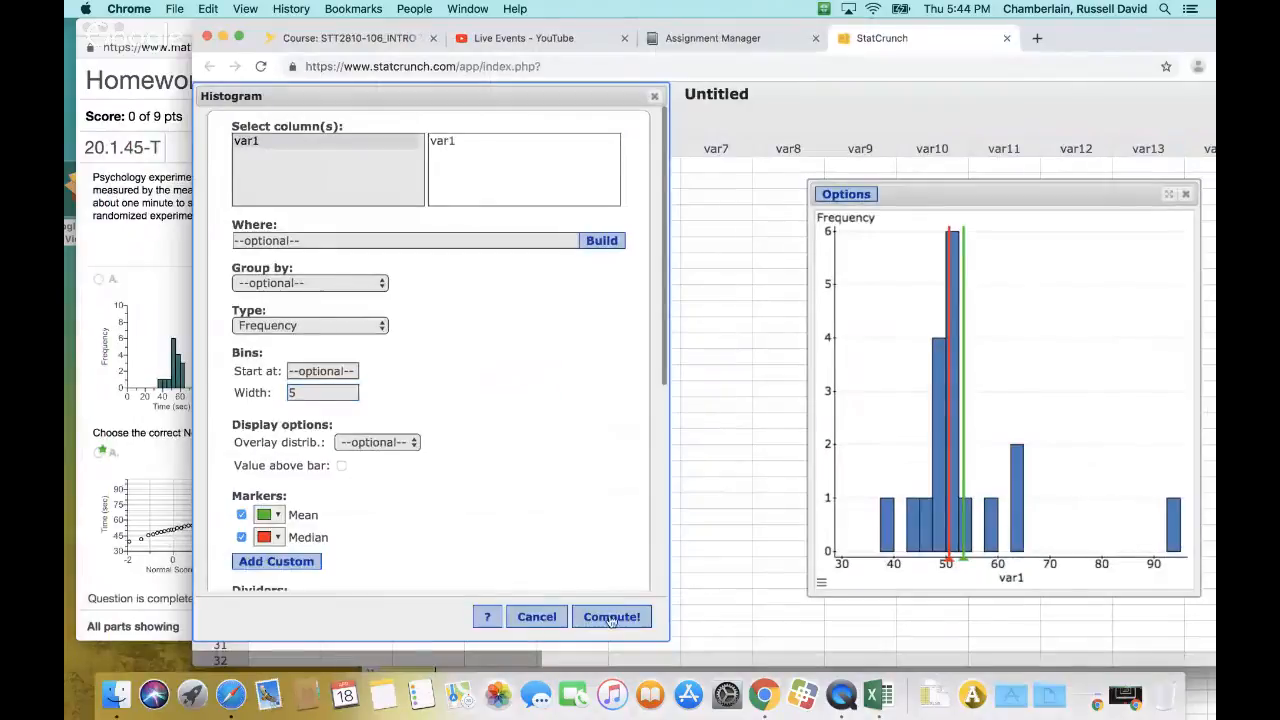
click(610, 617)
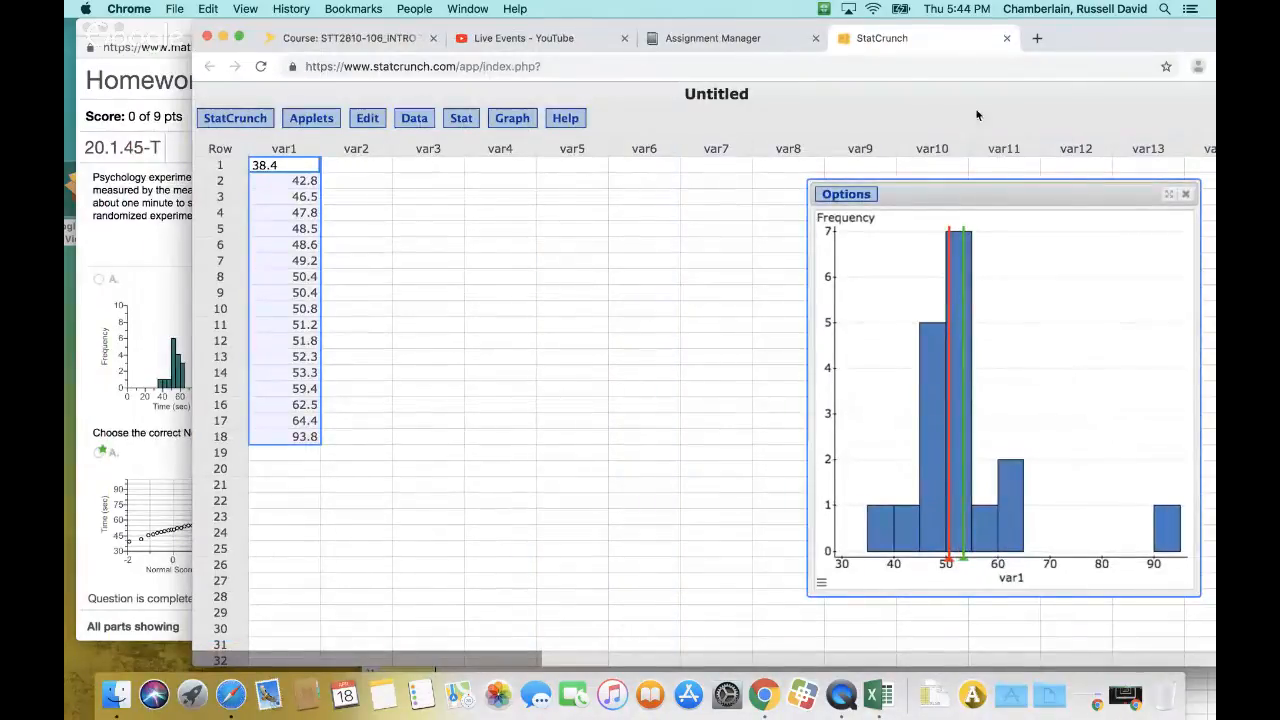
Create a QQ plot of var1 with the default options to check the times for normality
drag(1100, 53, 1215, 163)
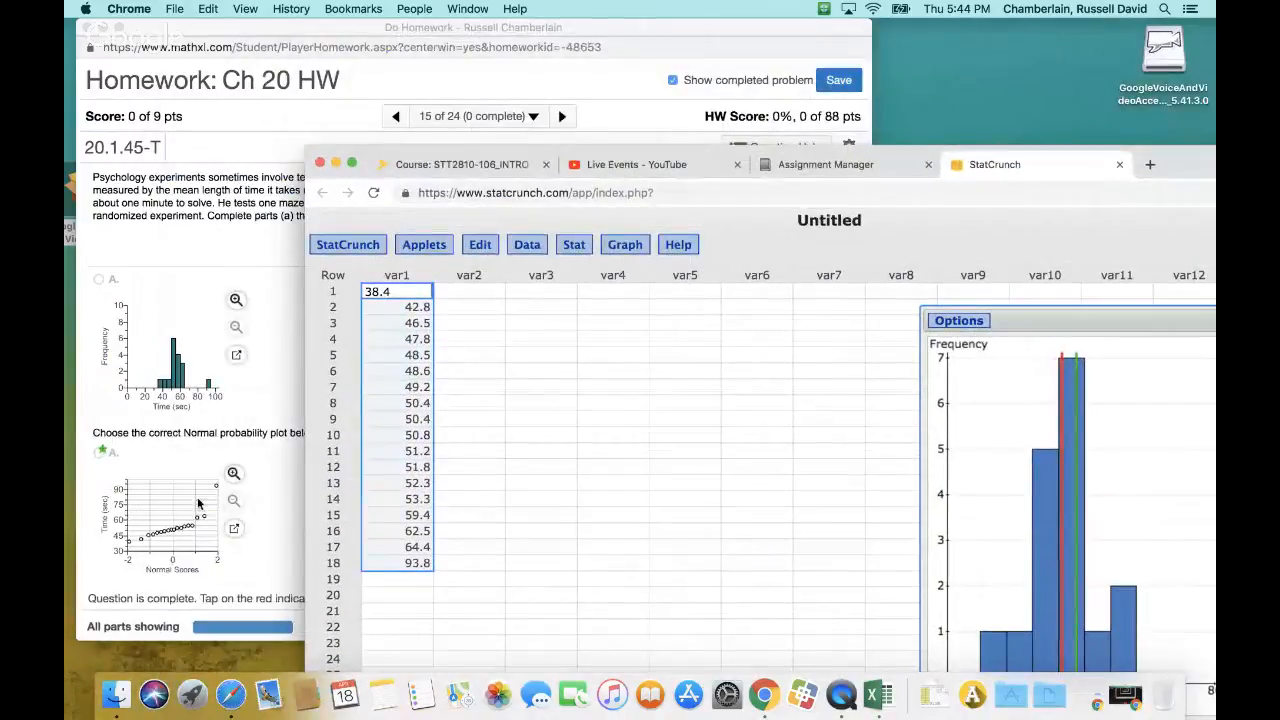
click(621, 248)
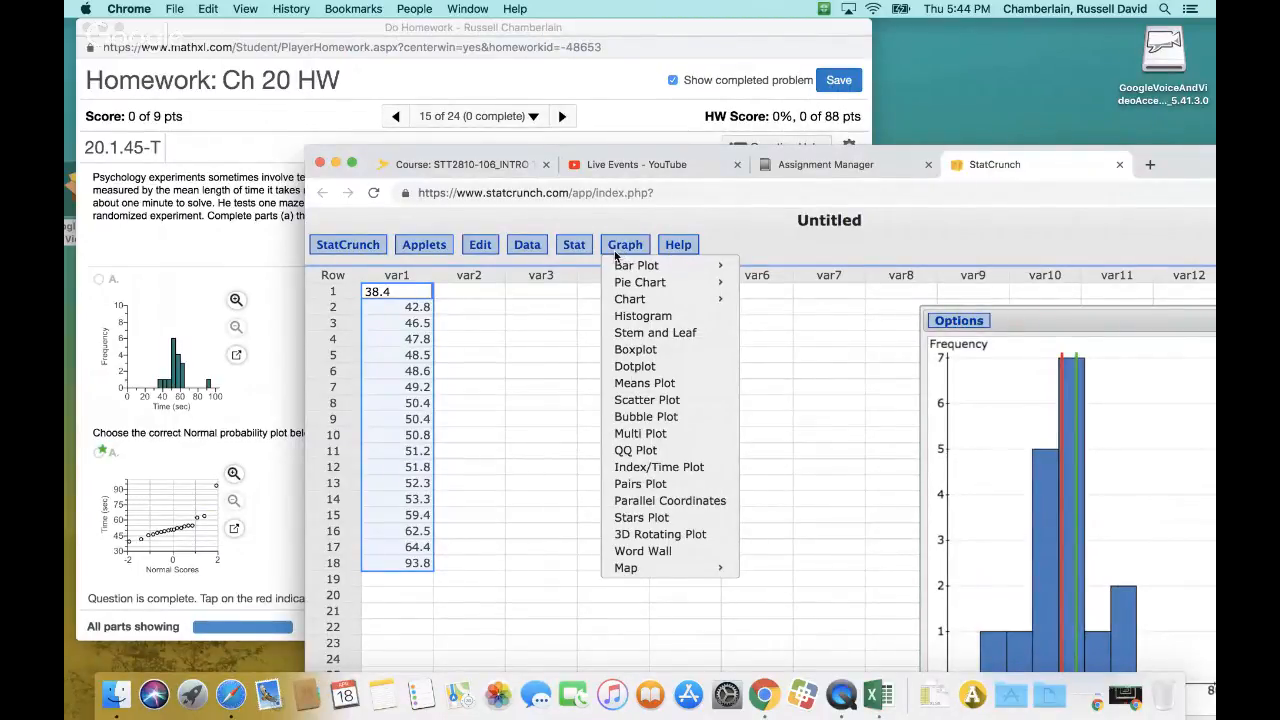
mouse_move(607, 266)
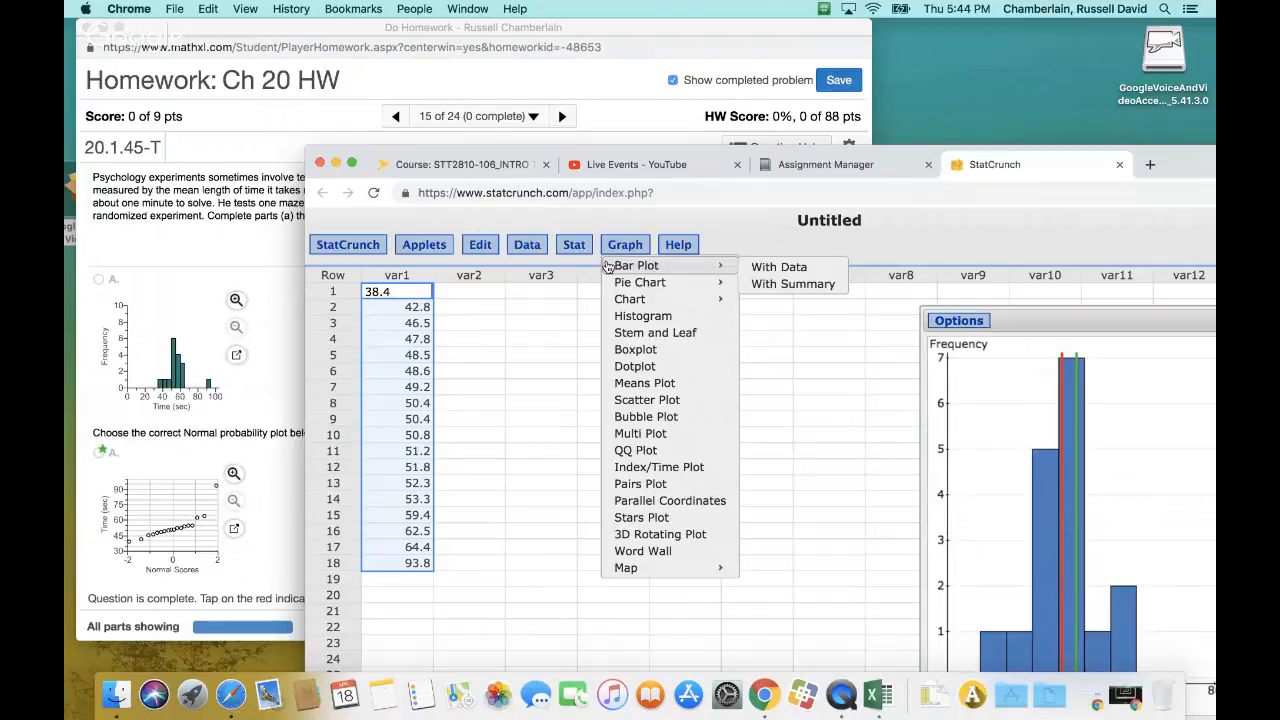
click(670, 452)
click(693, 281)
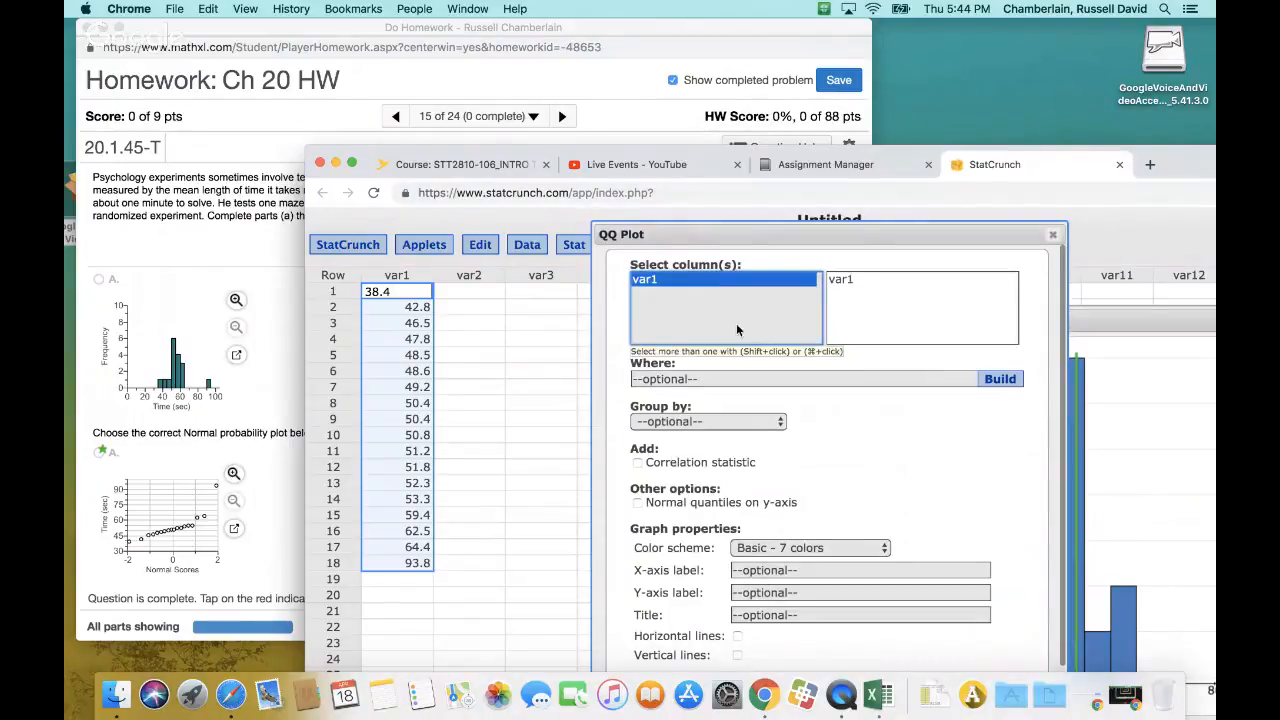
scroll(882, 511, down, 3)
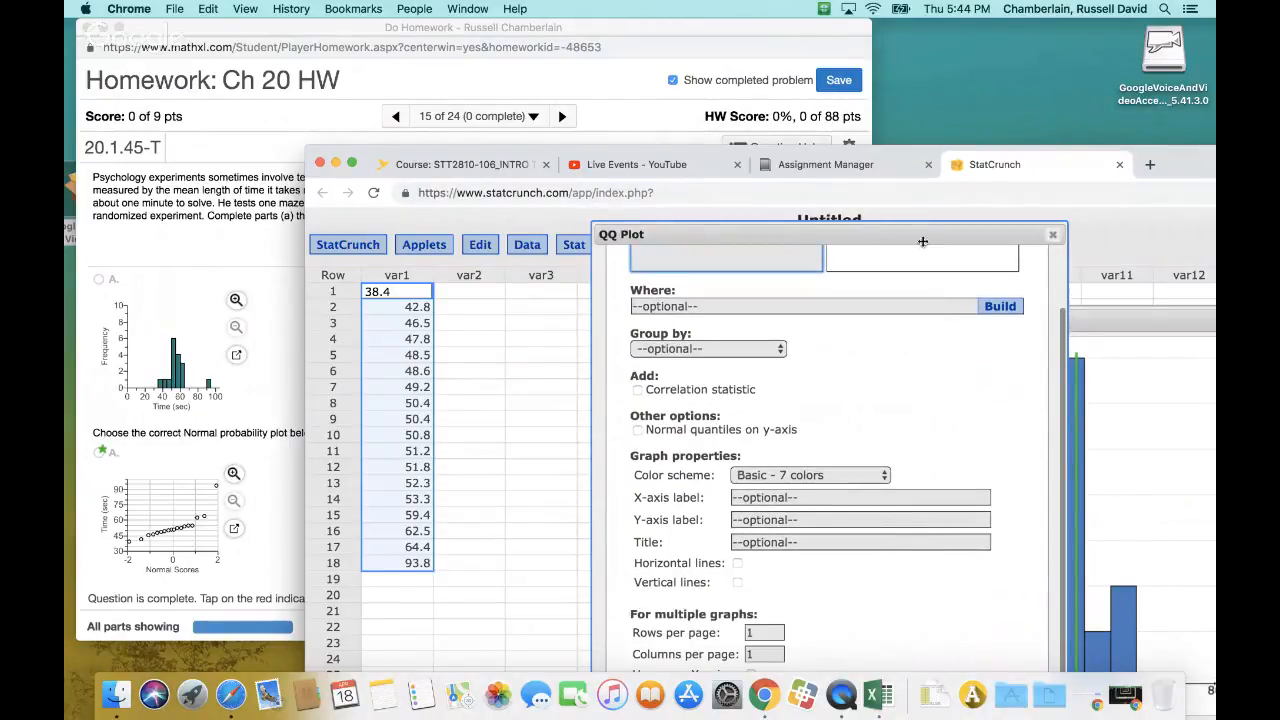
drag(918, 234, 866, 152)
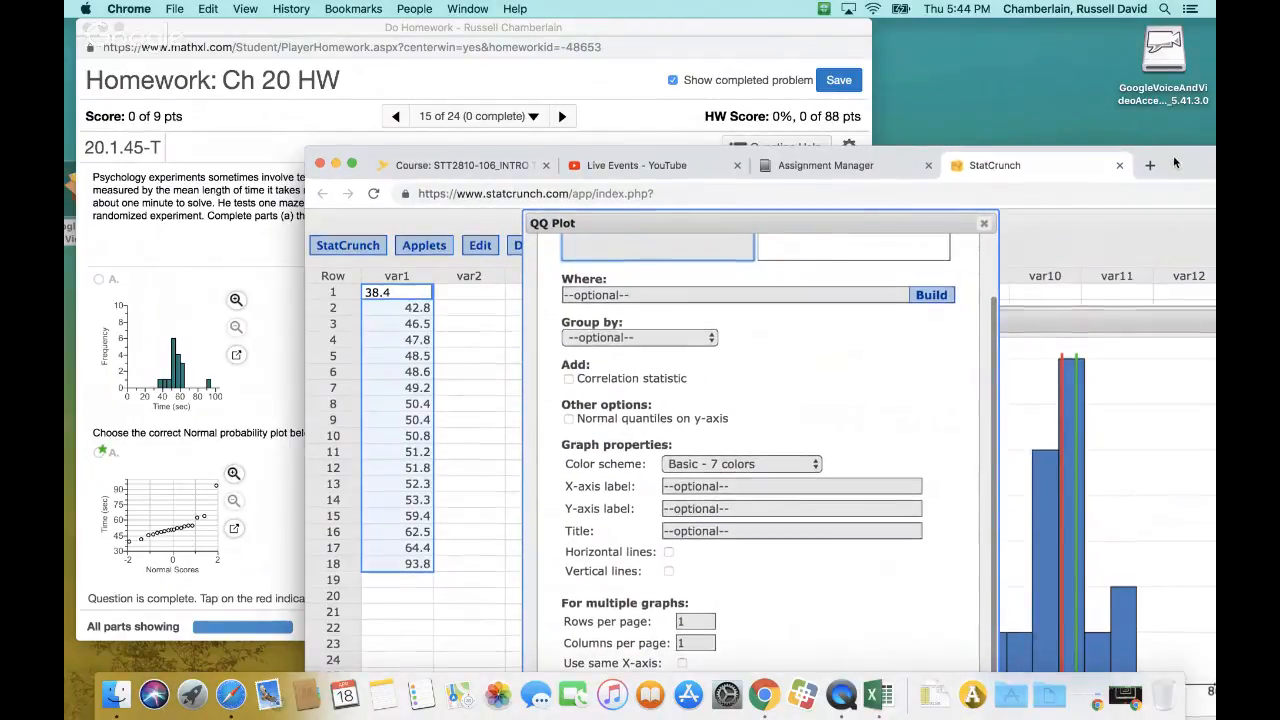
drag(1173, 155, 1057, 4)
click(822, 616)
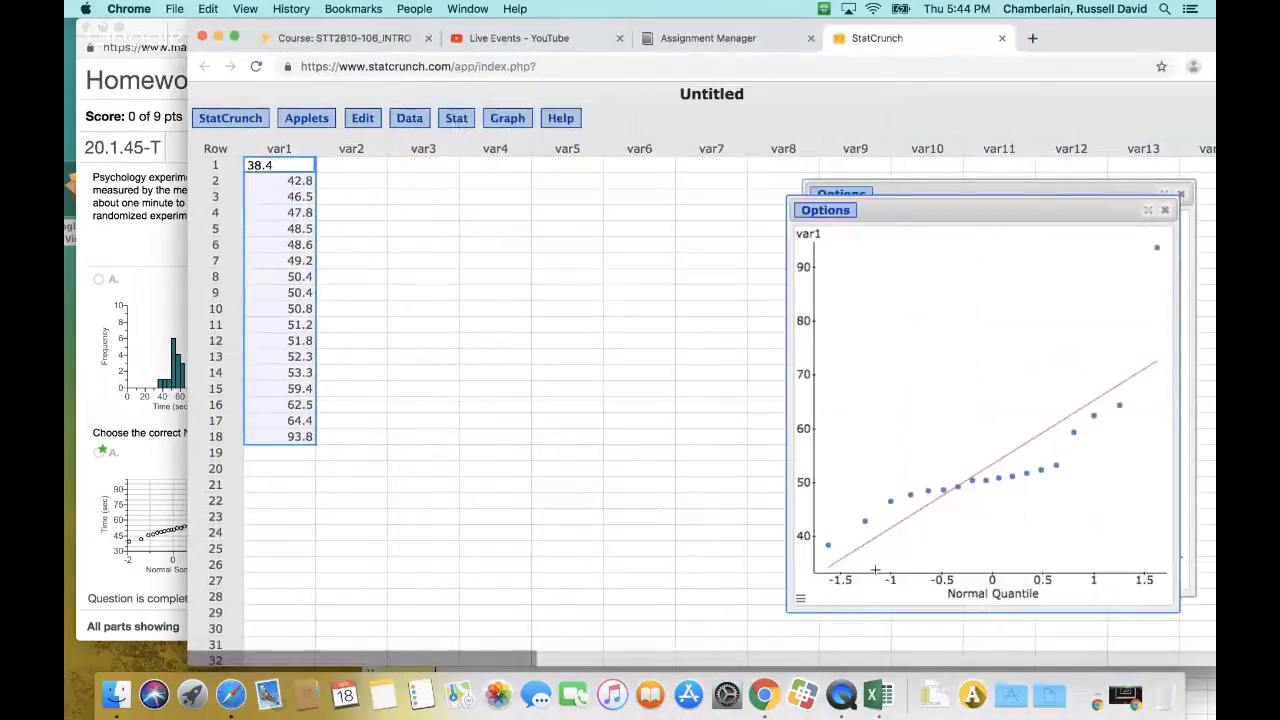
Move the QQ plot beside the histogram and shift the StatCrunch window to compare the plot with the homework's Normal probability plot choices
drag(1091, 40, 1171, 77)
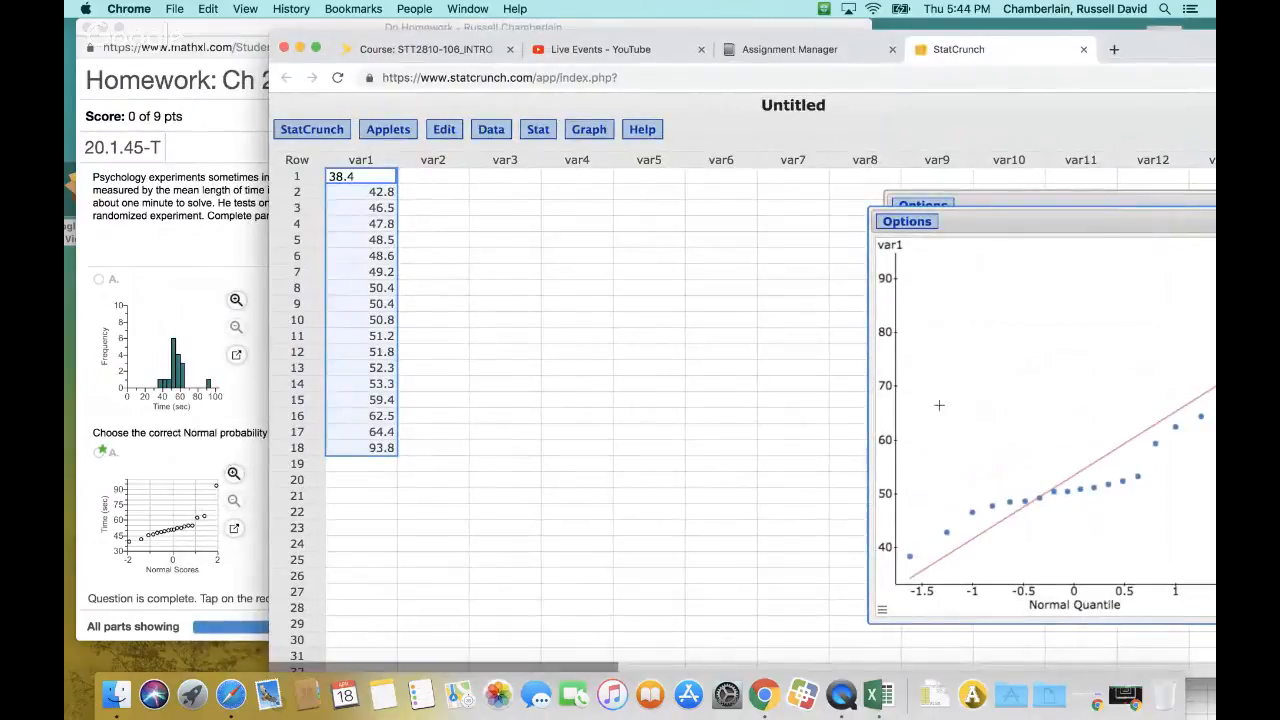
click(242, 27)
click(1077, 226)
drag(1068, 222, 470, 164)
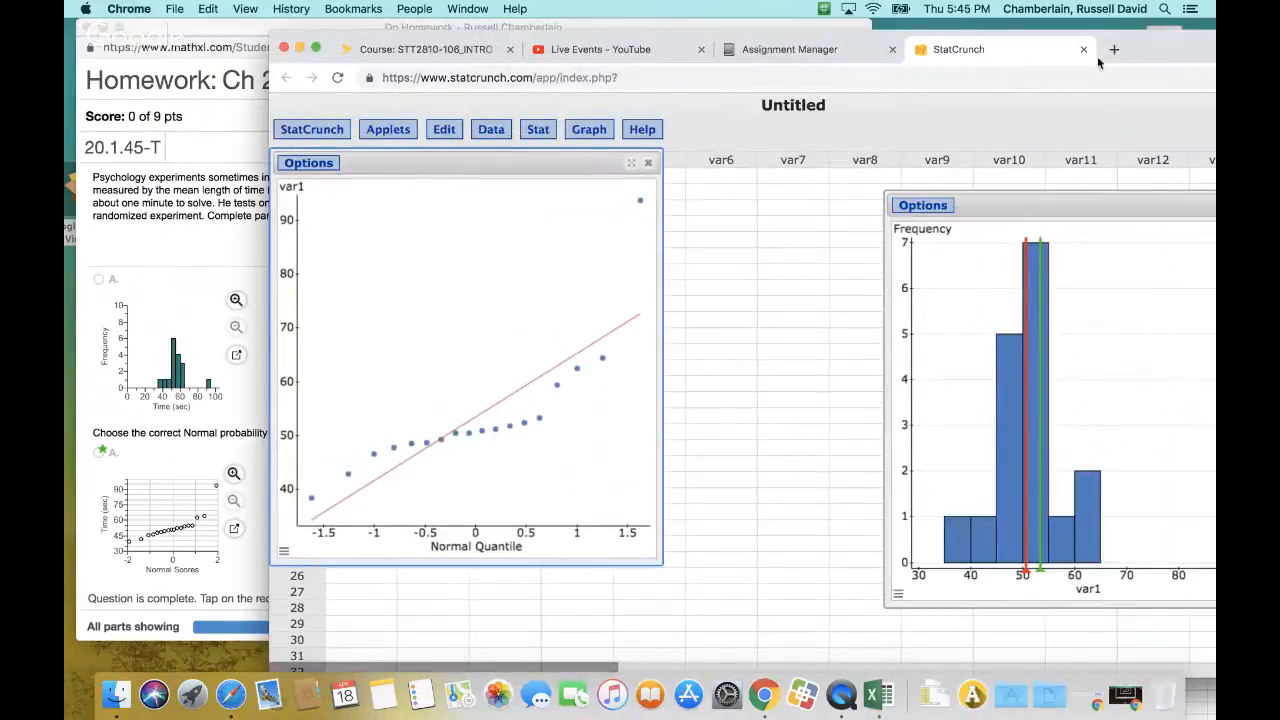
drag(464, 41, 957, 83)
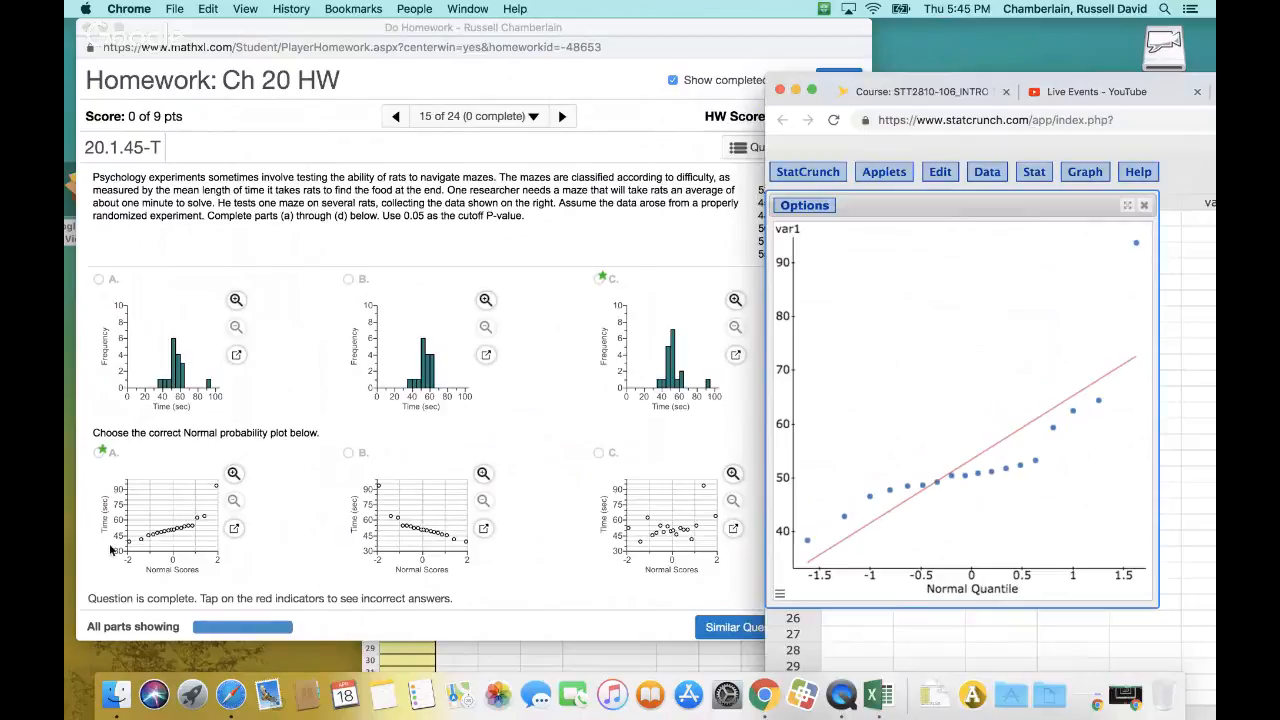
Read the homework's answer choices on the inference conditions, and highlight the outlier, the highest point in the QQ plot
scroll(305, 468, down, 5)
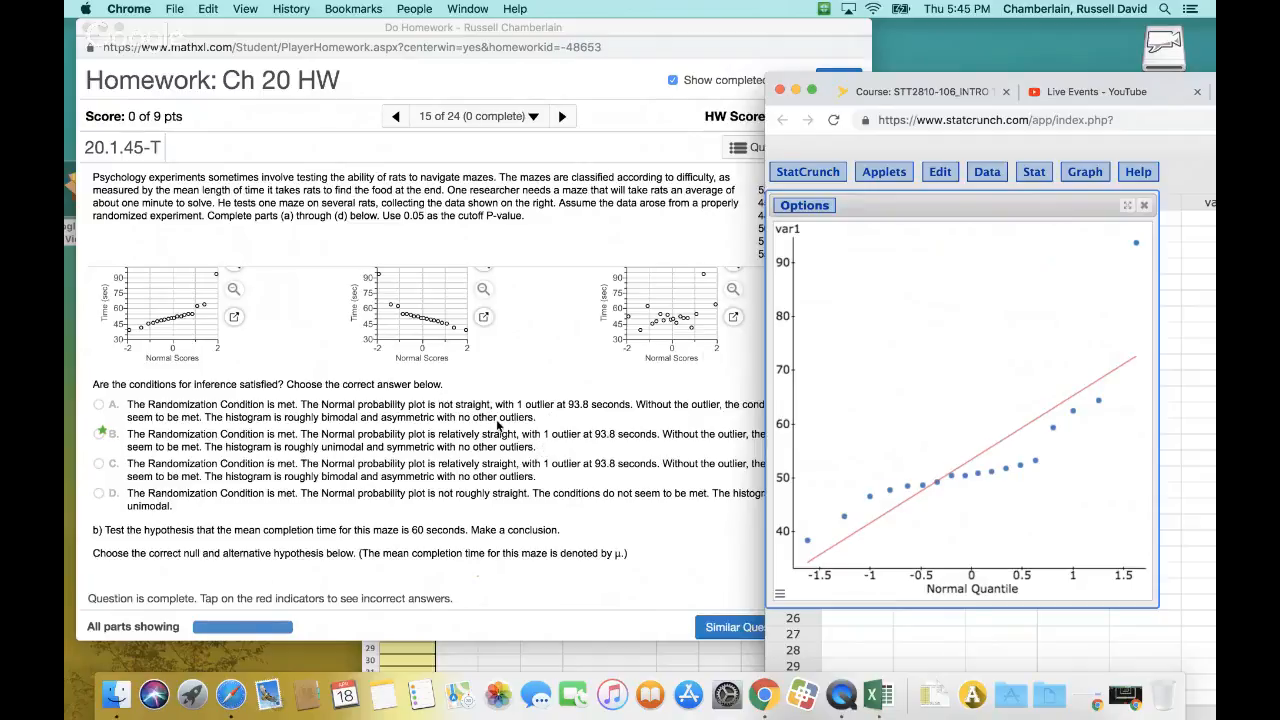
scroll(525, 421, down, 1)
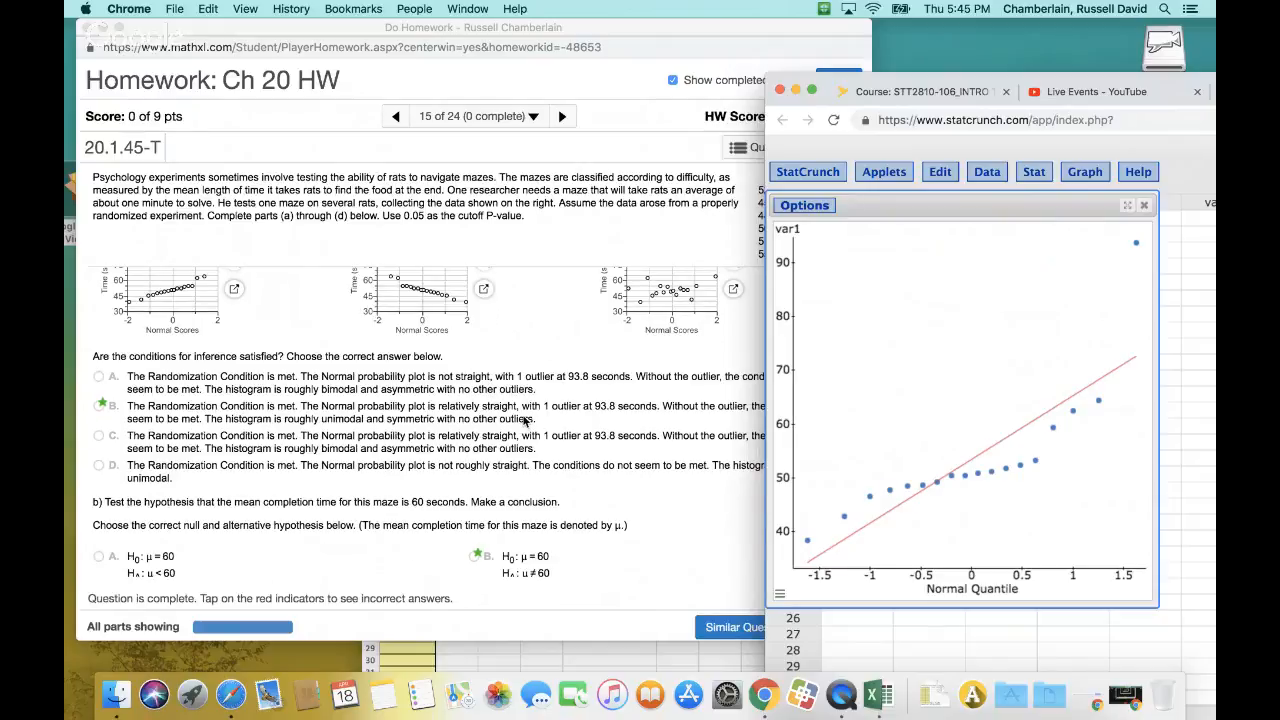
scroll(525, 421, up, 1)
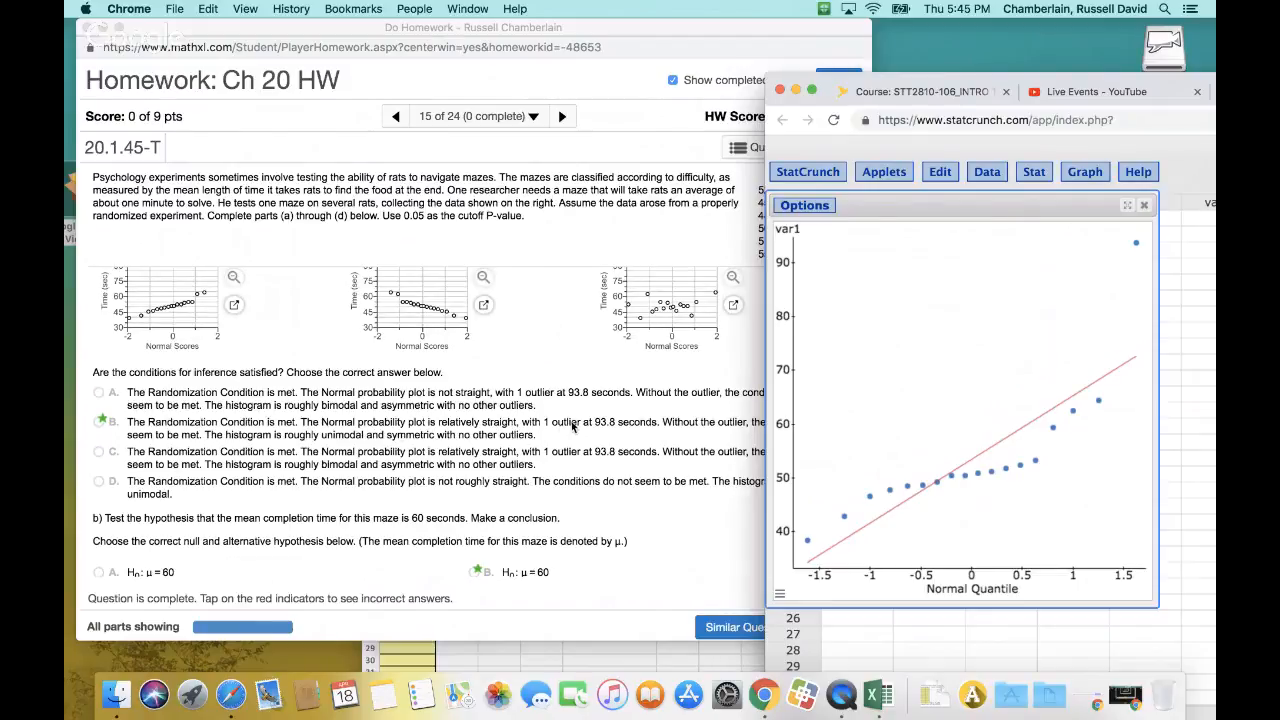
click(1136, 244)
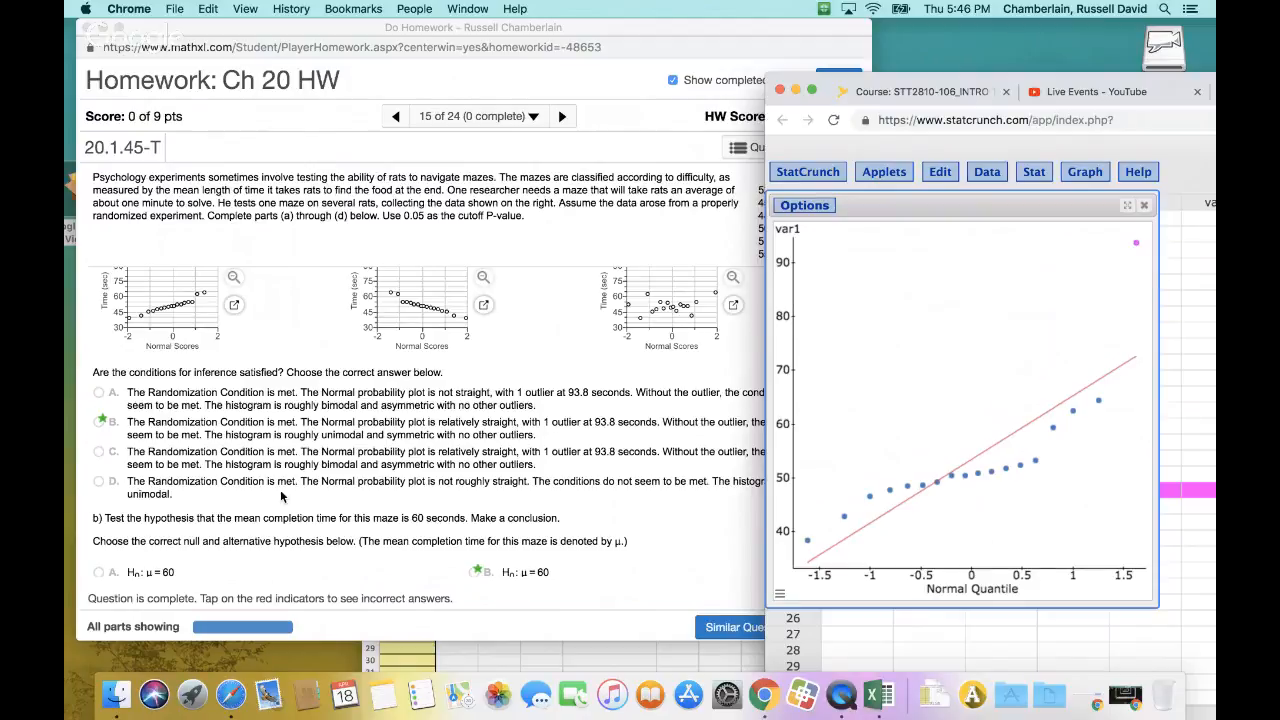
Bring the full StatCrunch window back into view and move the QQ plot off the var1 data column
scroll(325, 518, down, 4)
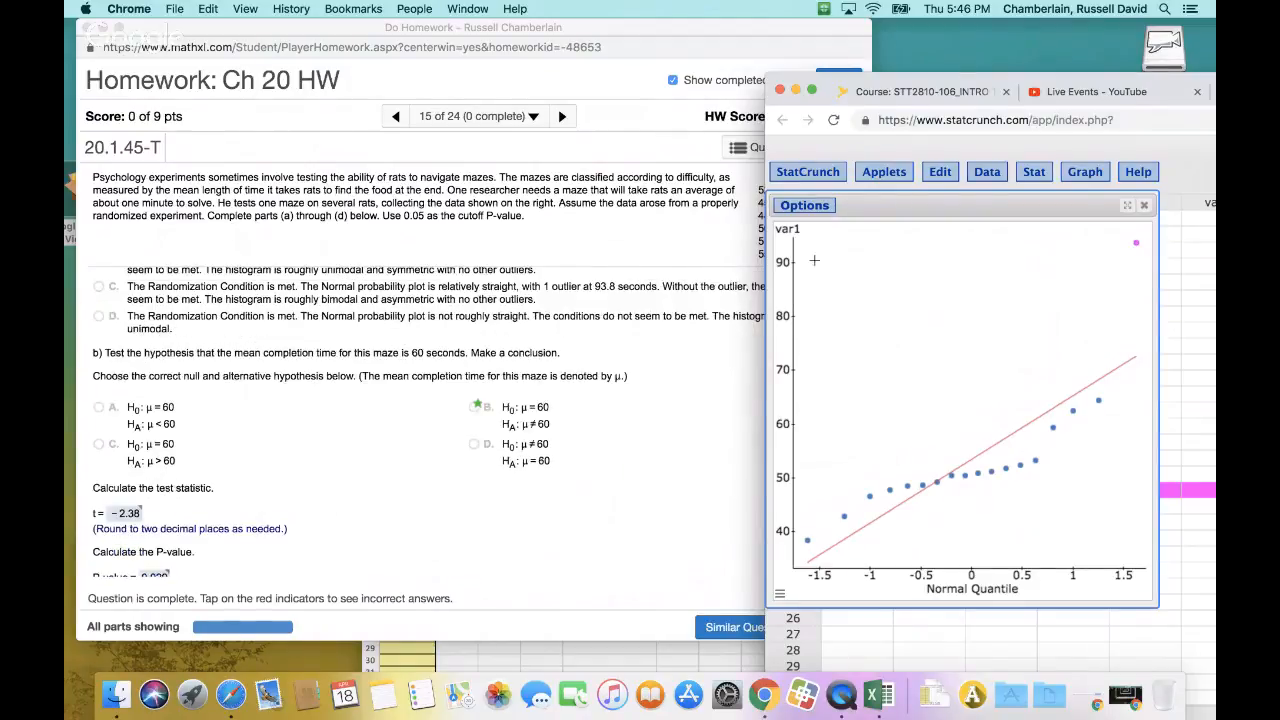
drag(1167, 79, 622, 76)
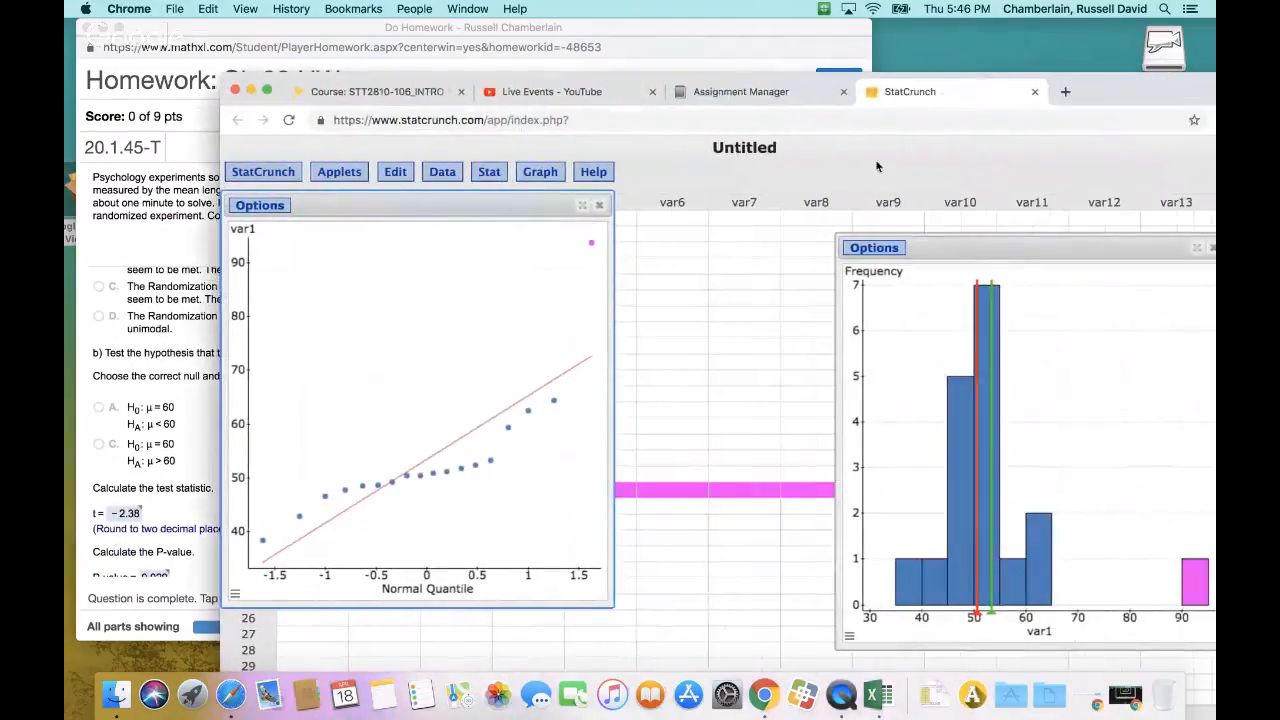
drag(432, 207, 720, 232)
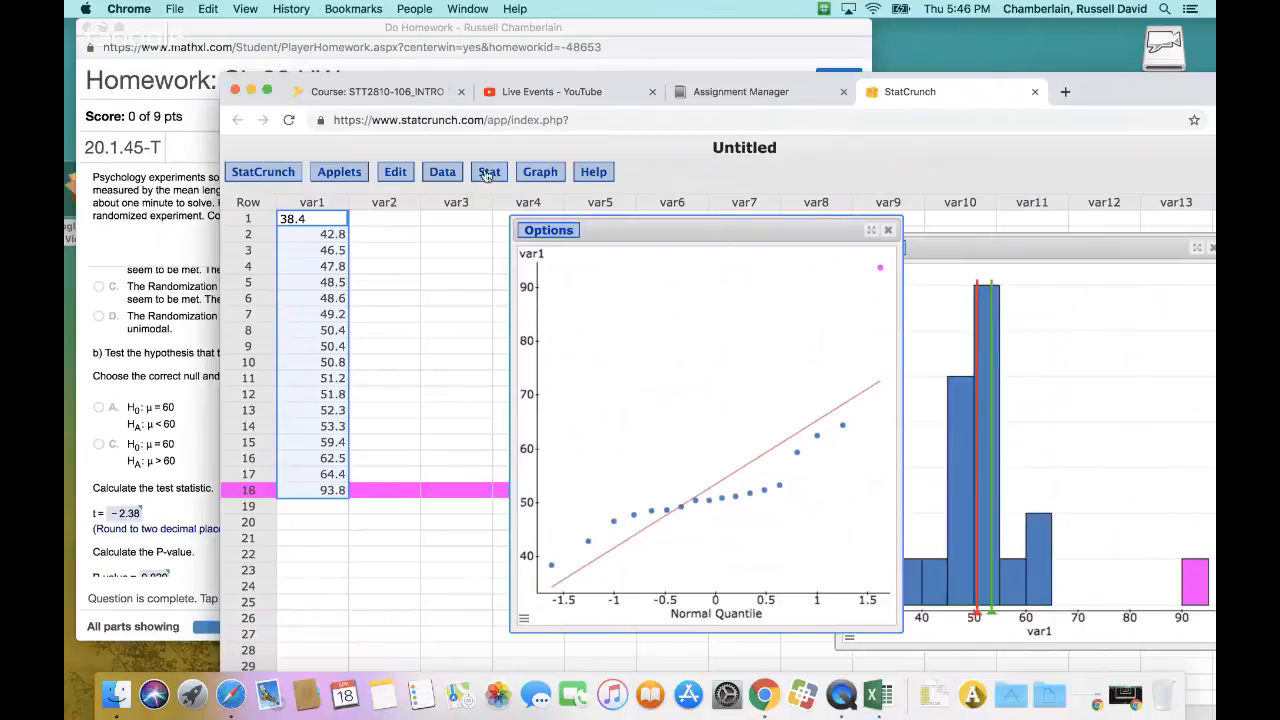
click(540, 172)
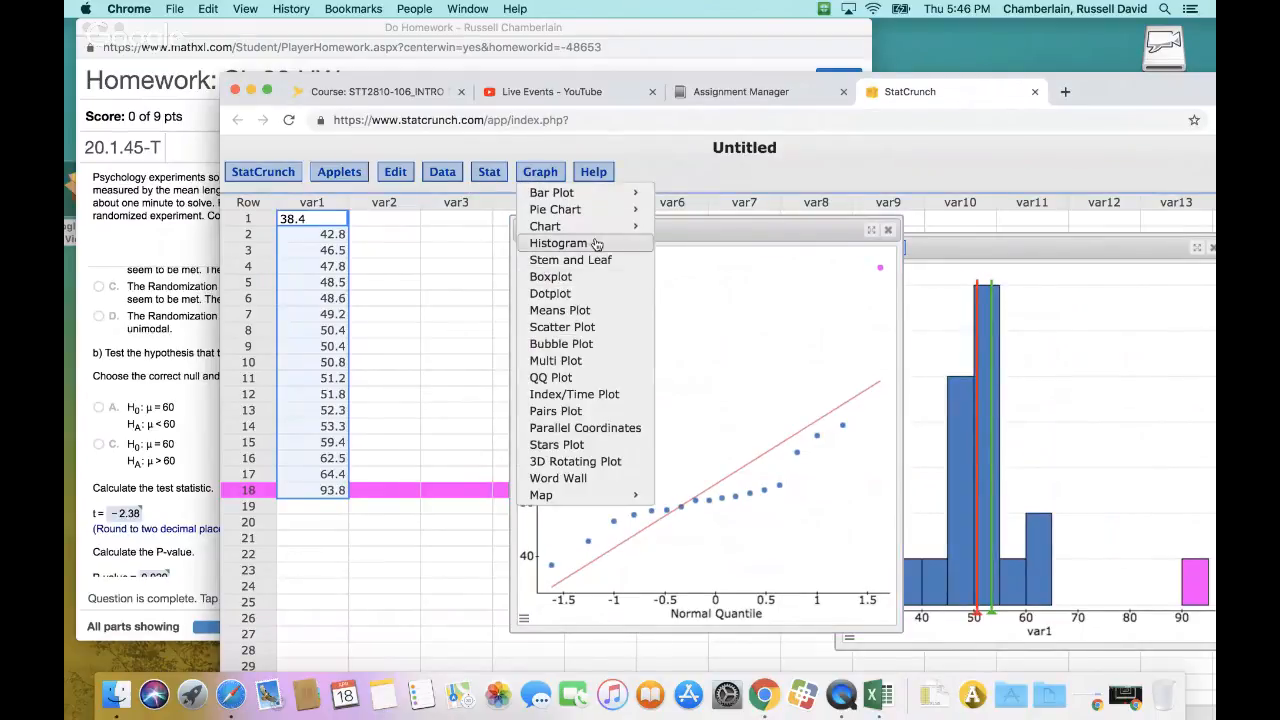
click(597, 366)
scroll(716, 407, down, 3)
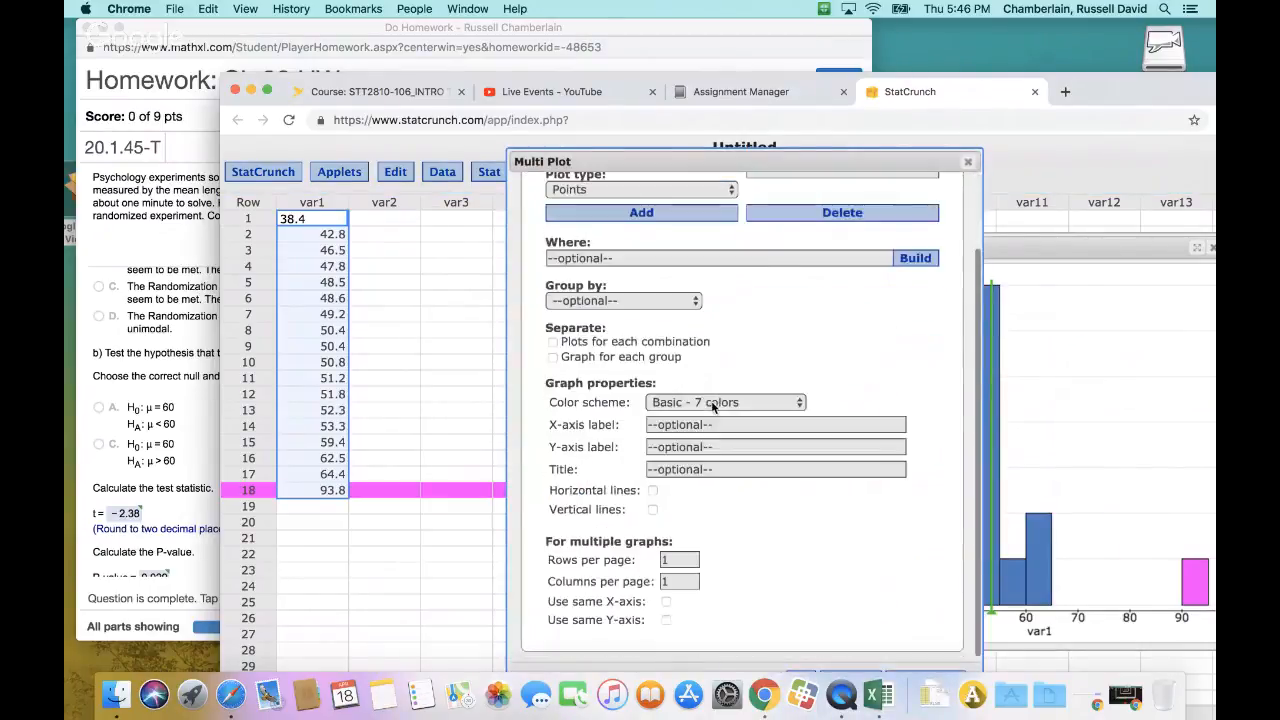
scroll(716, 407, up, 3)
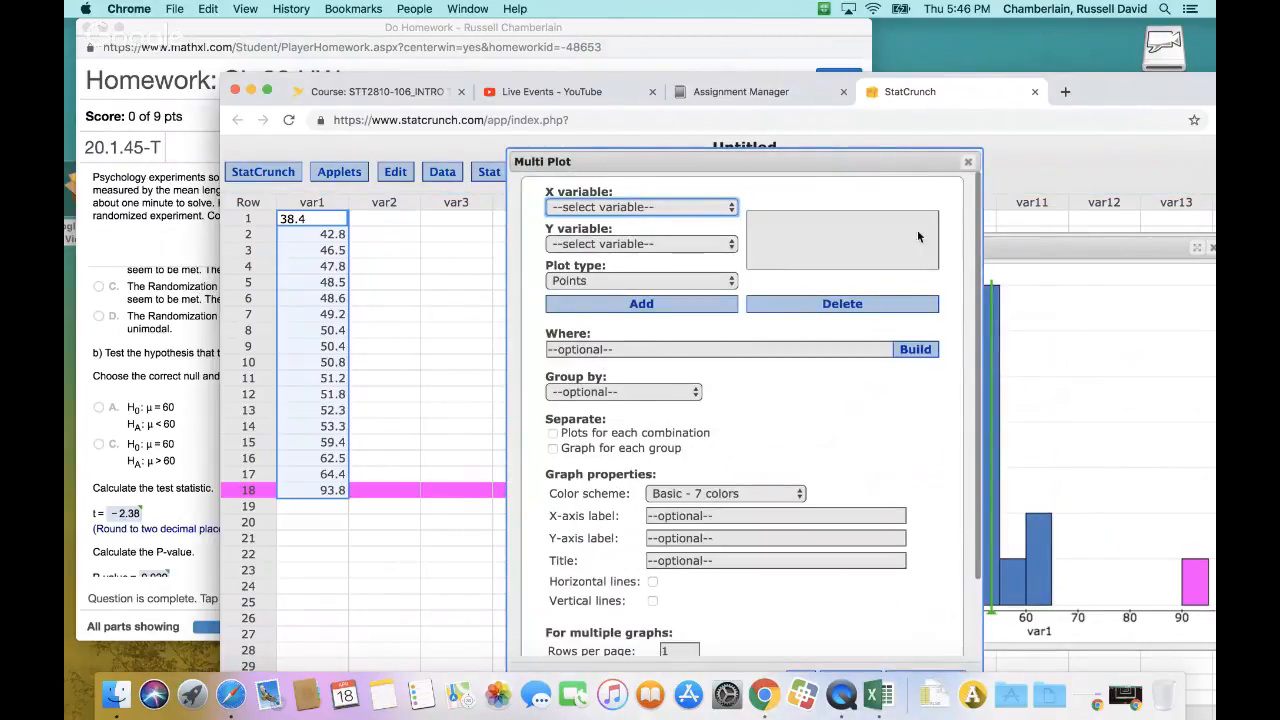
click(968, 161)
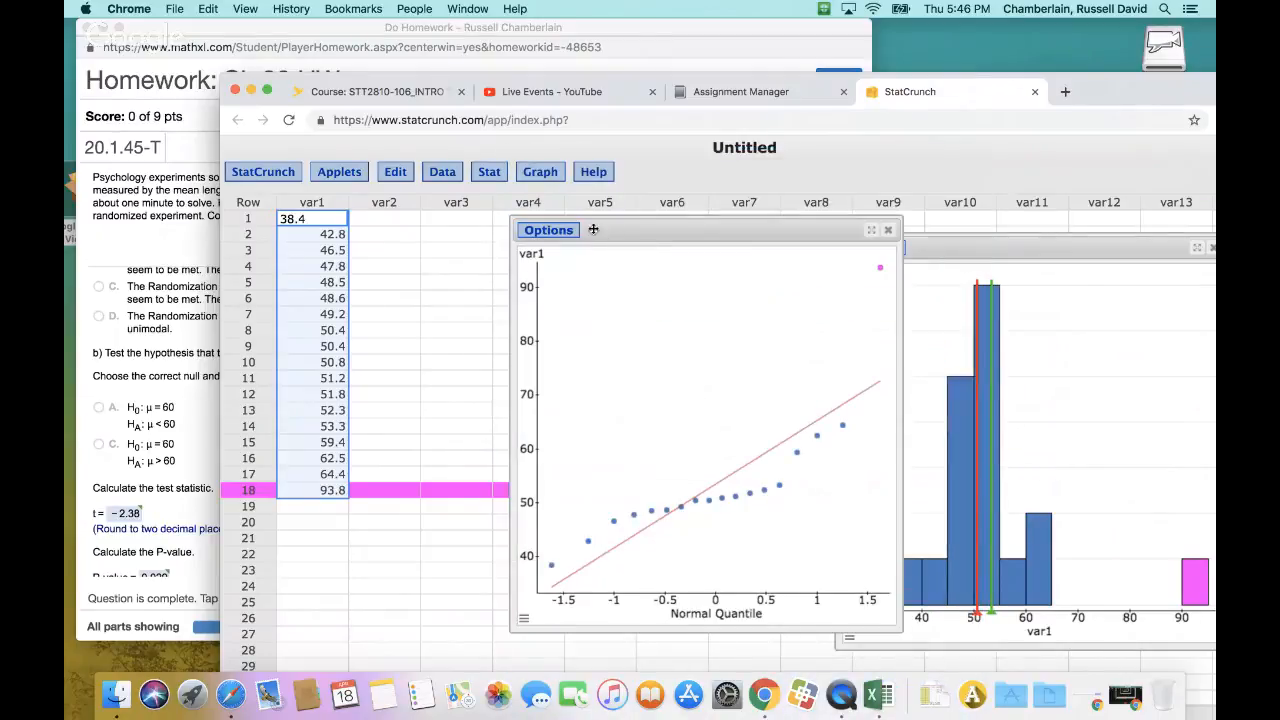
click(535, 172)
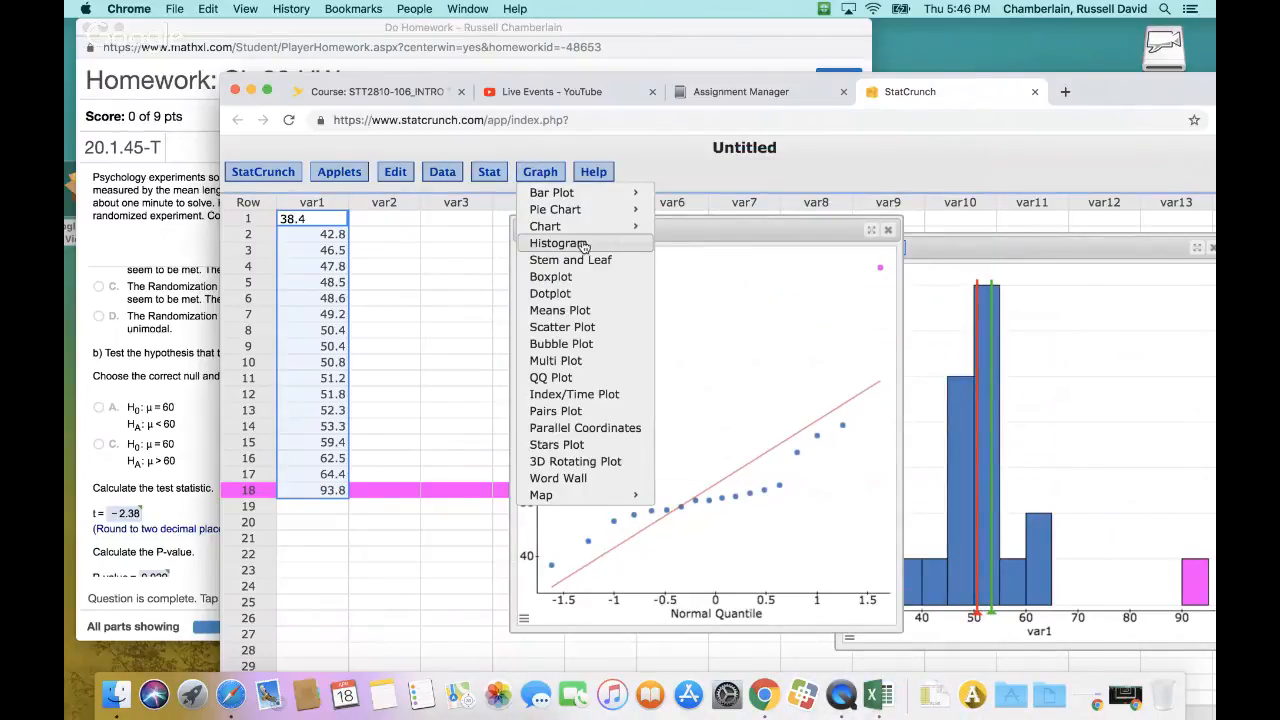
click(538, 172)
click(541, 178)
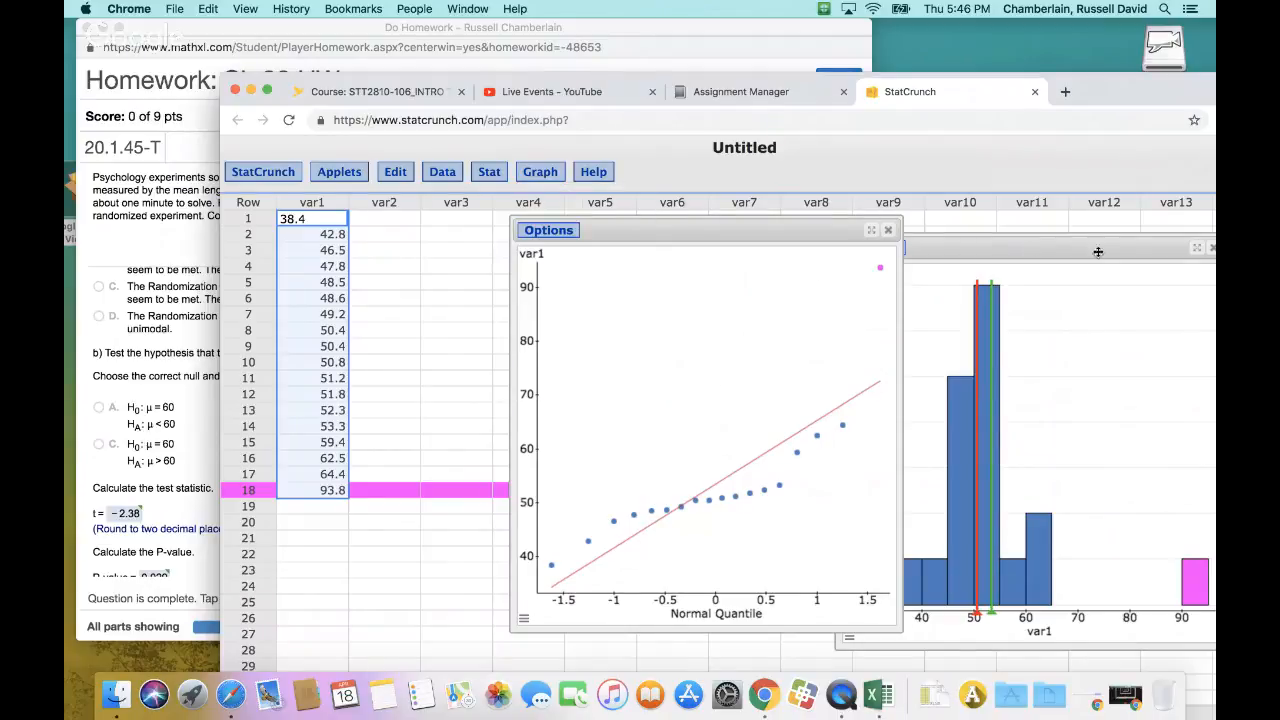
Close the QQ plot and the histogram, leaving only the data table in StatCrunch
click(887, 230)
drag(1206, 256, 1045, 248)
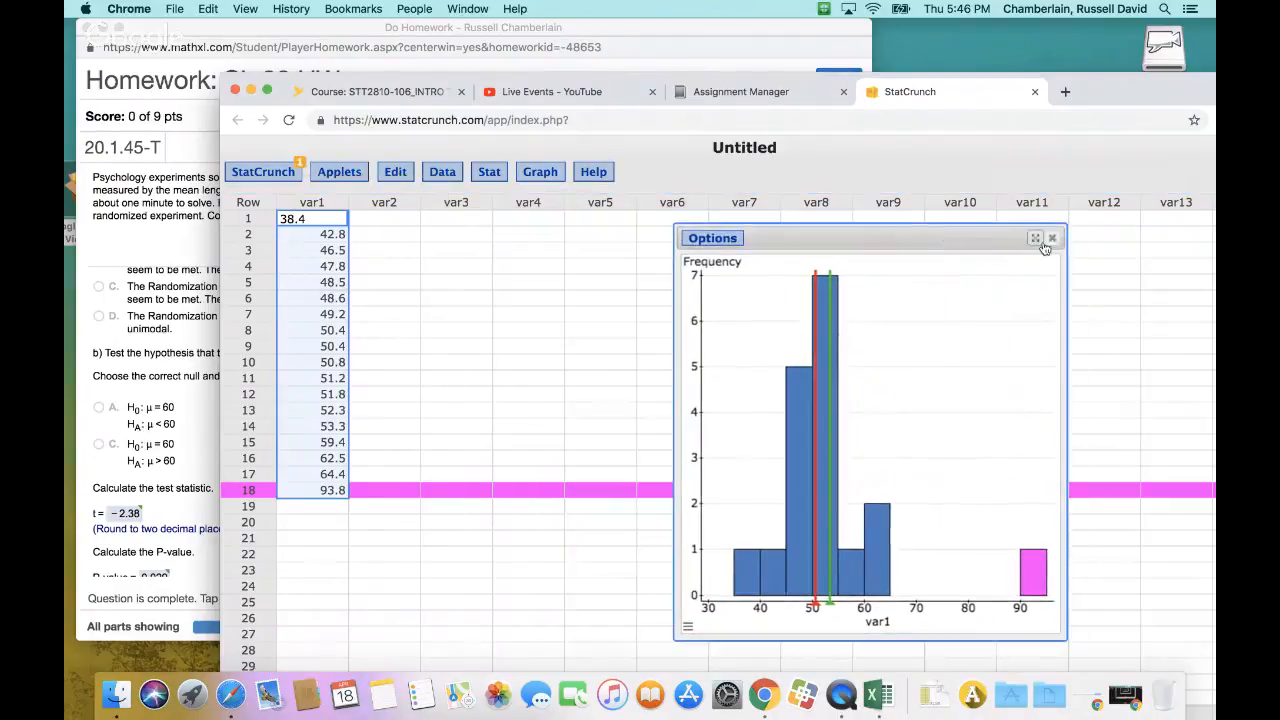
click(1051, 239)
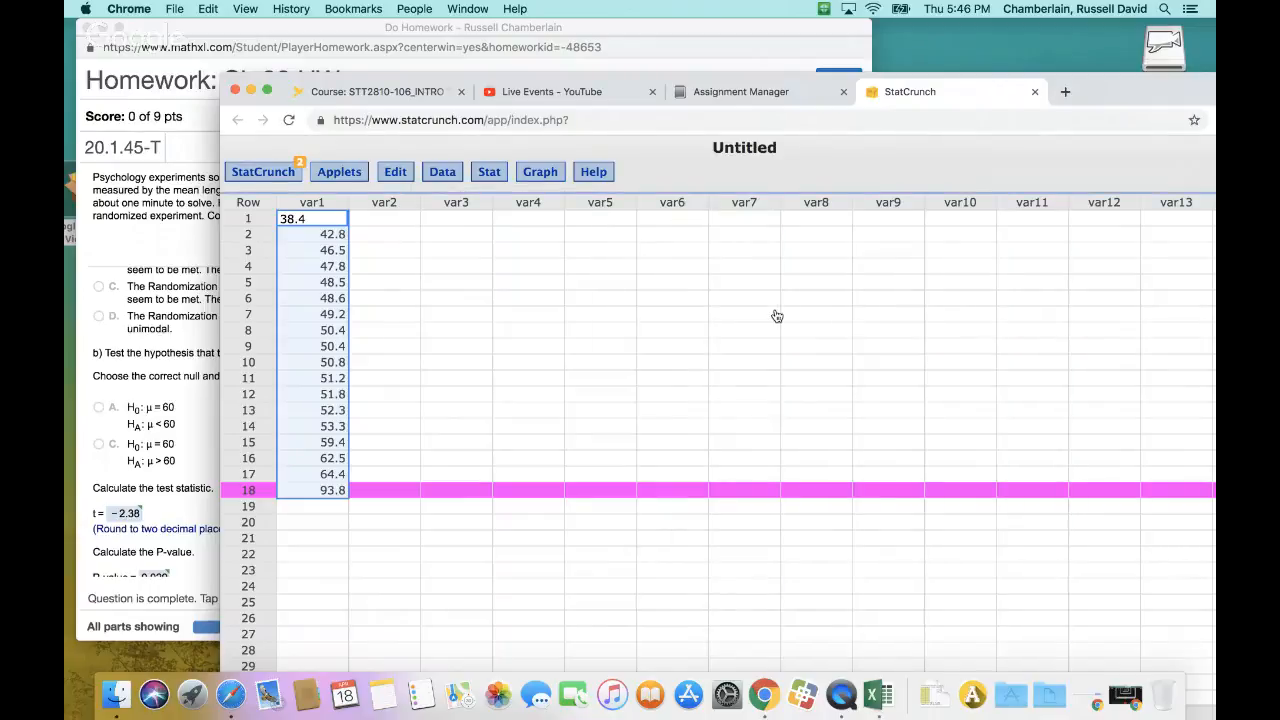
Switch to the homework window and review Question 15 from the plots in part a through the hypothesis tests in parts b and c
click(143, 402)
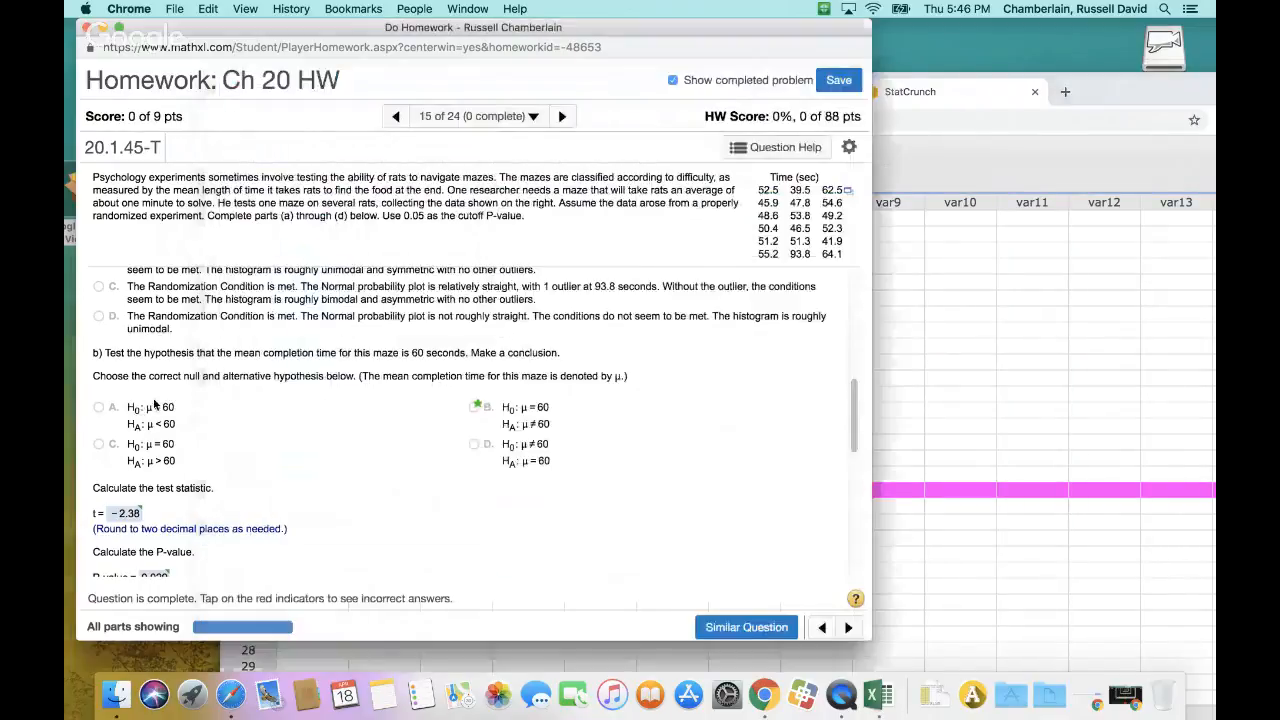
scroll(394, 411, up, 3)
scroll(394, 411, down, 9)
scroll(394, 411, up, 4)
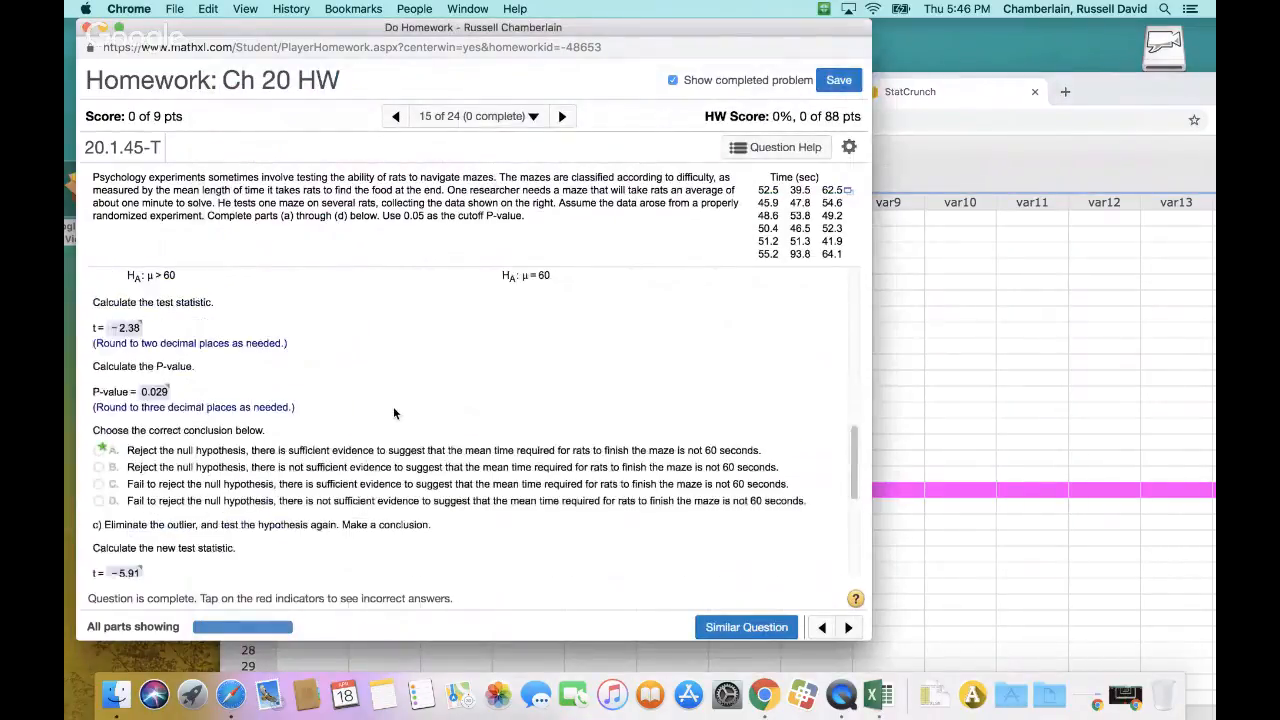
scroll(393, 406, down, 2)
scroll(397, 404, up, 5)
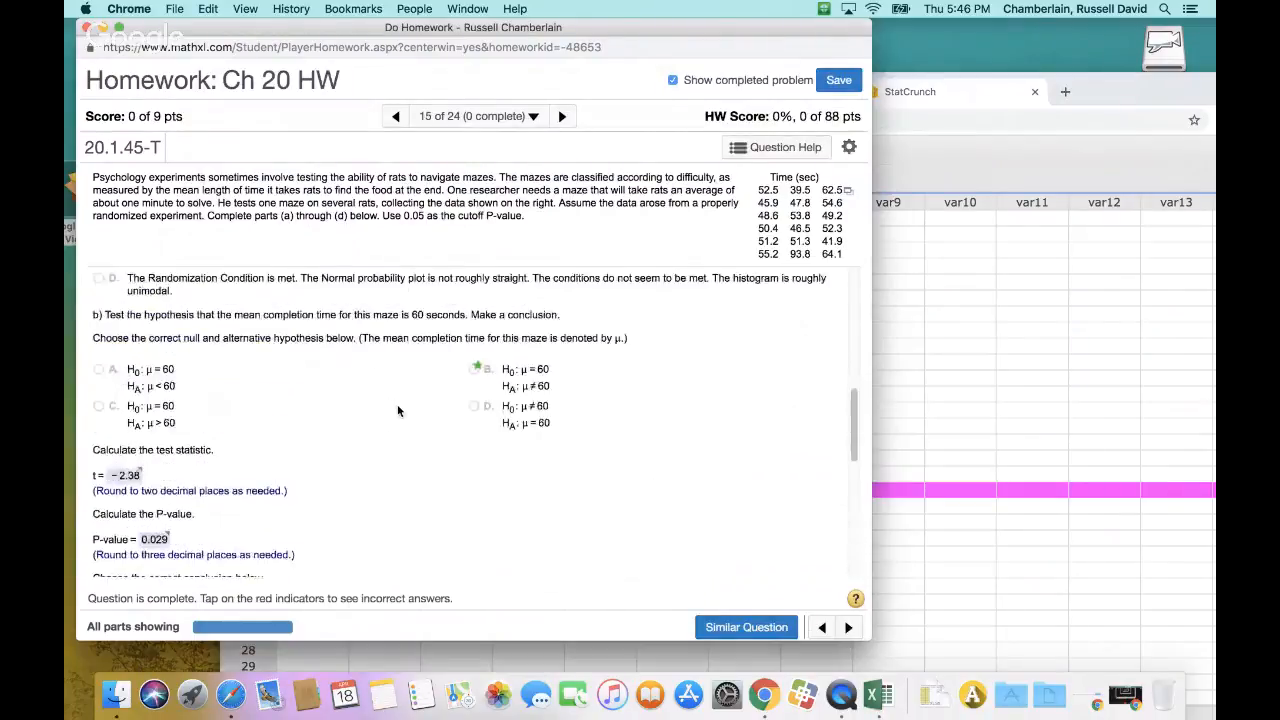
scroll(397, 404, up, 4)
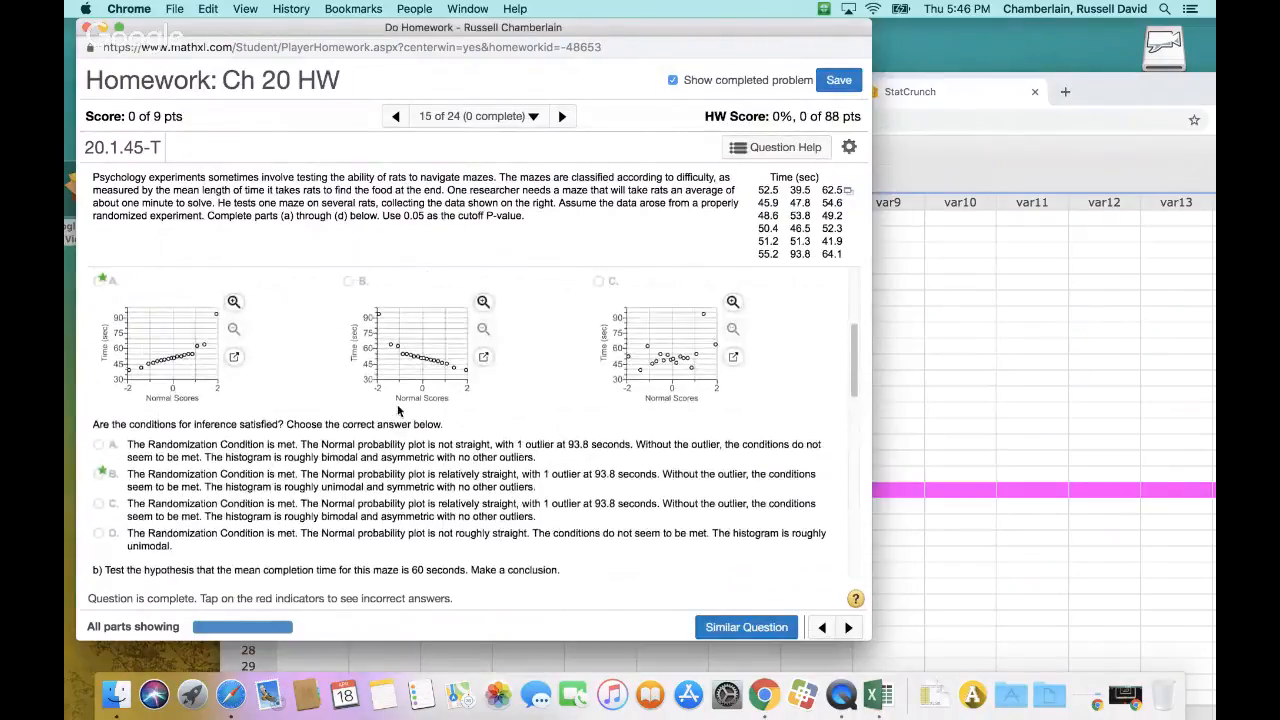
scroll(397, 404, down, 6)
scroll(397, 404, up, 4)
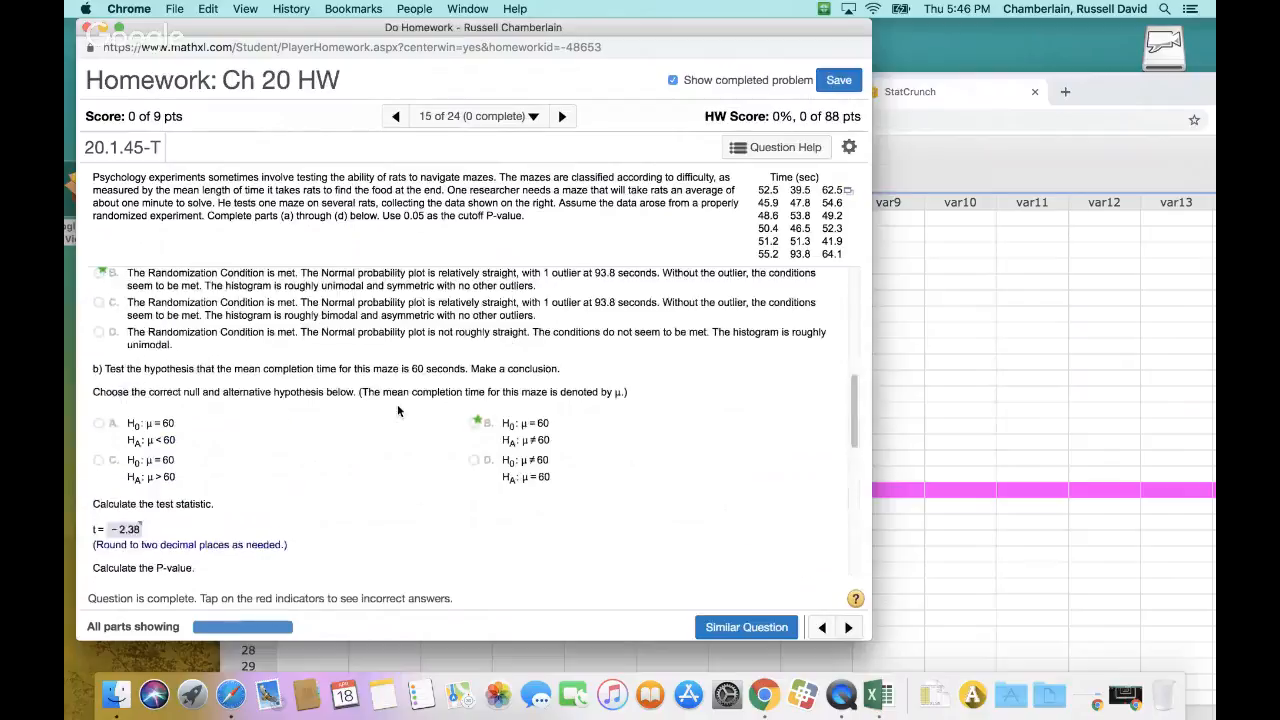
scroll(270, 360, up, 4)
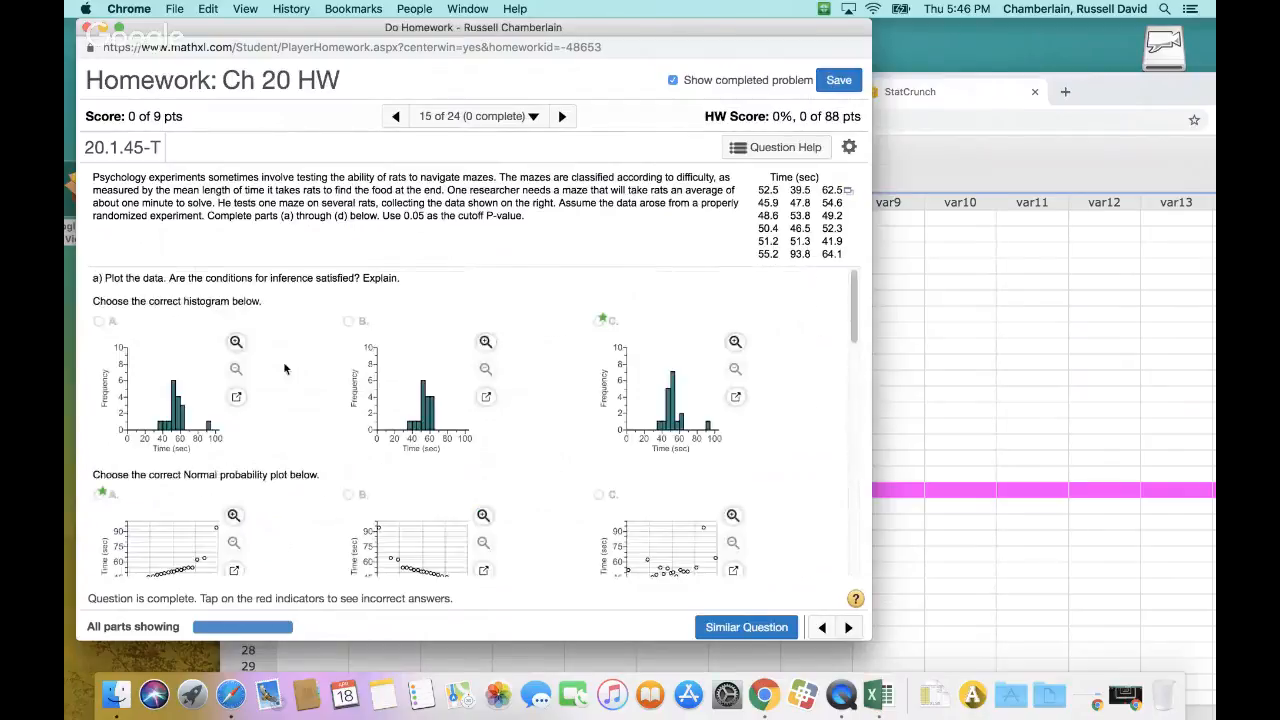
Reread the Question 15 problem statement, highlighting its text and the 0.05 P-value cutoff
drag(136, 177, 638, 229)
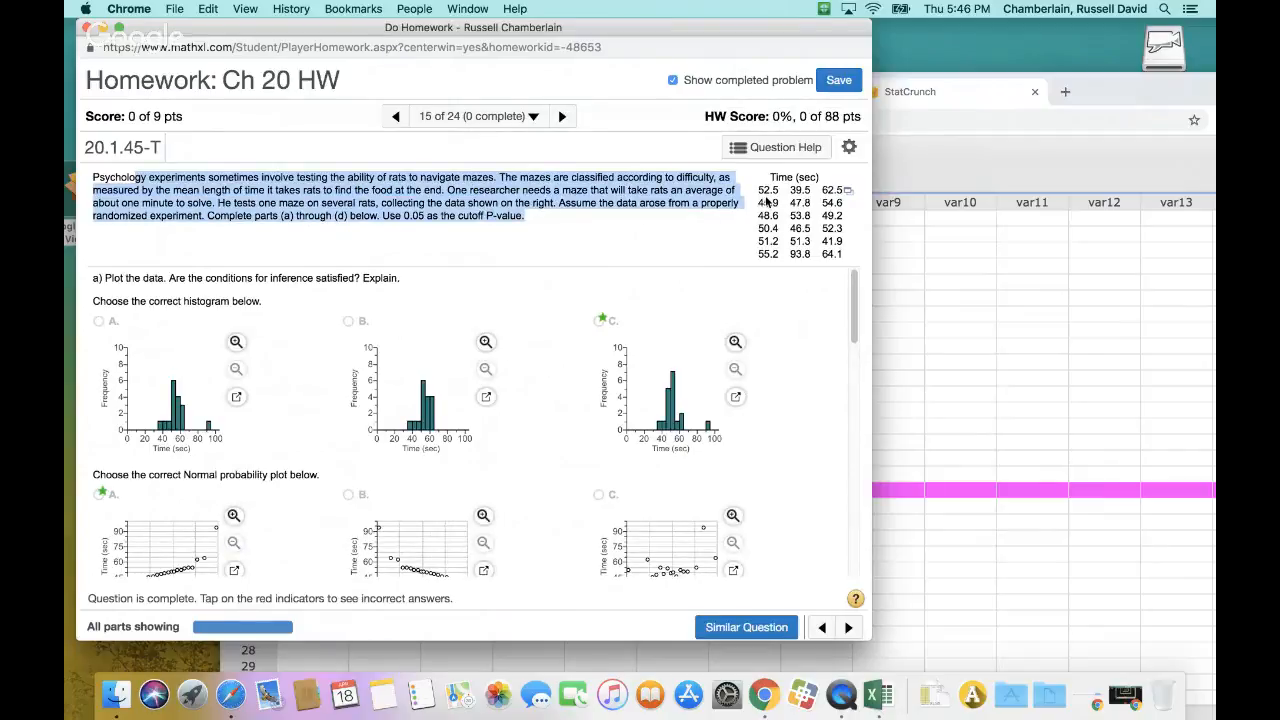
click(402, 222)
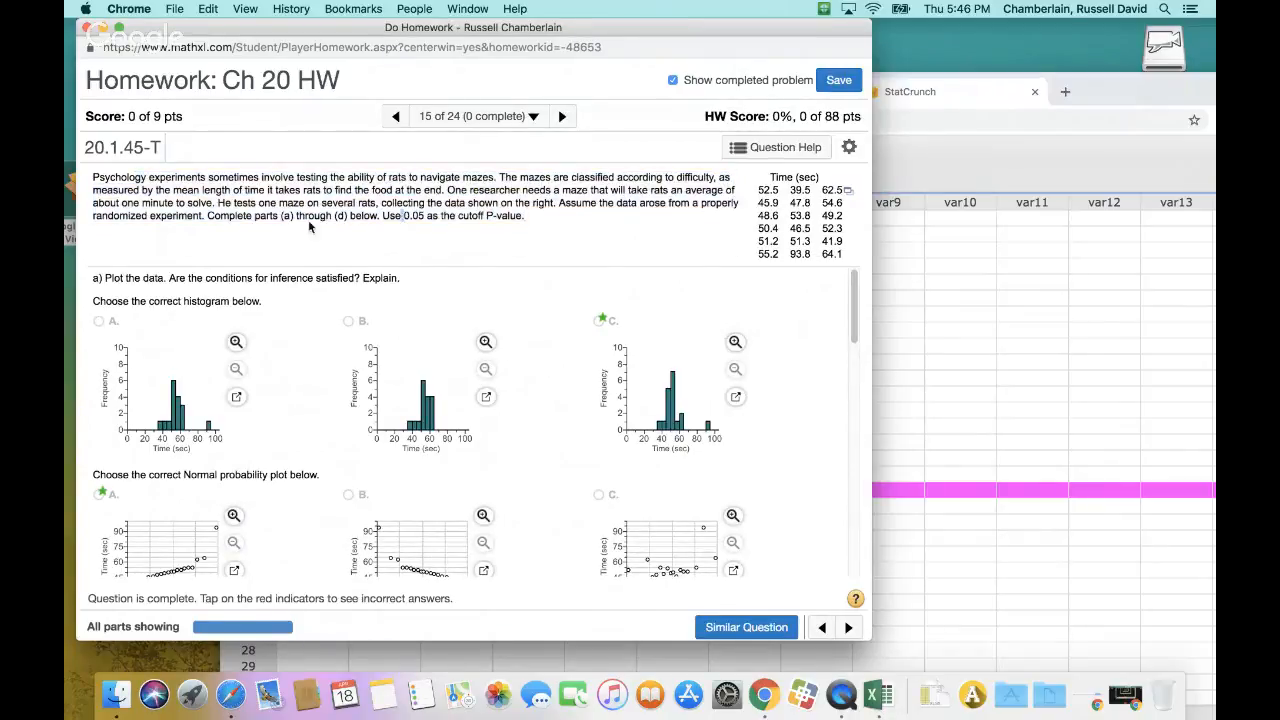
drag(405, 215, 466, 216)
scroll(432, 301, down, 10)
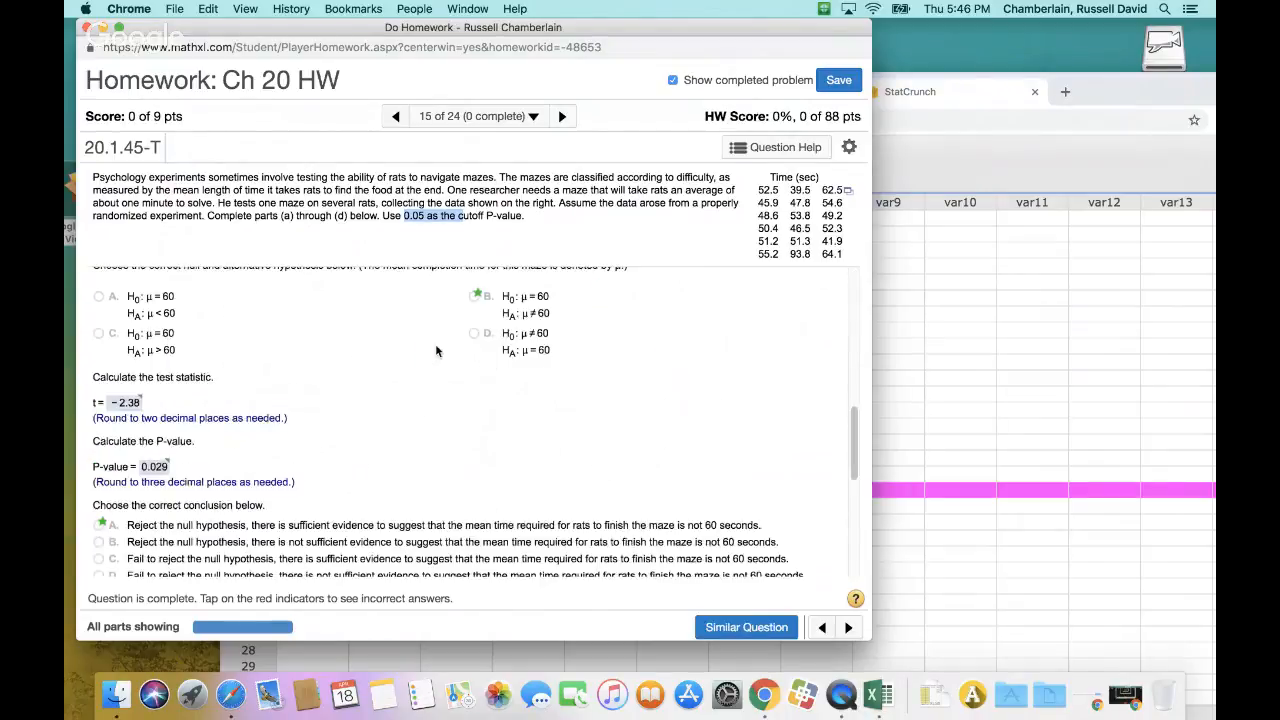
scroll(458, 357, up, 4)
scroll(458, 357, up, 2)
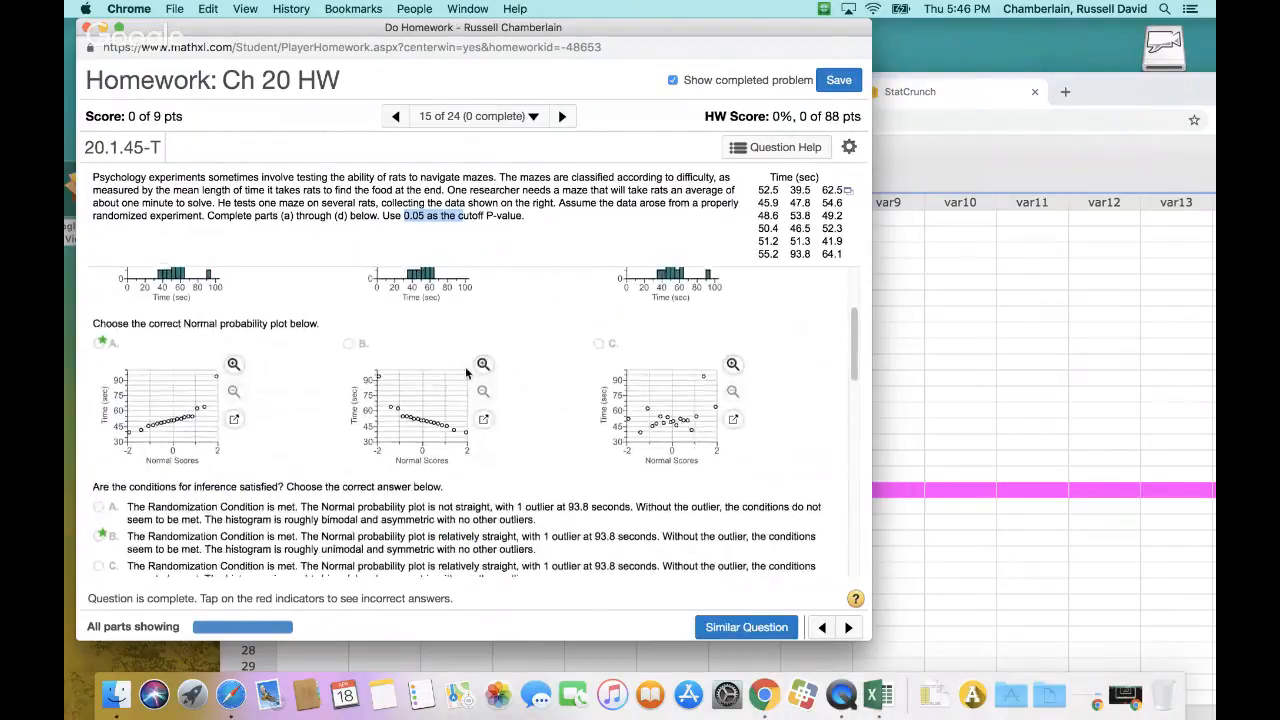
Examine part b, highlighting the hypothesis instructions, the 60-second claim and the null hypothesis in answer B
scroll(465, 366, down, 5)
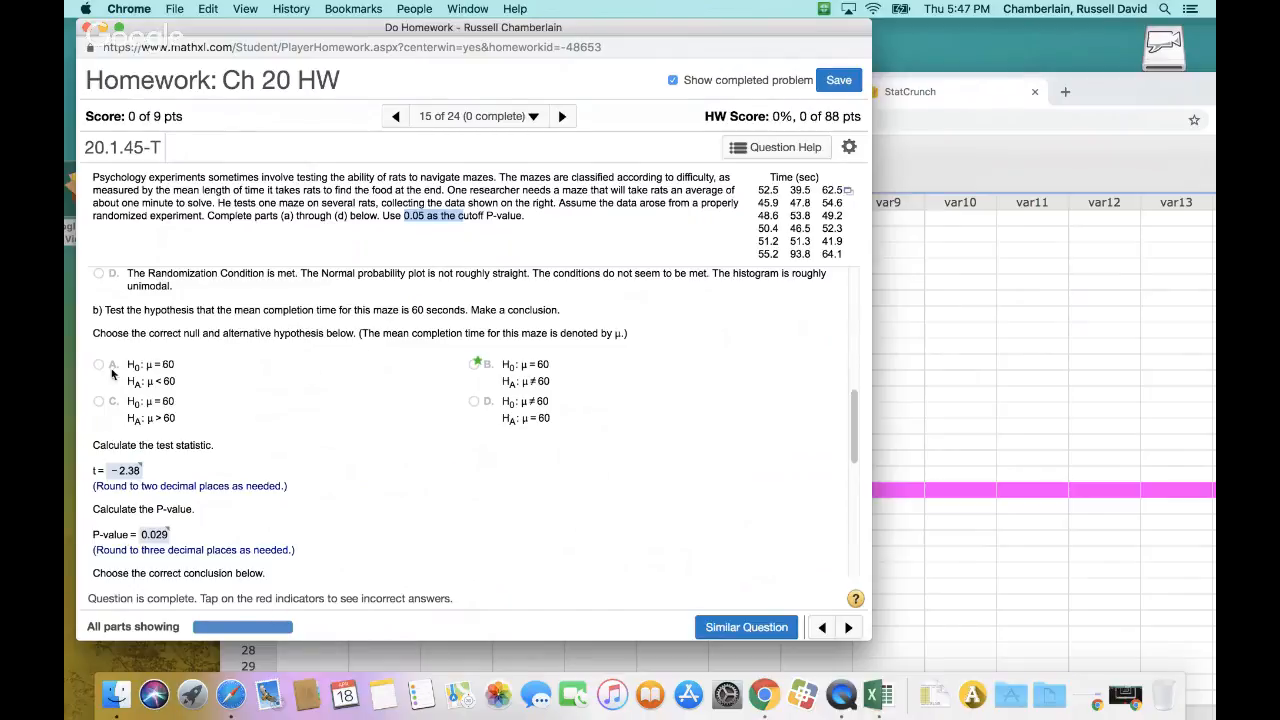
drag(95, 332, 636, 344)
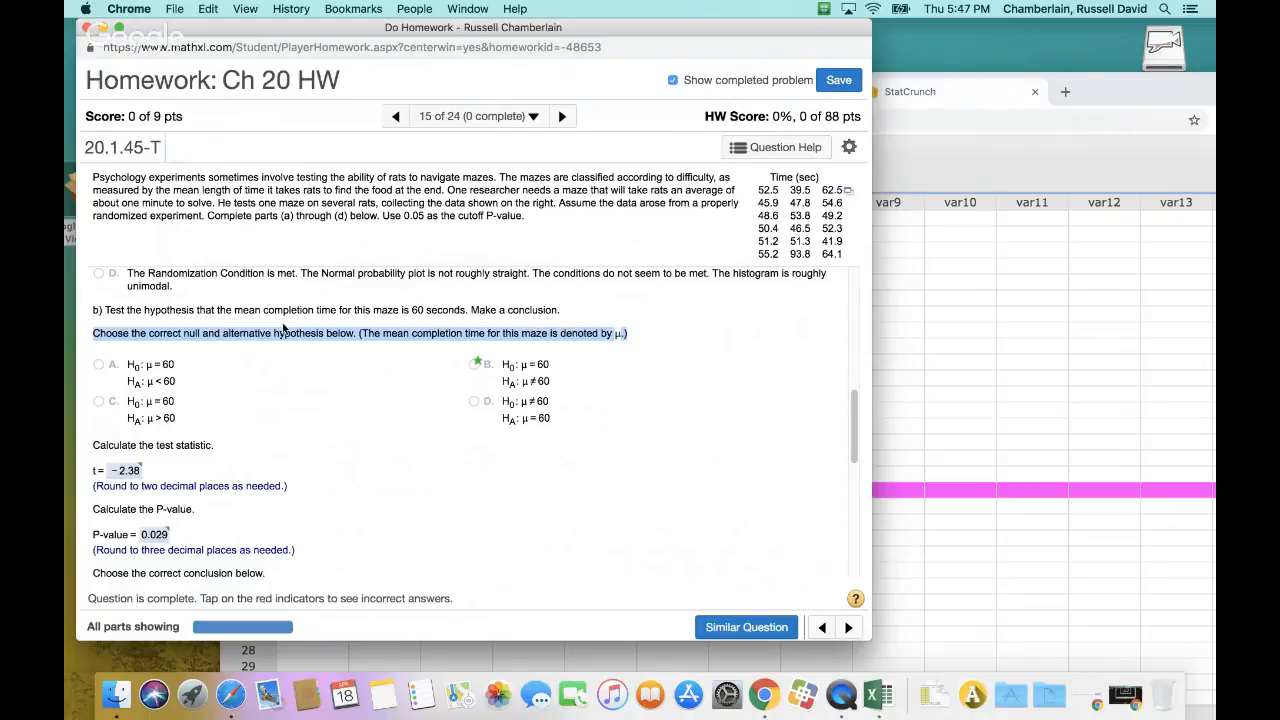
drag(318, 310, 472, 311)
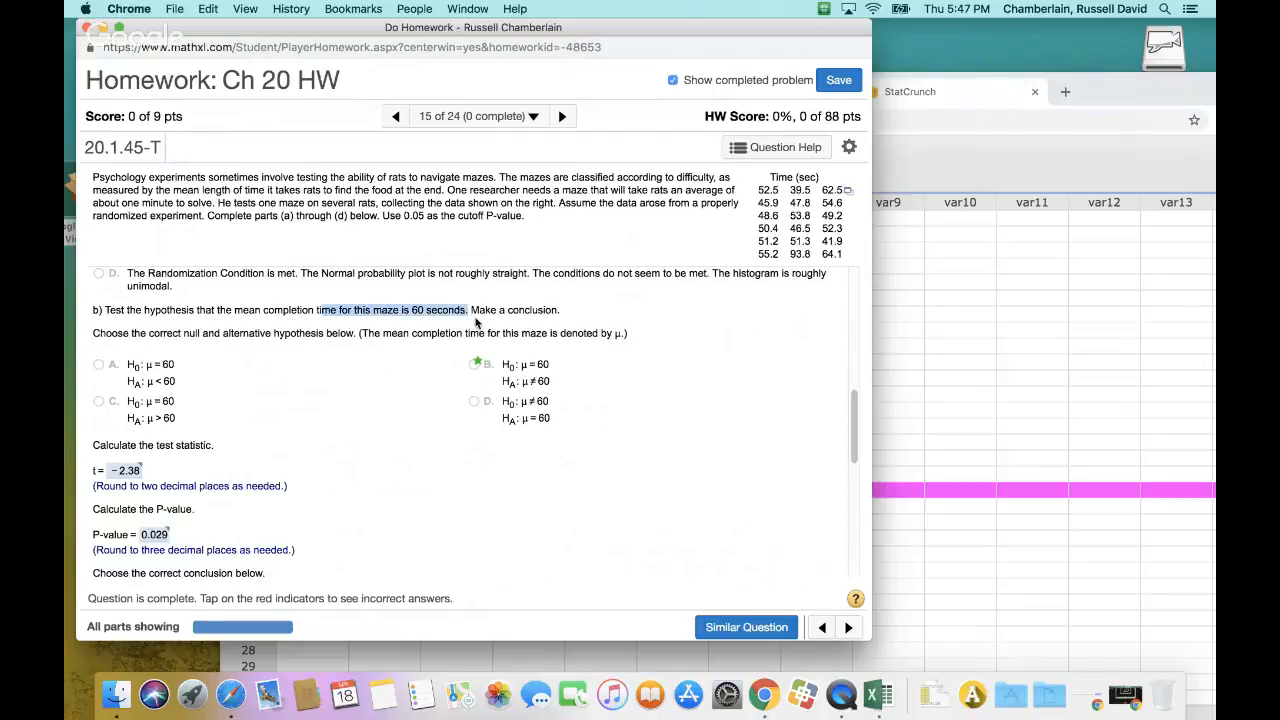
drag(495, 364, 547, 374)
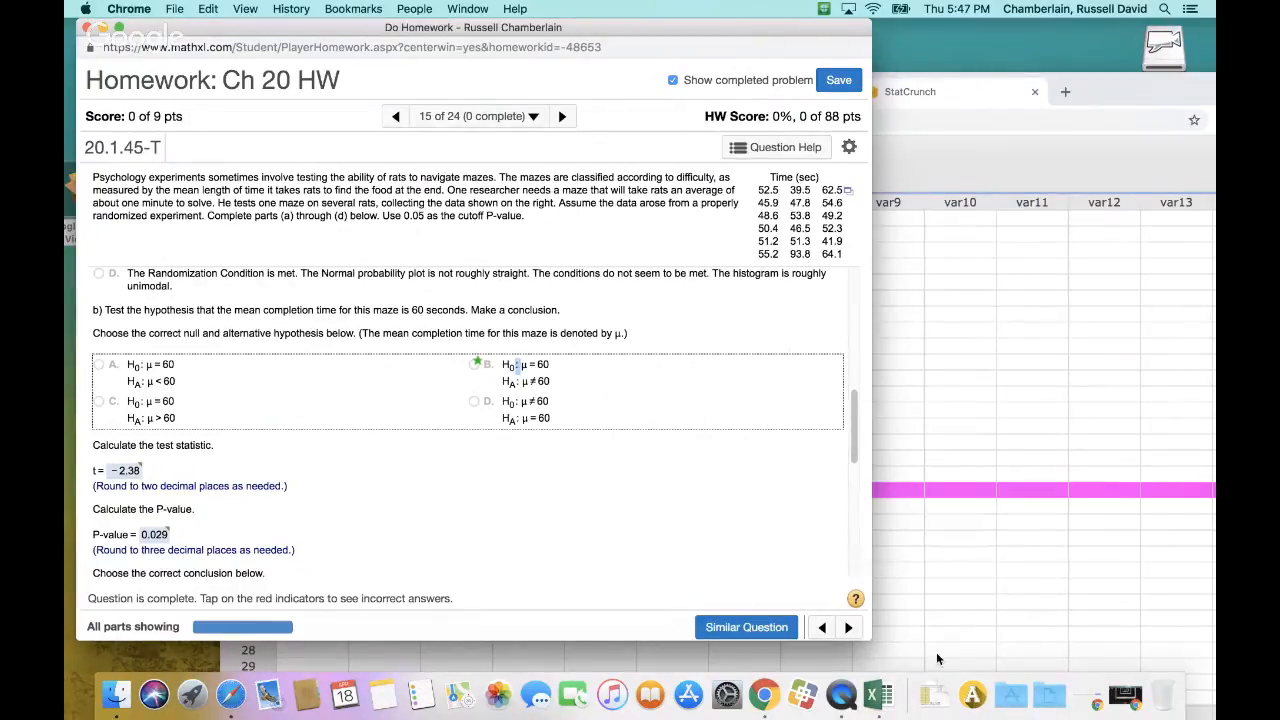
Switch to the Test 3 Workbook BLANK in Excel, delete the bar chart from the BasicStats1 sheet and reposition the window beside the homework
click(884, 705)
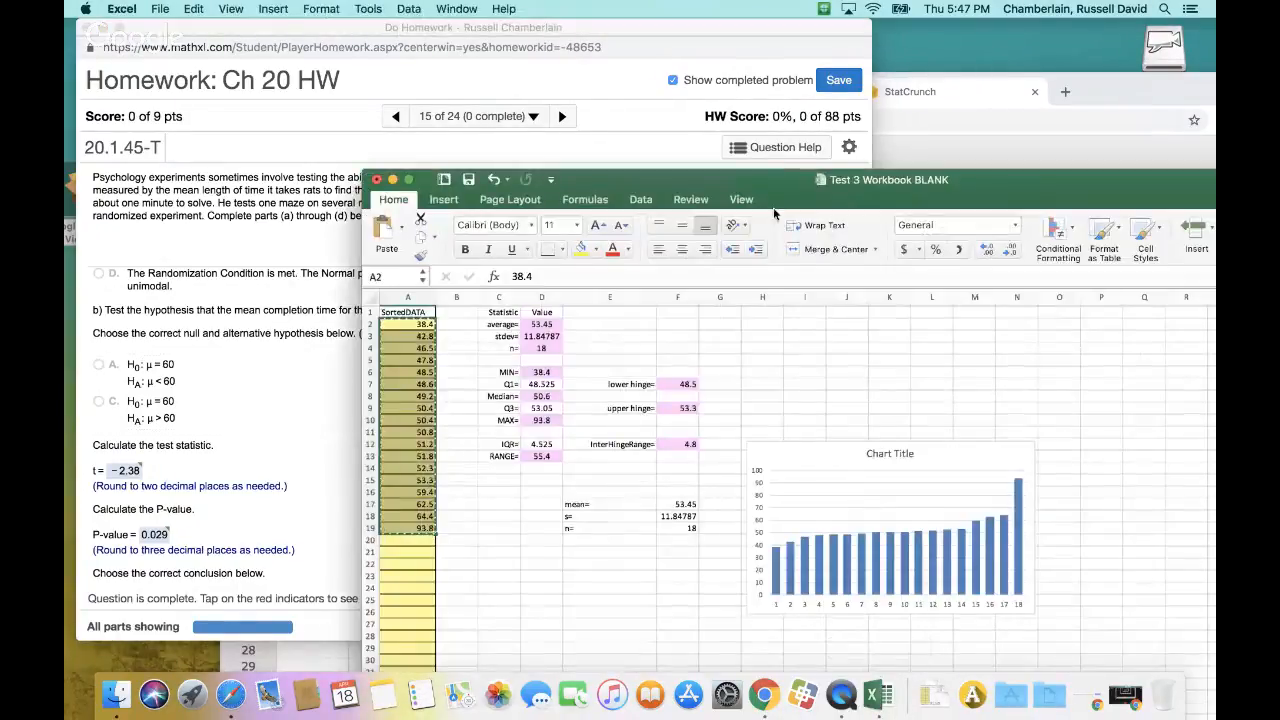
drag(628, 188, 861, 123)
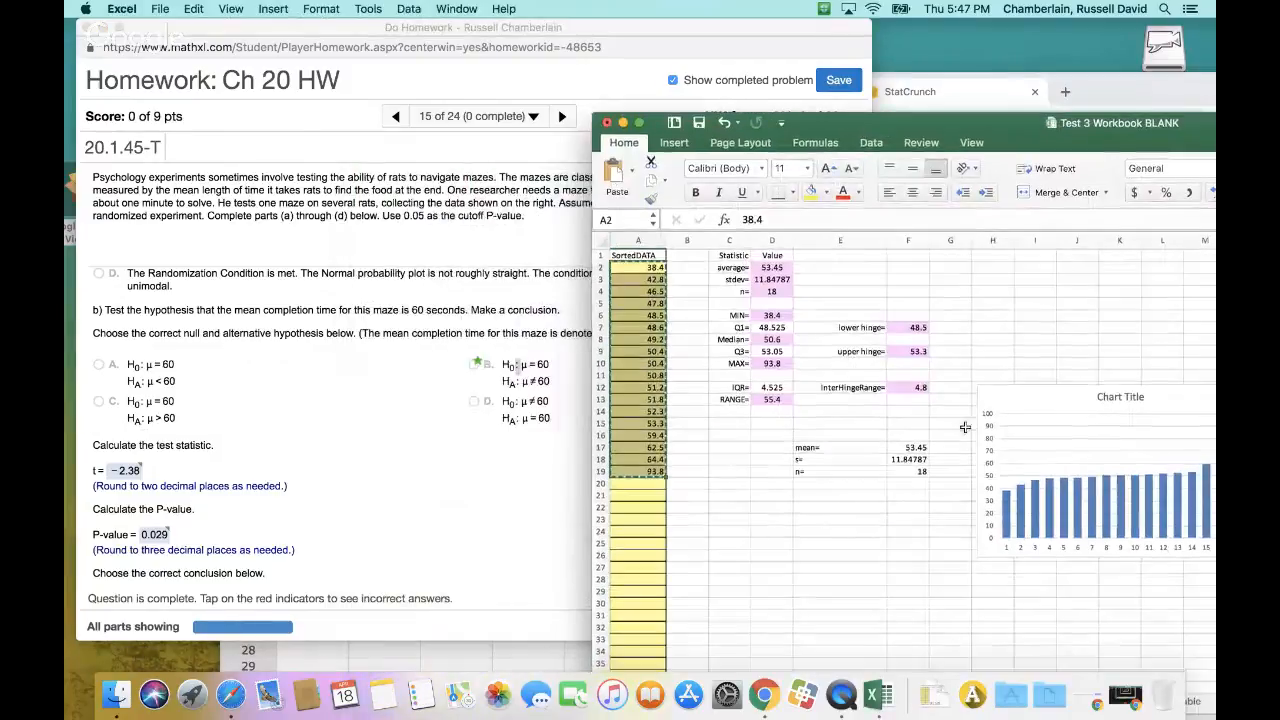
click(1033, 390)
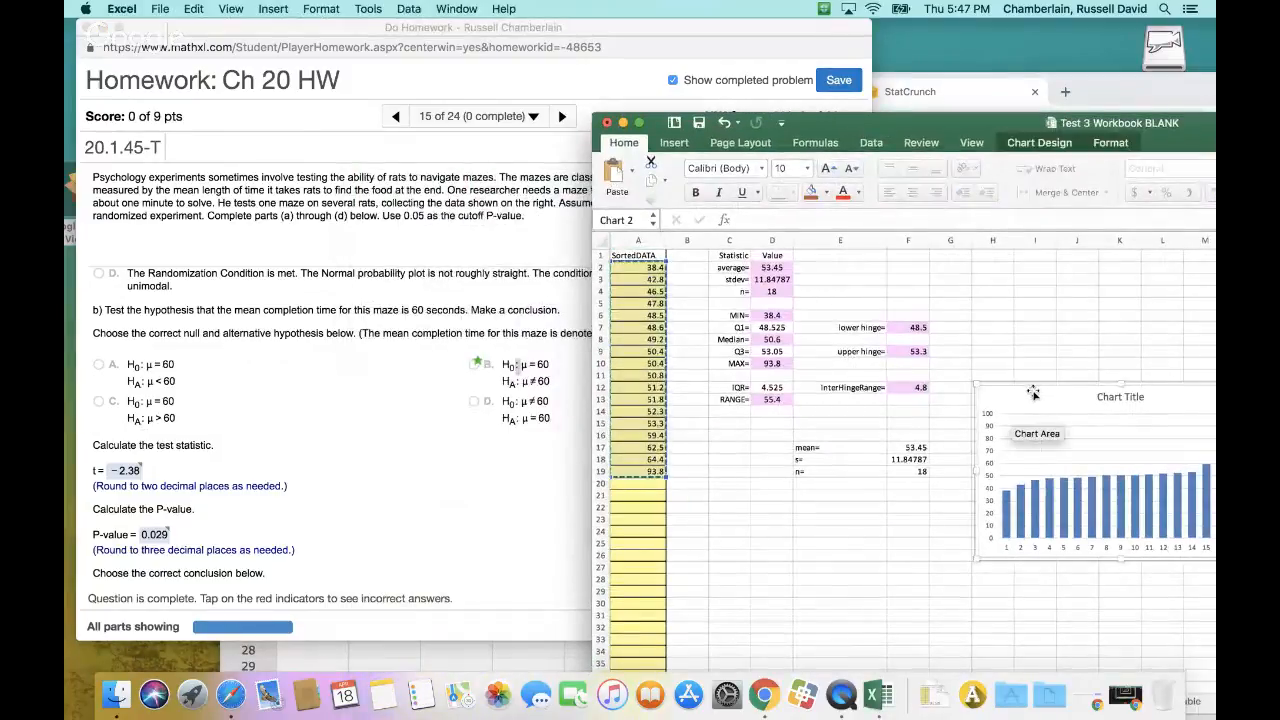
key(Escape)
key(Delete)
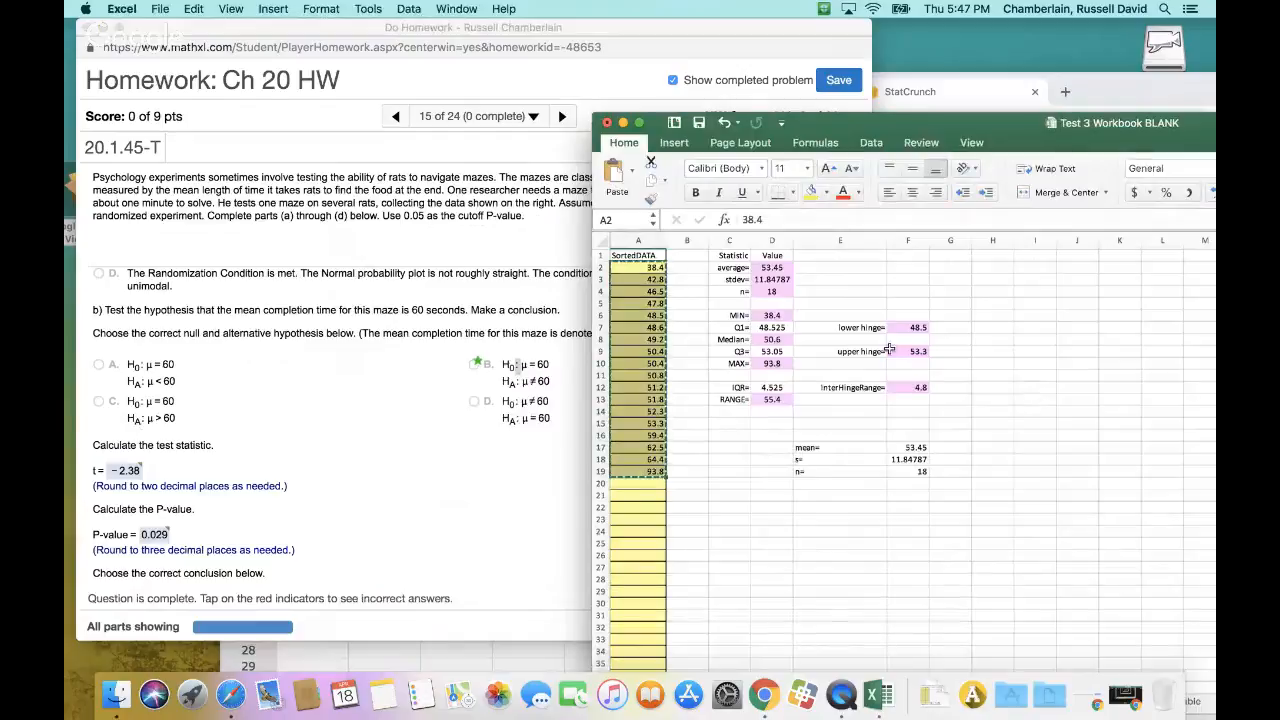
drag(1031, 132, 845, 64)
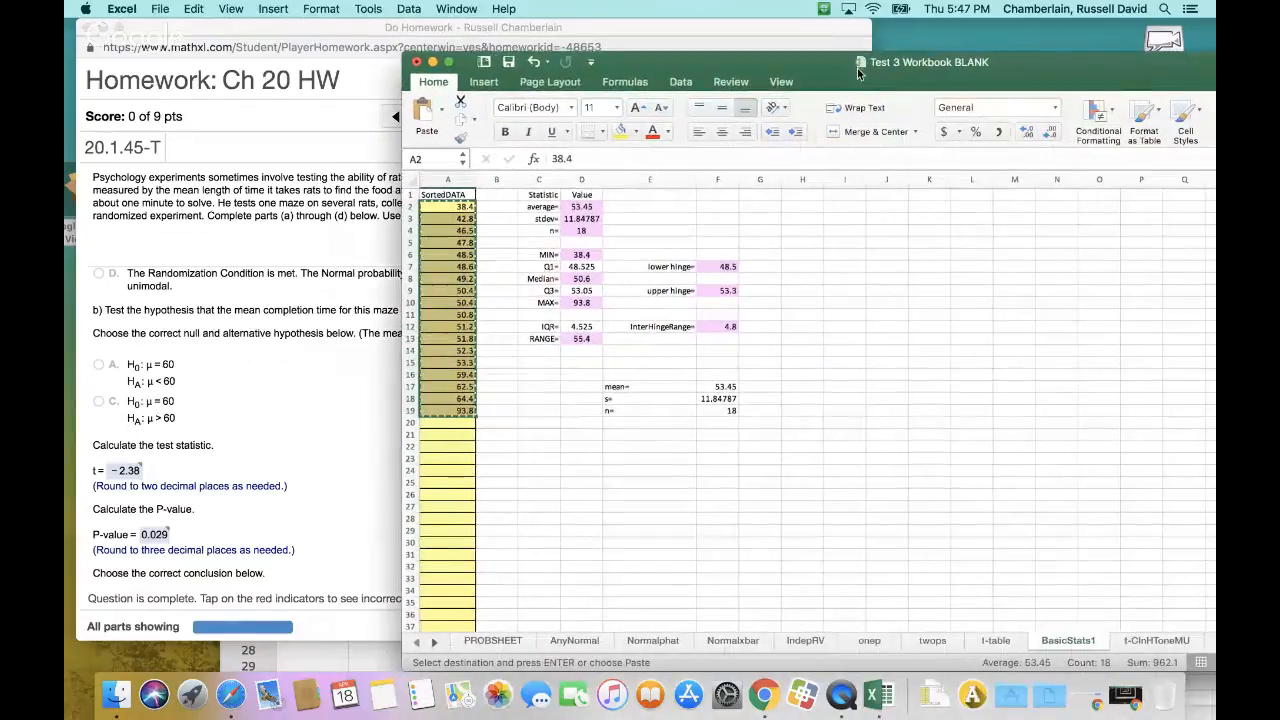
On the t-ClnHToneMU sheet, set the null hypothesis mean to 60 and the alternative to Not Equal
click(1140, 642)
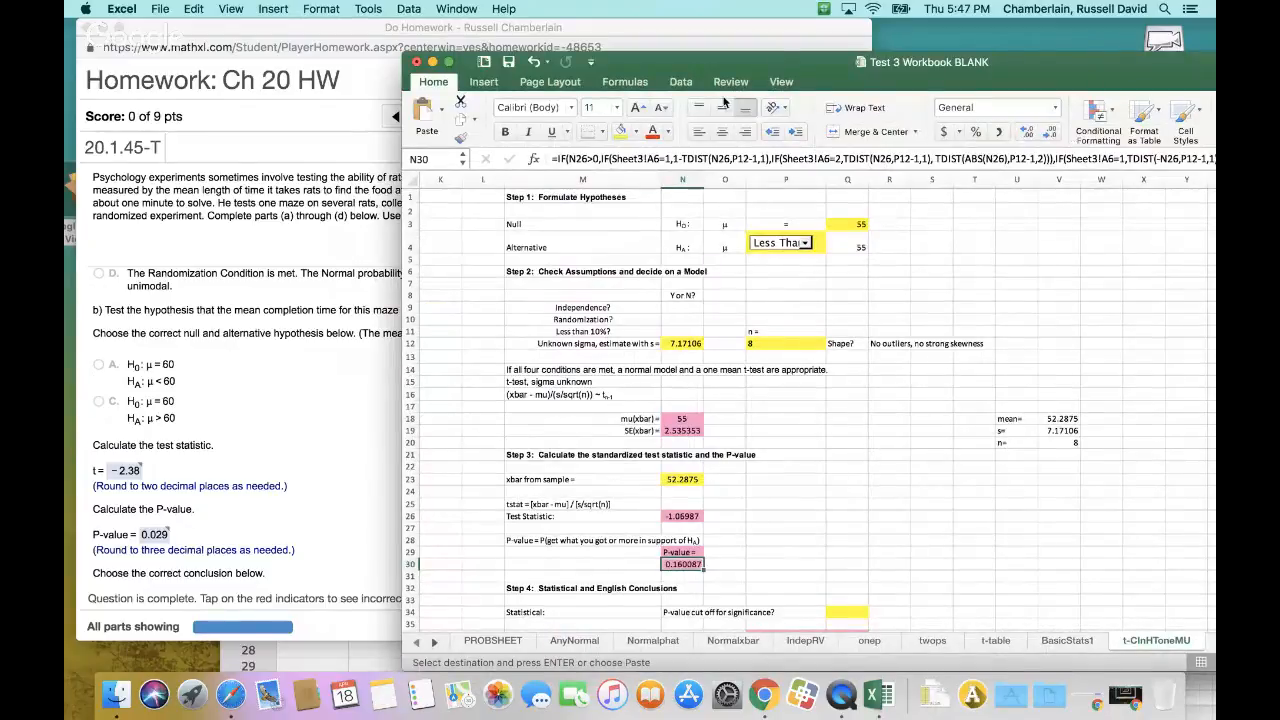
drag(773, 60, 819, 60)
click(900, 222)
drag(985, 69, 1041, 295)
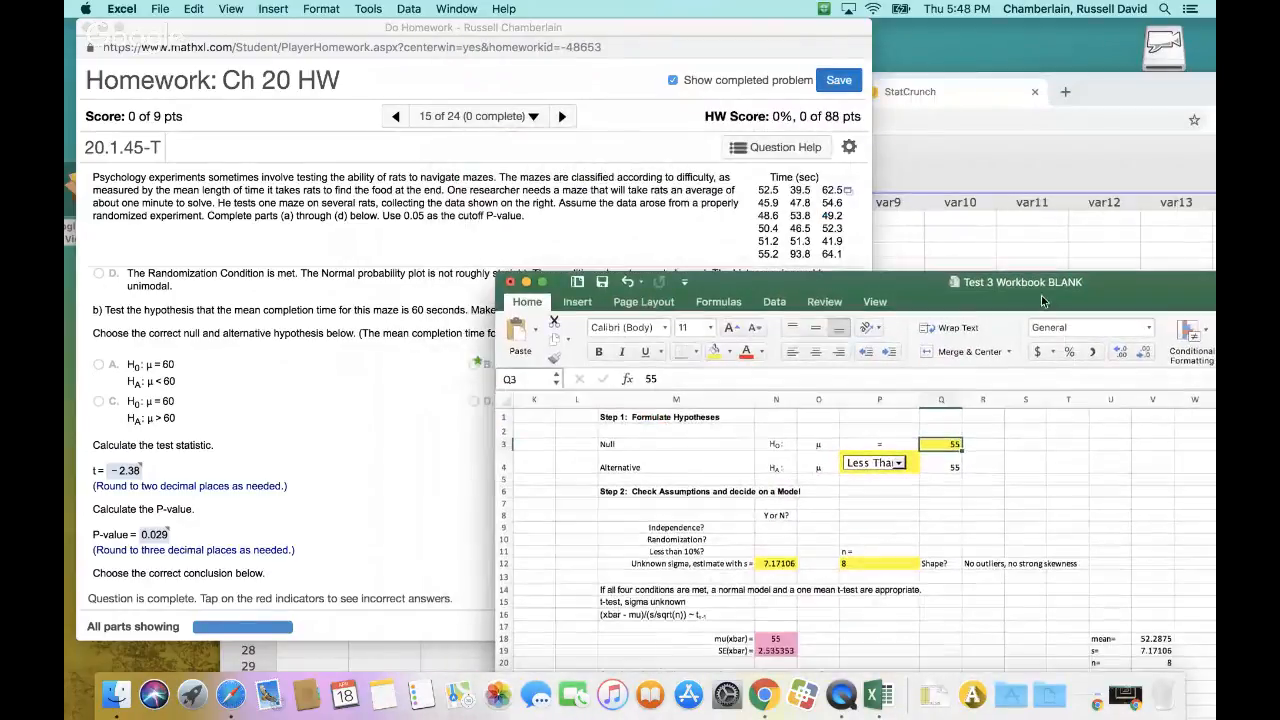
text(60)
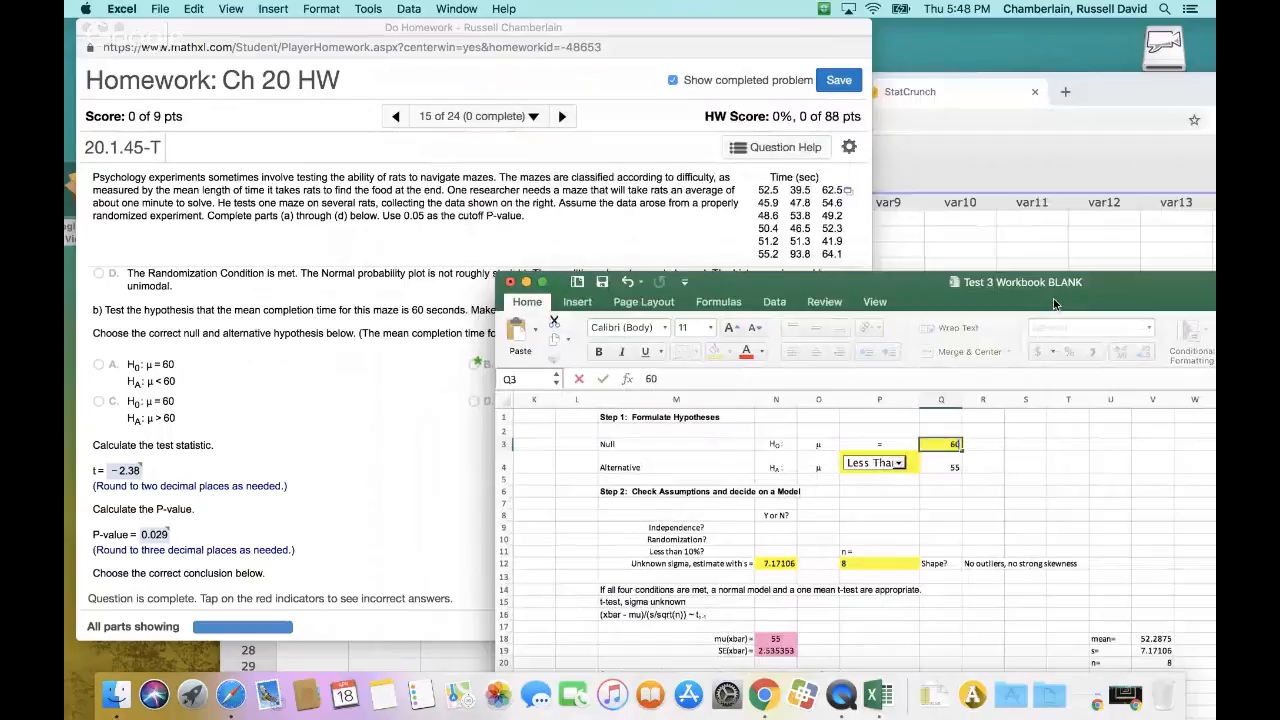
click(899, 463)
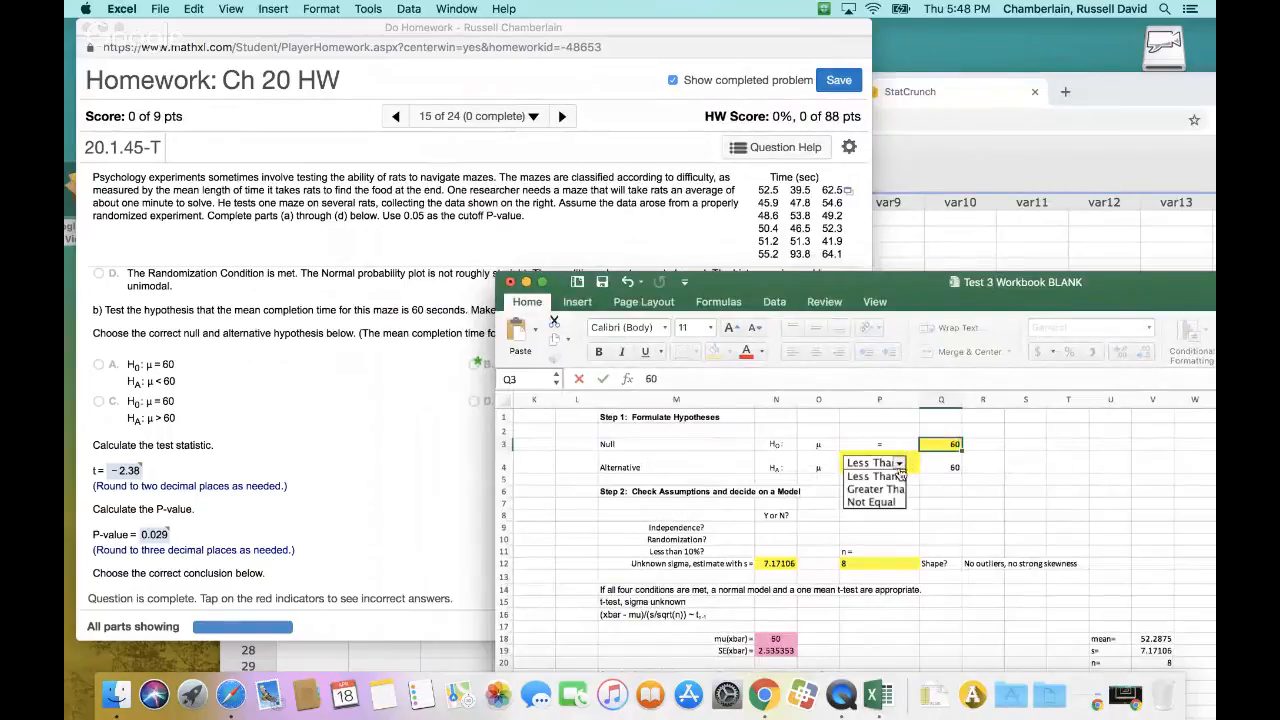
click(880, 502)
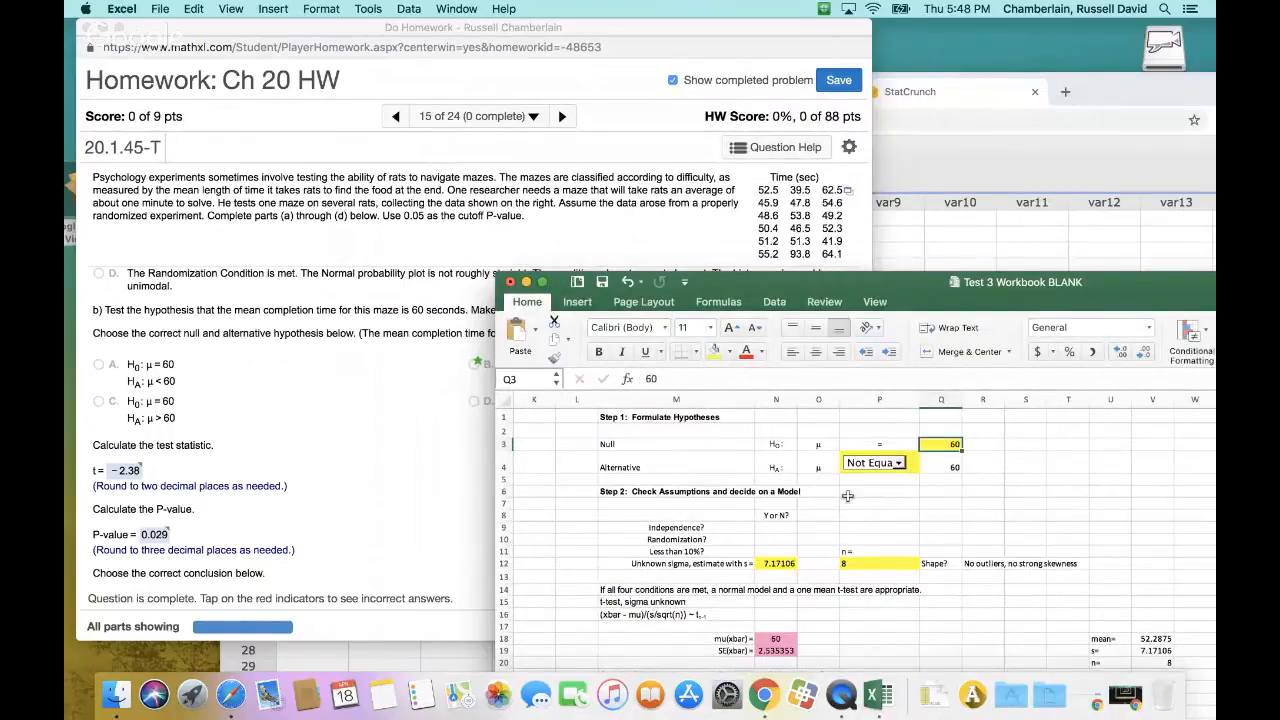
Copy the average, stdev and n labels with their values from C2:D4 on the BasicStats1 sheet
drag(929, 273, 770, 291)
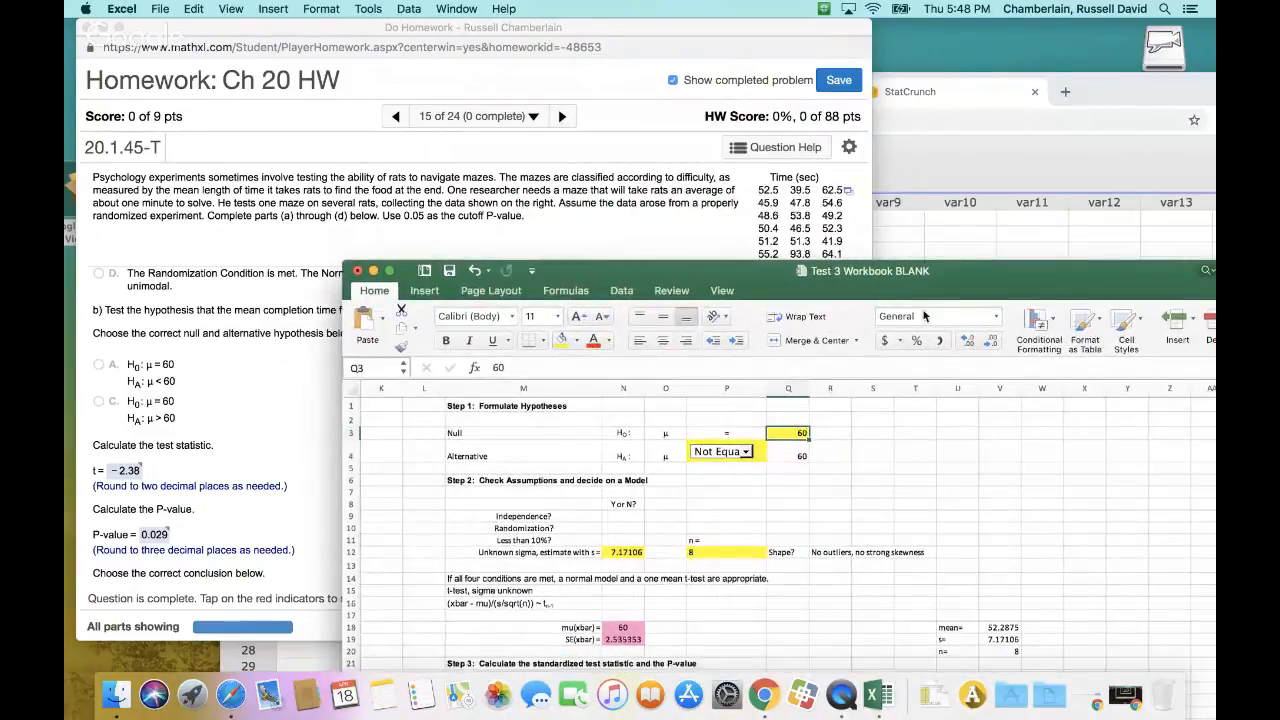
drag(894, 266, 934, 58)
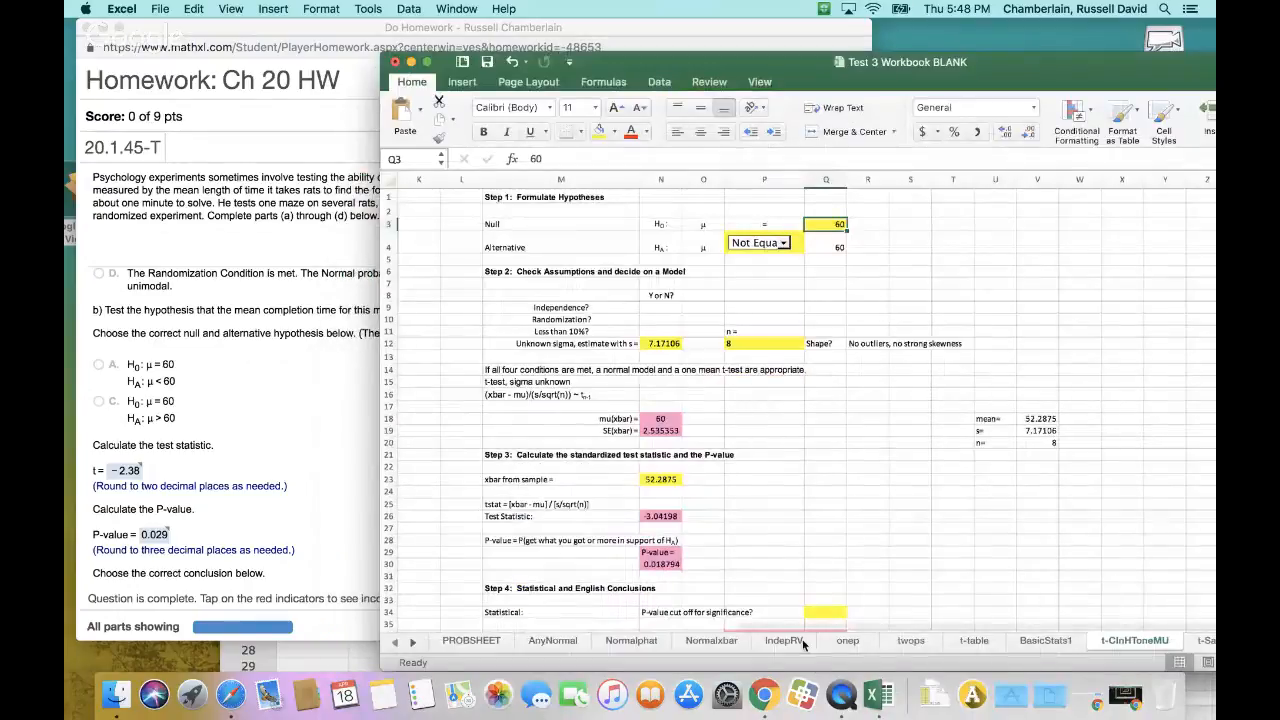
click(1043, 640)
mouse_move(560, 207)
mouse_down()
mouse_move(561, 230)
mouse_move(535, 215)
mouse_move(565, 231)
mouse_up()
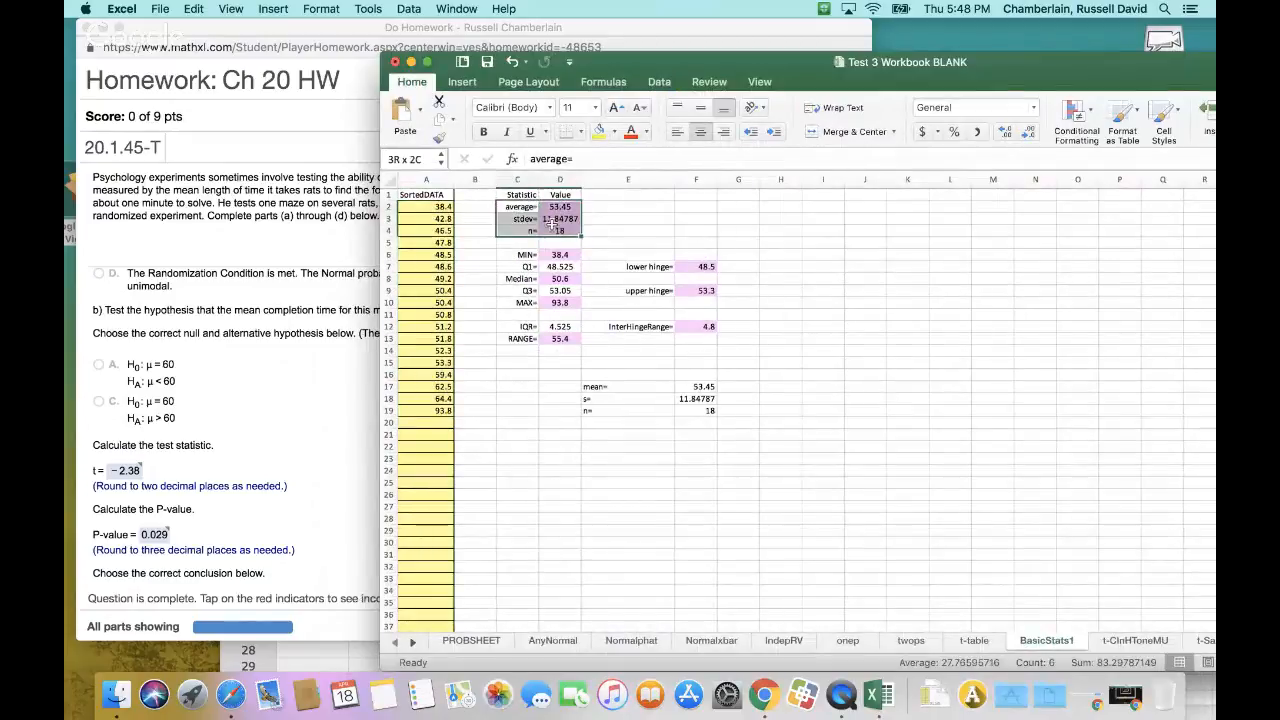
key(super+c)
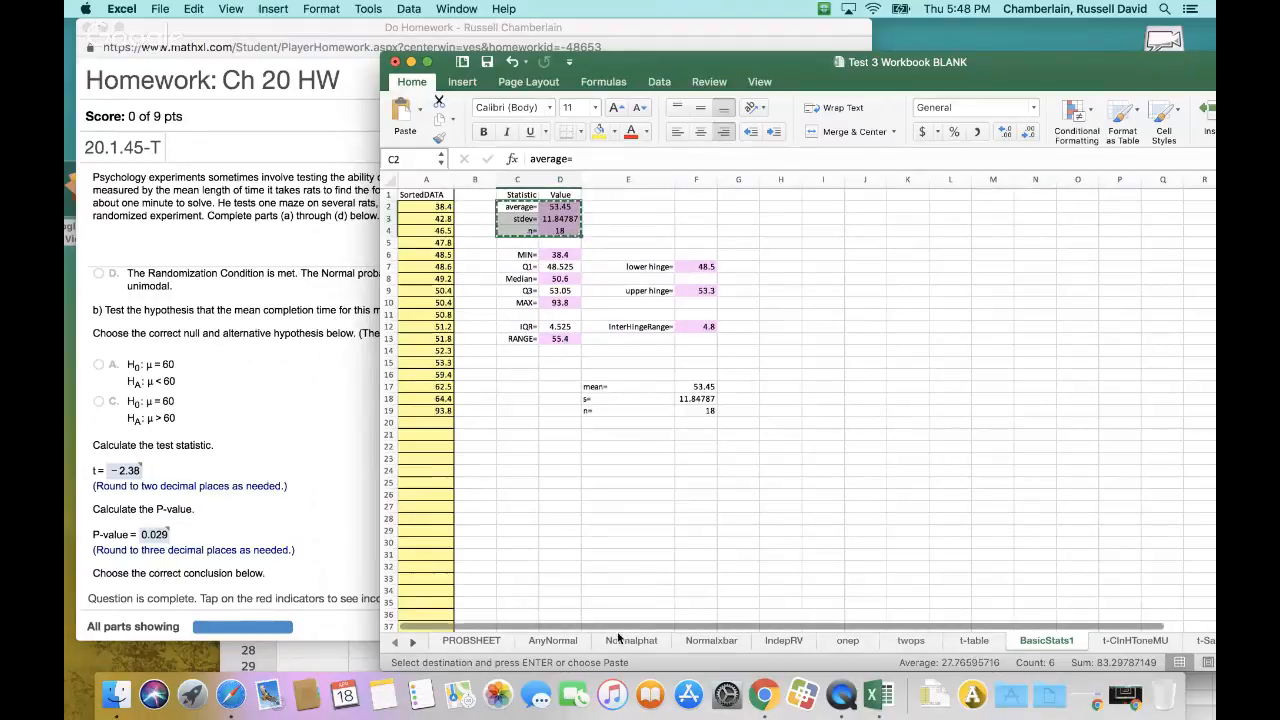
Paste the copied statistics as values only over the mean, s and n block starting at U18 on the t-ClnHToneMU sheet
click(1134, 640)
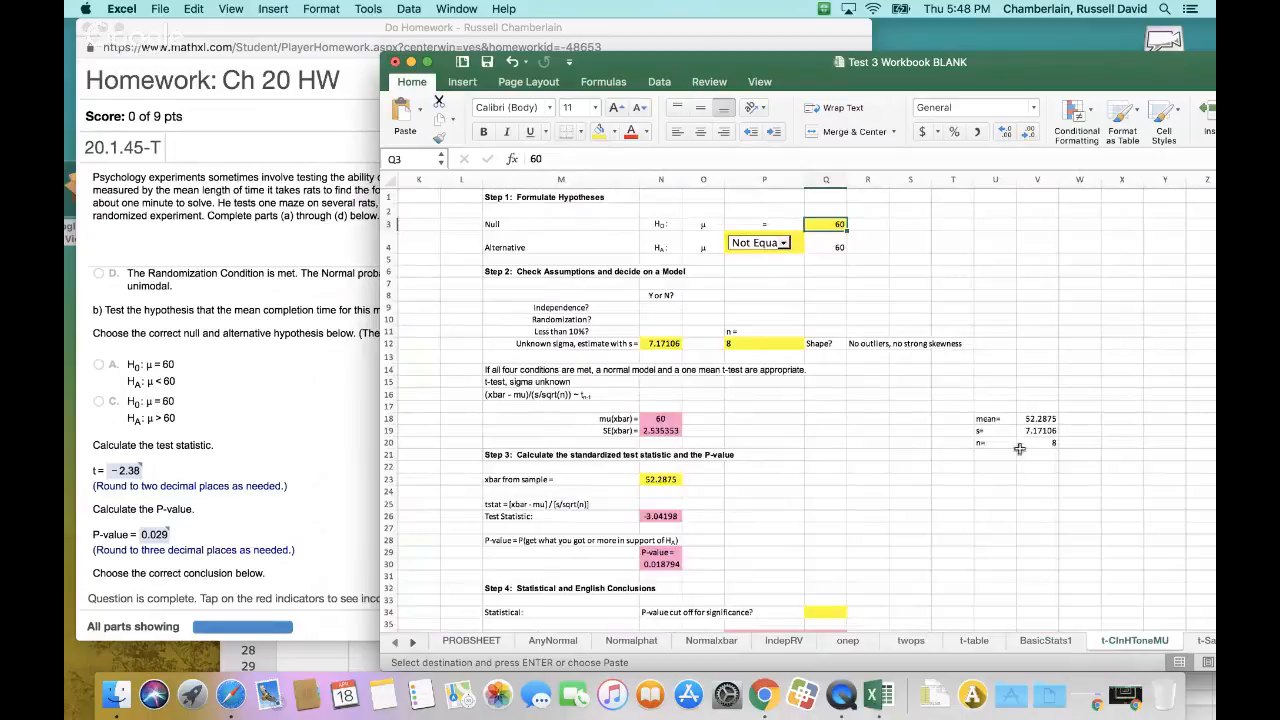
drag(994, 422, 1029, 442)
click(988, 420)
key(super+v)
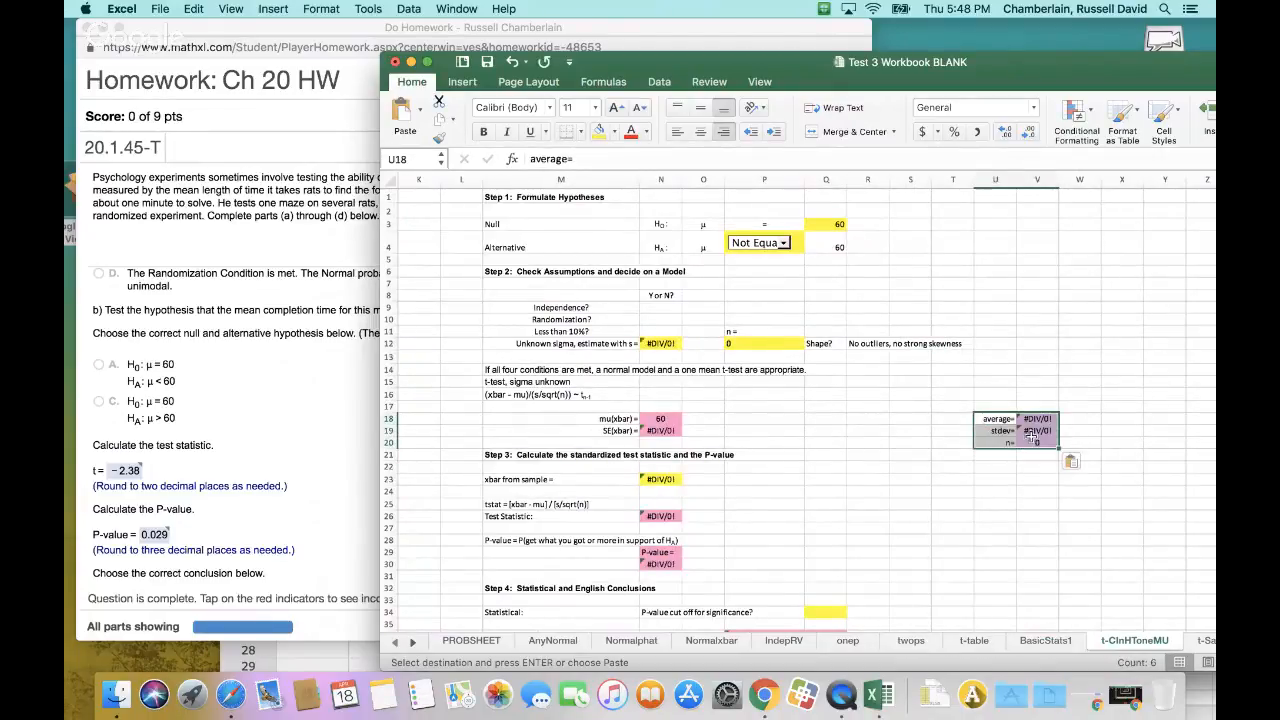
click(1082, 462)
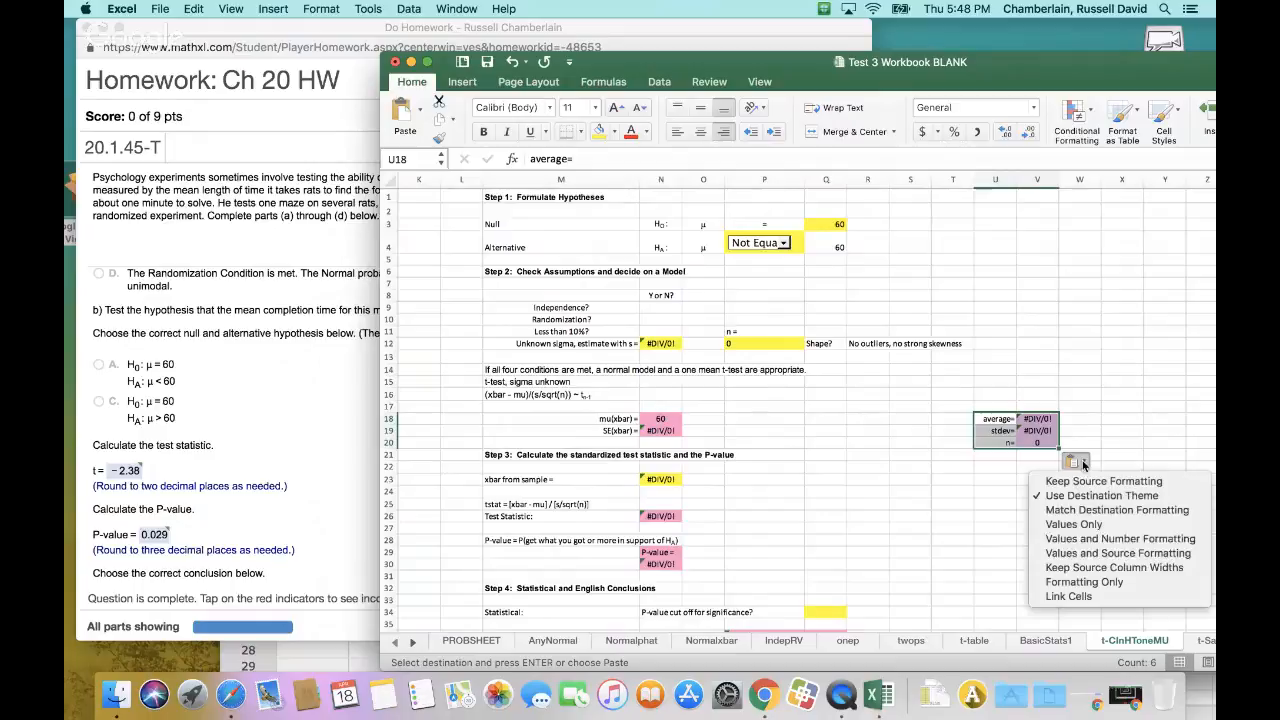
click(1075, 524)
click(1040, 420)
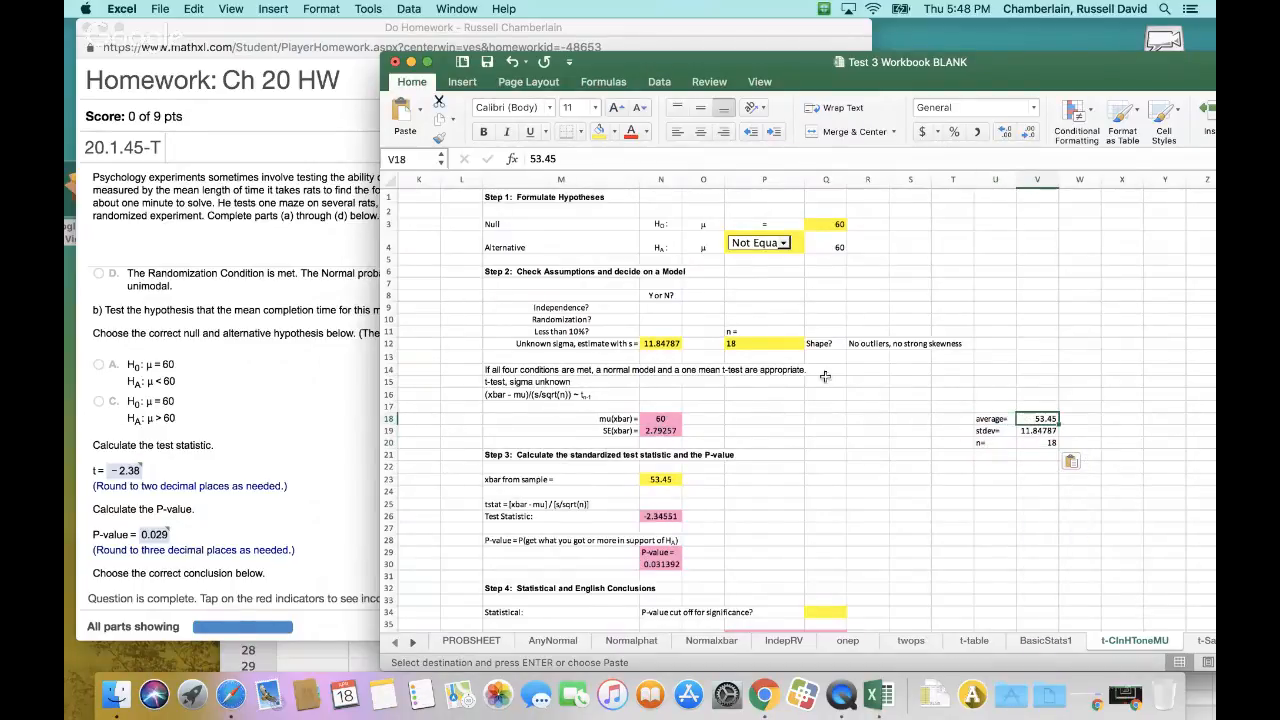
Link the n cell P12 to V20 and the estimated s cell N12 to the standard deviation in V19
click(764, 344)
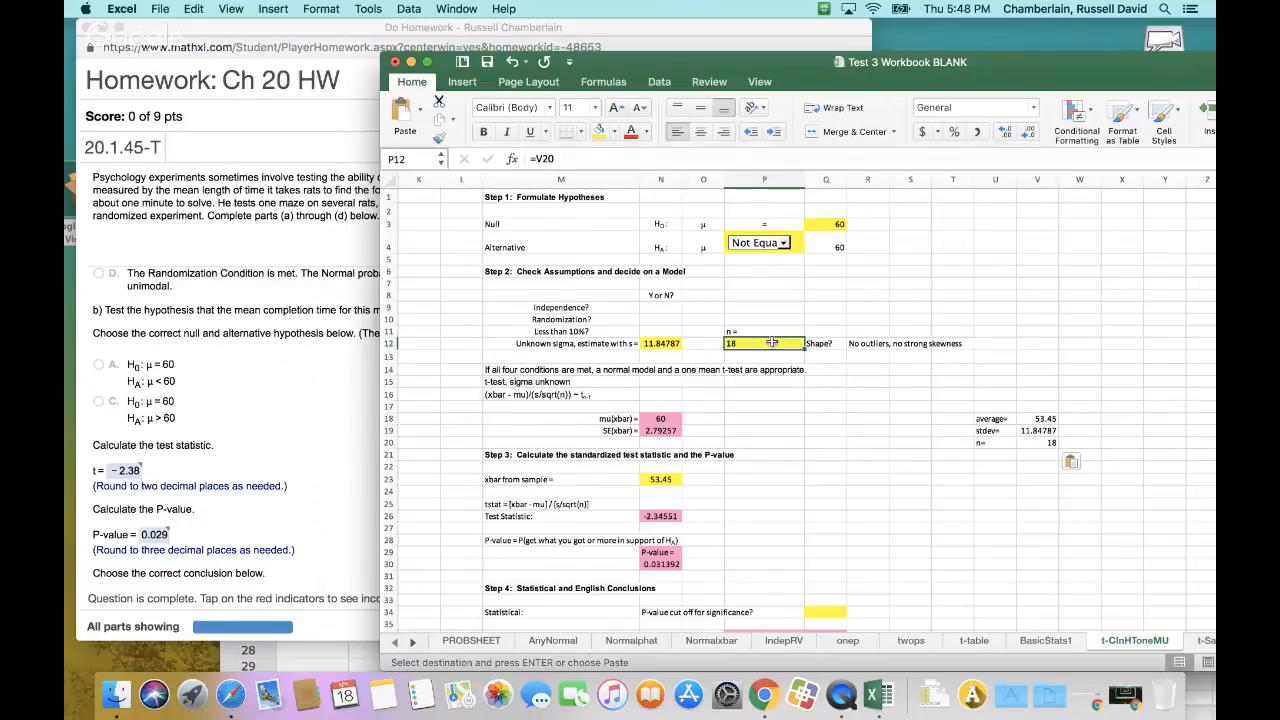
text(=)
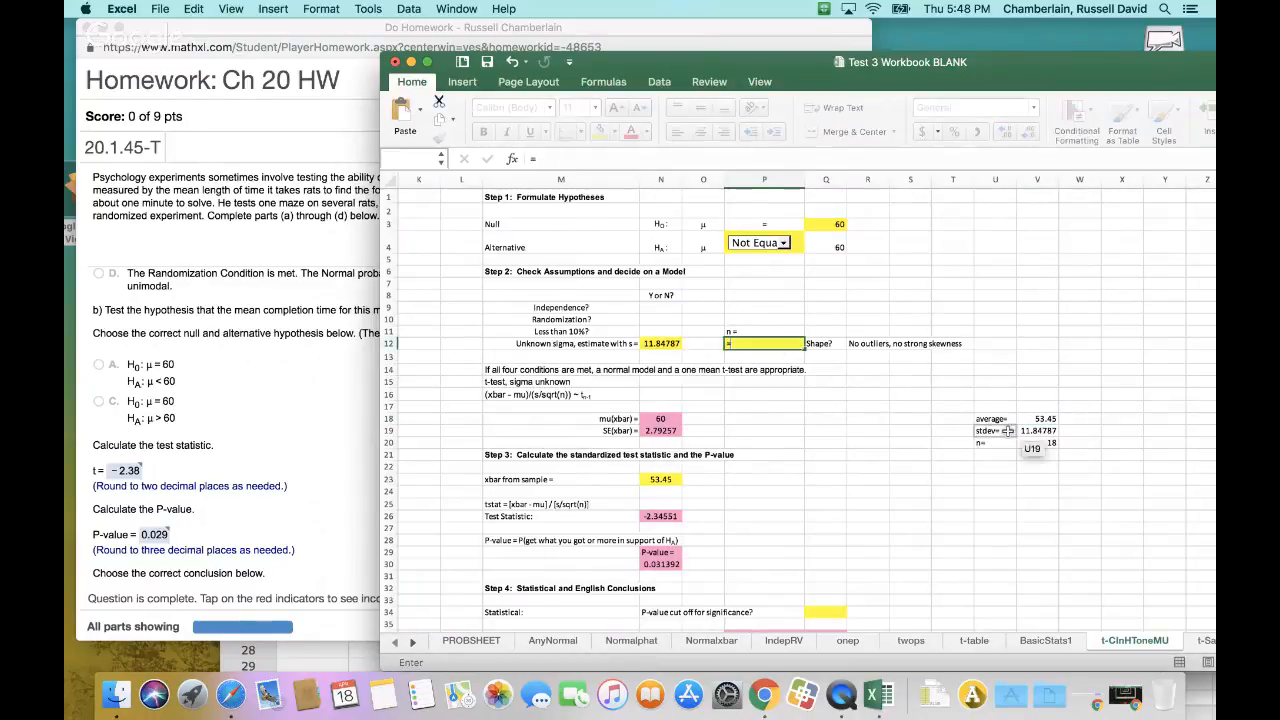
click(1033, 443)
key(Return)
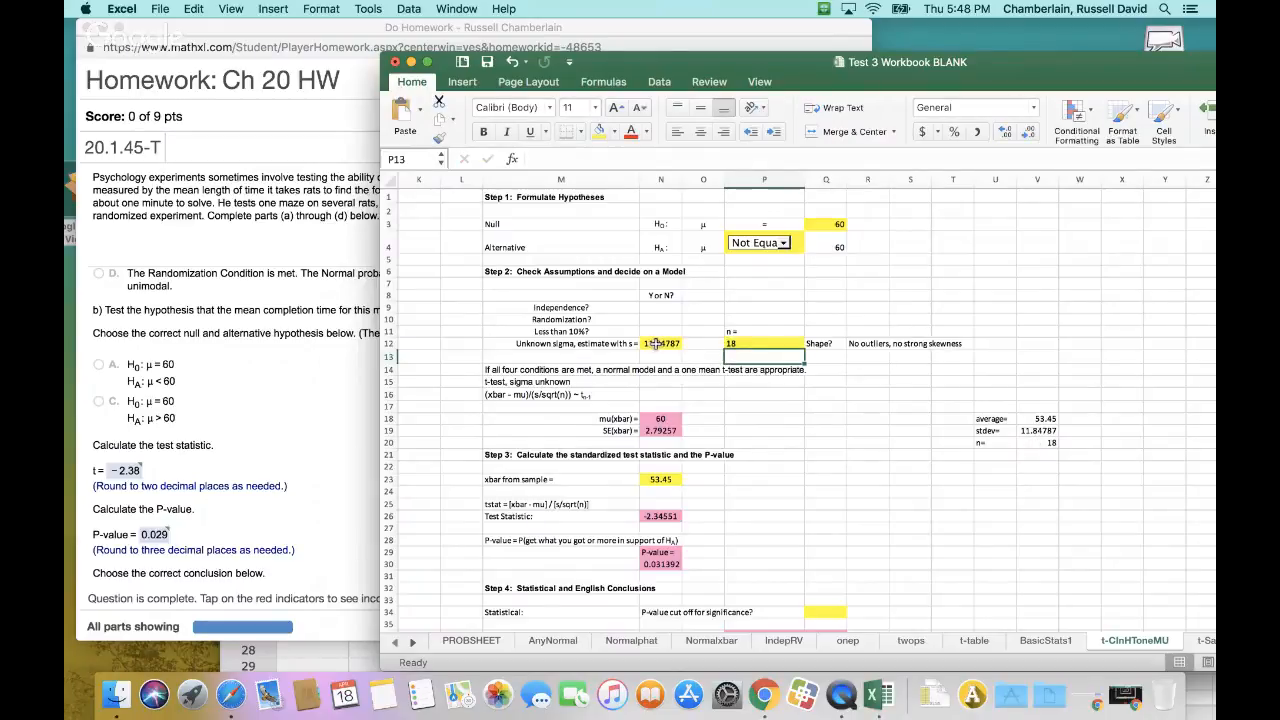
click(655, 343)
text(=)
click(1028, 430)
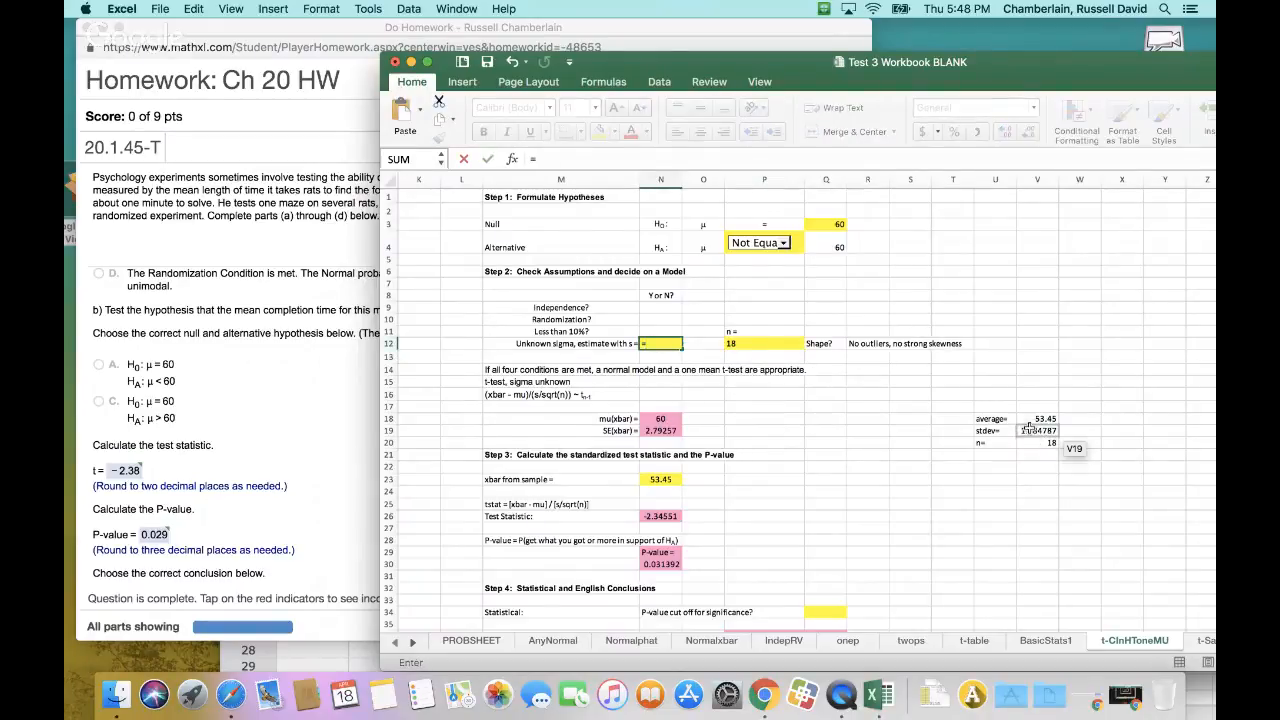
click(1028, 430)
key(Return)
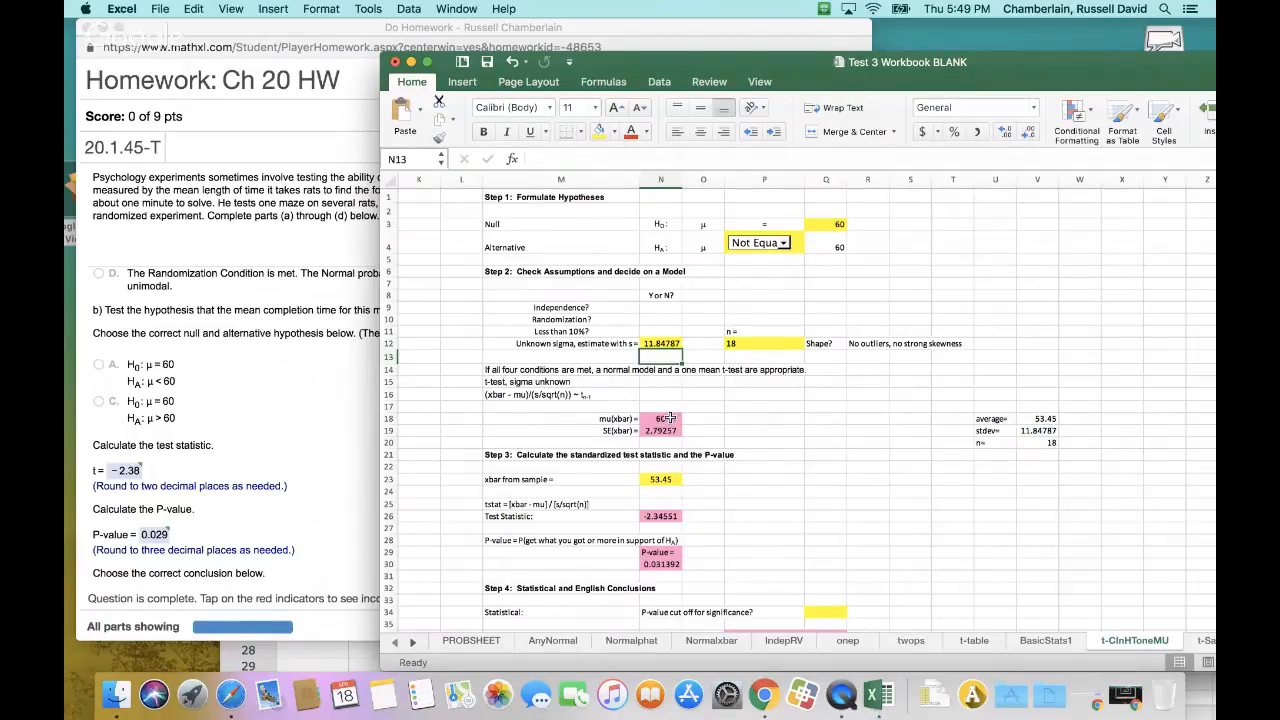
Link the xbar from sample cell N23 to the average in V18 and return to the homework window
click(668, 478)
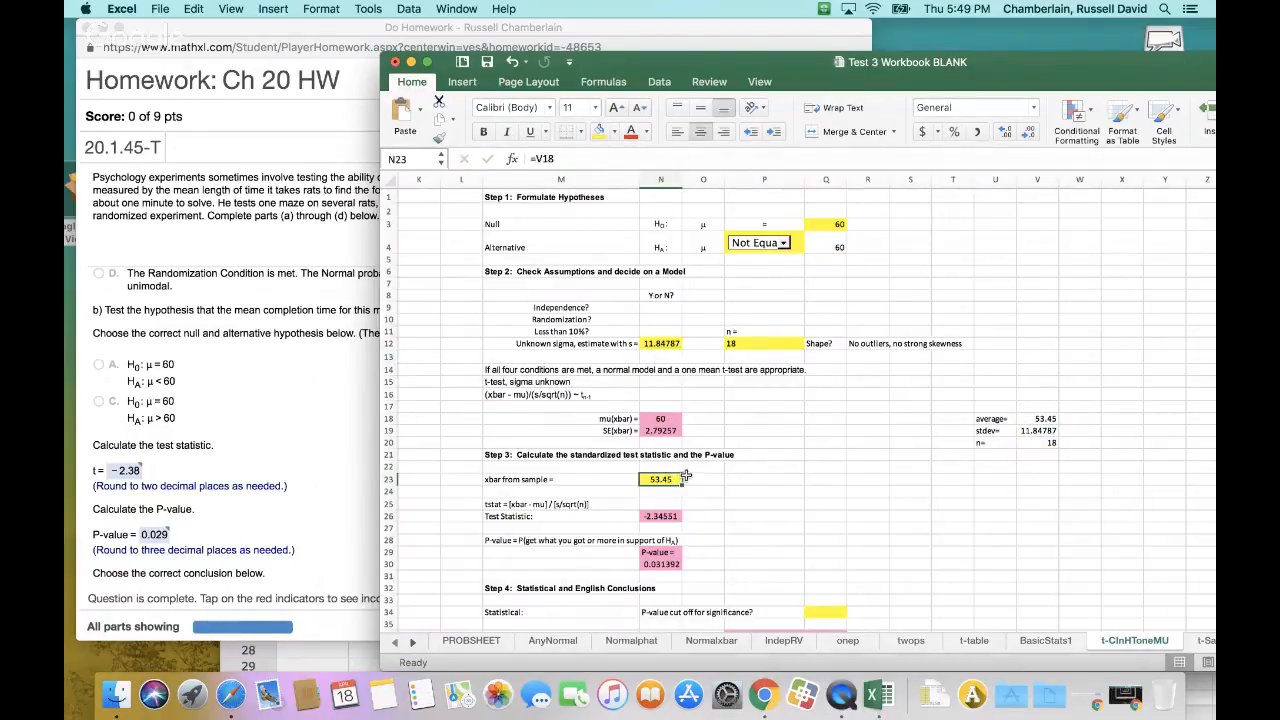
text(=)
click(1038, 419)
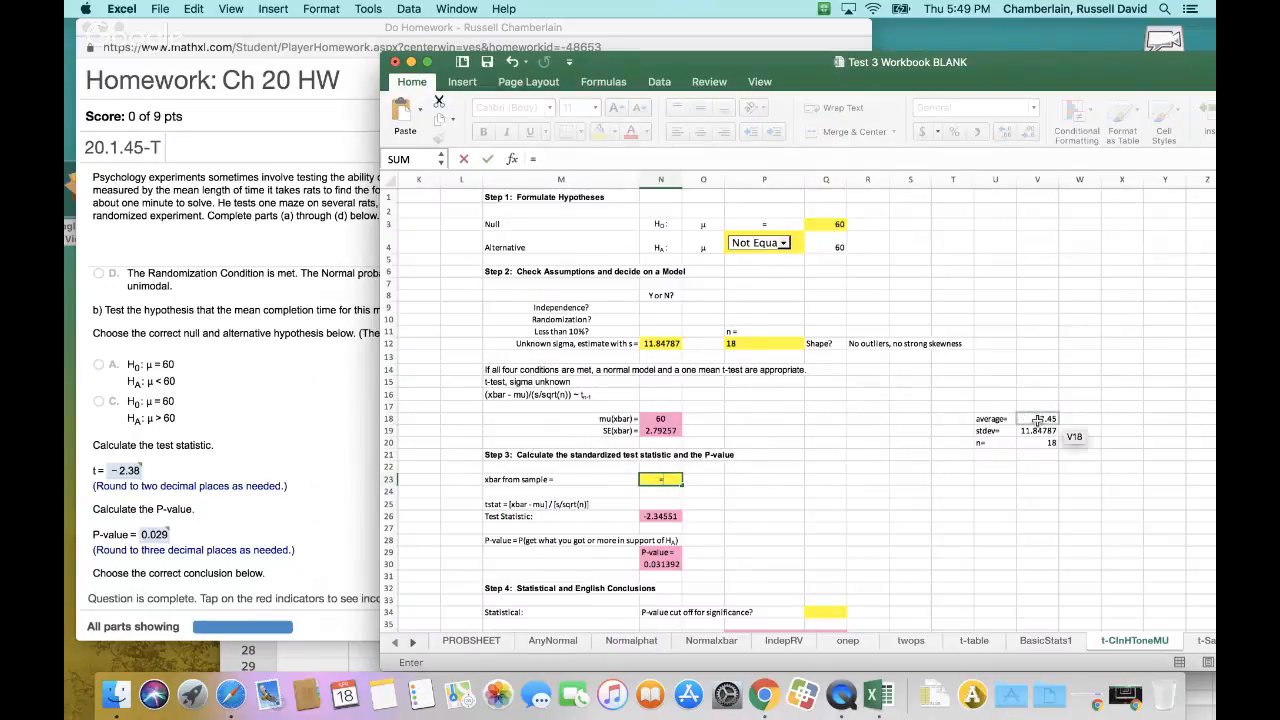
key(Return)
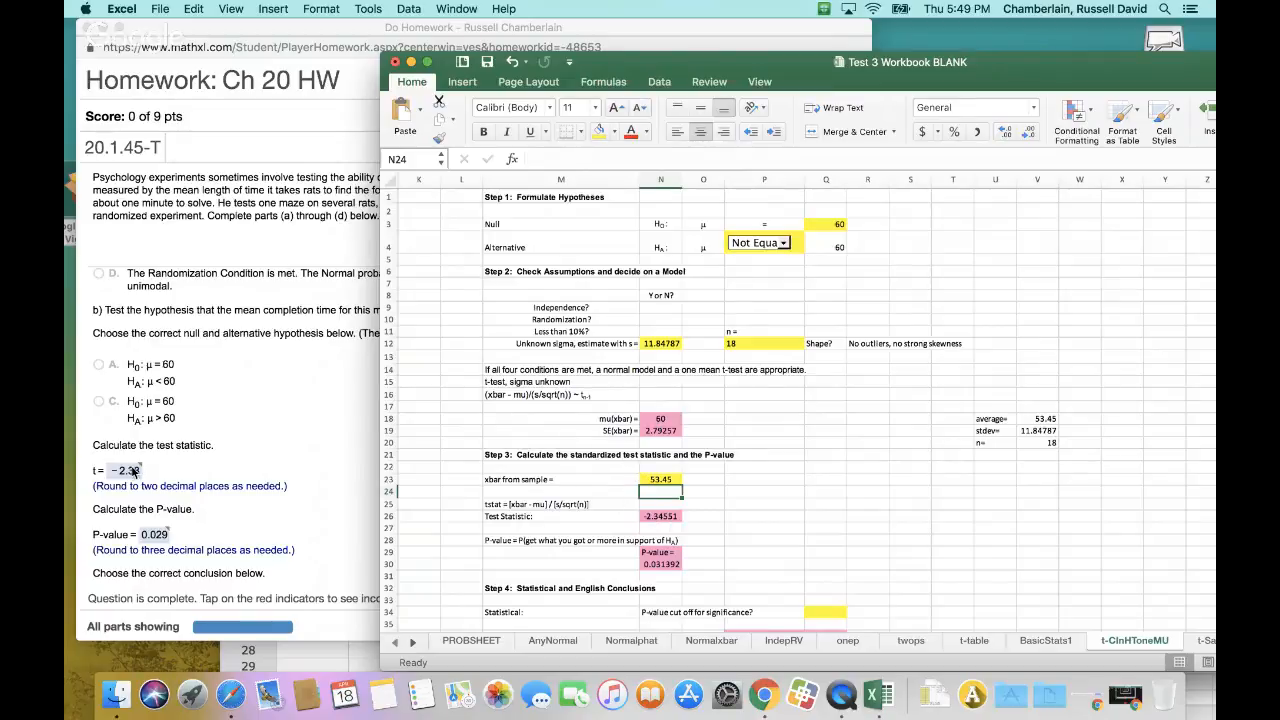
click(219, 428)
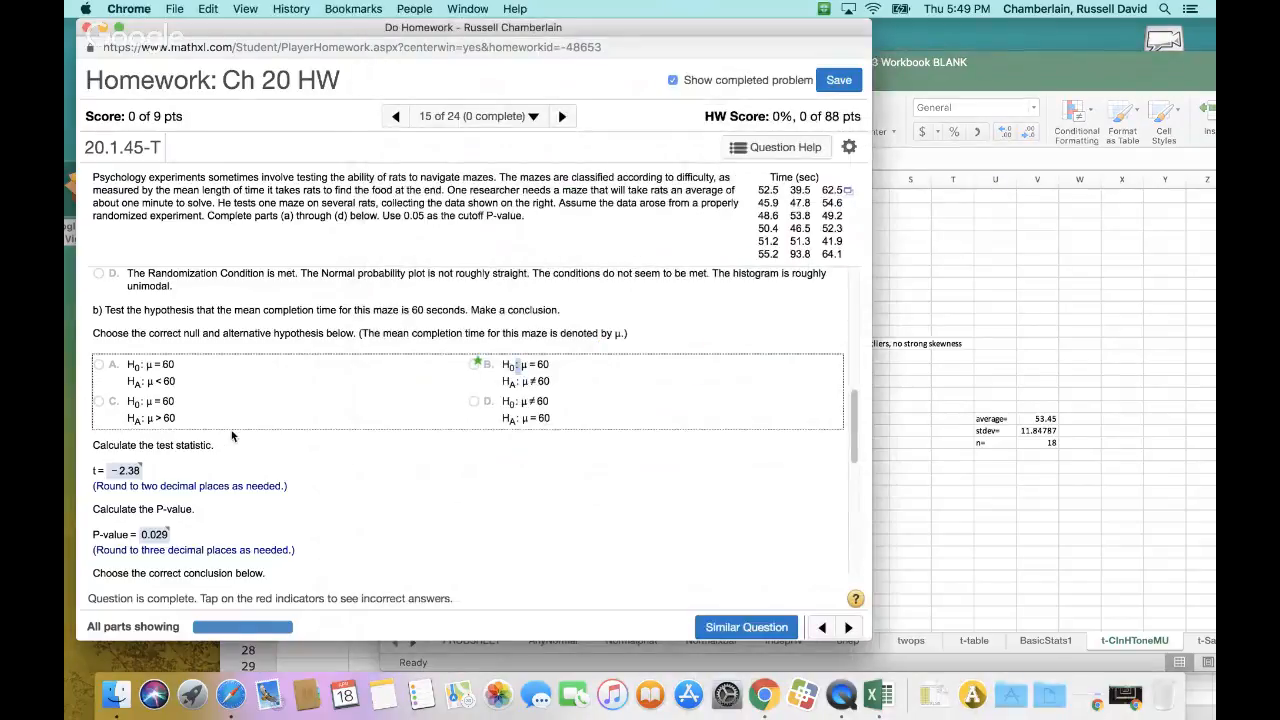
Compare the test statistic in N26 of the t-test sheet with the homework's correct answer and tolerance for t
click(1004, 328)
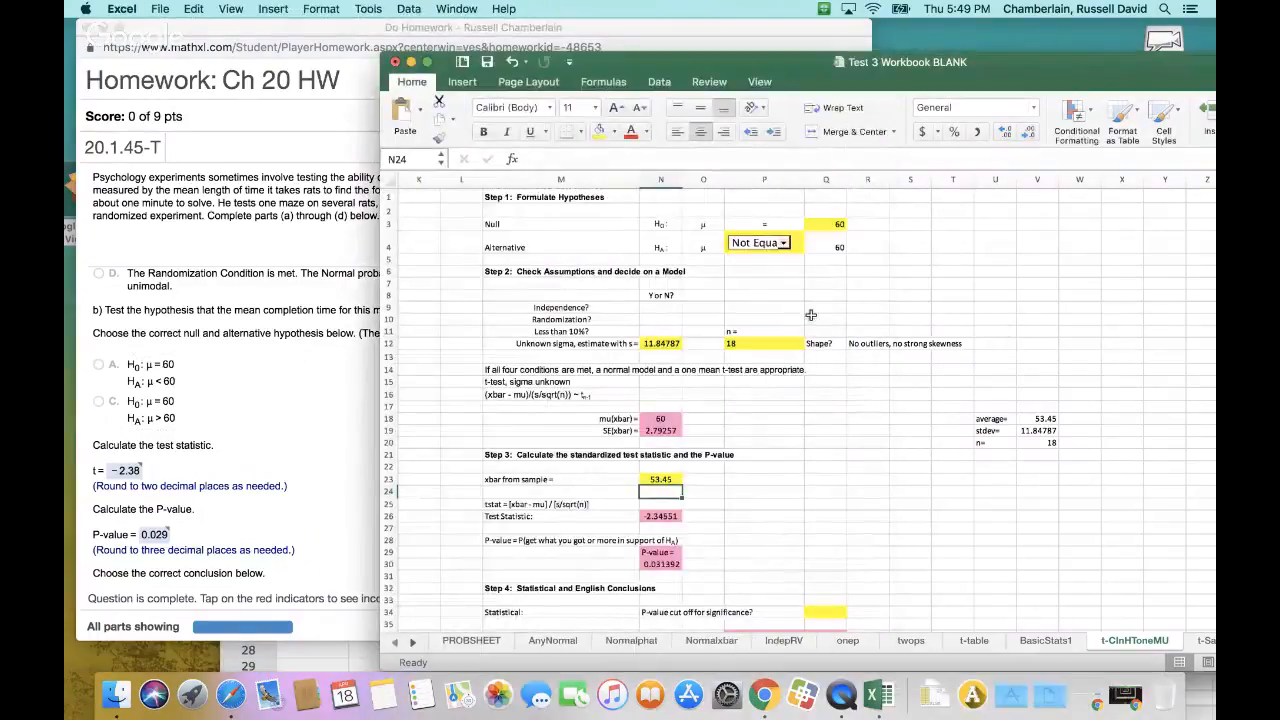
scroll(816, 313, down, 1)
scroll(784, 327, up, 1)
click(662, 516)
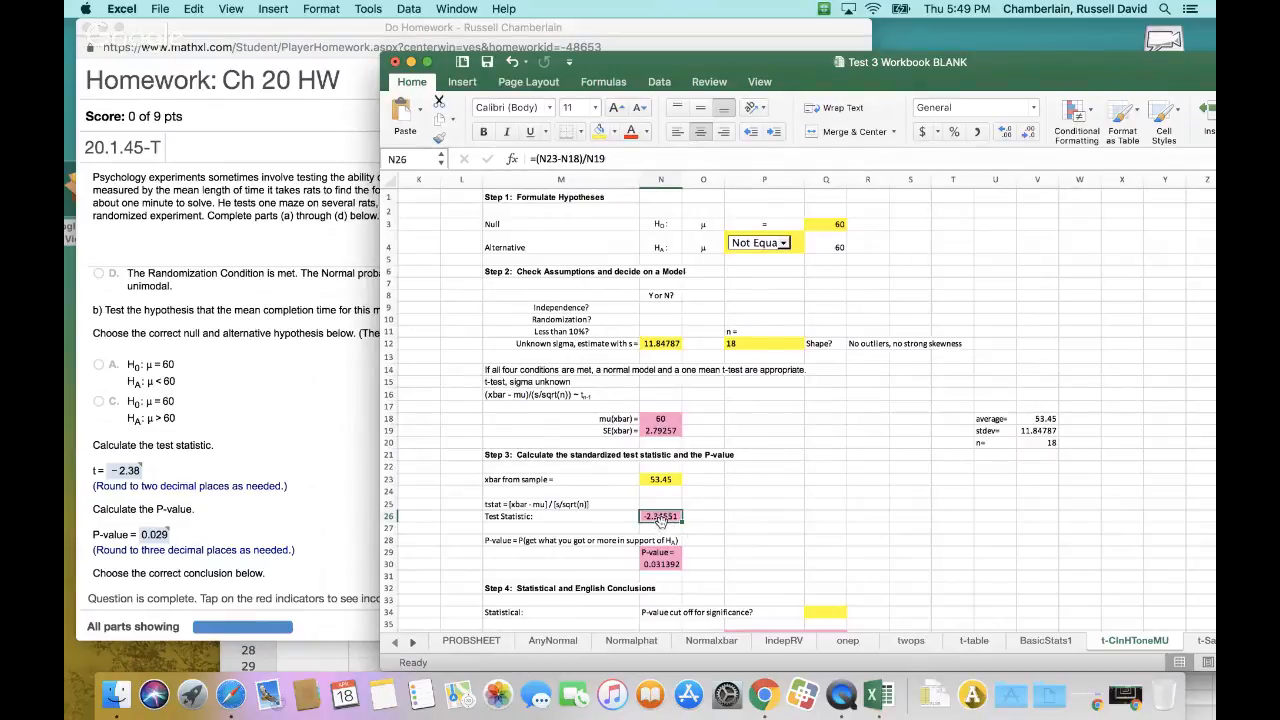
click(134, 474)
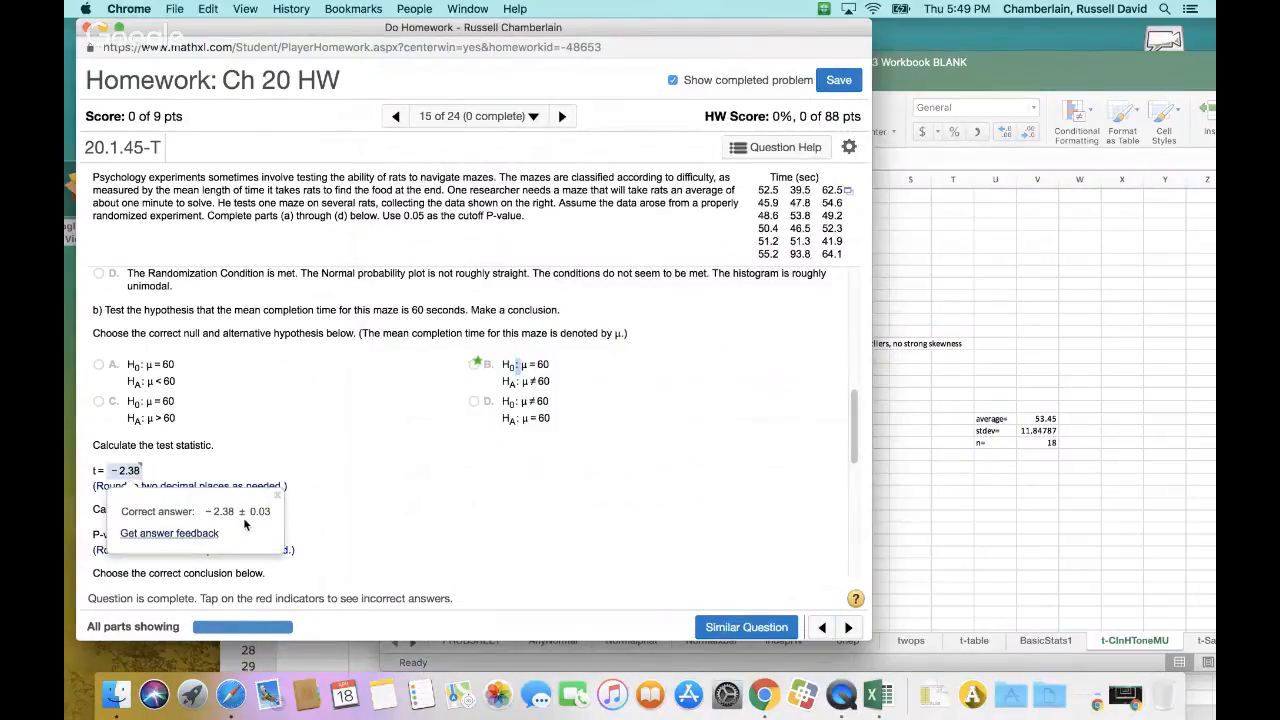
click(890, 514)
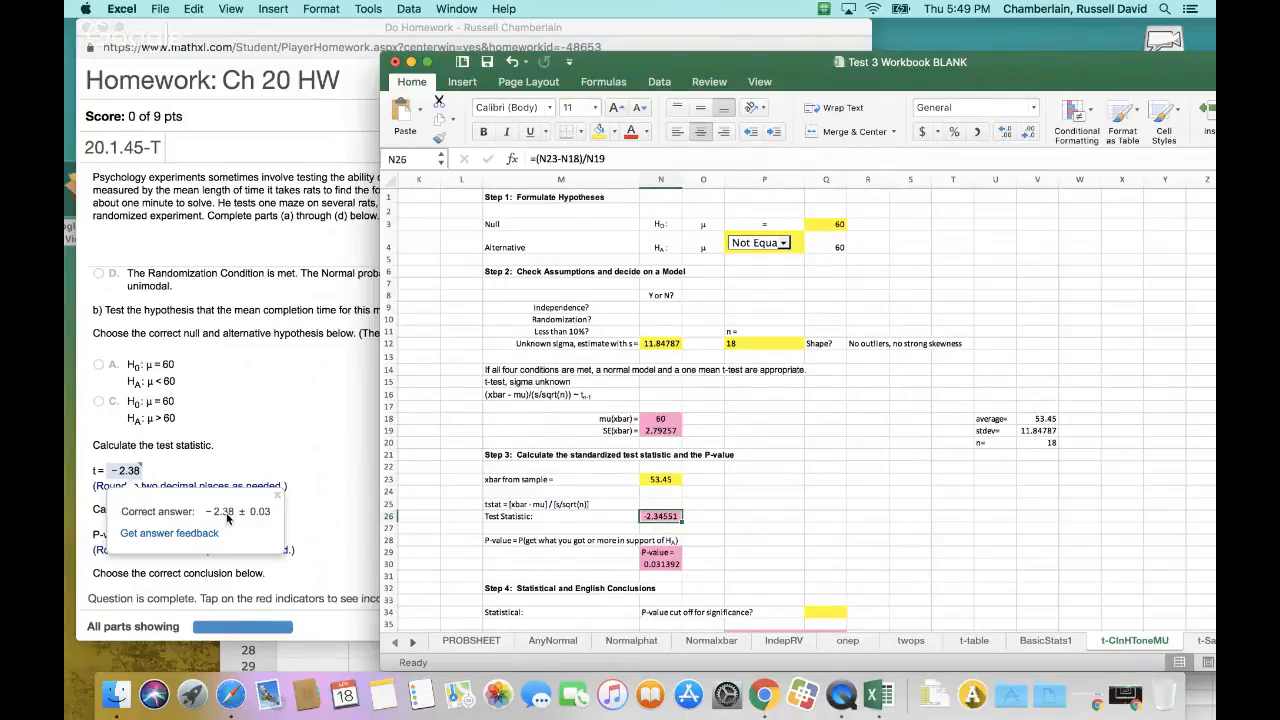
click(264, 460)
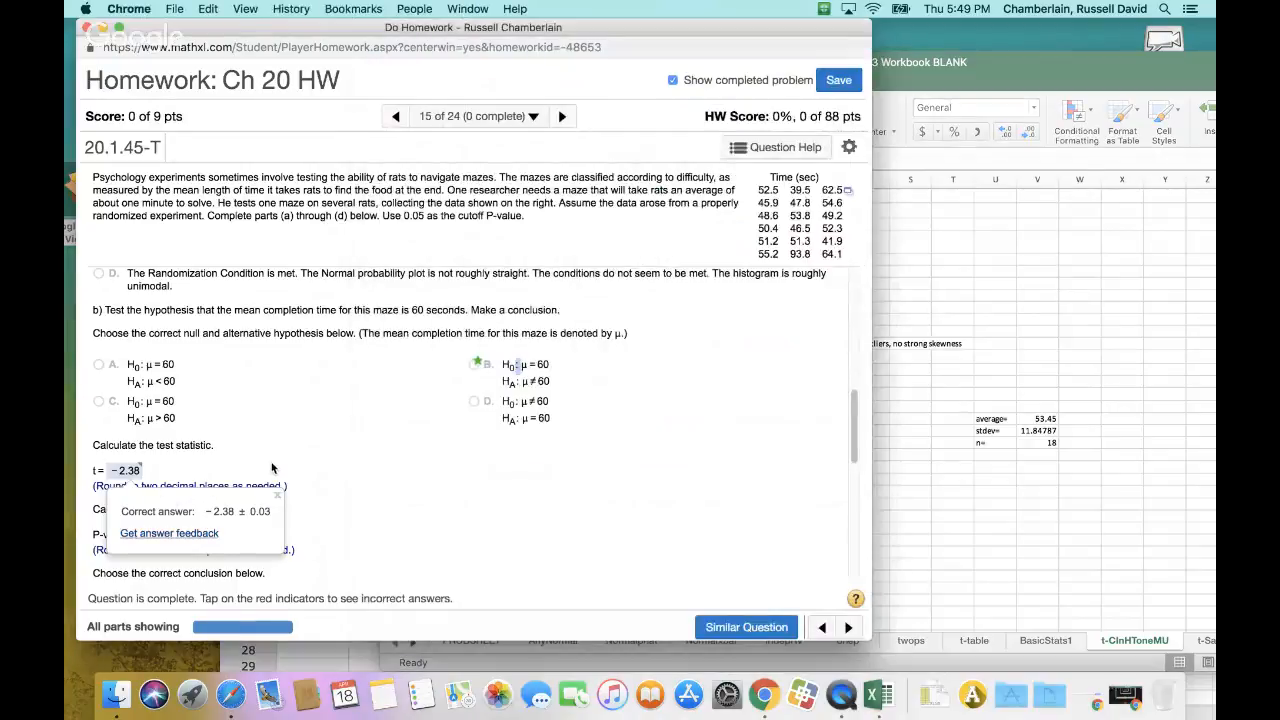
Rearrange the workbook window to compare the t-test sheet's inputs with the homework question, closing the answer pop-up
click(966, 64)
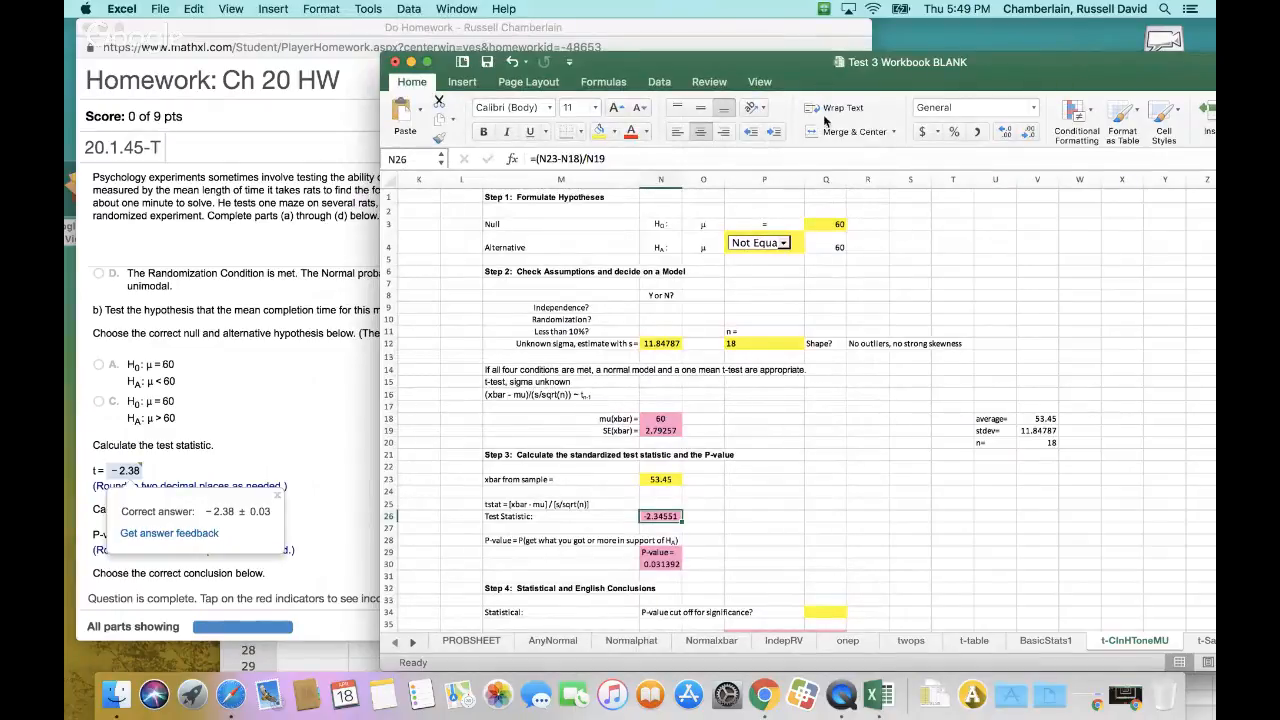
drag(798, 65, 1026, 220)
click(450, 442)
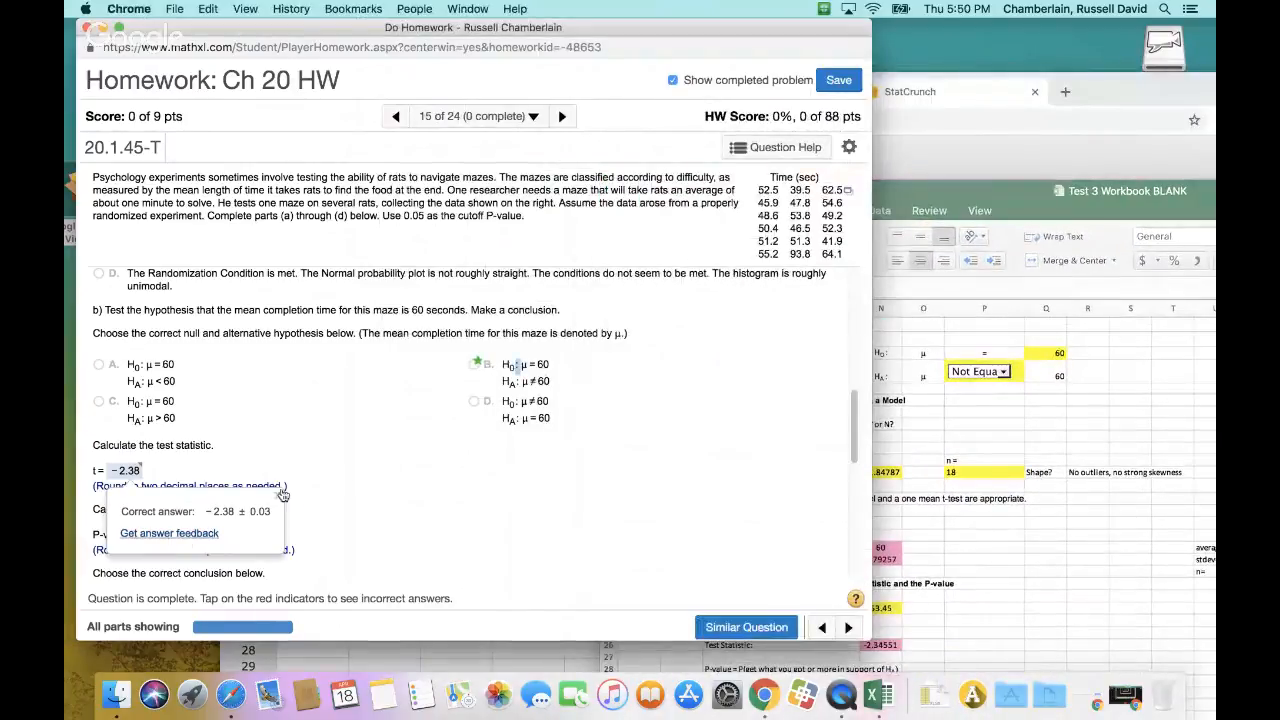
scroll(360, 468, down, 1)
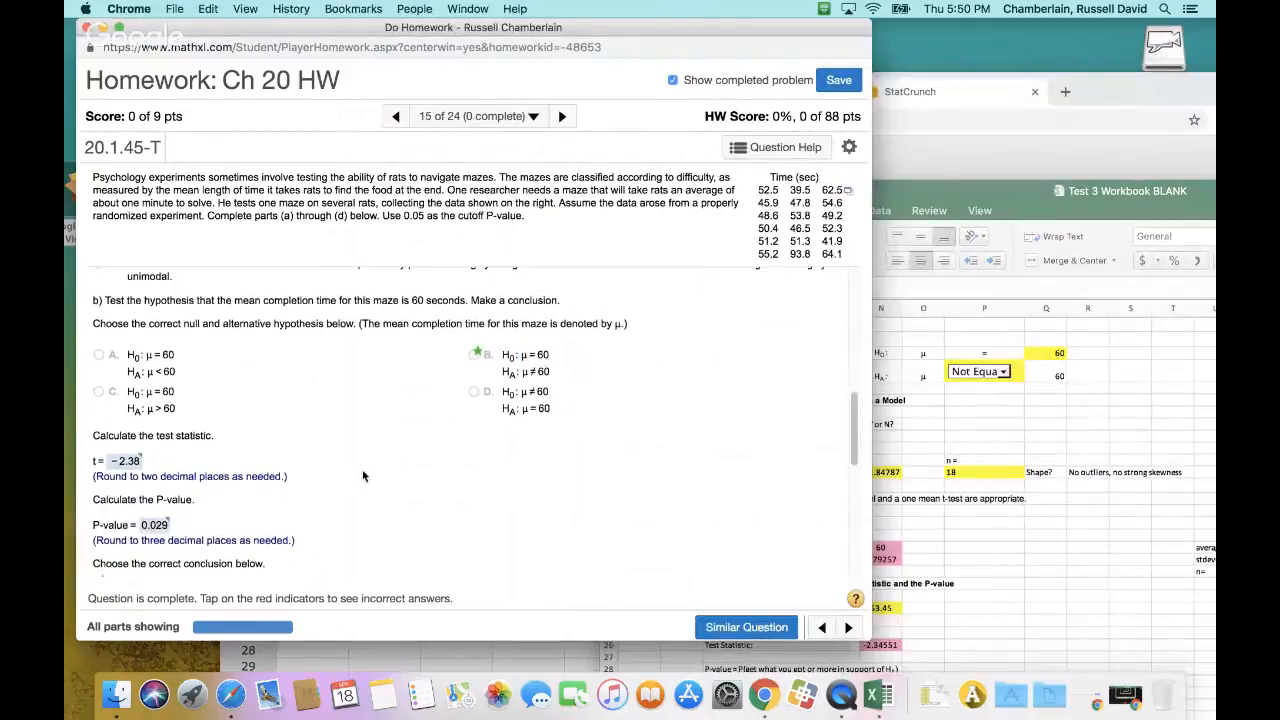
drag(1086, 192, 1013, 63)
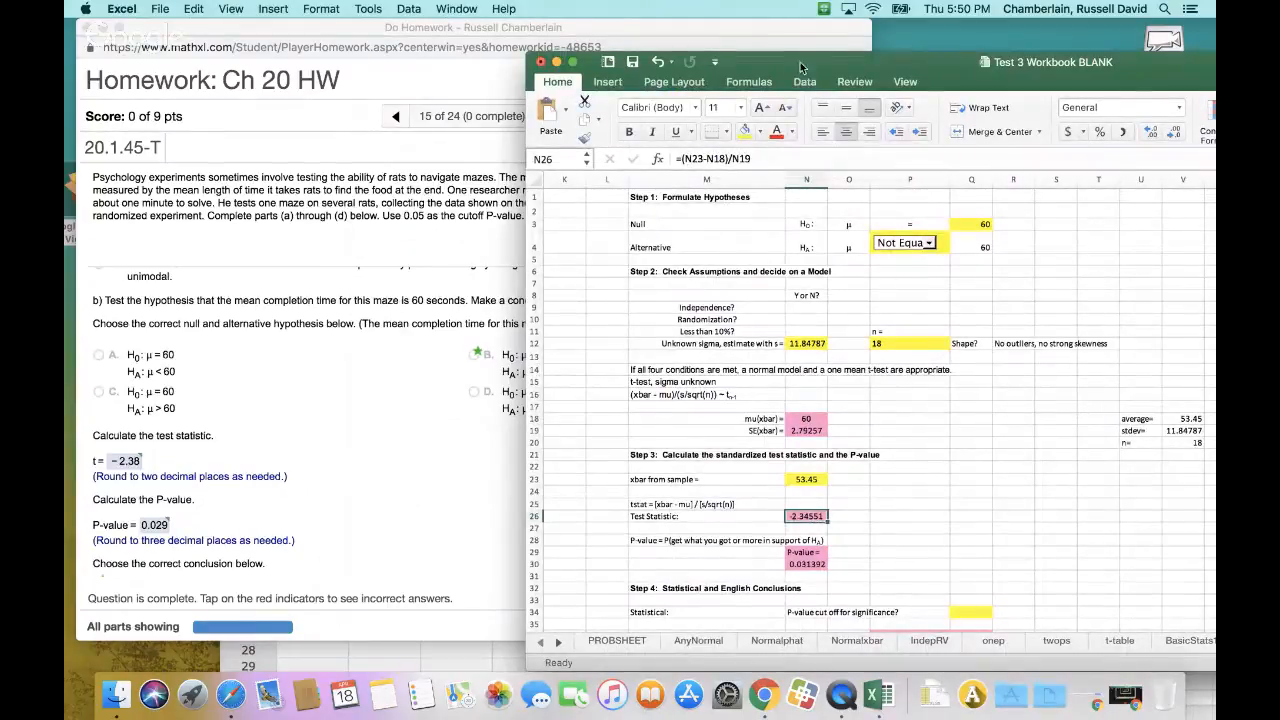
drag(800, 62, 850, 283)
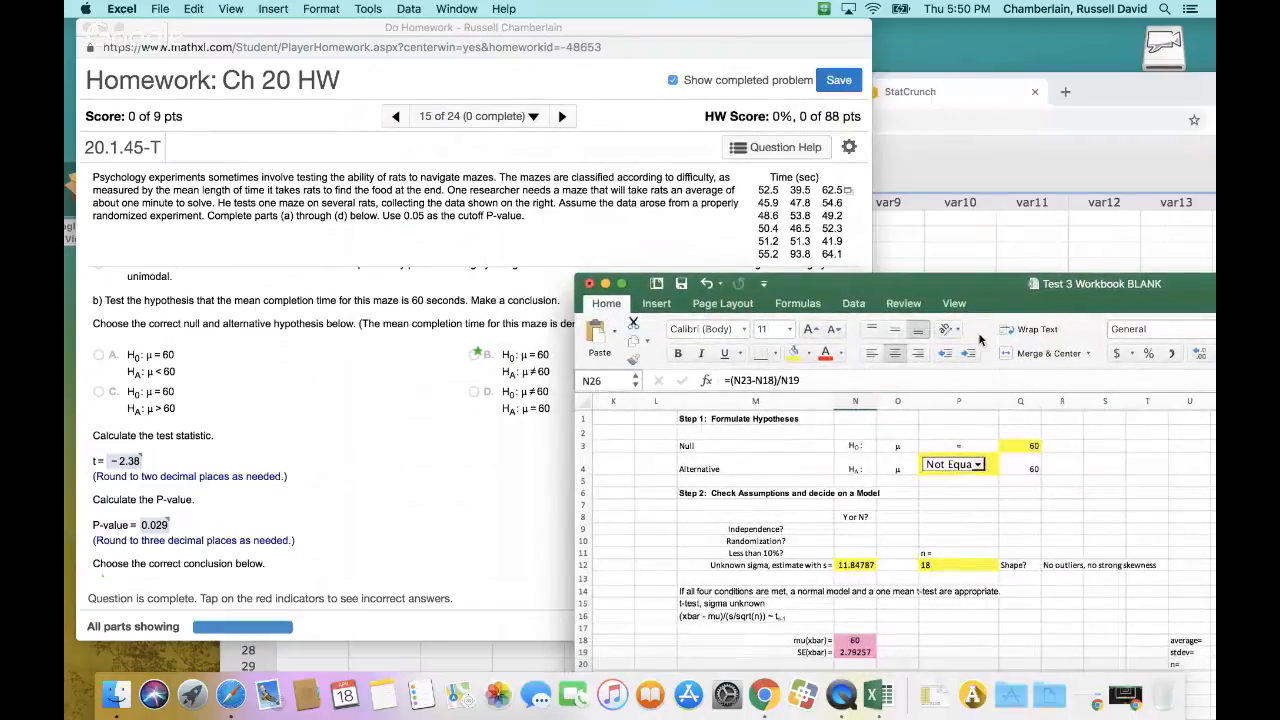
drag(1002, 286, 739, 62)
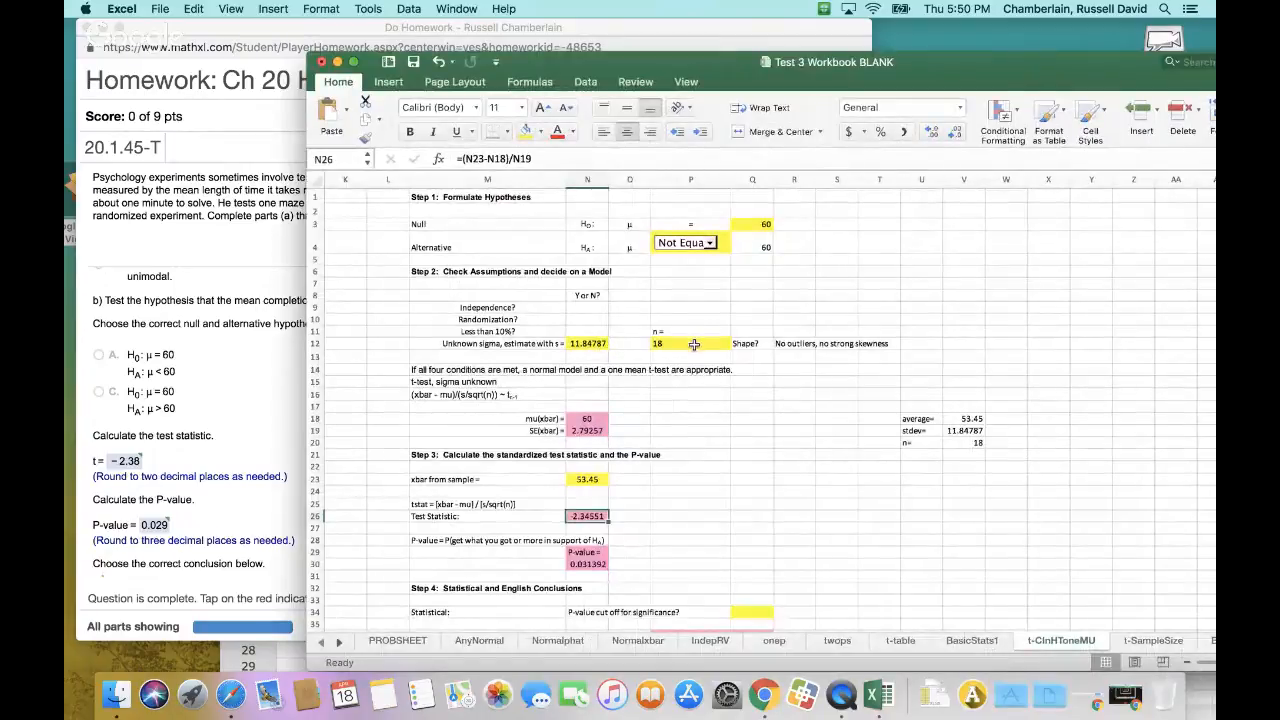
drag(1009, 82, 802, 340)
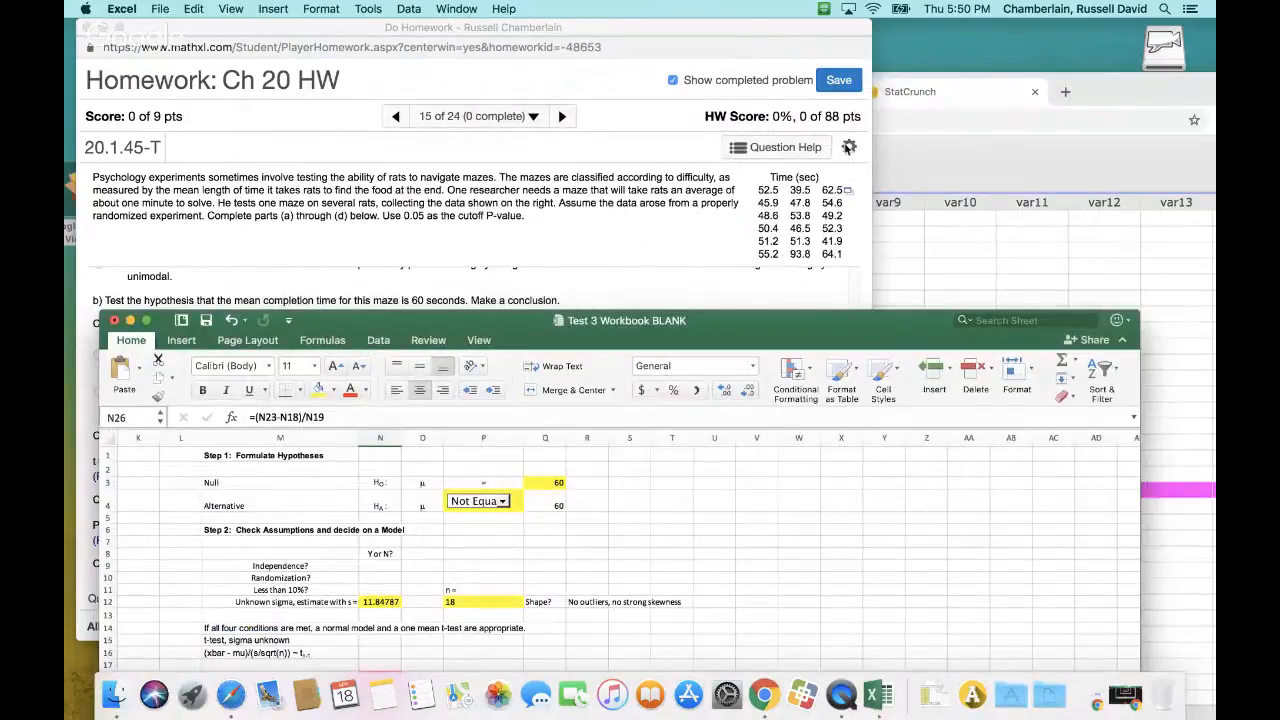
drag(858, 328, 891, 85)
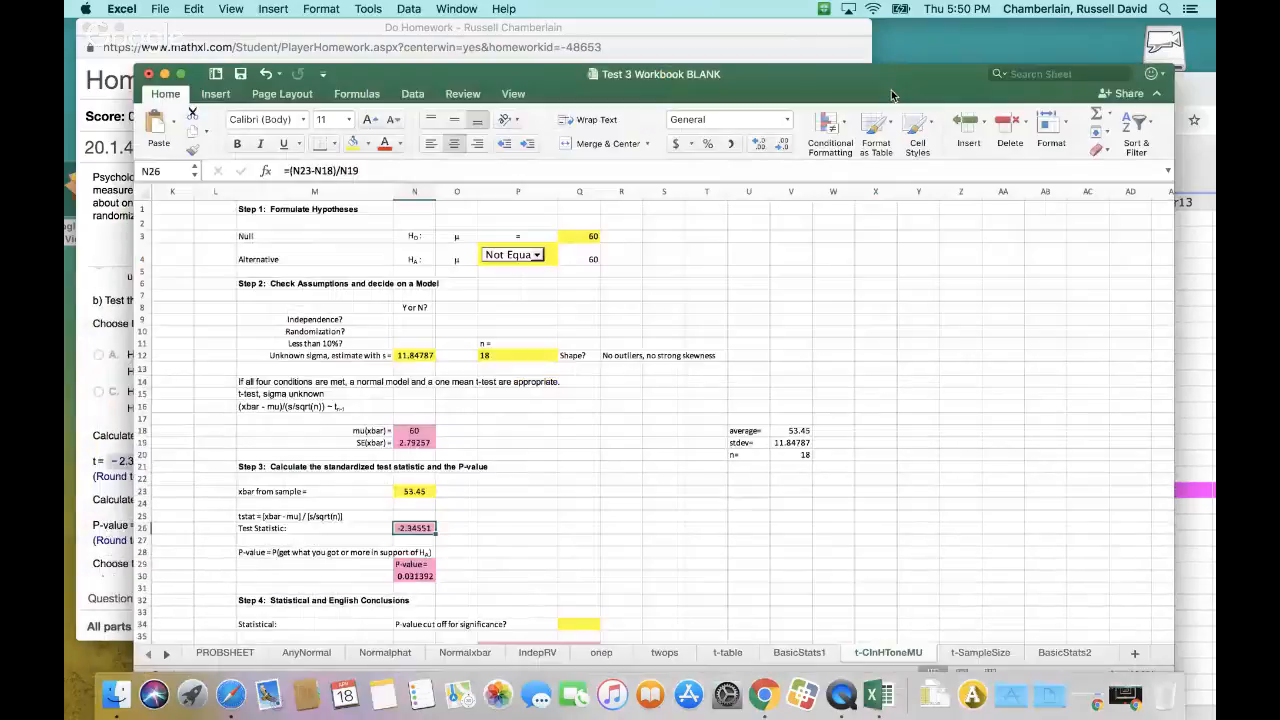
Examine the maze times in StatCrunch's var1 column and the SortedDATA column on the BasicStats1 sheet
click(1190, 93)
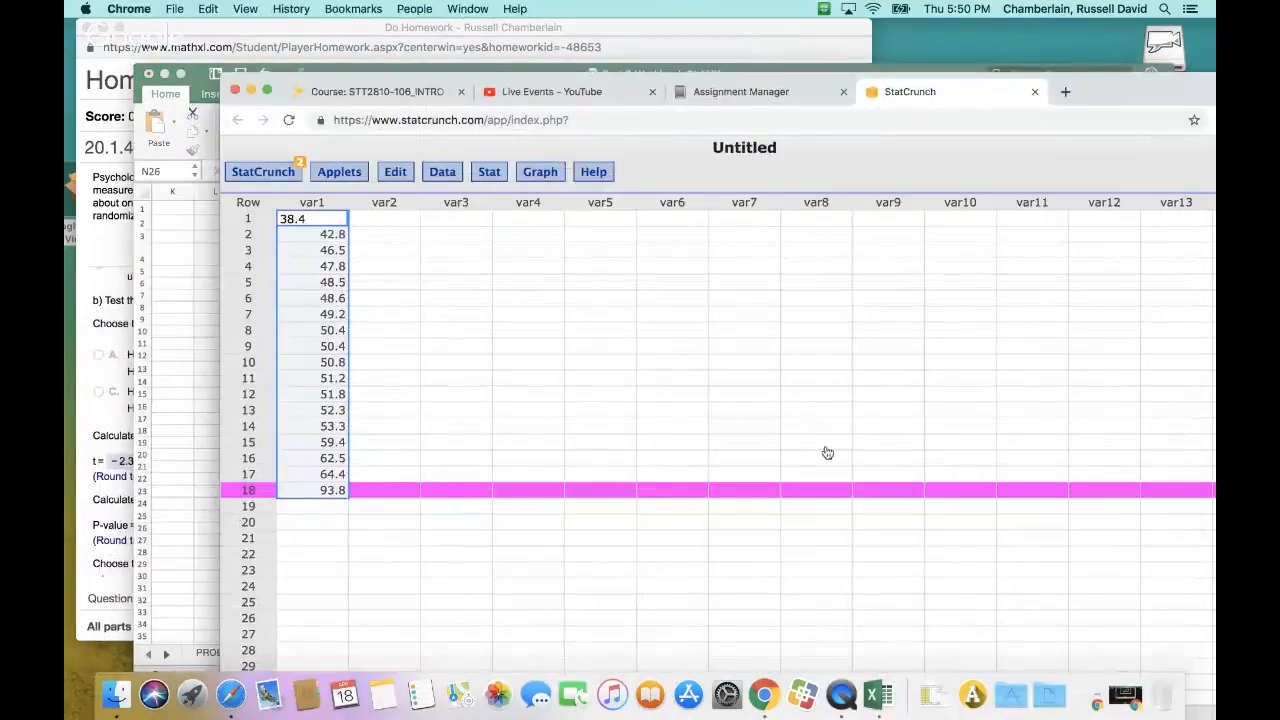
click(878, 695)
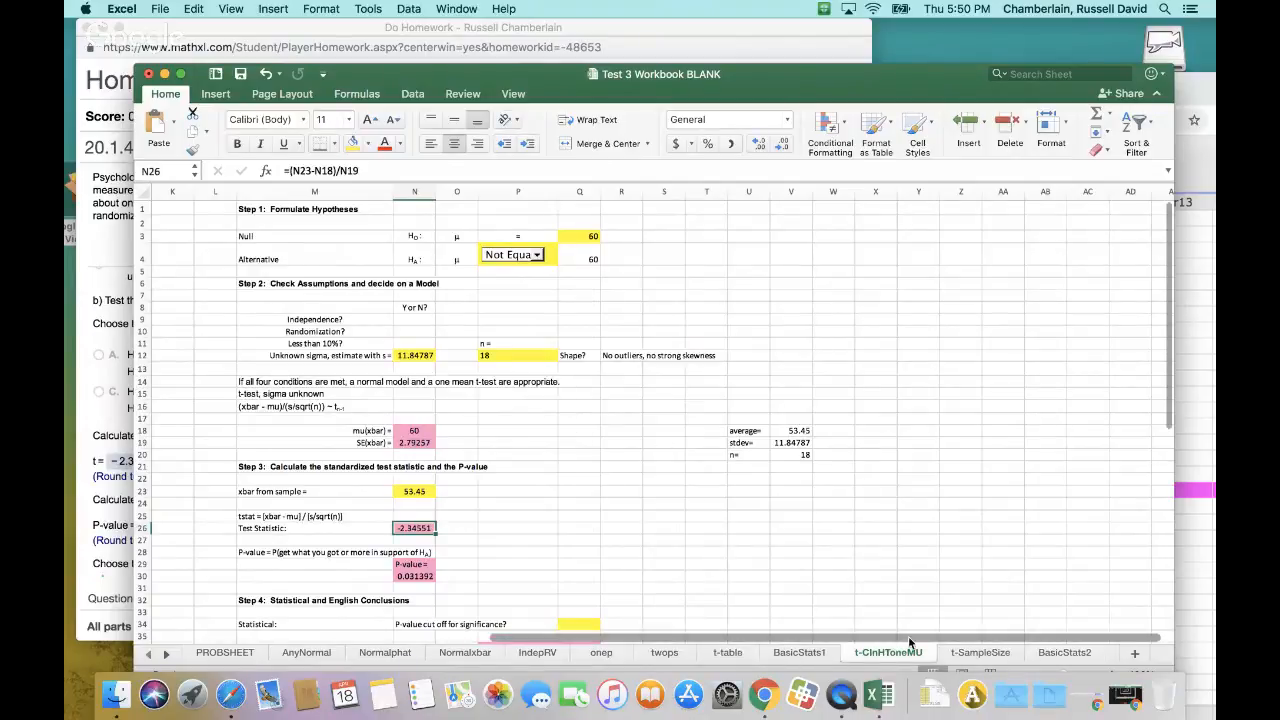
click(802, 655)
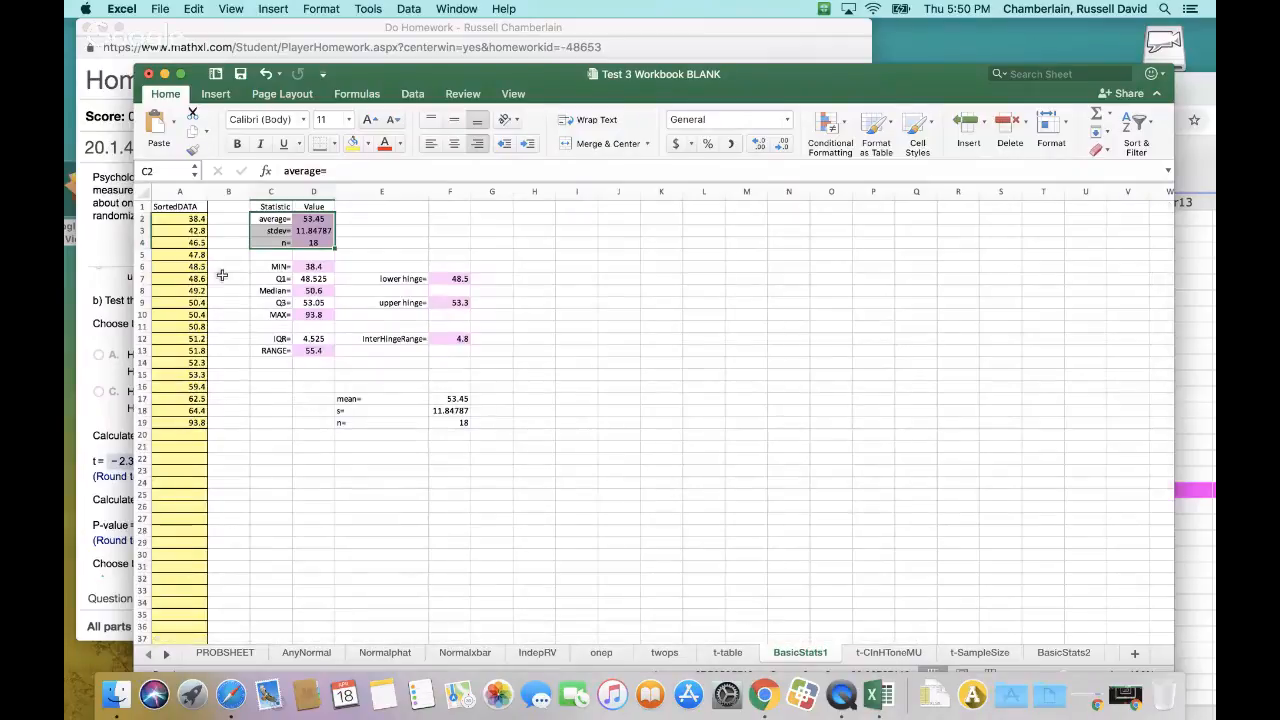
drag(455, 74, 671, 79)
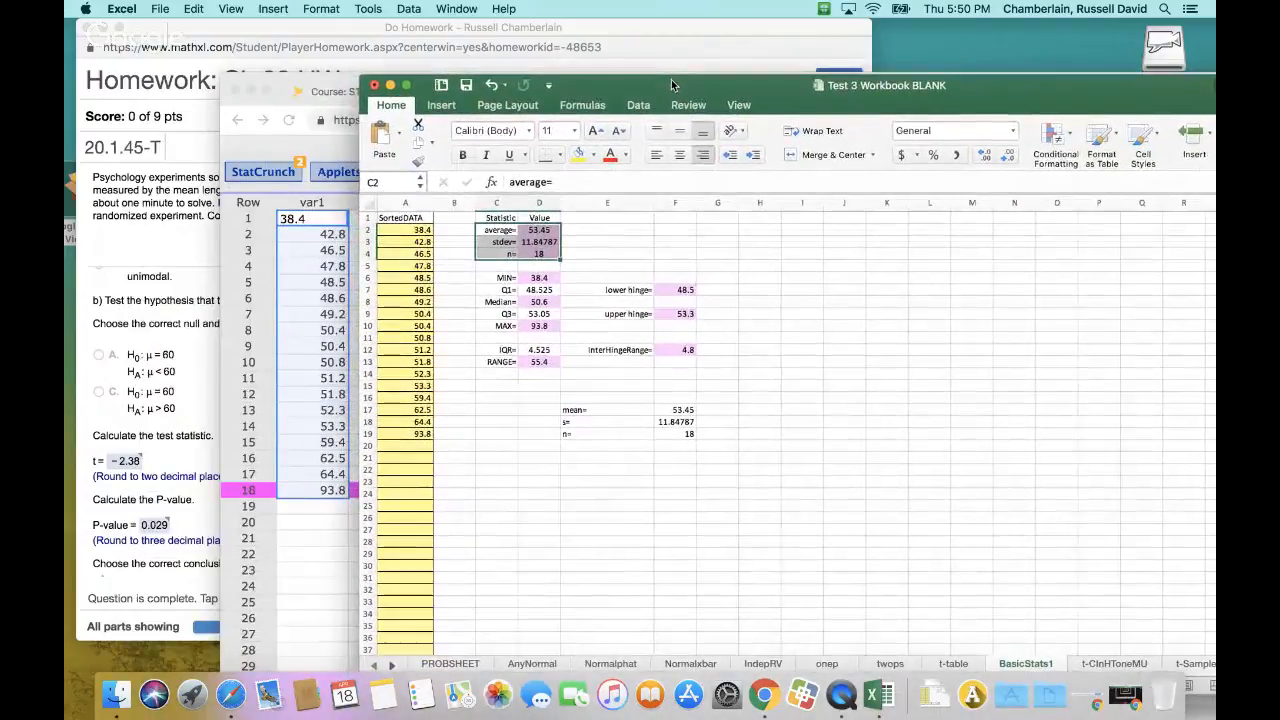
Compare the SortedDATA values on BasicStats1 with the Time (sec) table in the homework question, placing both windows in view
click(487, 27)
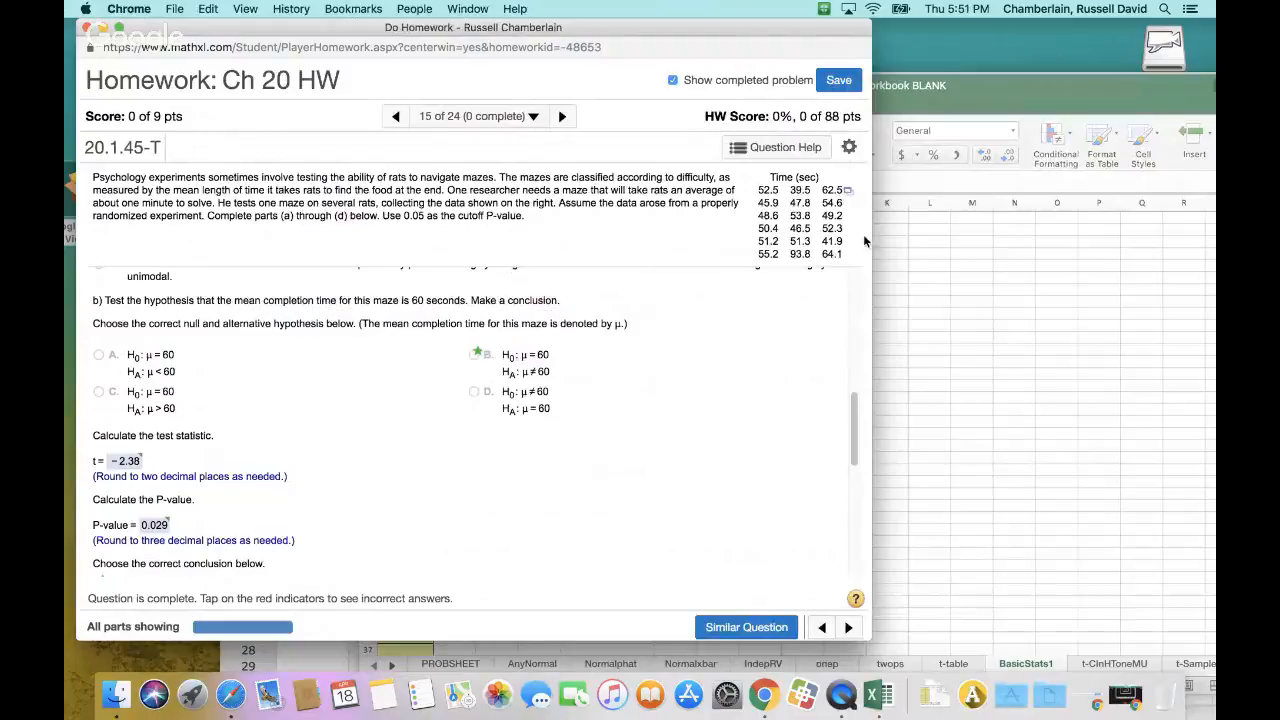
click(929, 102)
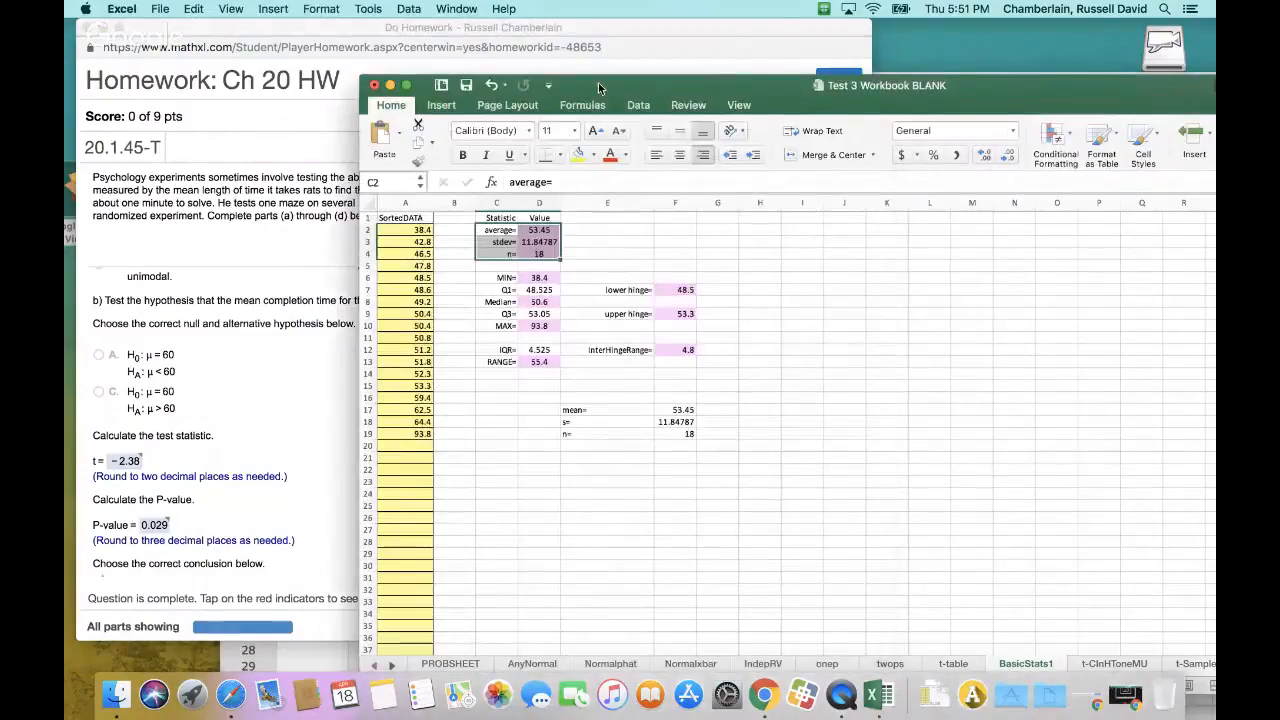
drag(598, 82, 850, 285)
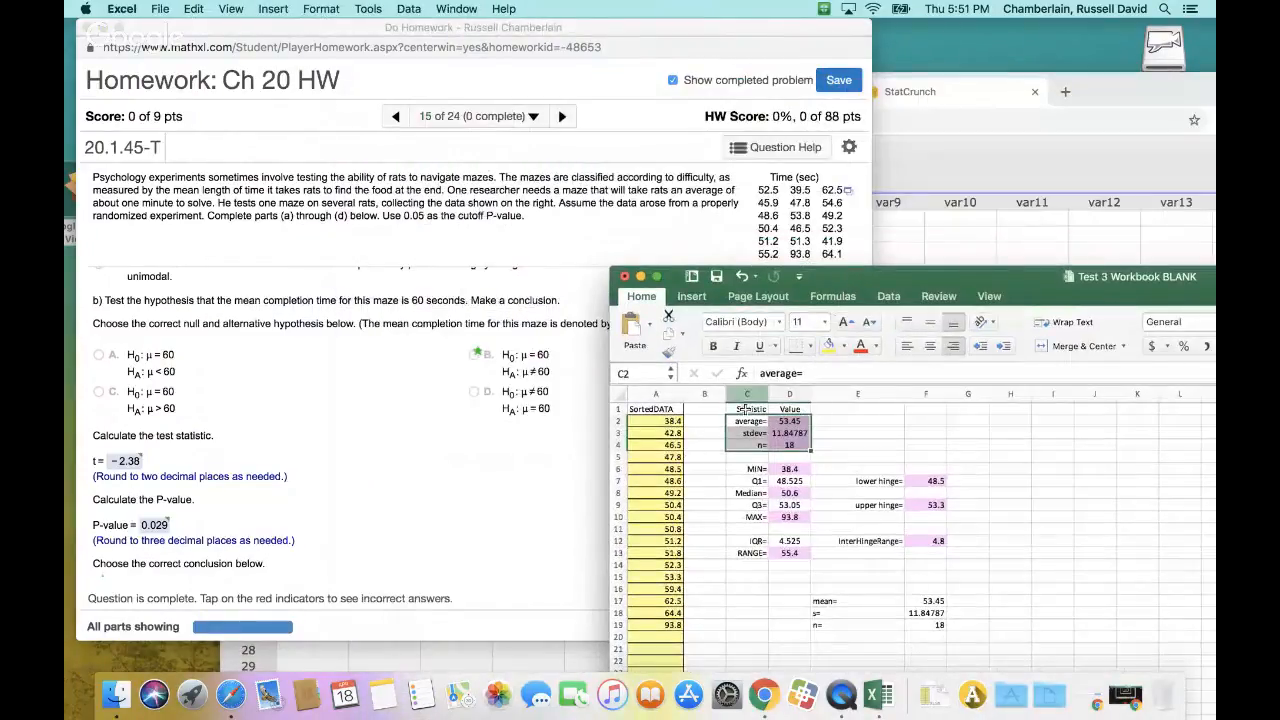
click(654, 565)
key(Down)
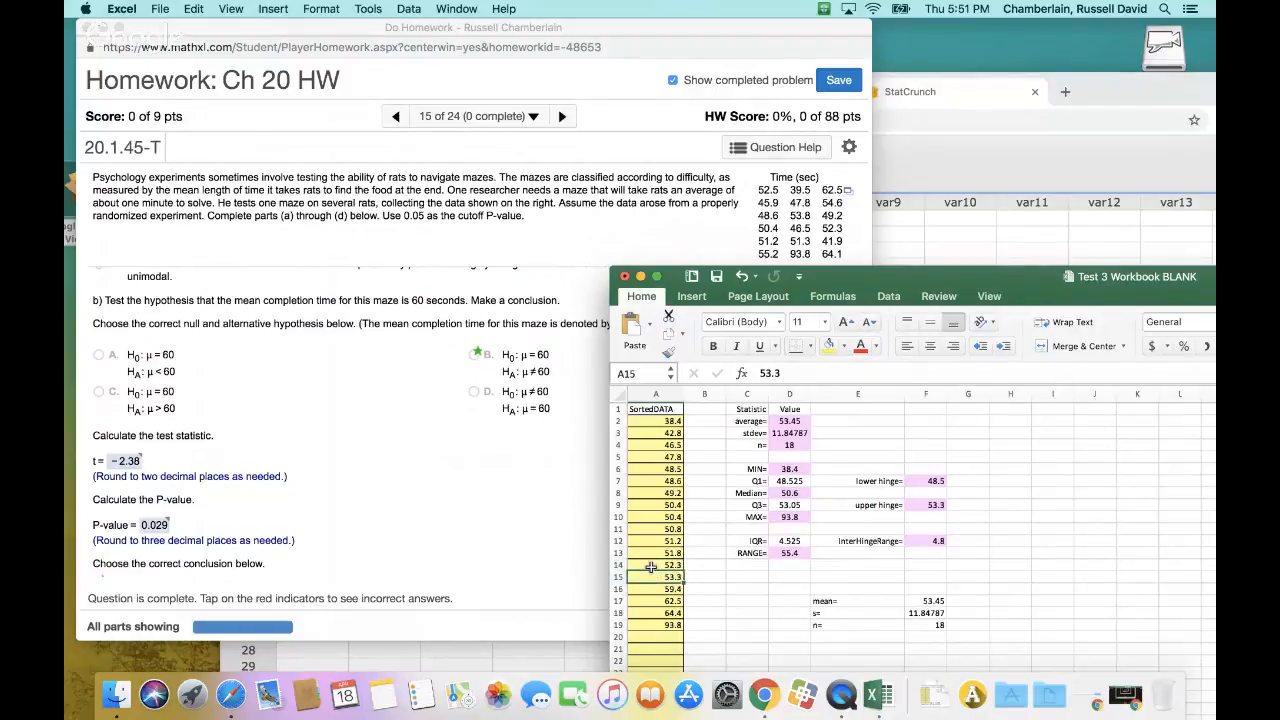
click(651, 567)
drag(910, 279, 740, 282)
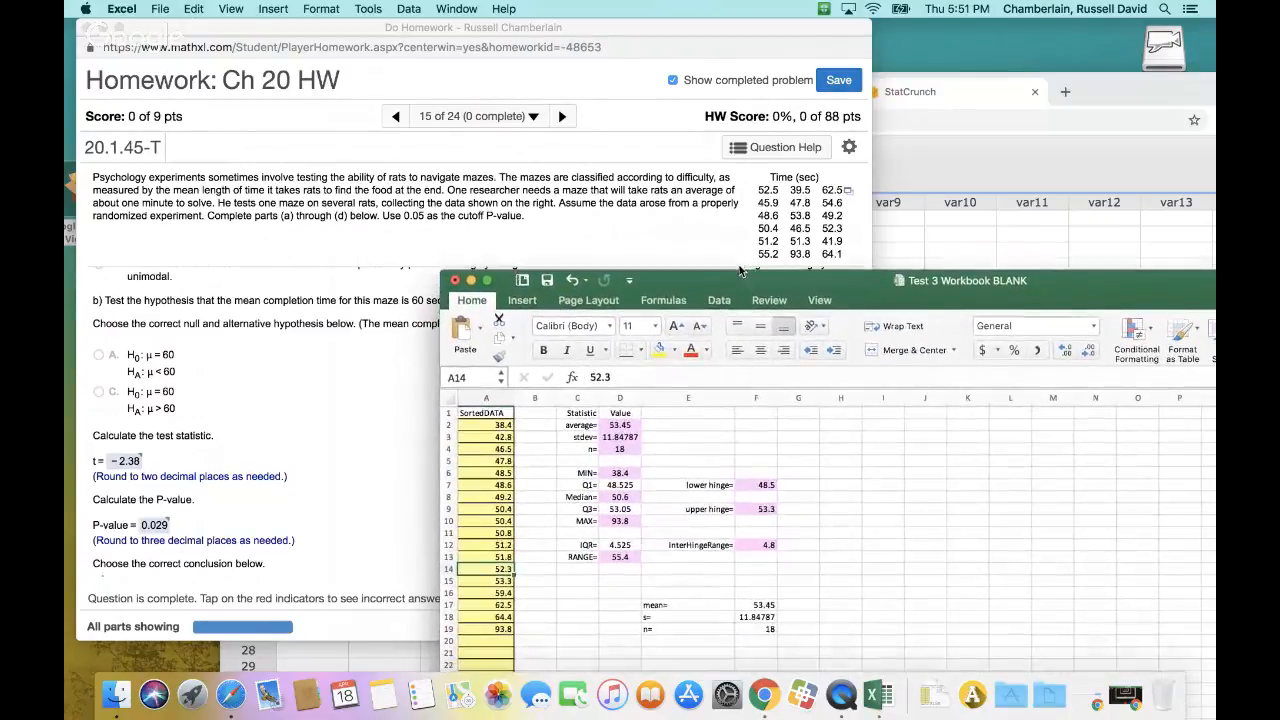
Open the homework's Time (sec) data for copying to the clipboard and copy the whole list of times
click(846, 191)
click(846, 191)
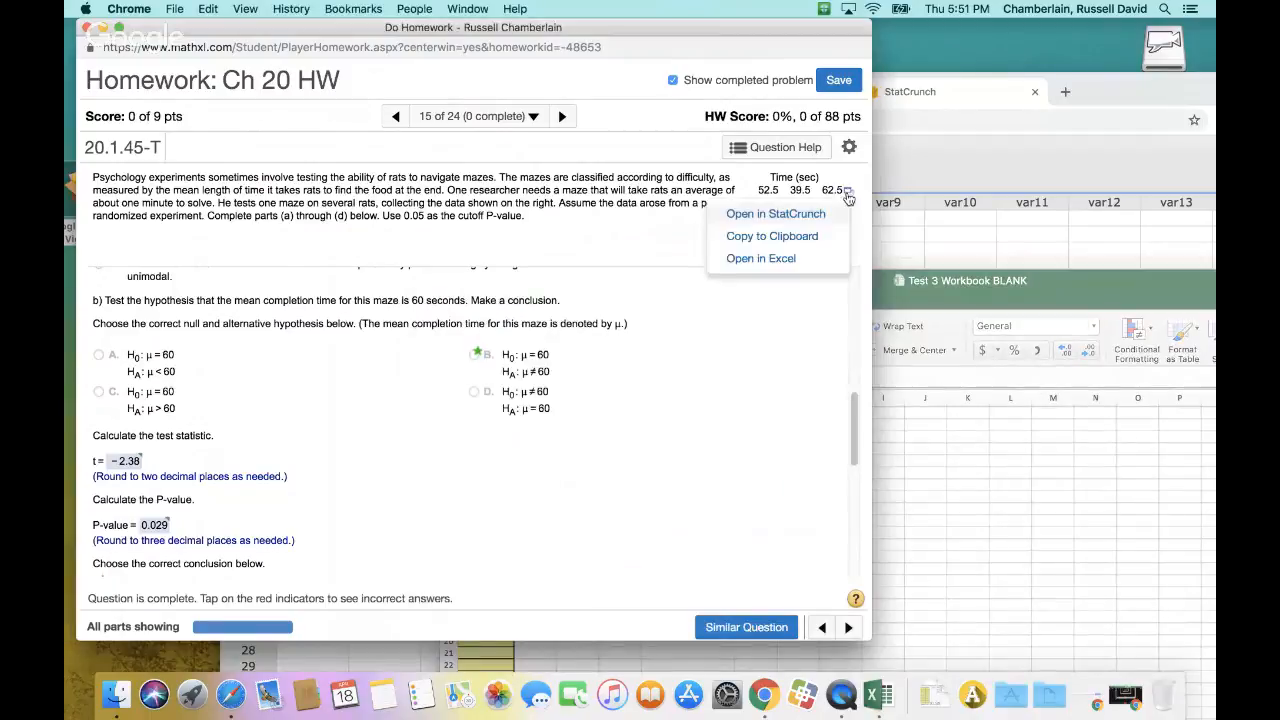
click(801, 237)
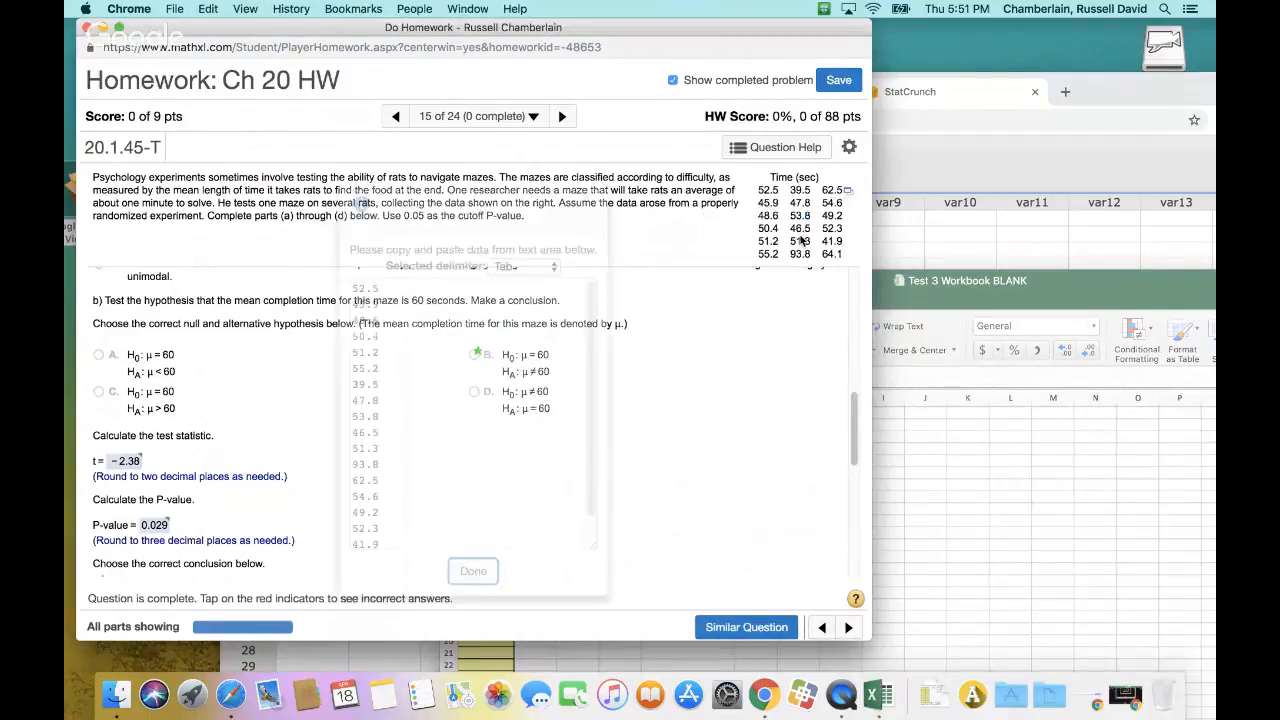
click(421, 473)
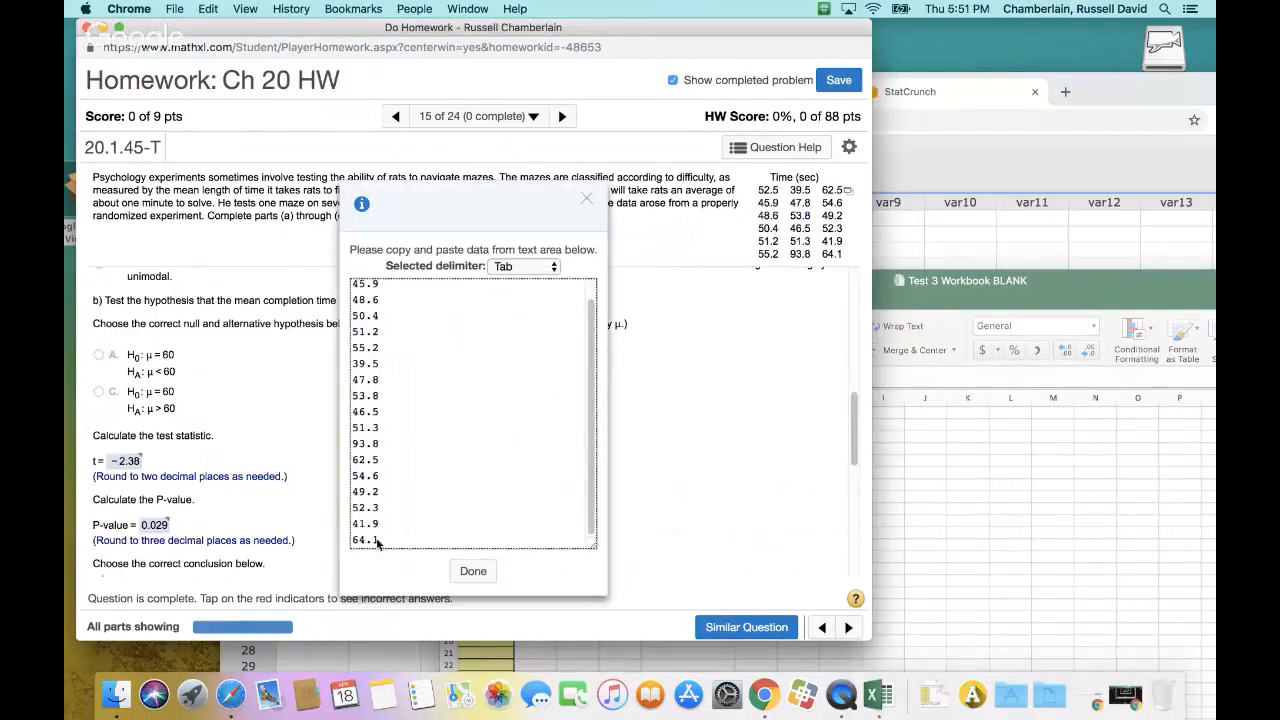
drag(378, 543, 350, 265)
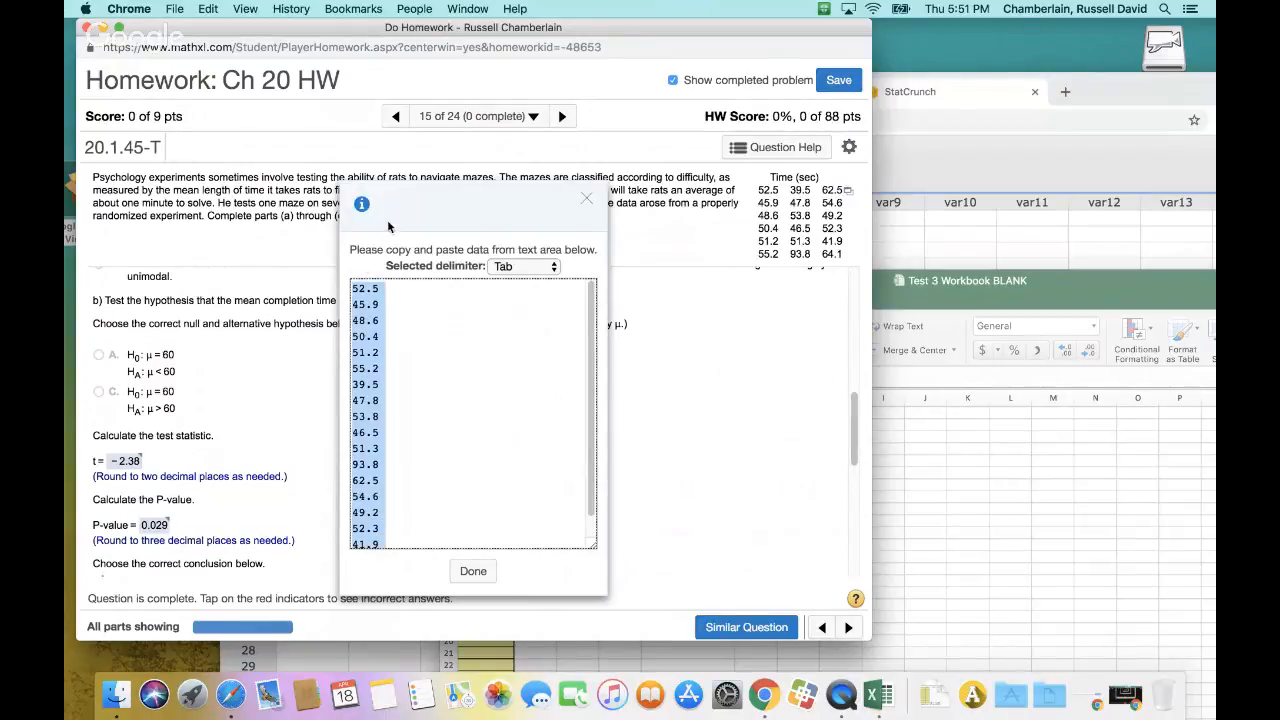
key(super+c)
Paste the copied times over the SortedDATA column on BasicStats1 starting at A2, keeping the destination formatting
click(1048, 308)
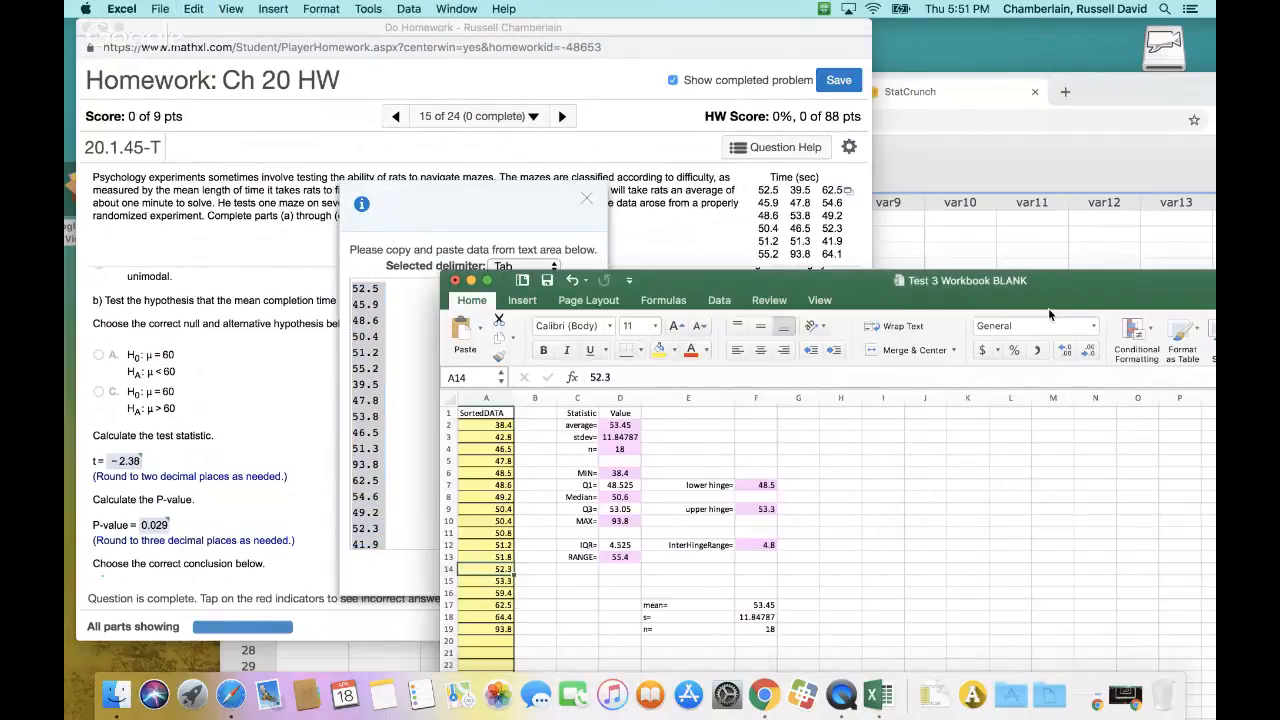
click(500, 425)
key(super+v)
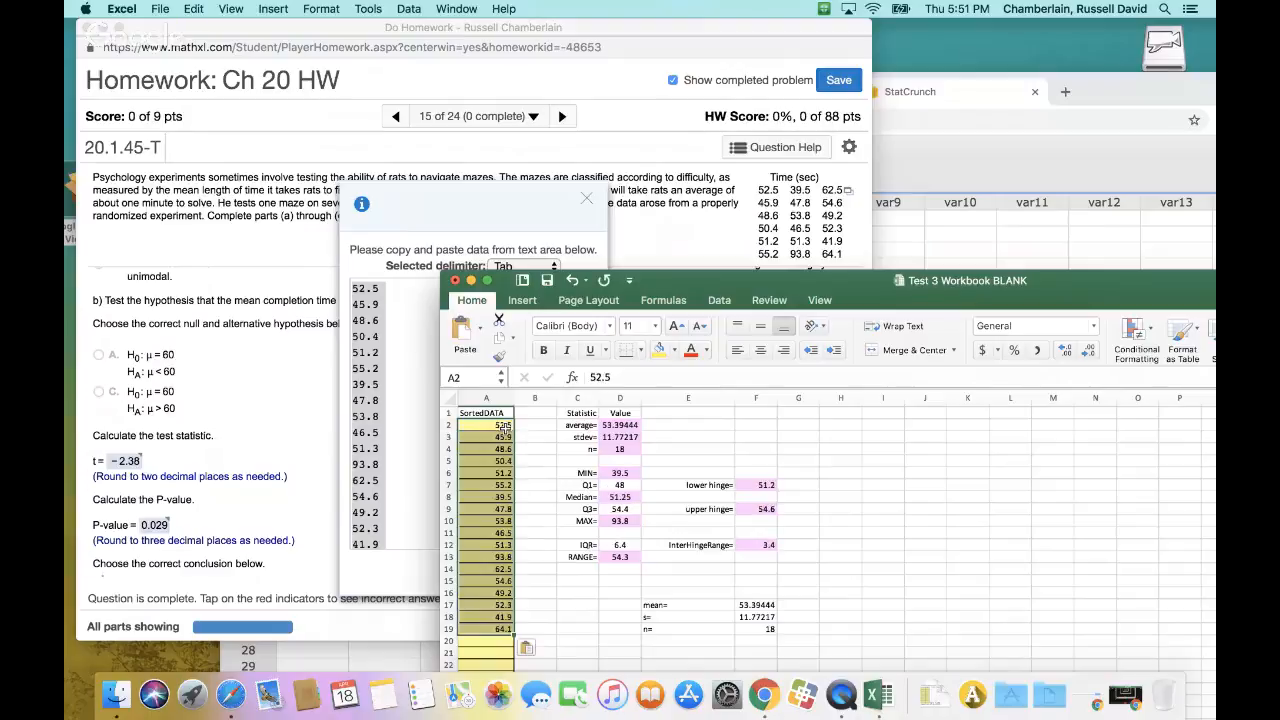
click(537, 652)
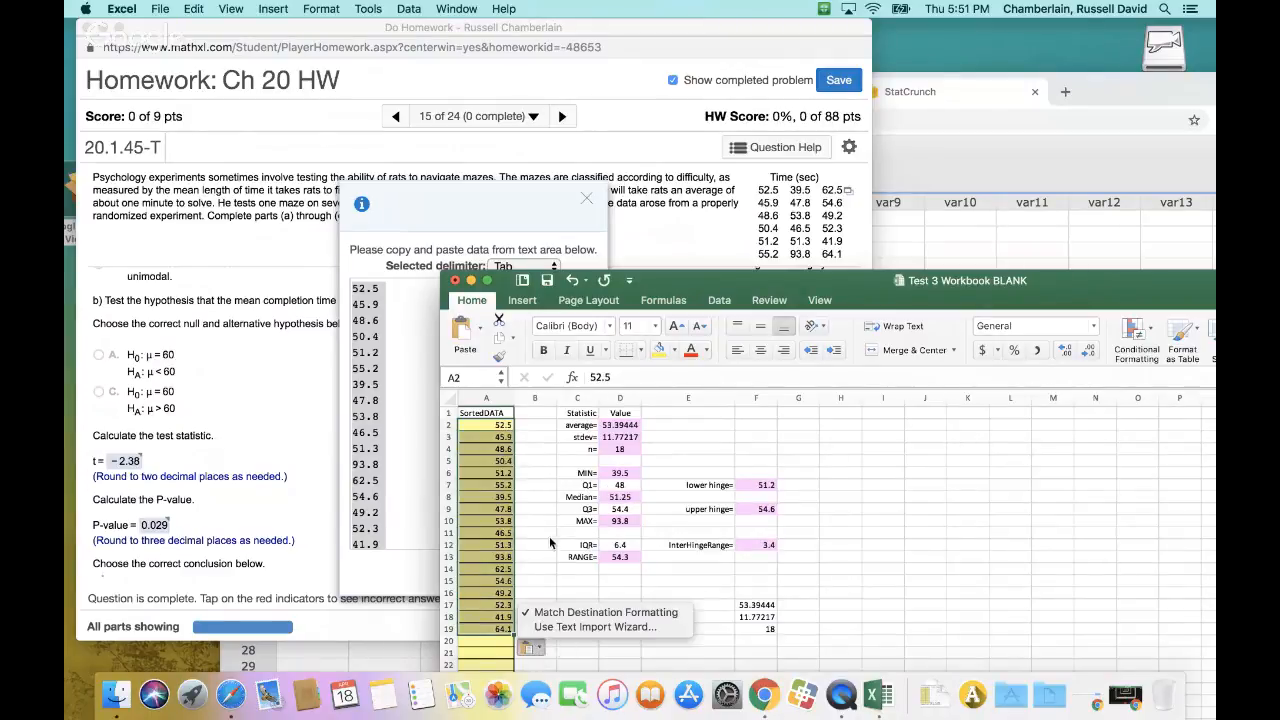
key(Escape)
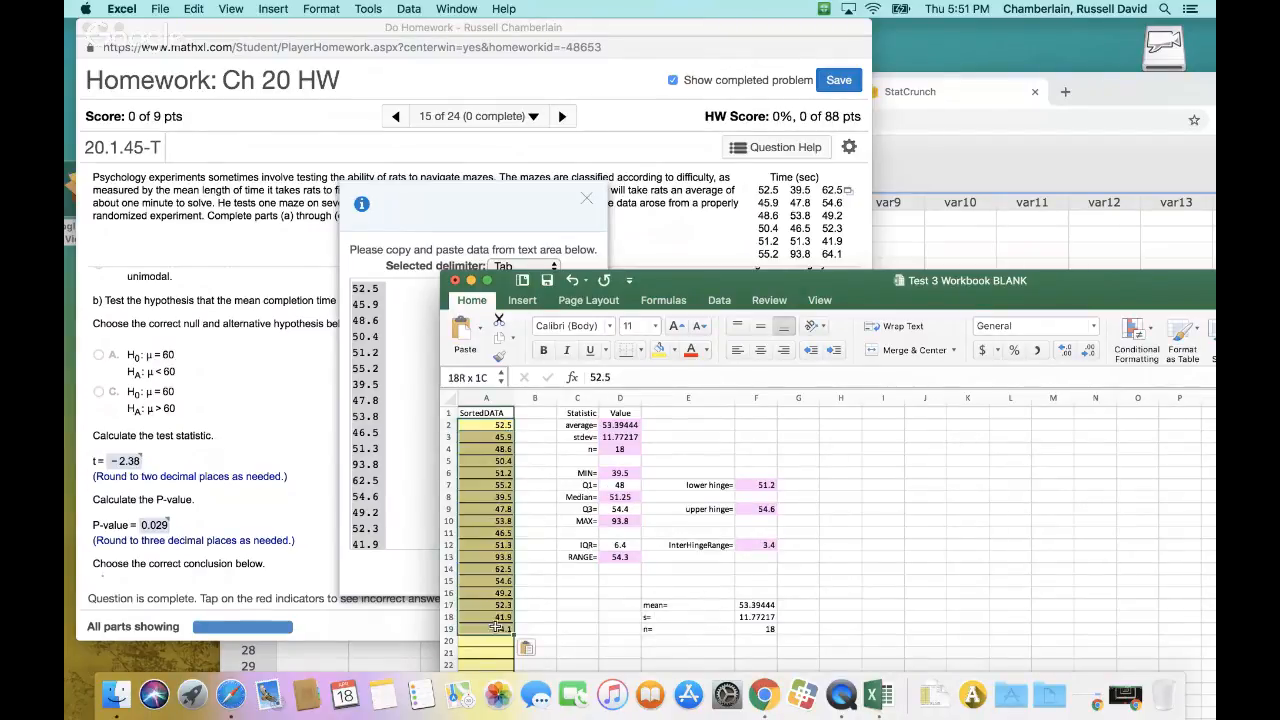
Sort the pasted maze times in the SortedDATA column in ascending order
click(719, 300)
click(760, 334)
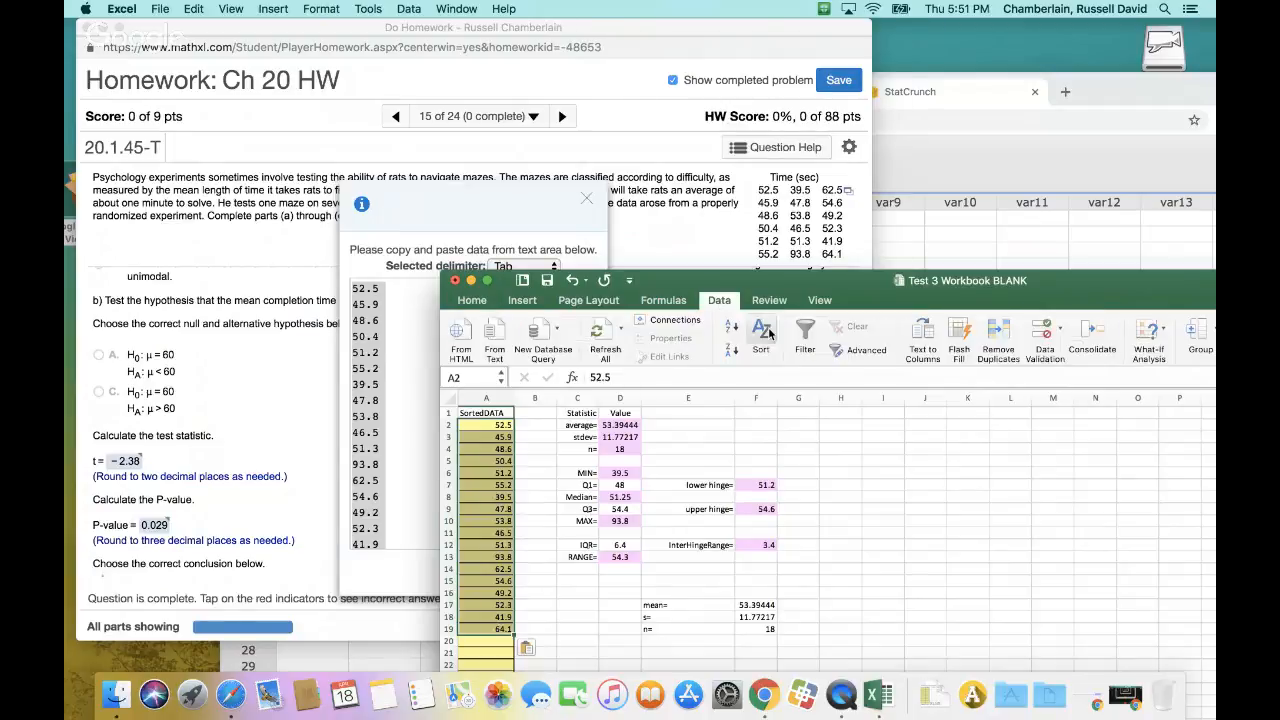
click(850, 249)
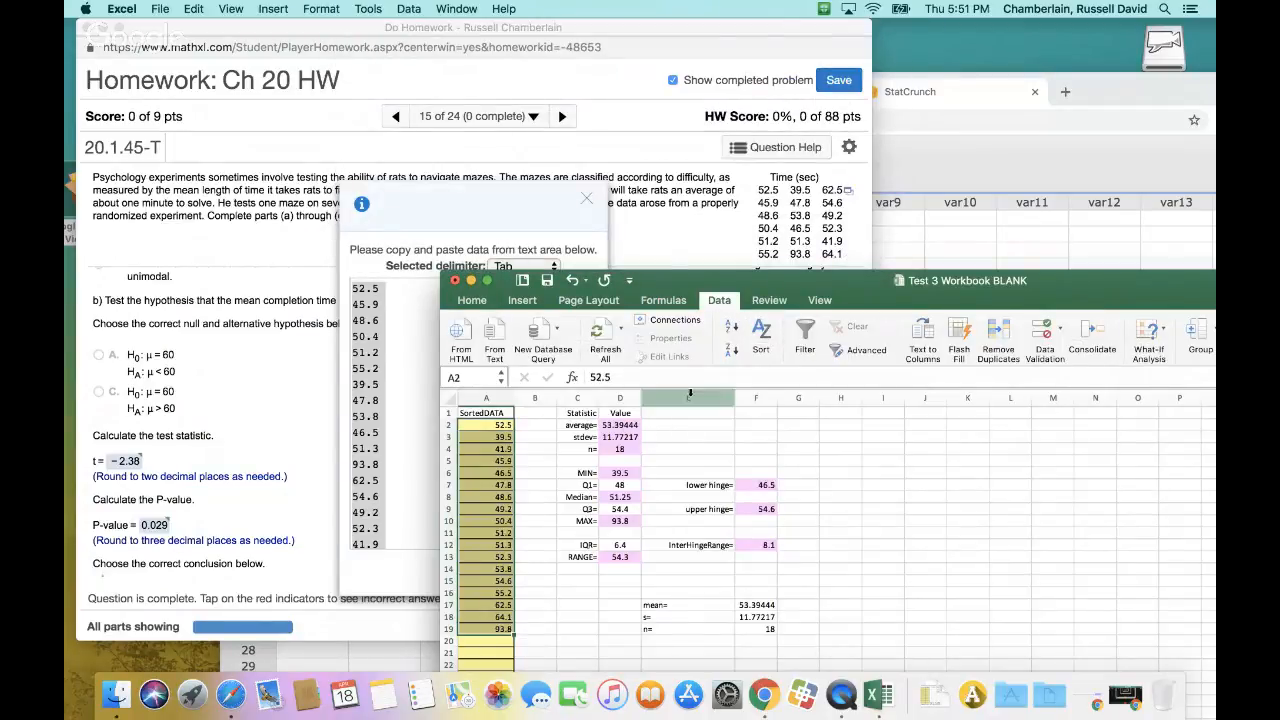
Copy the recalculated average, stdev and n labels and values in C2:D4 on BasicStats1
drag(873, 280, 783, 188)
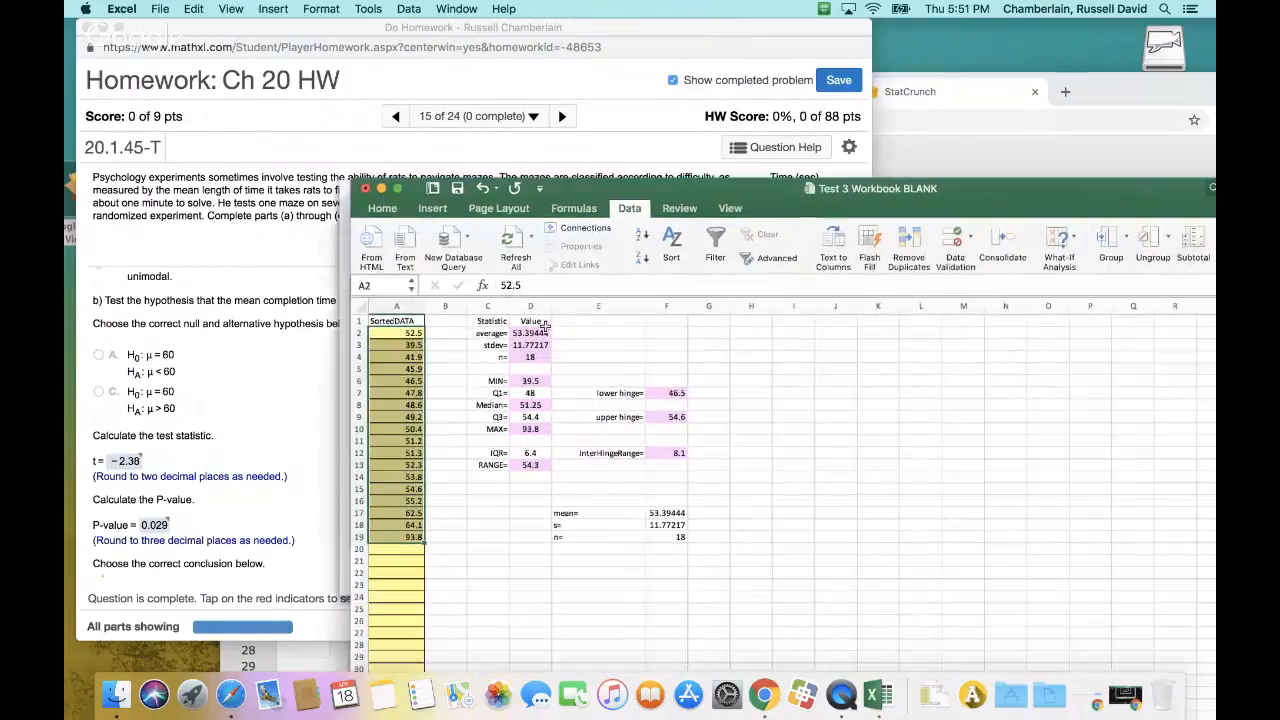
drag(490, 333, 528, 357)
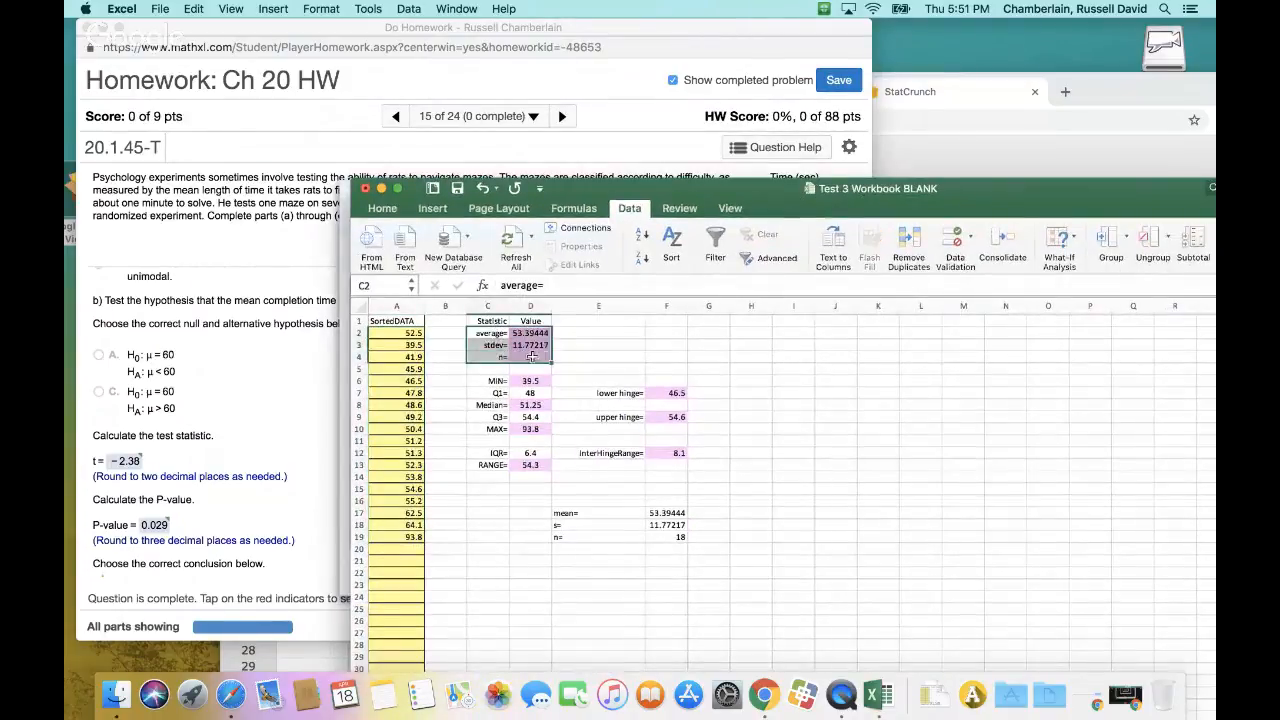
key(super+c)
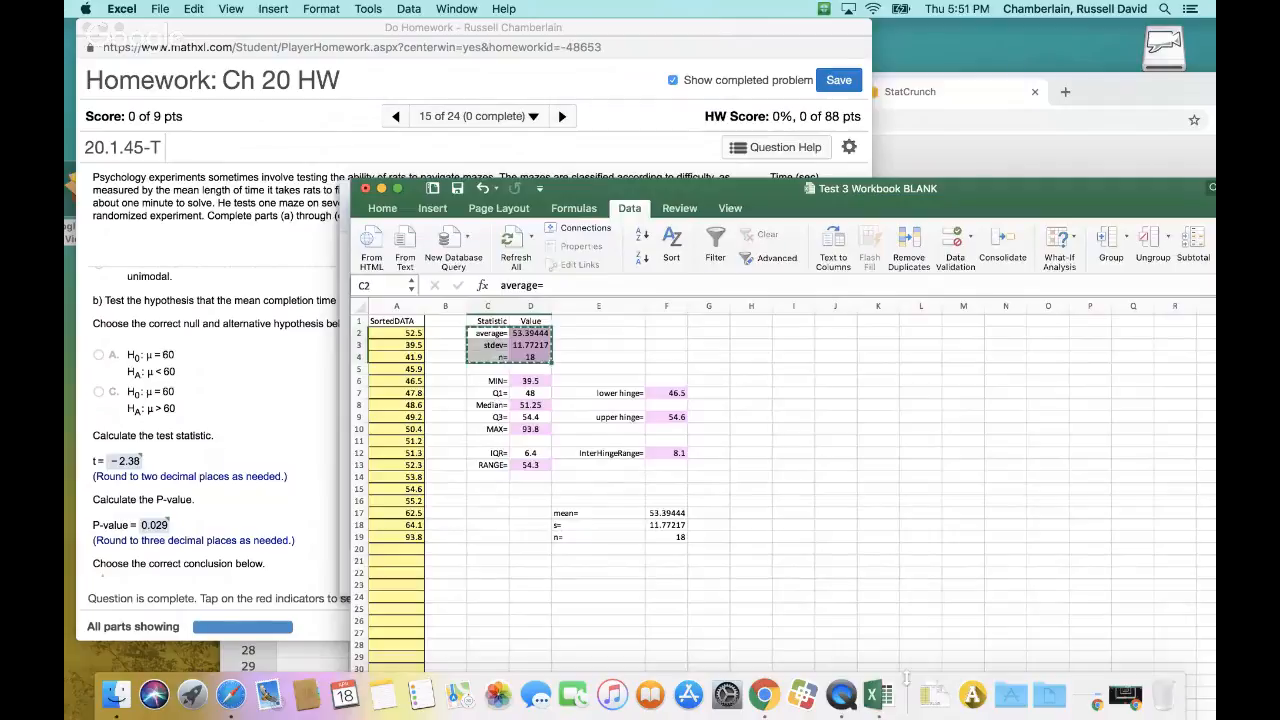
Paste the copied average, stdev and n as values only into U18:V20 on t-CInHToneMU and widen column V
drag(1009, 197, 906, 41)
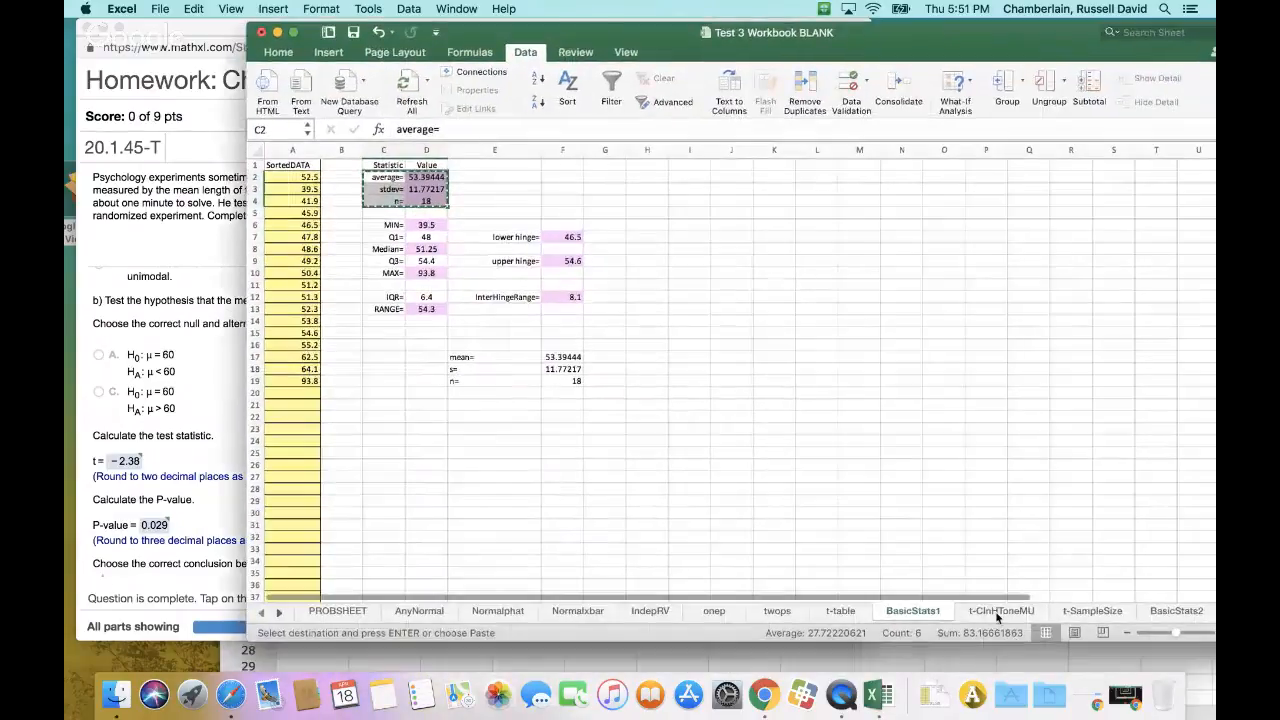
click(1000, 611)
drag(858, 389, 896, 410)
key(super+v)
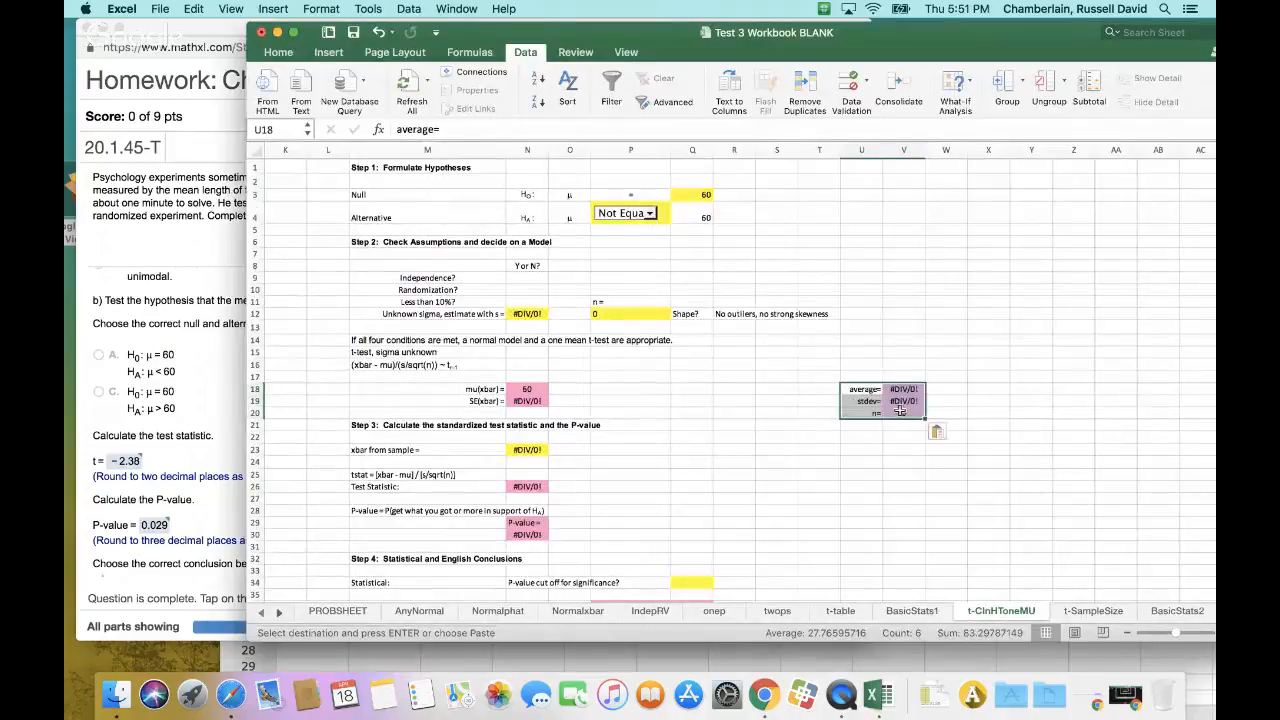
click(949, 433)
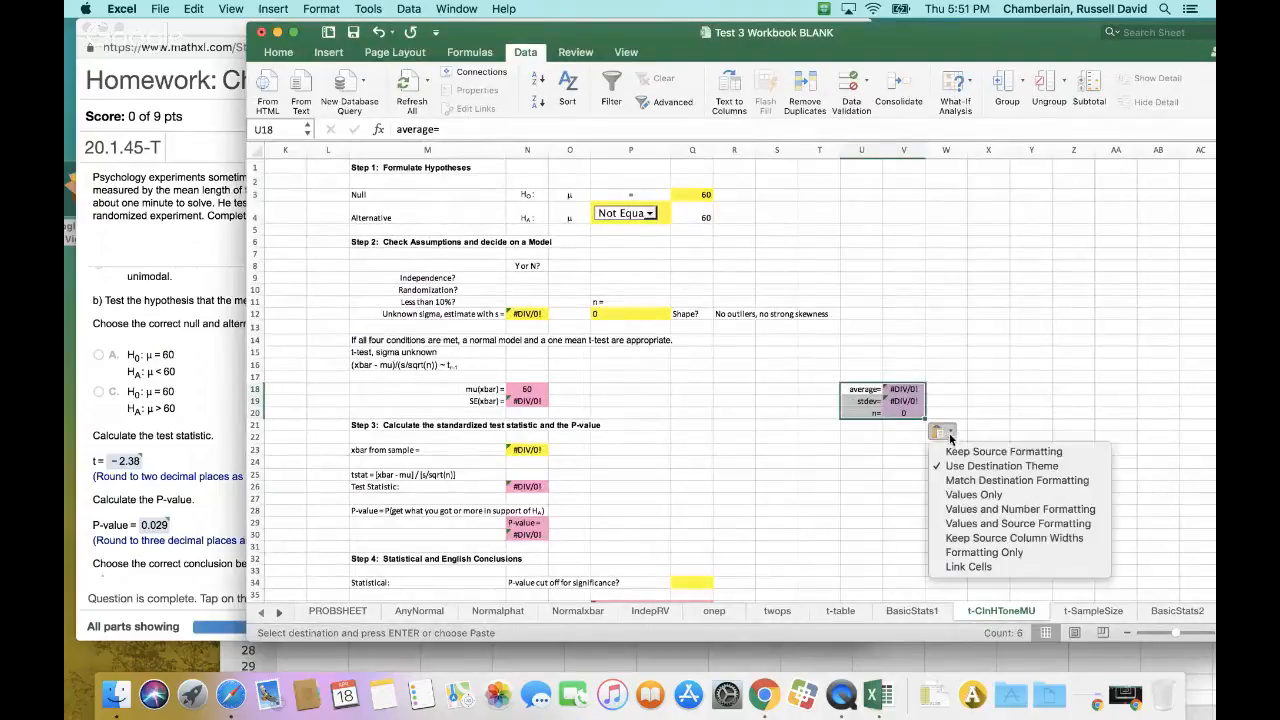
click(975, 494)
drag(922, 150, 942, 150)
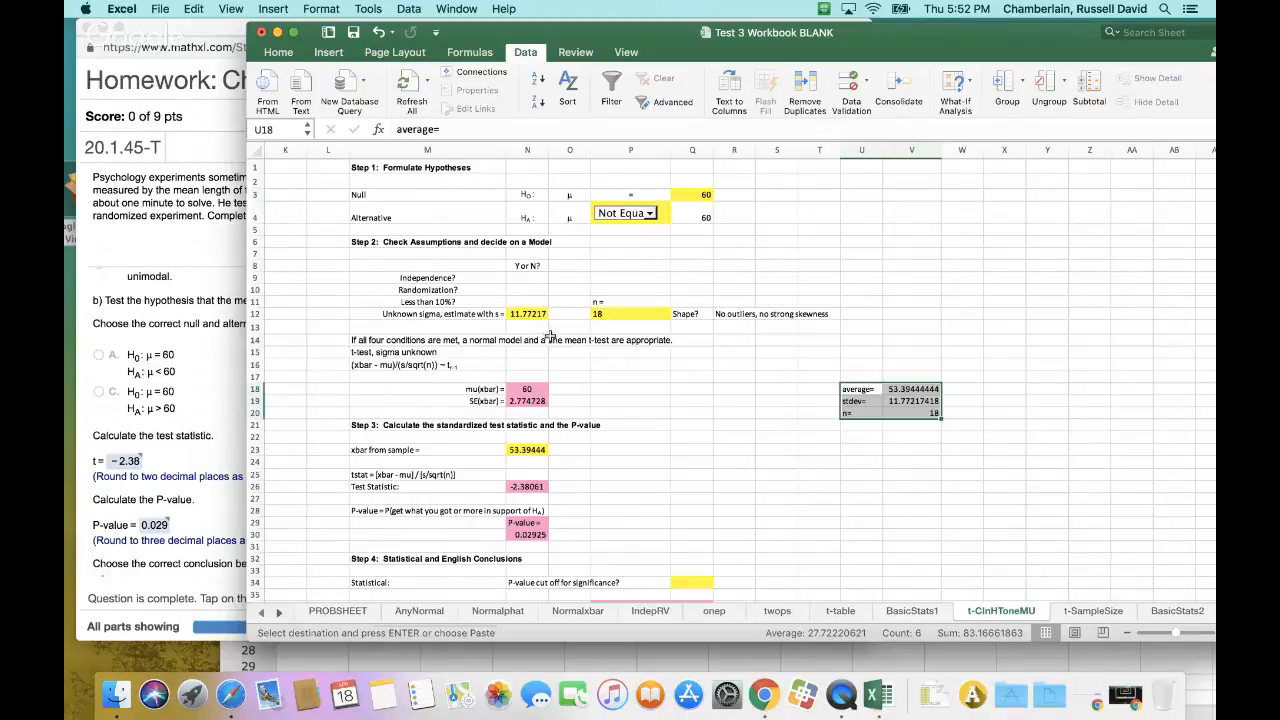
Link the unknown-sigma estimate s in N12 to V19 and the sample xbar in N23 to V18
click(525, 318)
text(=)
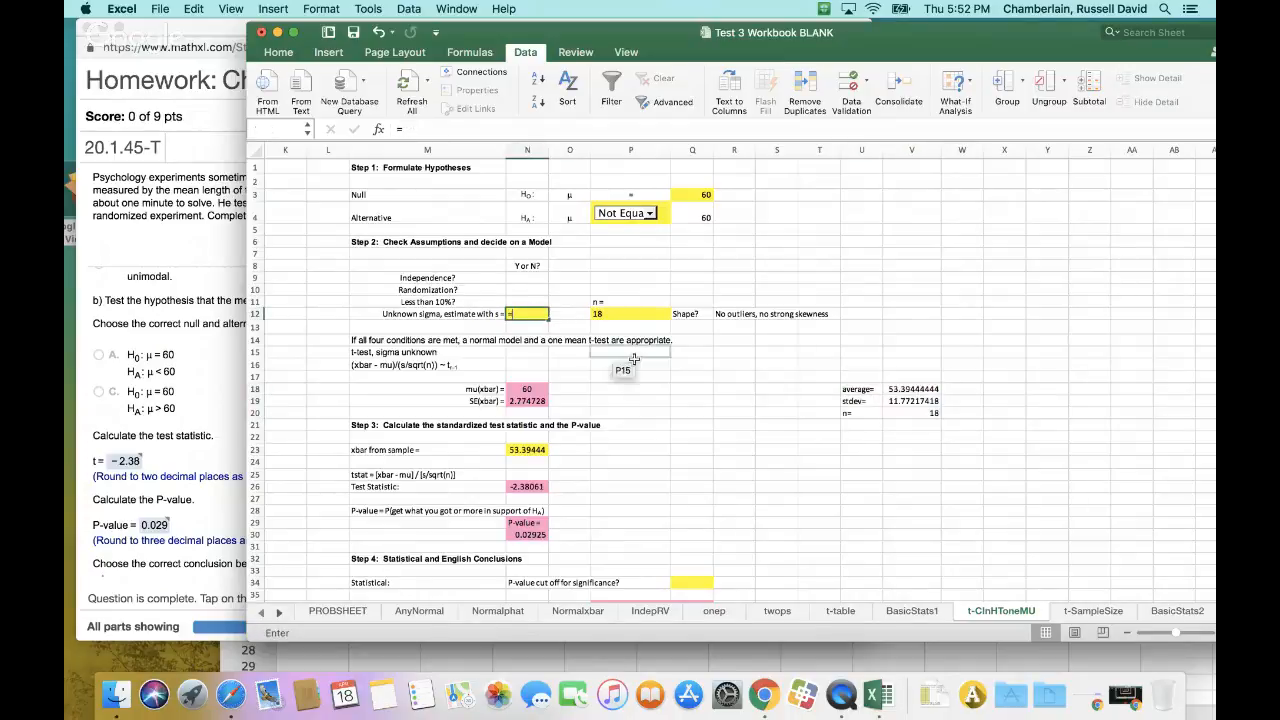
click(918, 401)
key(Return)
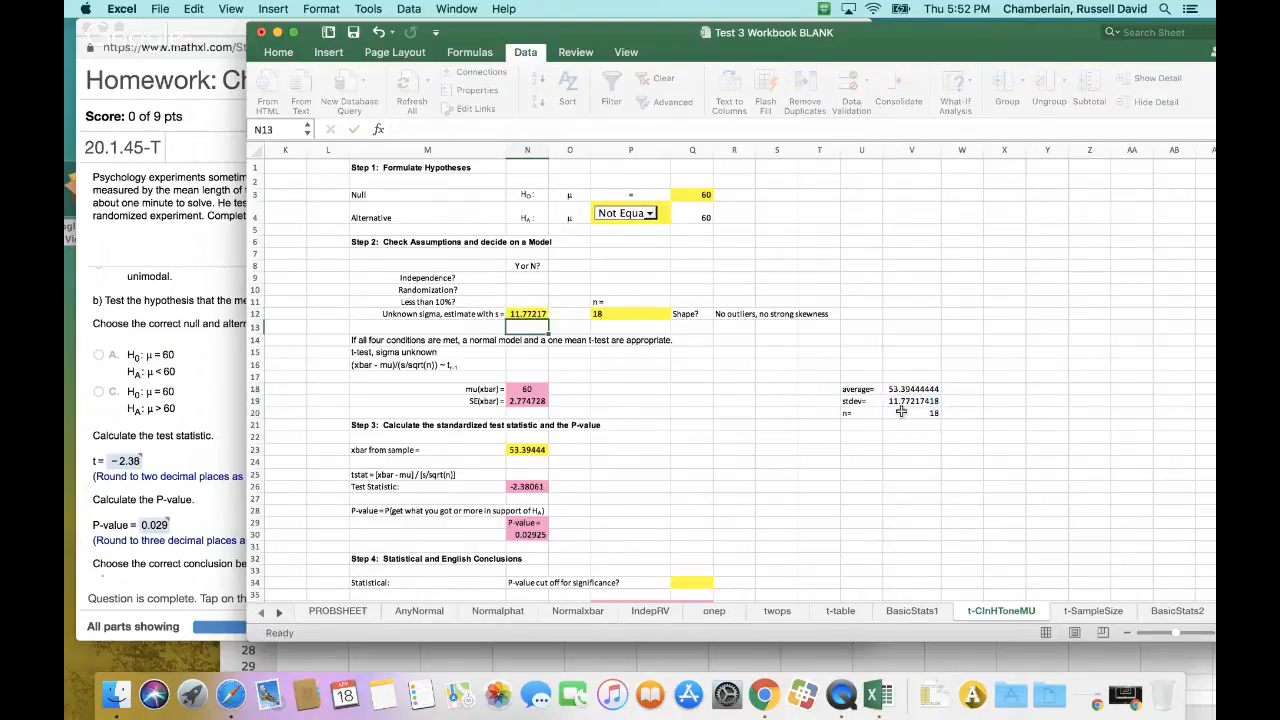
click(538, 450)
text(=)
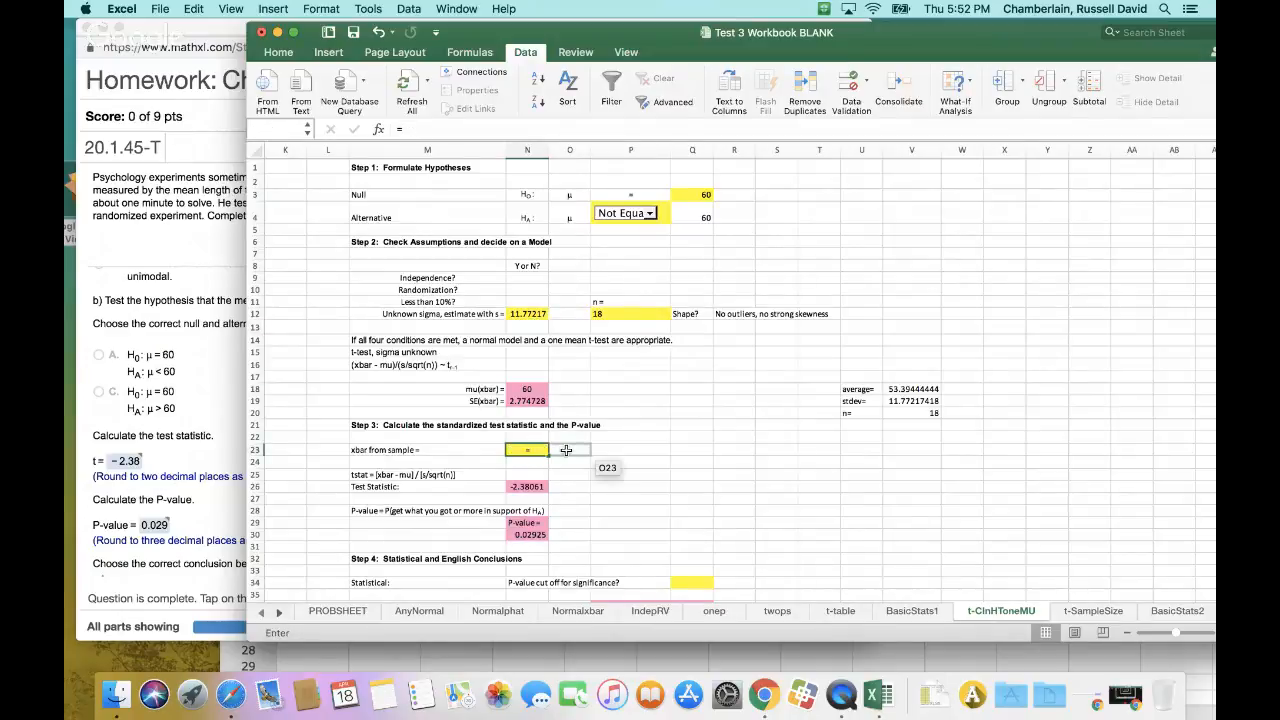
click(916, 389)
key(Return)
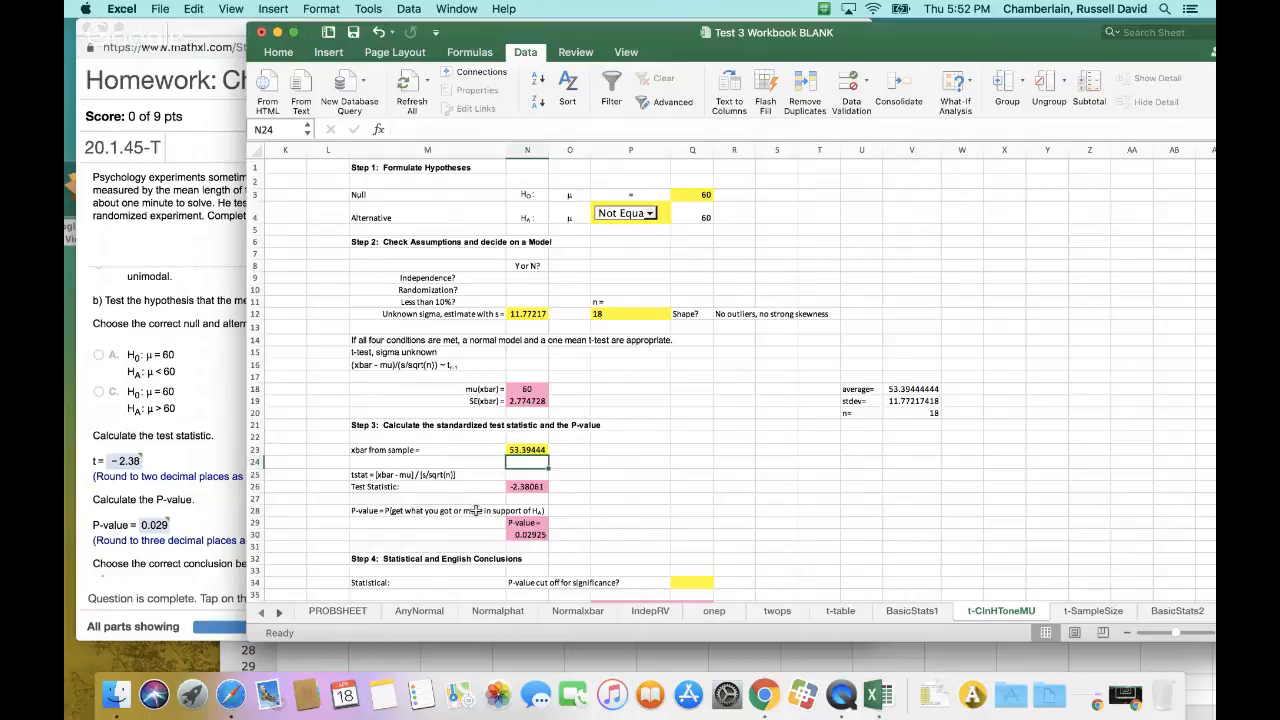
Examine the formulas behind the test statistic in N26 and the P-value in N30
click(541, 489)
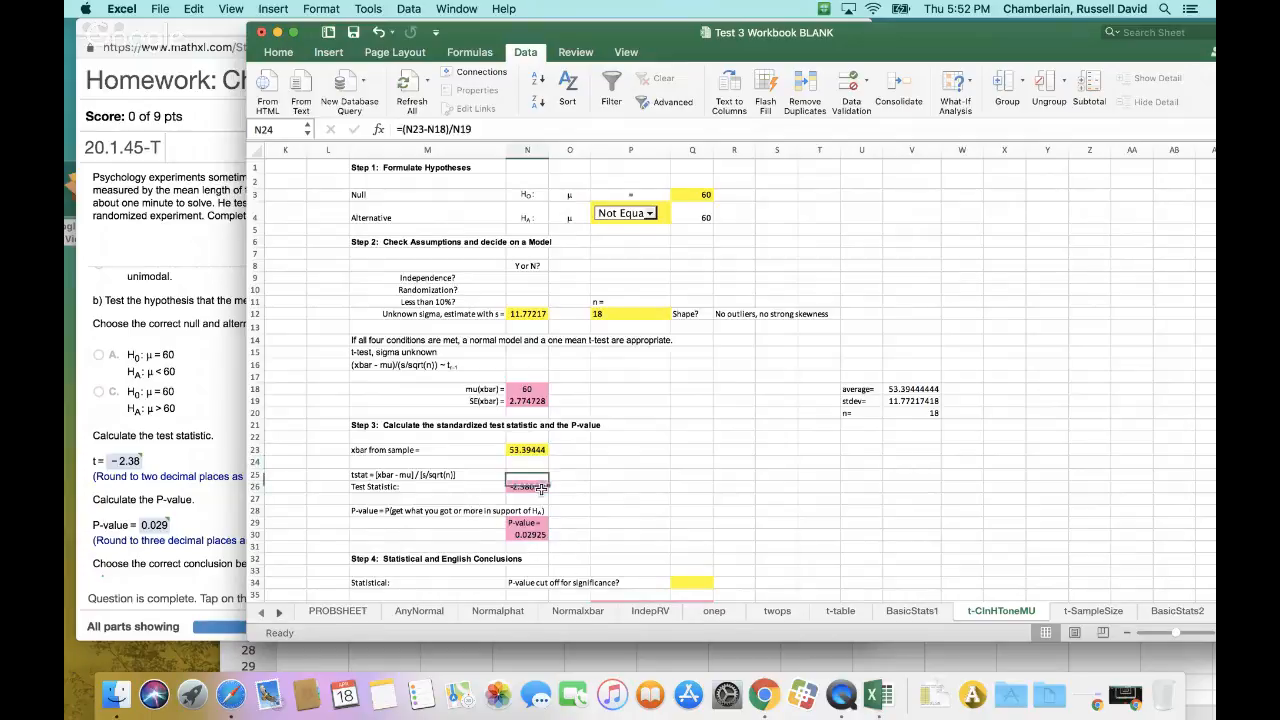
click(531, 544)
click(540, 499)
click(534, 530)
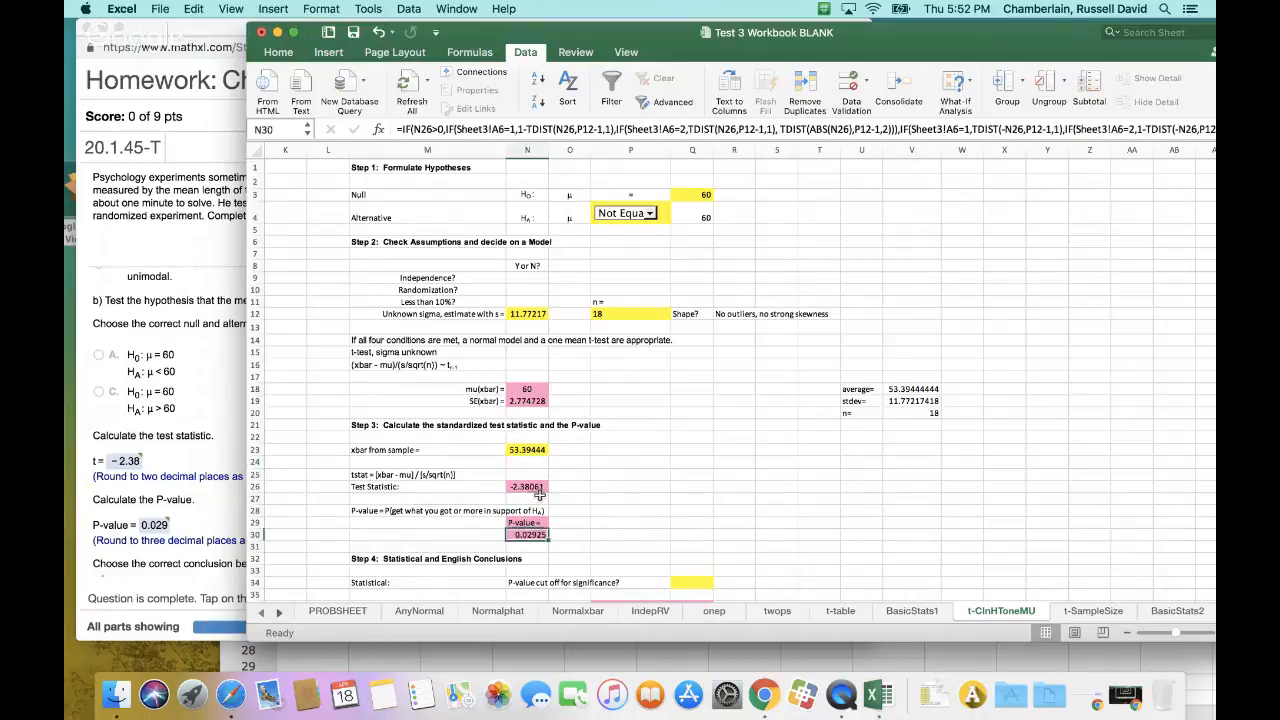
click(538, 499)
click(535, 486)
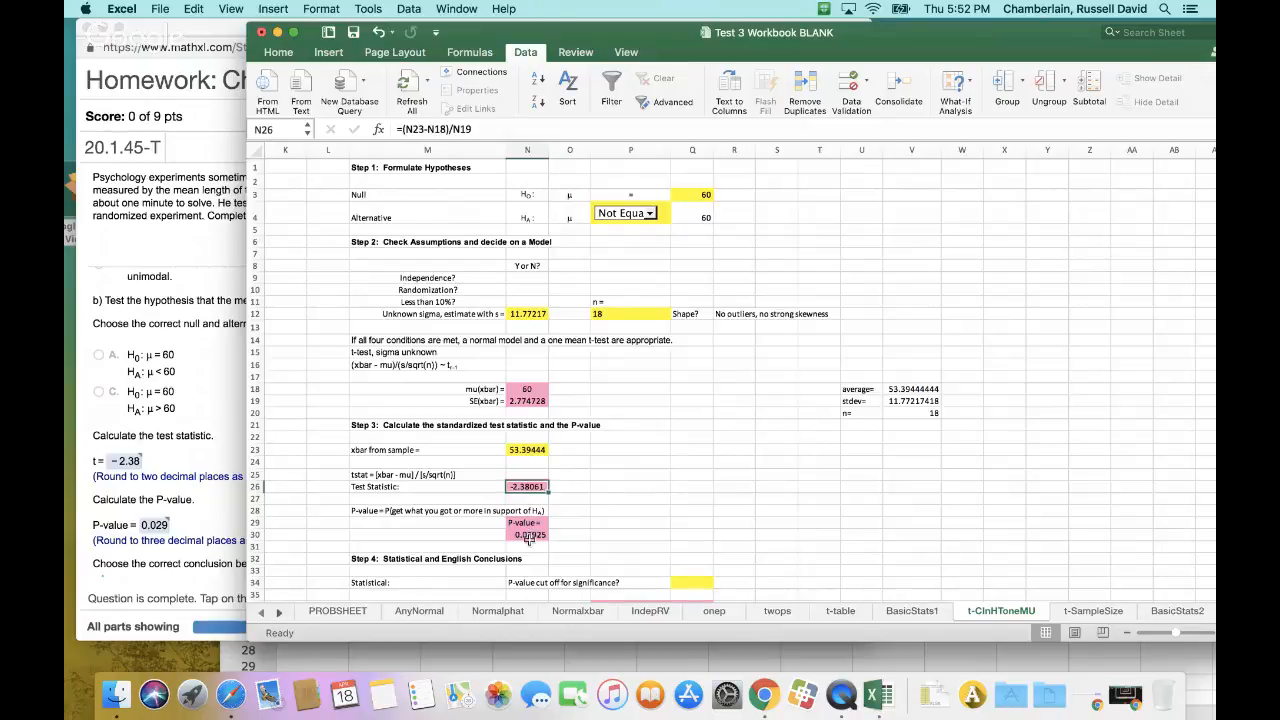
click(530, 545)
click(532, 534)
click(535, 487)
click(530, 524)
click(530, 485)
Check the test's inputs: the null mean in Q3, the s estimate in N12 and n in P12
click(518, 303)
click(635, 314)
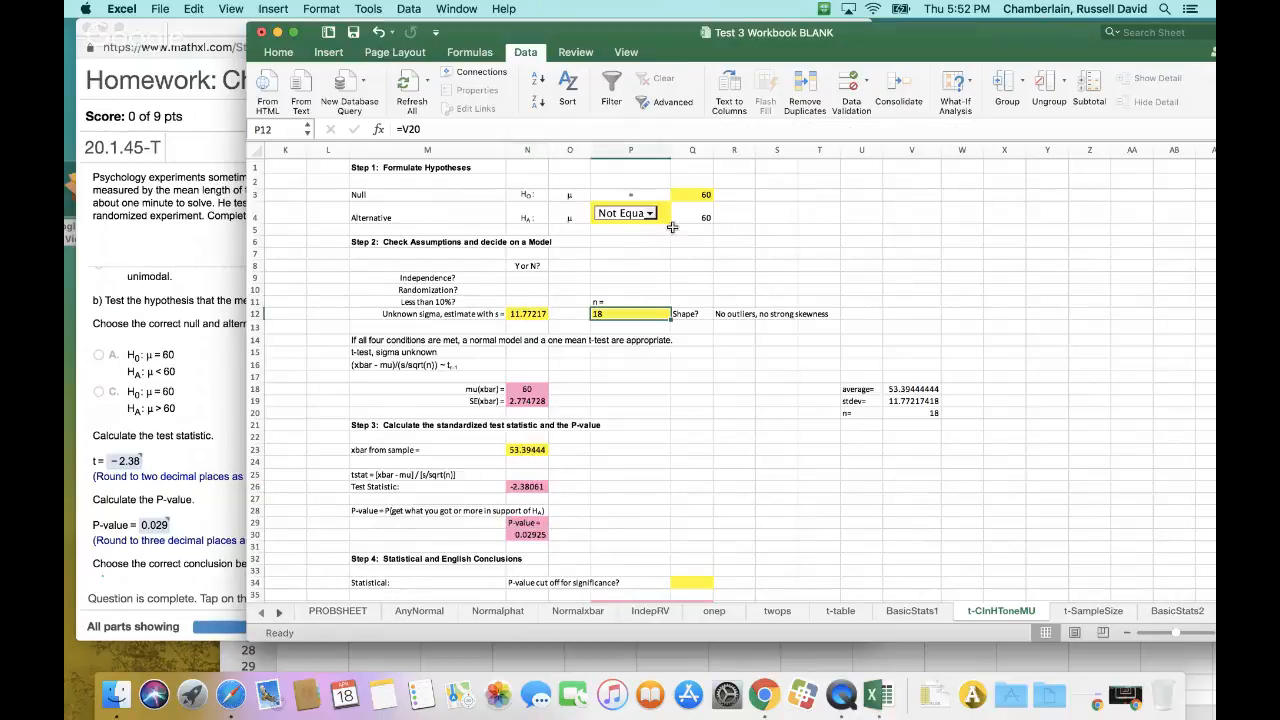
click(691, 195)
click(528, 315)
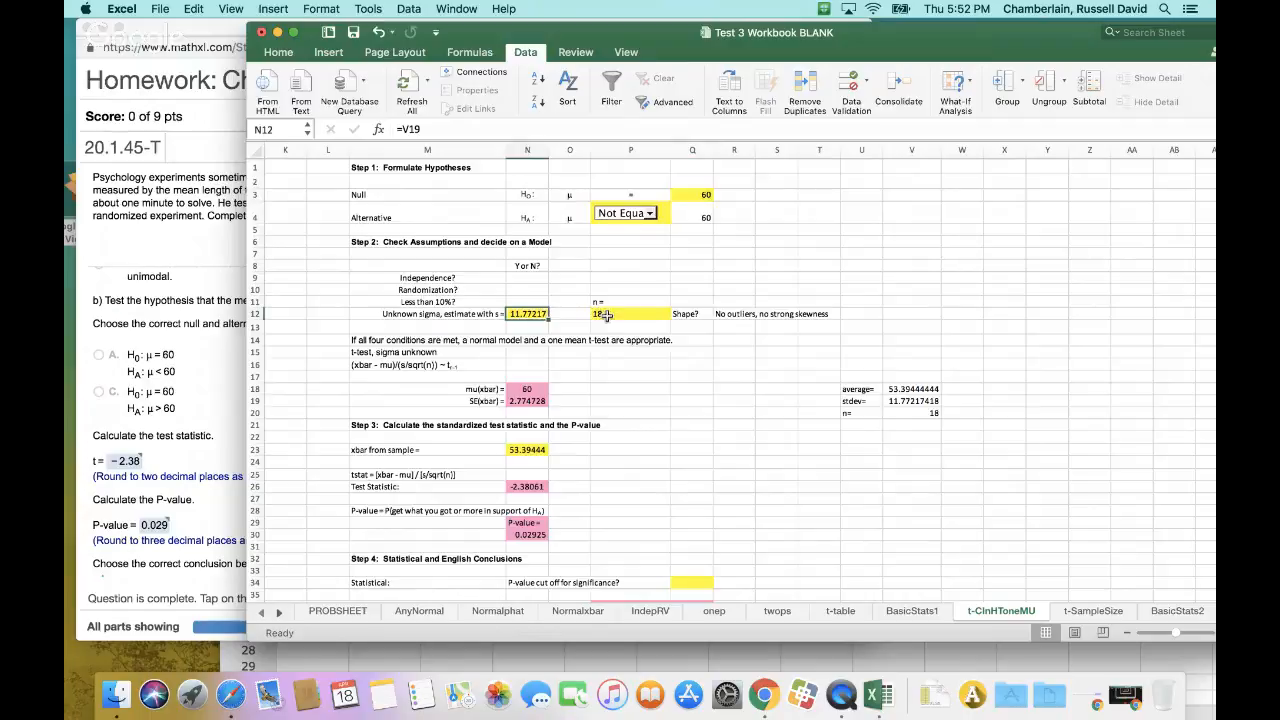
click(606, 314)
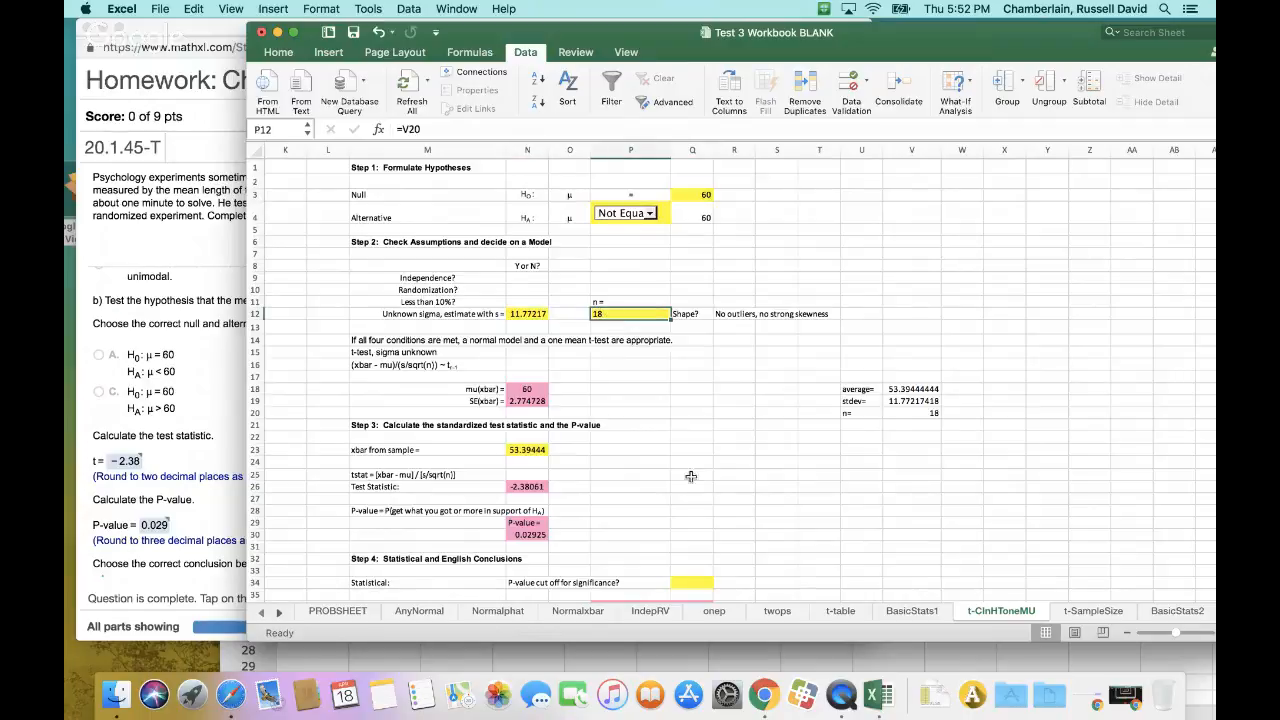
Compare the SortedDATA values on BasicStats1 with the homework's list of maze times
click(911, 613)
drag(293, 177, 298, 381)
drag(663, 40, 843, 358)
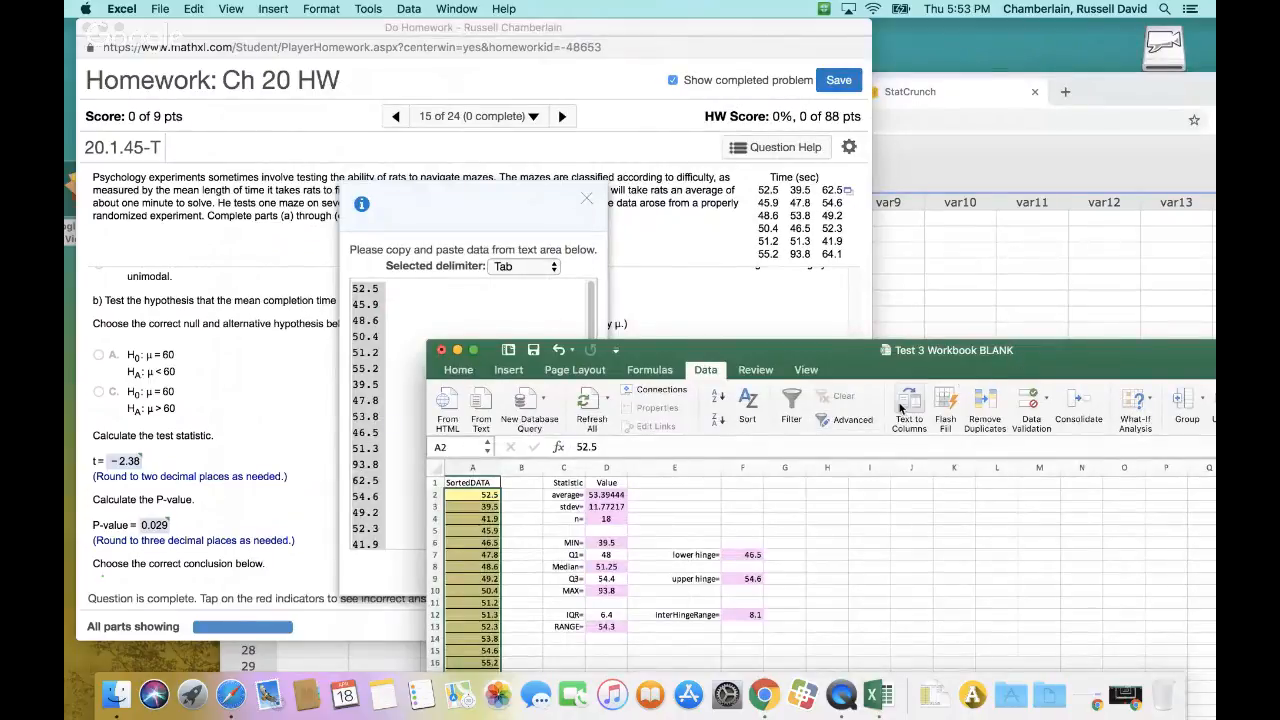
drag(911, 368, 936, 260)
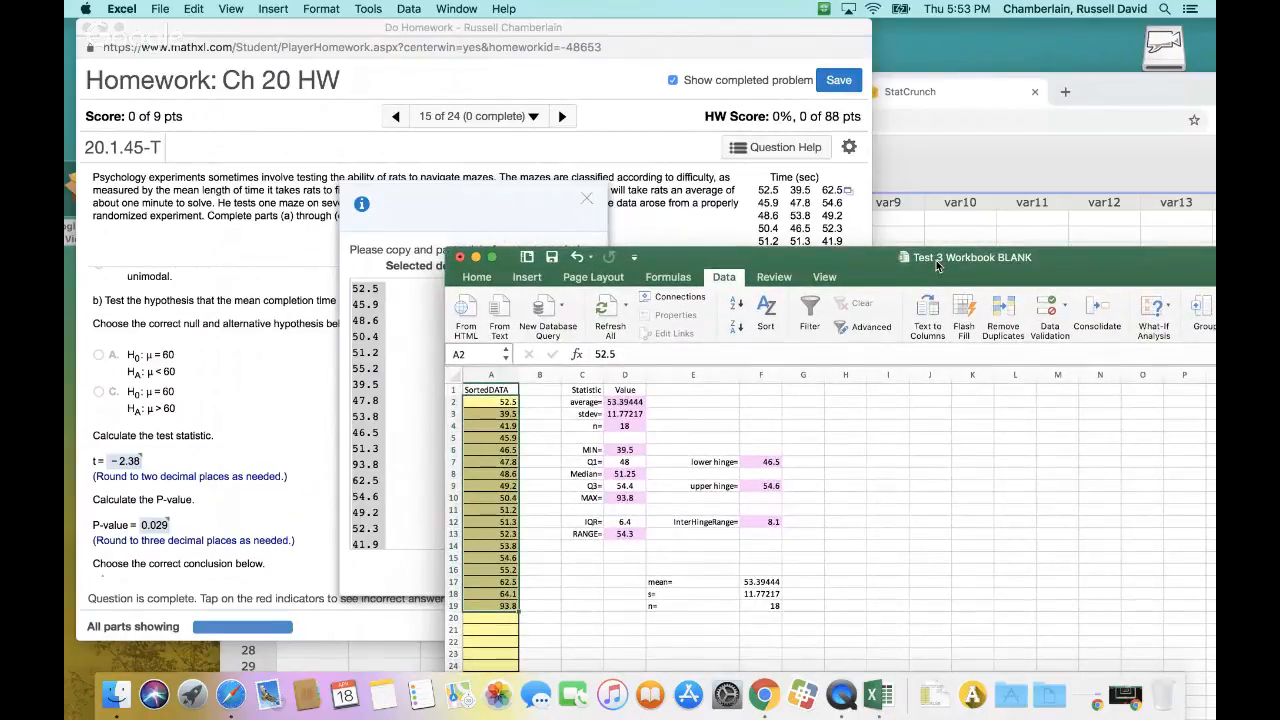
drag(936, 260, 938, 266)
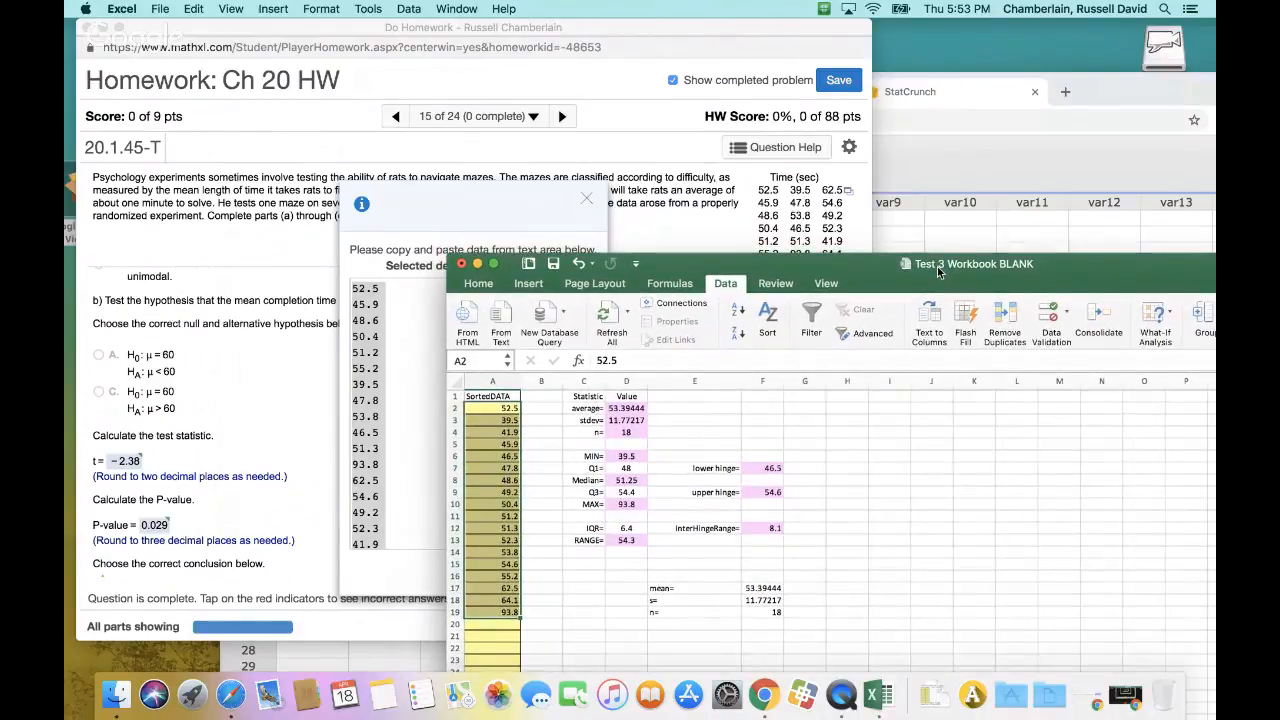
click(487, 540)
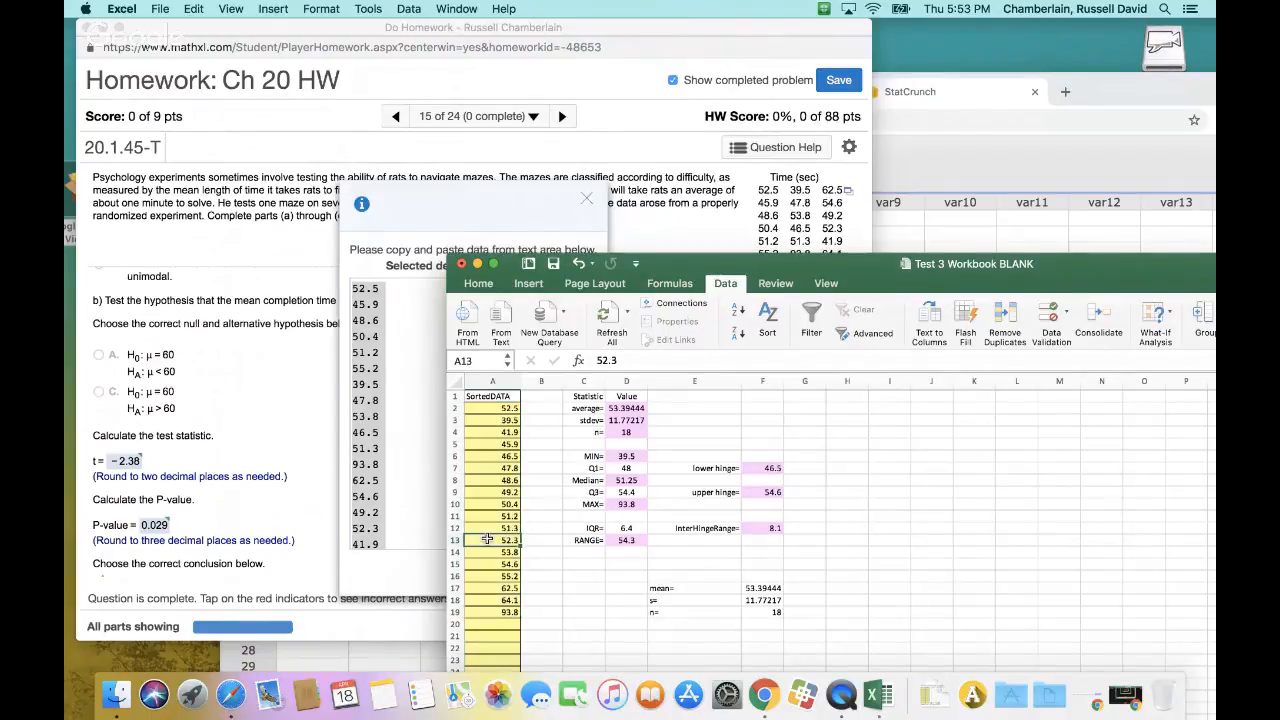
click(505, 408)
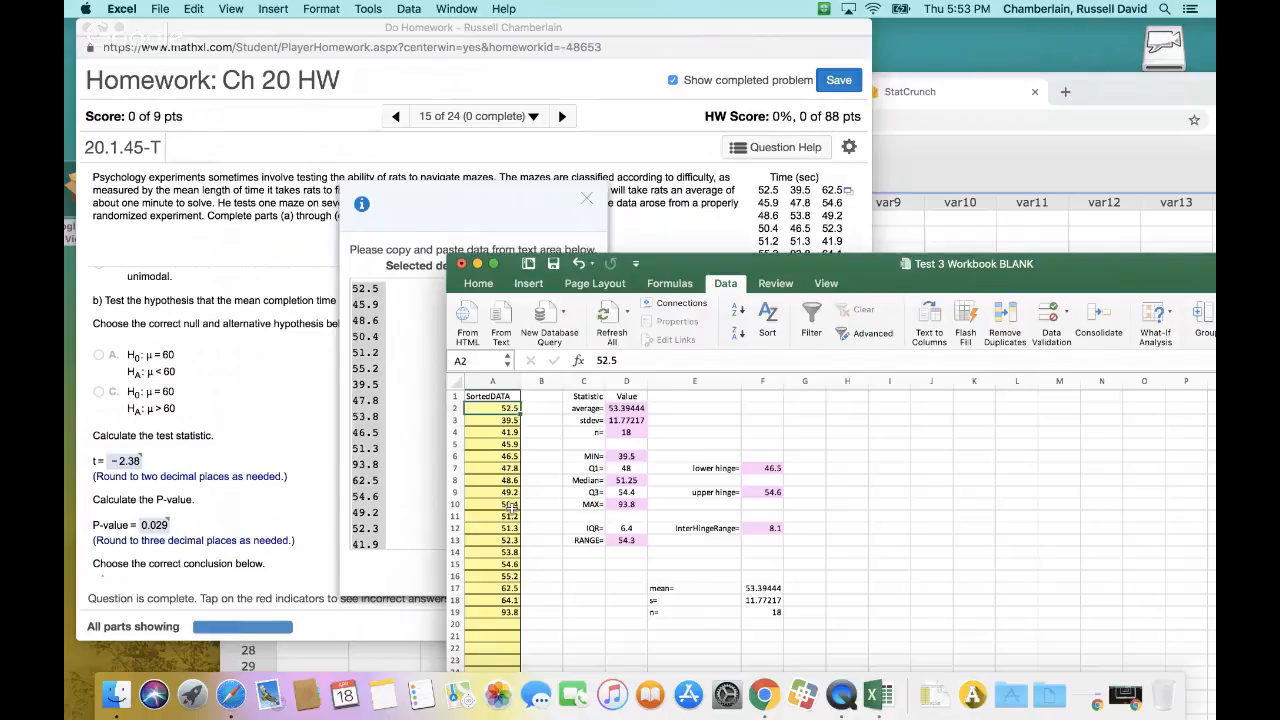
Try to sort the maze times with only A2:A19 selected
drag(503, 614, 497, 412)
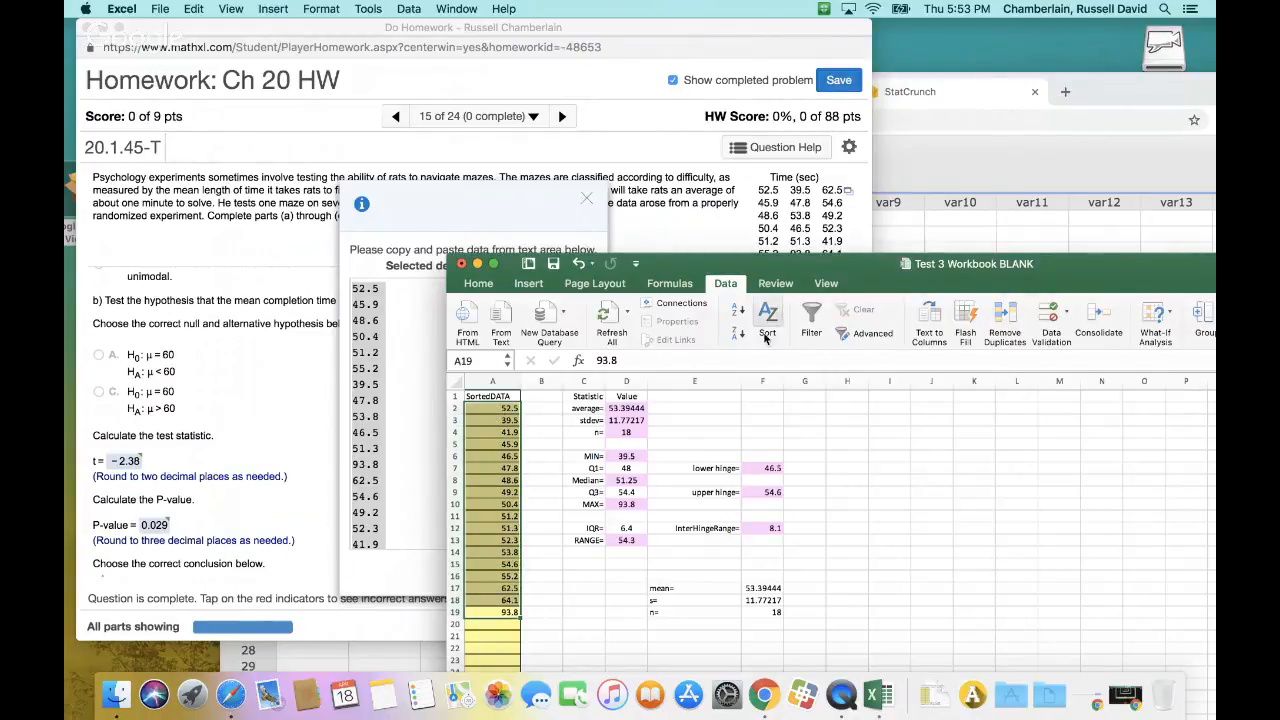
click(769, 338)
click(852, 250)
click(471, 430)
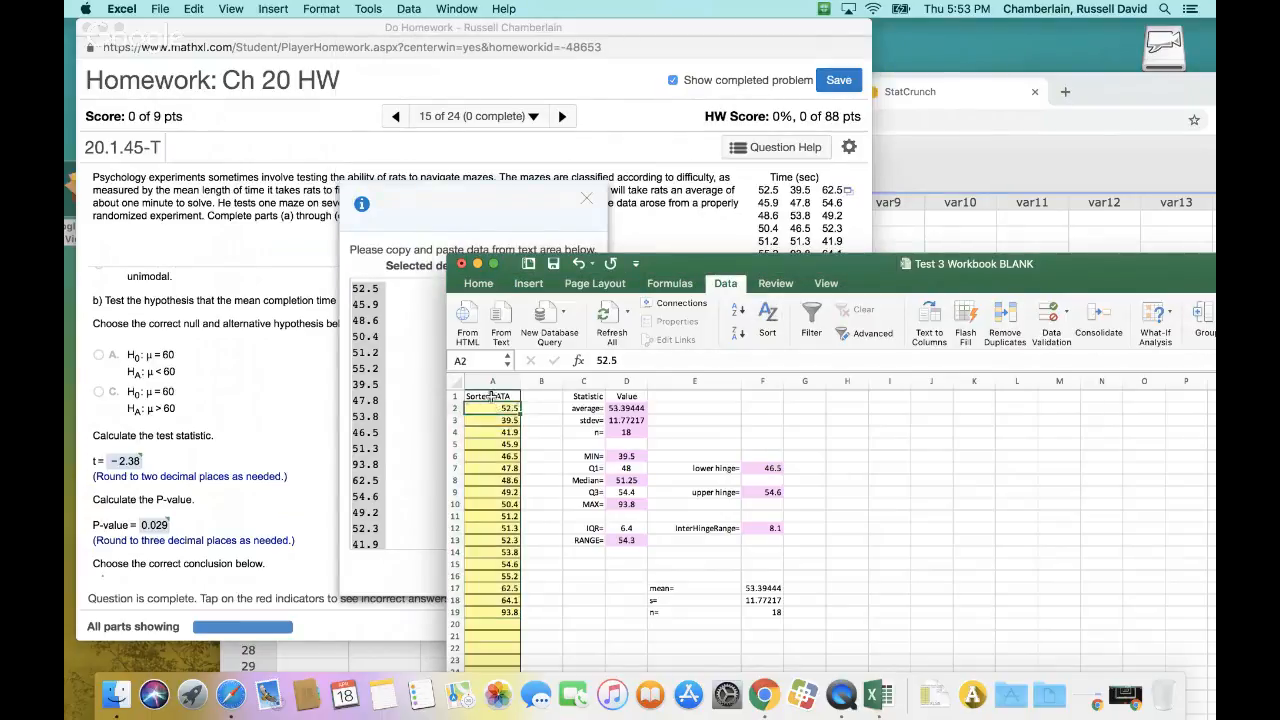
Sort the SortedDATA column in ascending order with the header included in the A1:A19 selection
drag(490, 396, 513, 612)
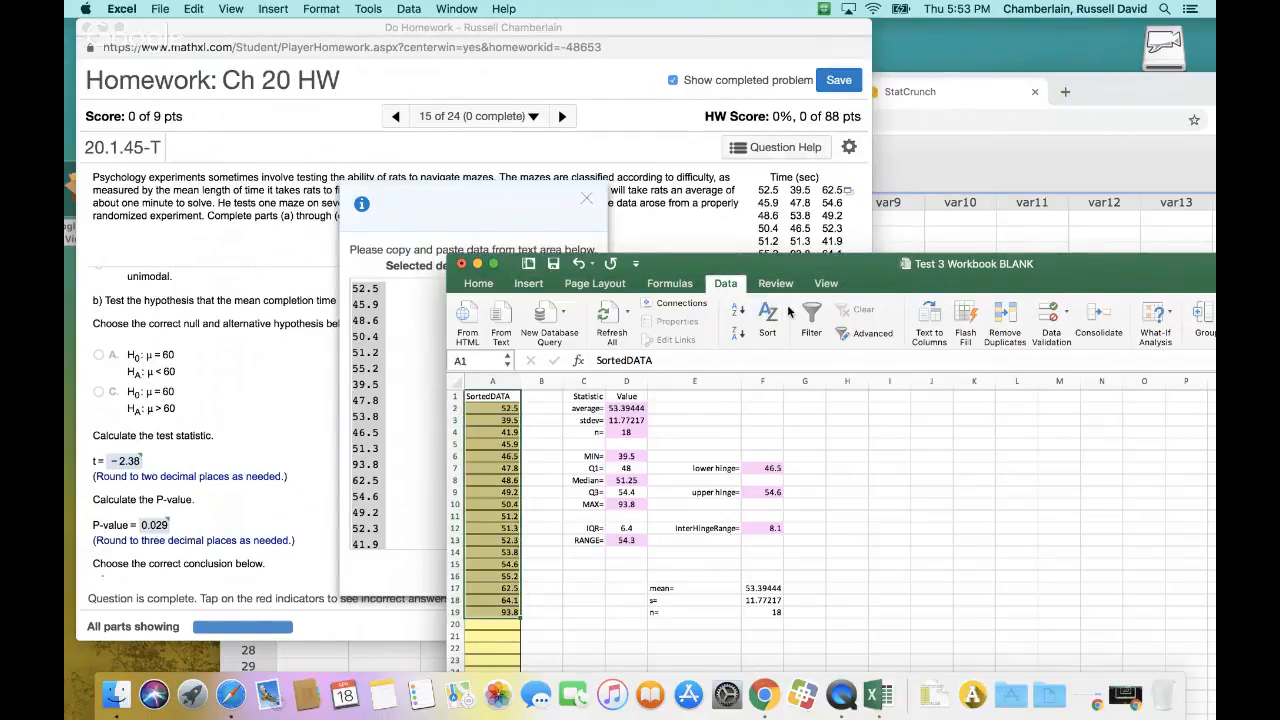
click(767, 320)
click(850, 248)
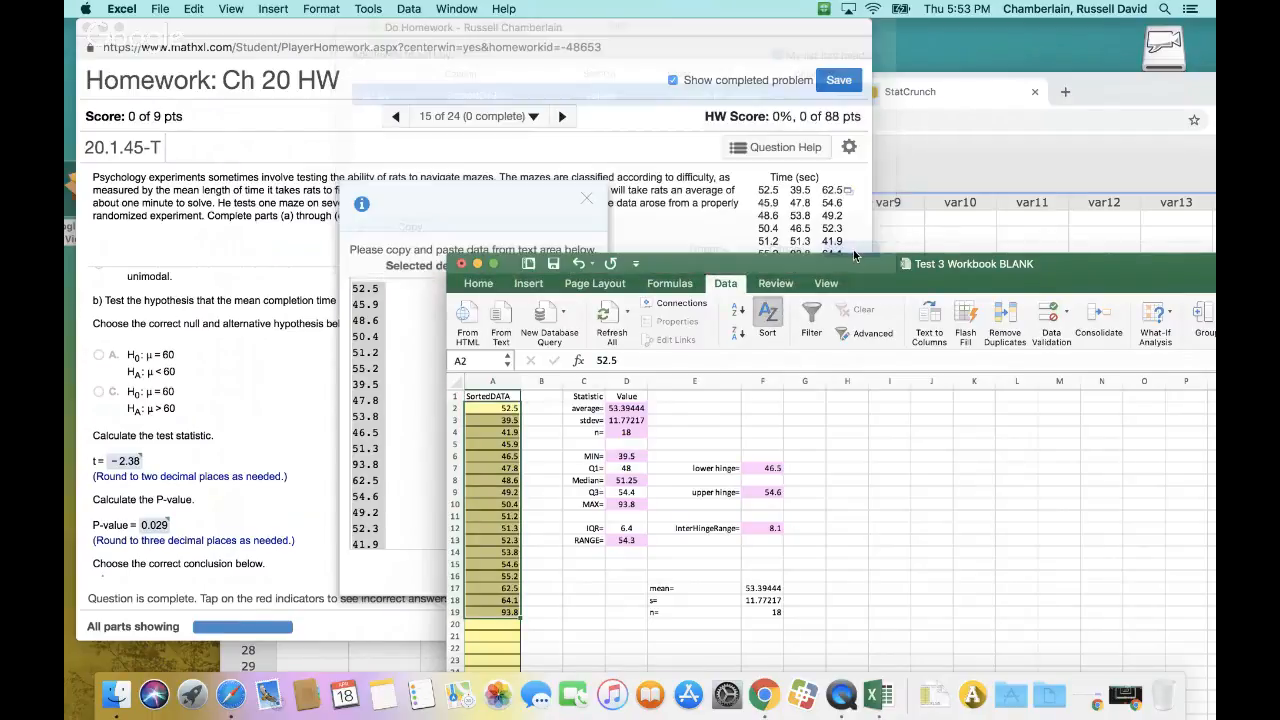
drag(938, 283, 868, 154)
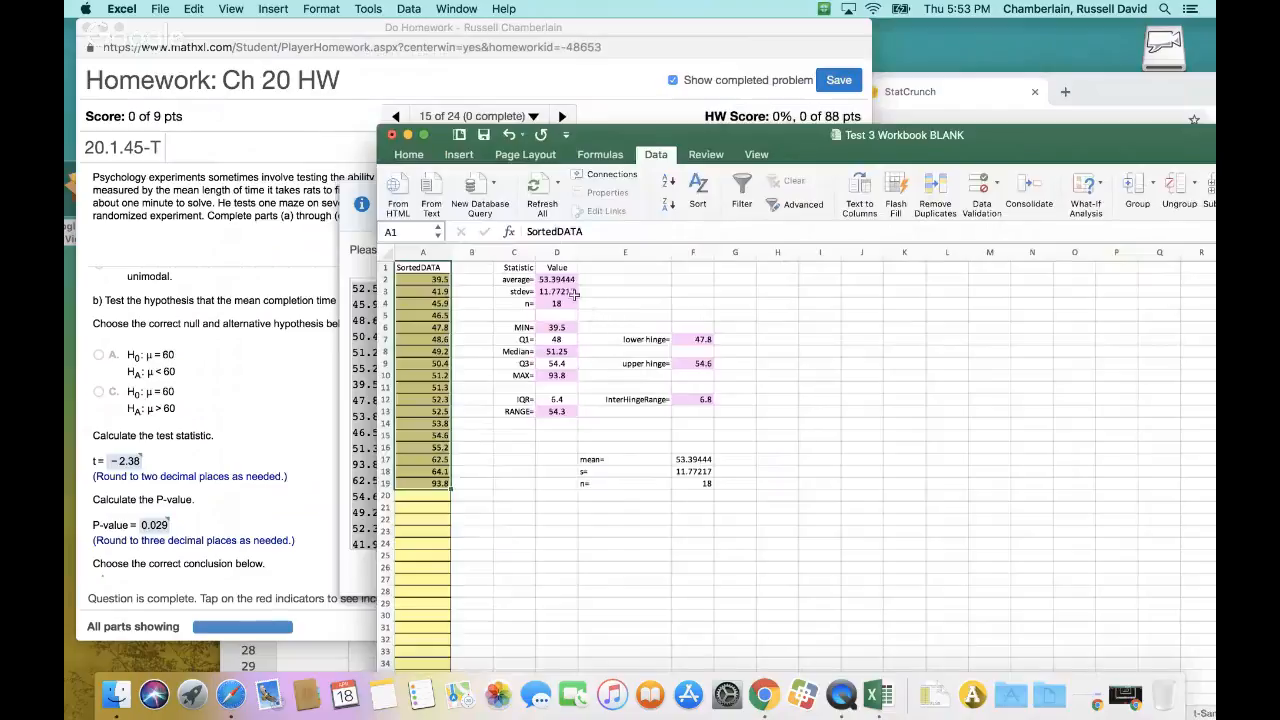
Check the homework's copied time list down to its last value against the worksheet data
drag(905, 134, 991, 508)
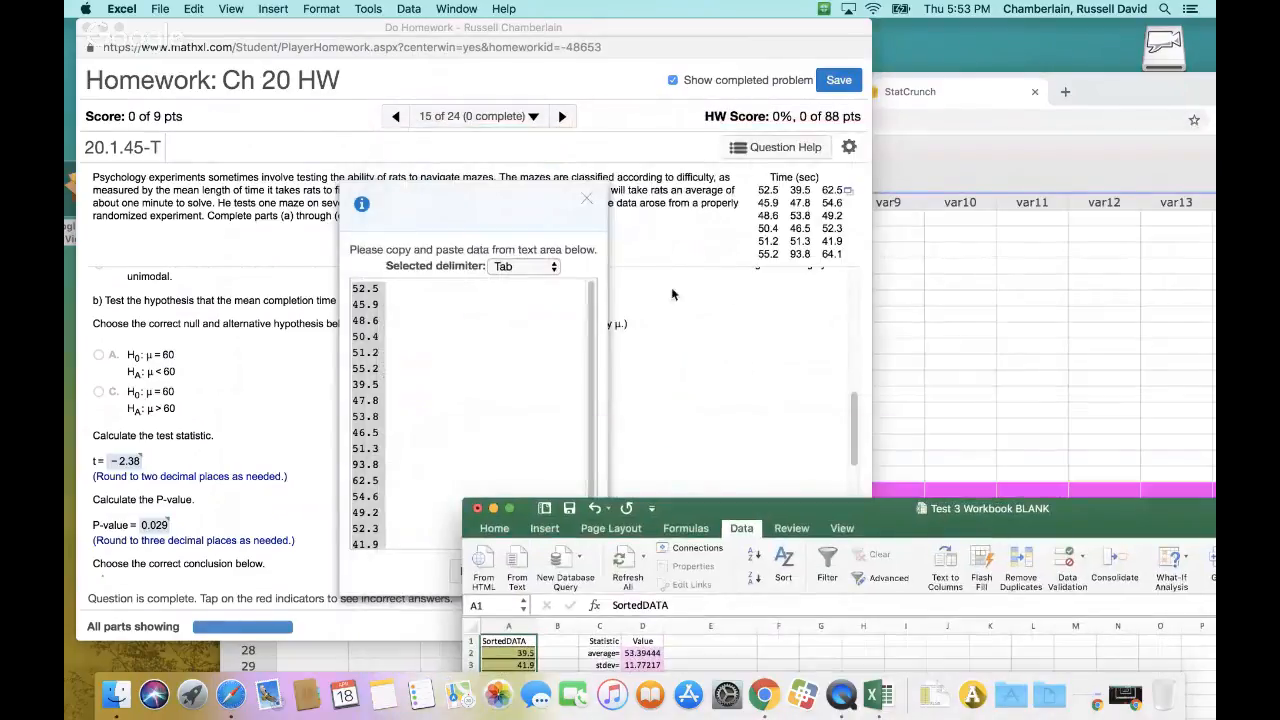
click(1093, 105)
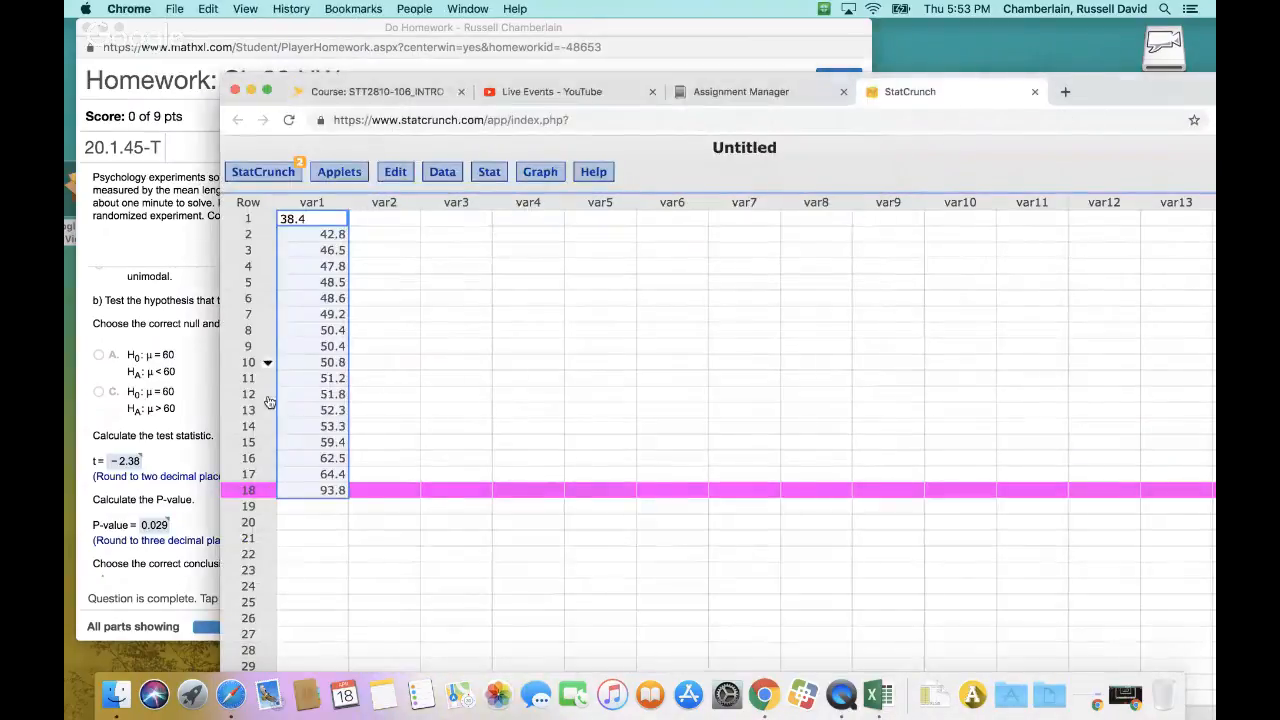
click(150, 414)
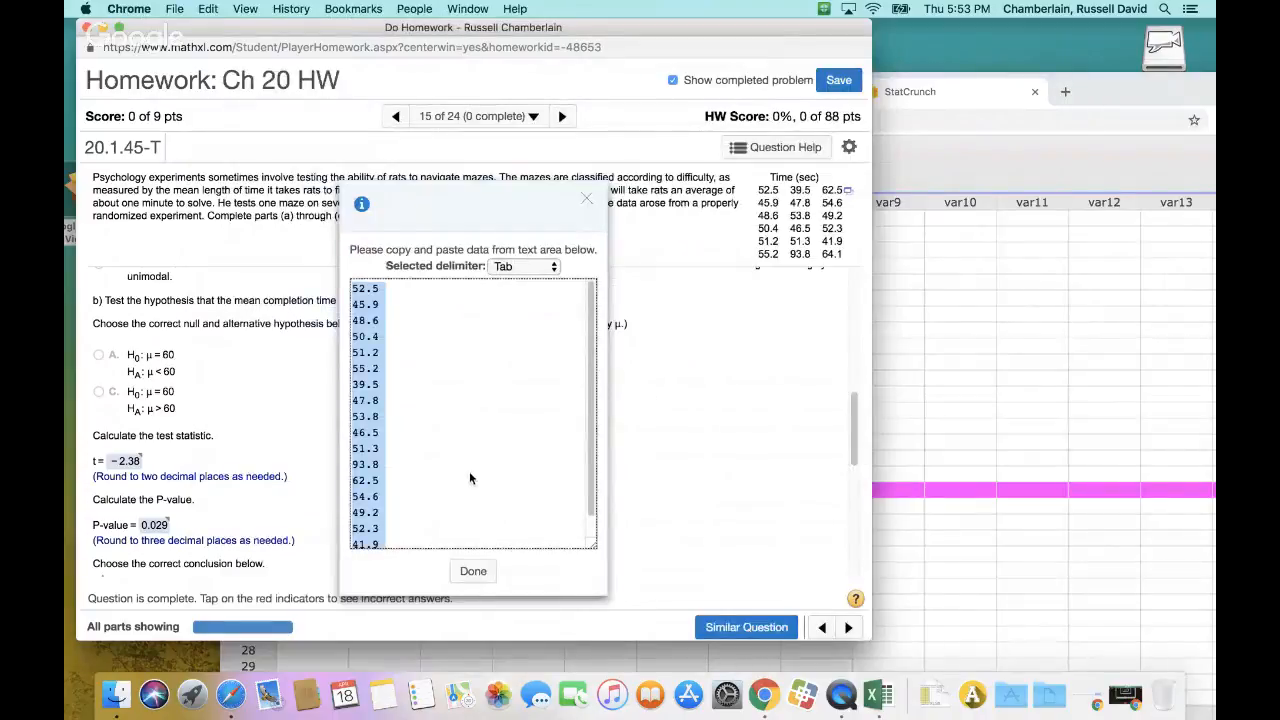
drag(592, 345, 627, 427)
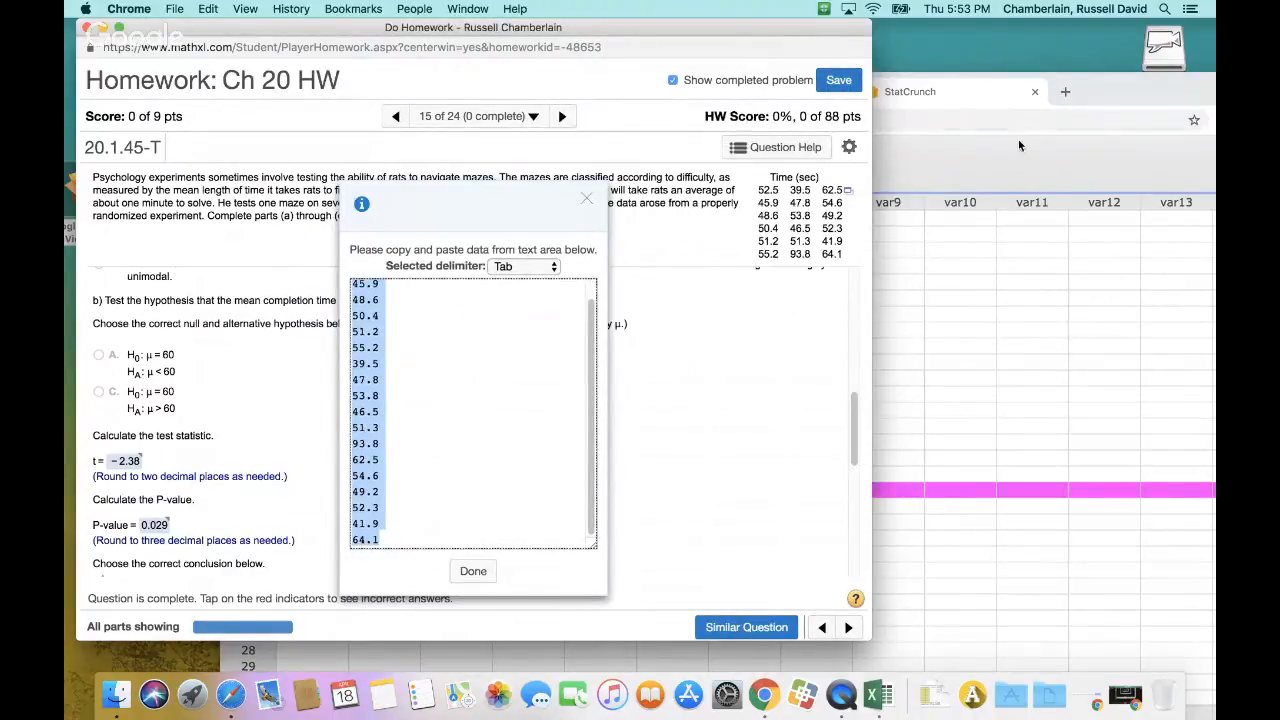
Switch back to Excel and copy the average, stdev and n labels and values in C2:D4 on BasicStats1
click(878, 695)
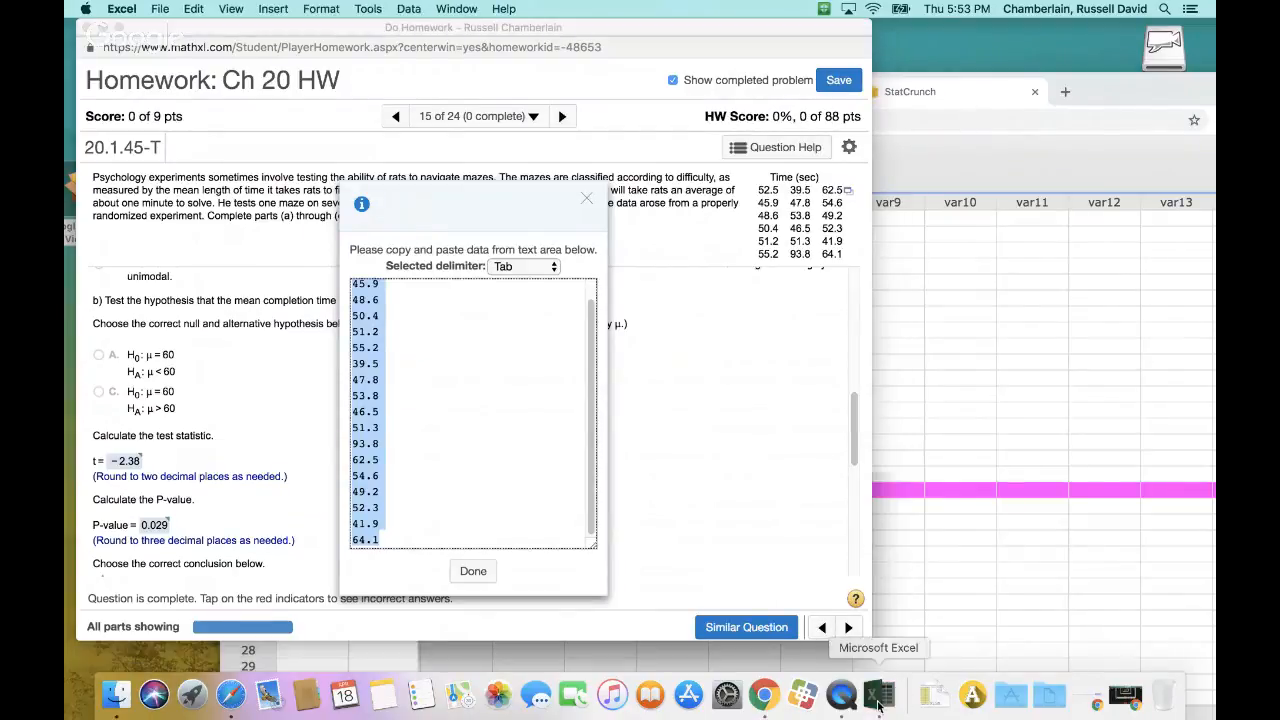
drag(889, 506, 918, 110)
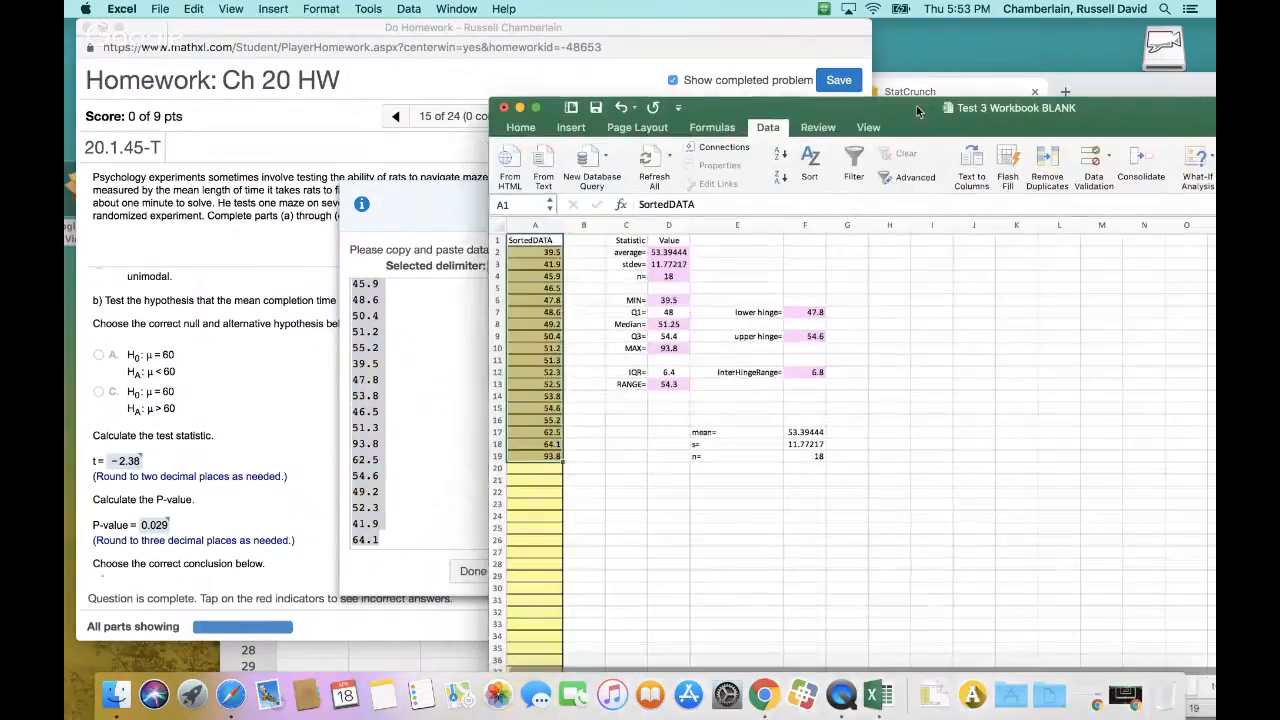
mouse_move(668, 252)
mouse_down()
mouse_move(668, 276)
mouse_move(640, 272)
mouse_move(662, 275)
mouse_up()
key(super+c)
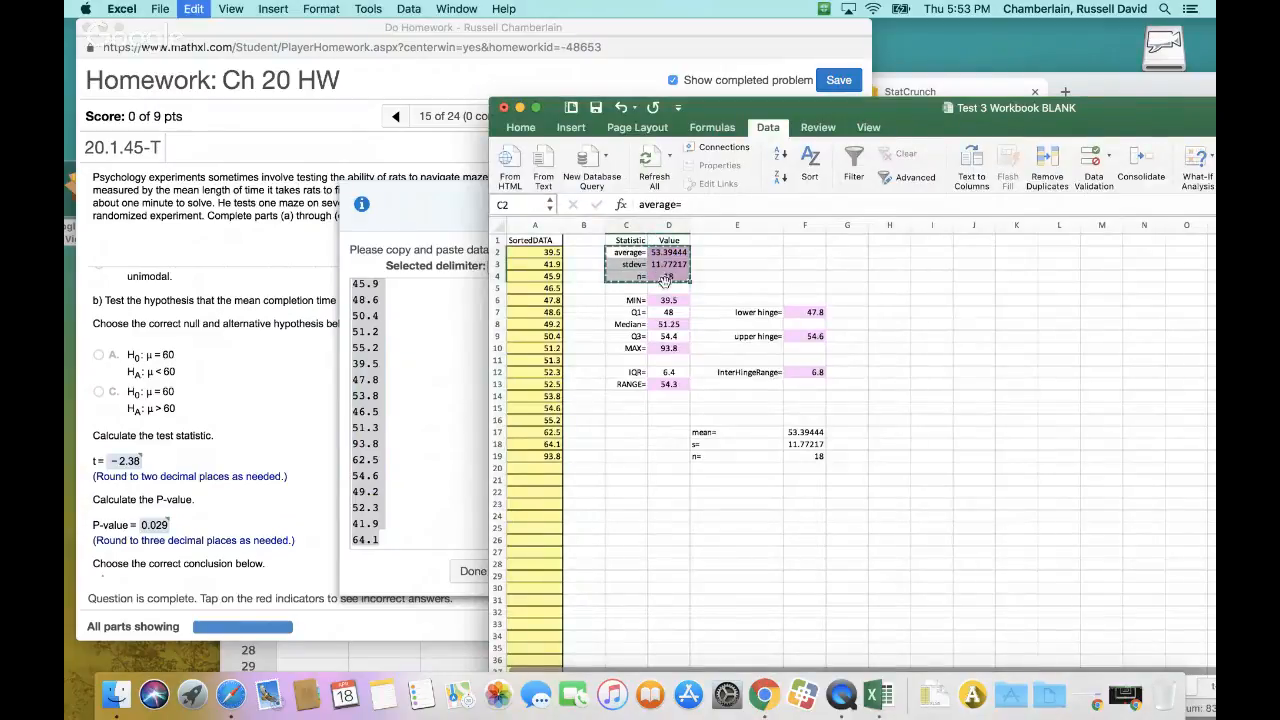
Paste the copied average, stdev and n cells as values only over U18:V20 on the t-CInHToneMU sheet
drag(1026, 119, 837, 39)
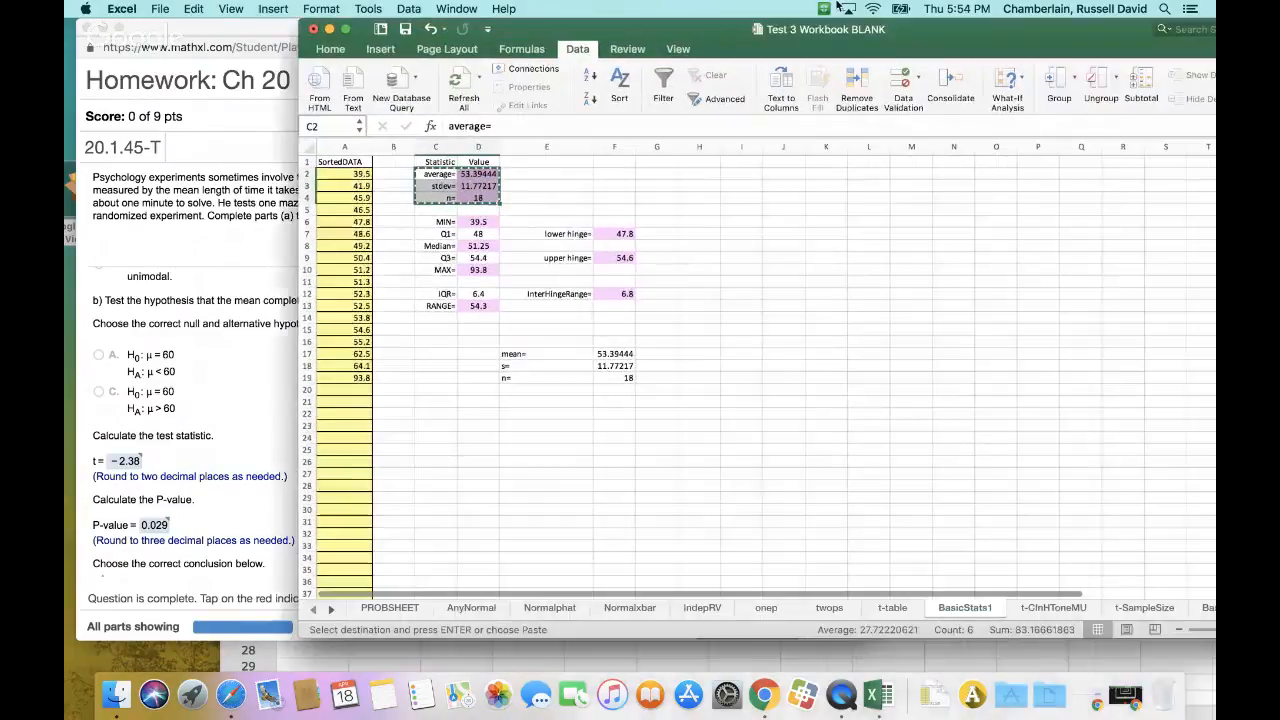
click(1045, 607)
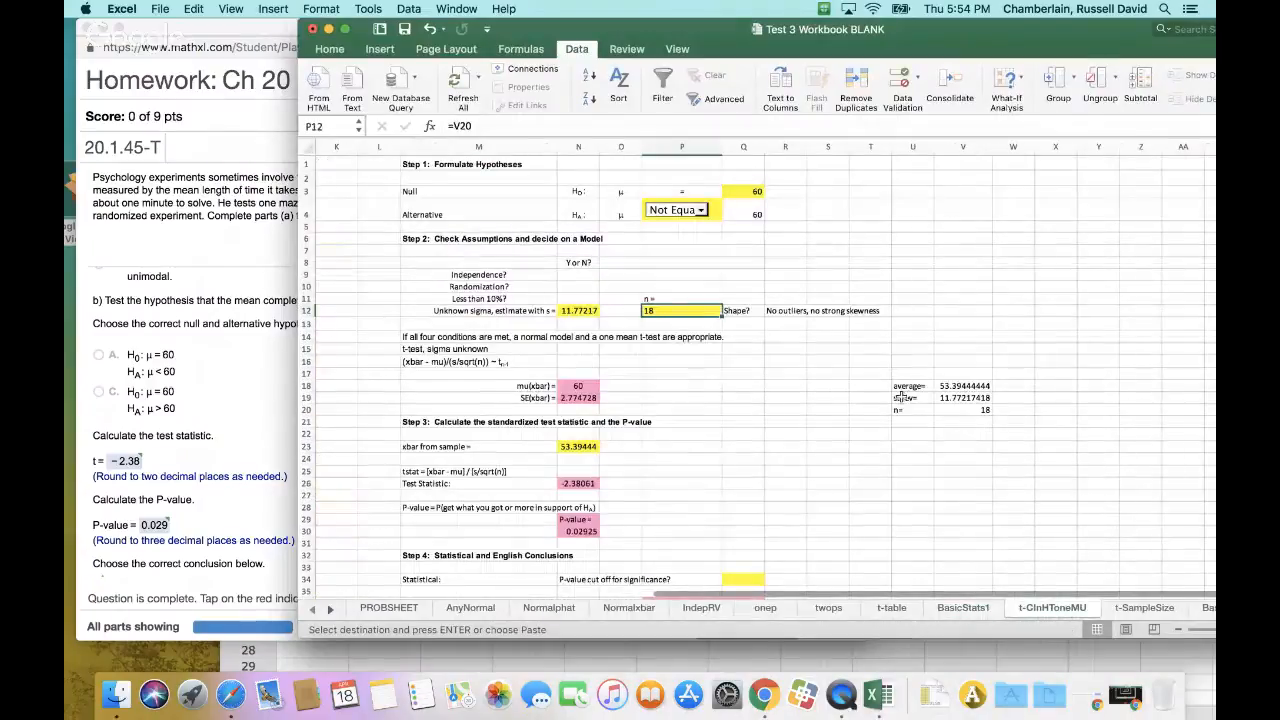
drag(900, 385, 949, 410)
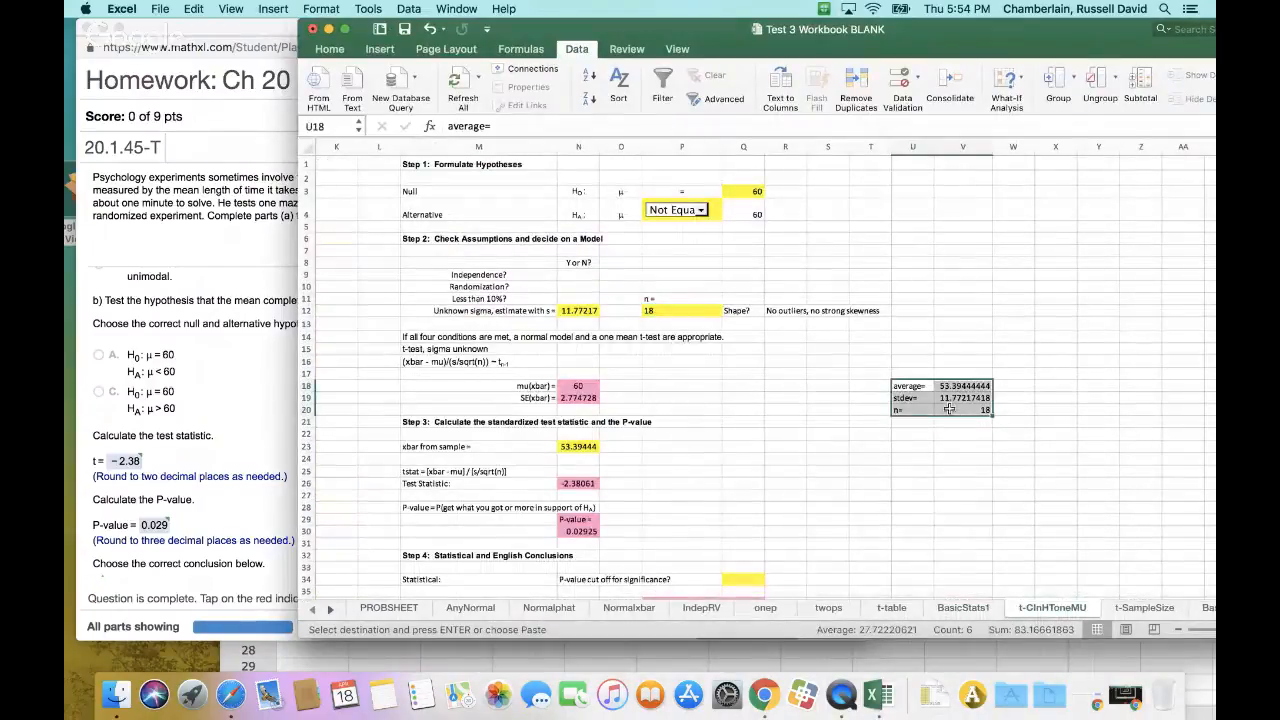
key(super+v)
click(1013, 430)
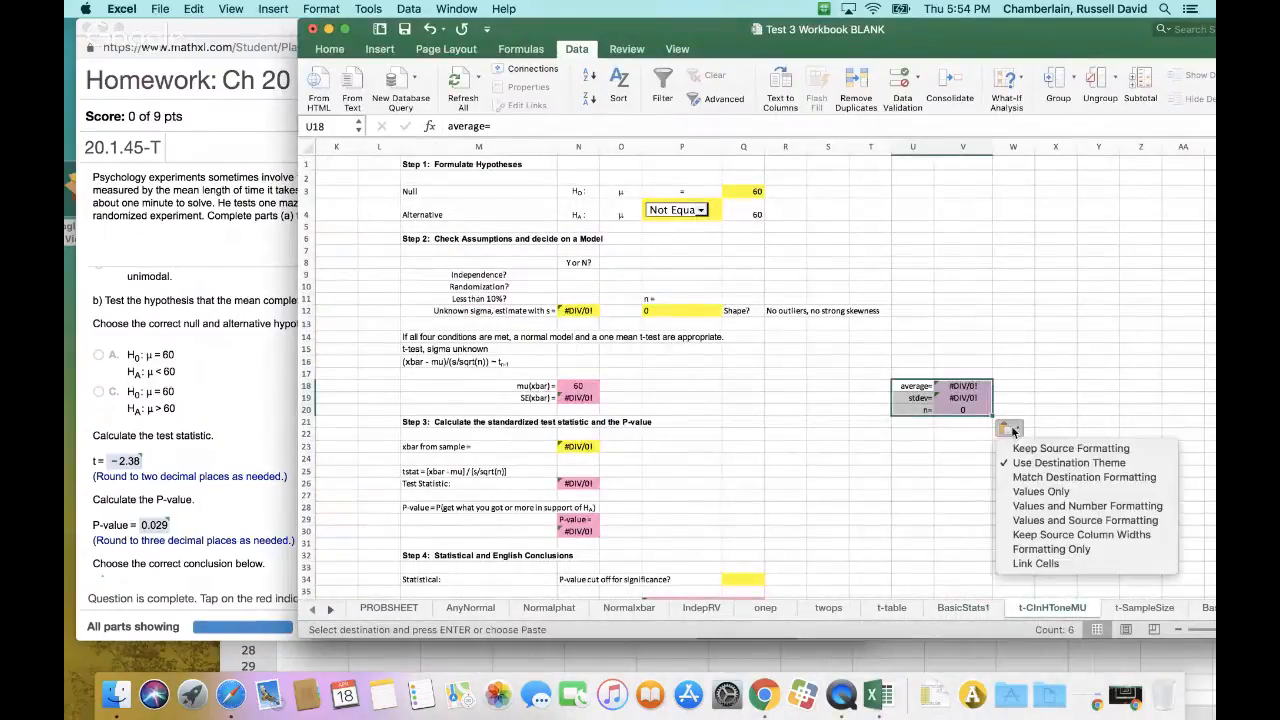
click(1045, 491)
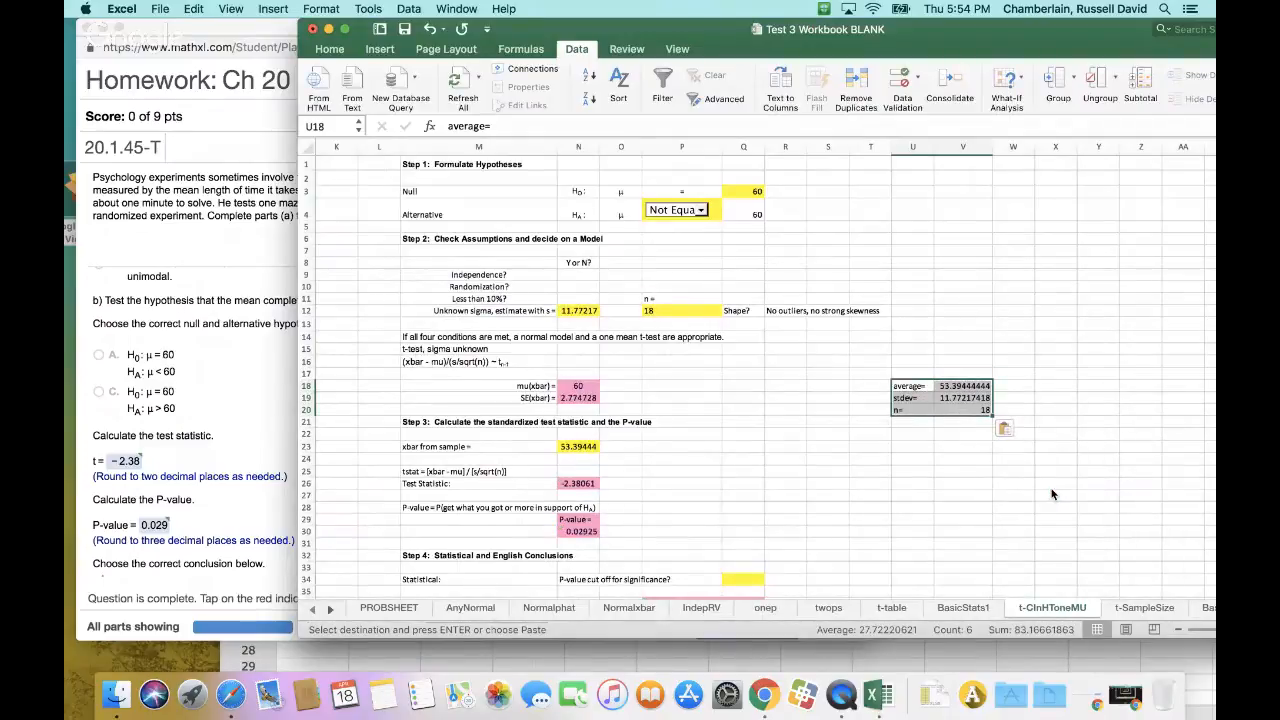
click(955, 386)
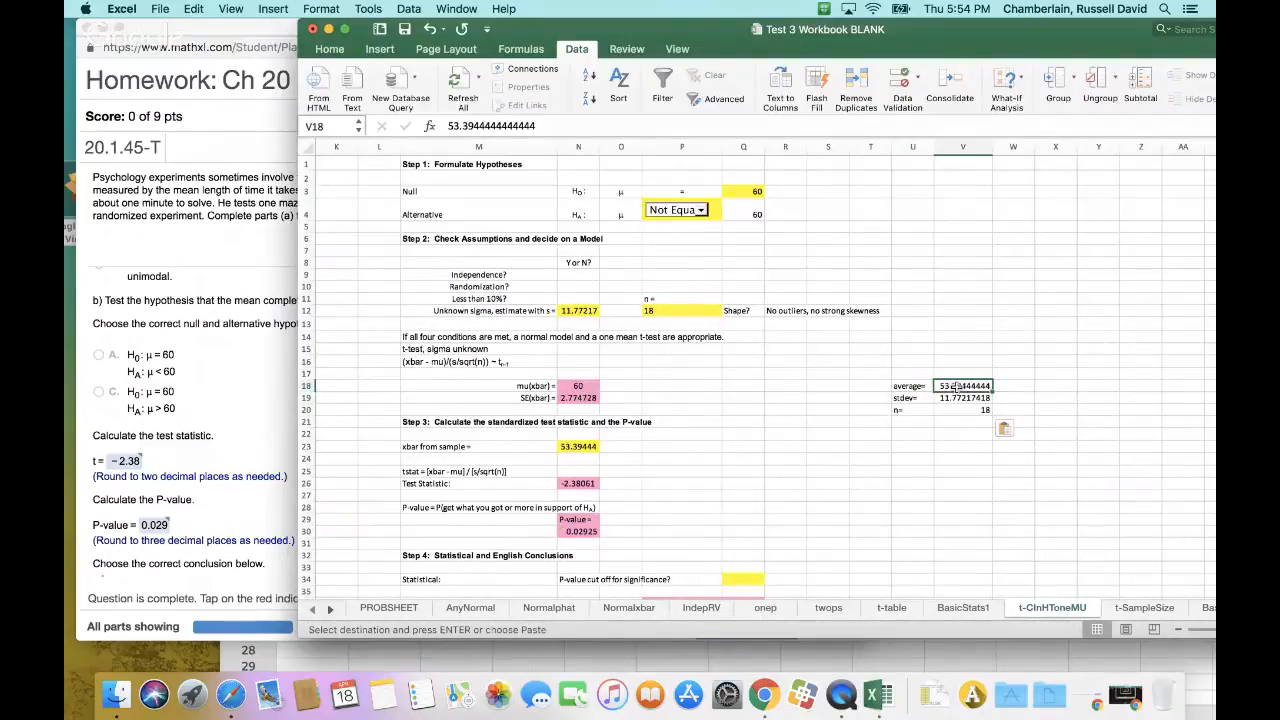
key(Return)
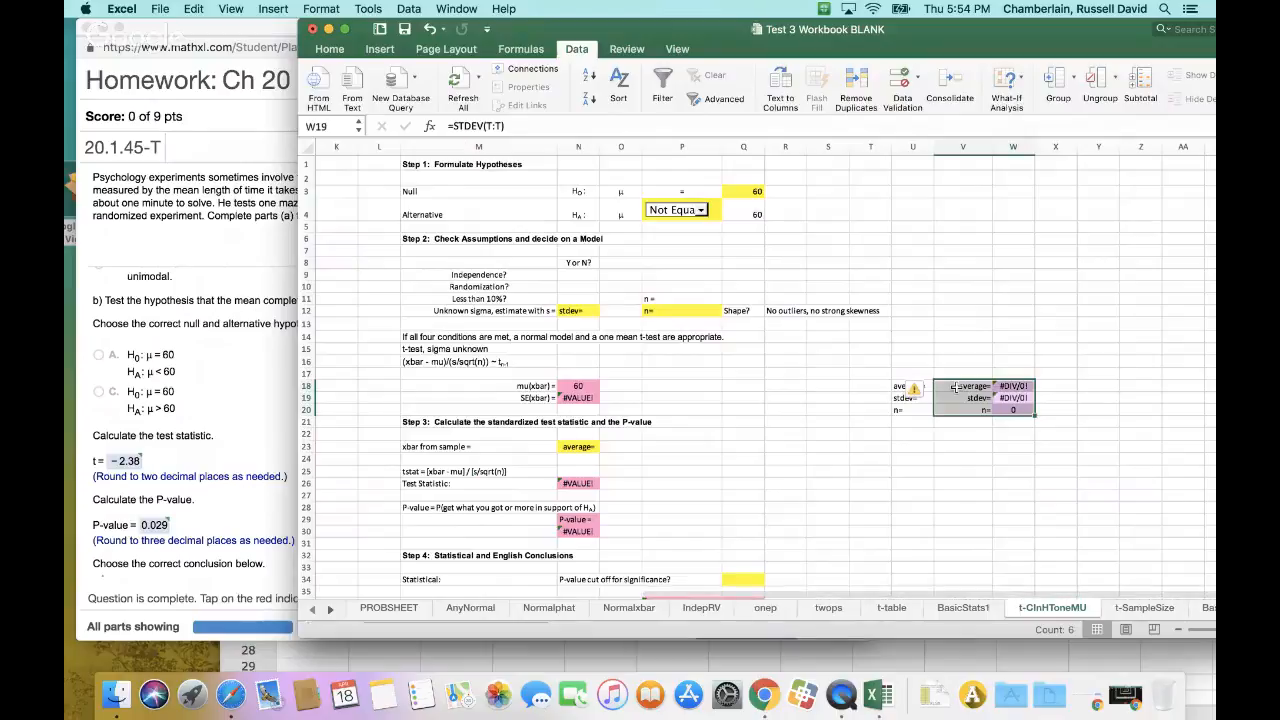
key(super+z)
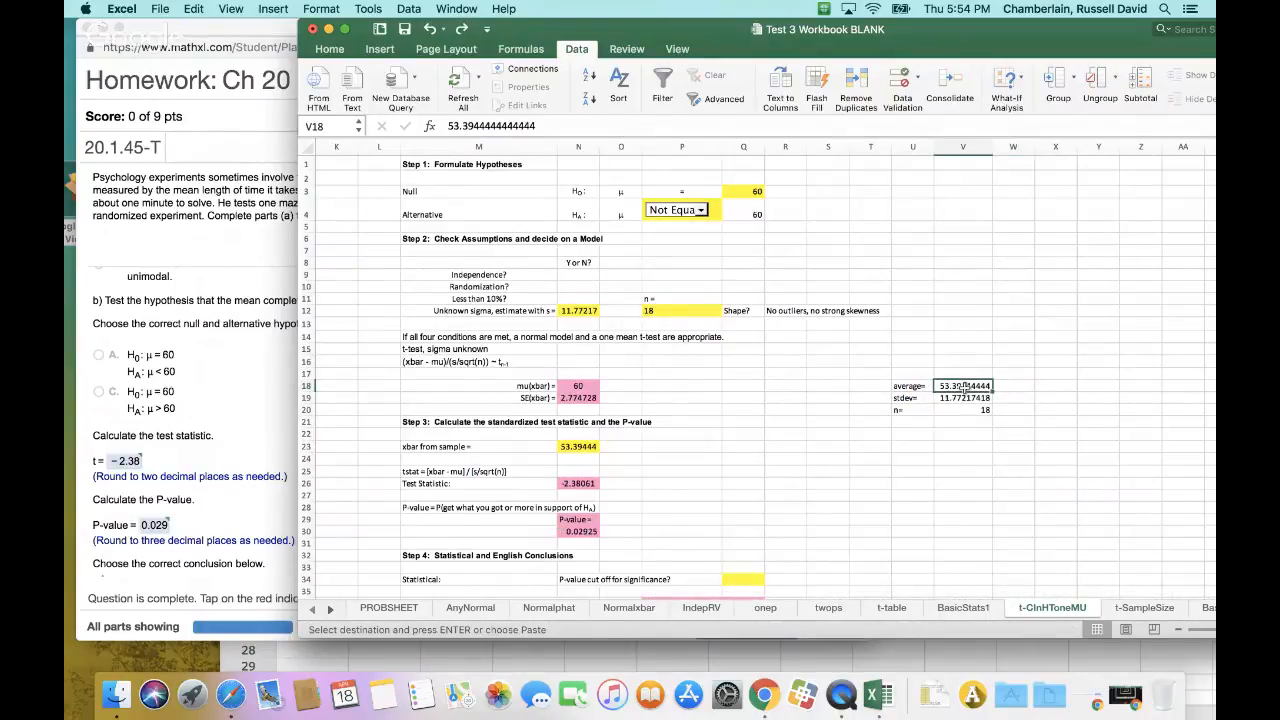
key(shift+Right)
key(shift+Down)
key(shift+Down)
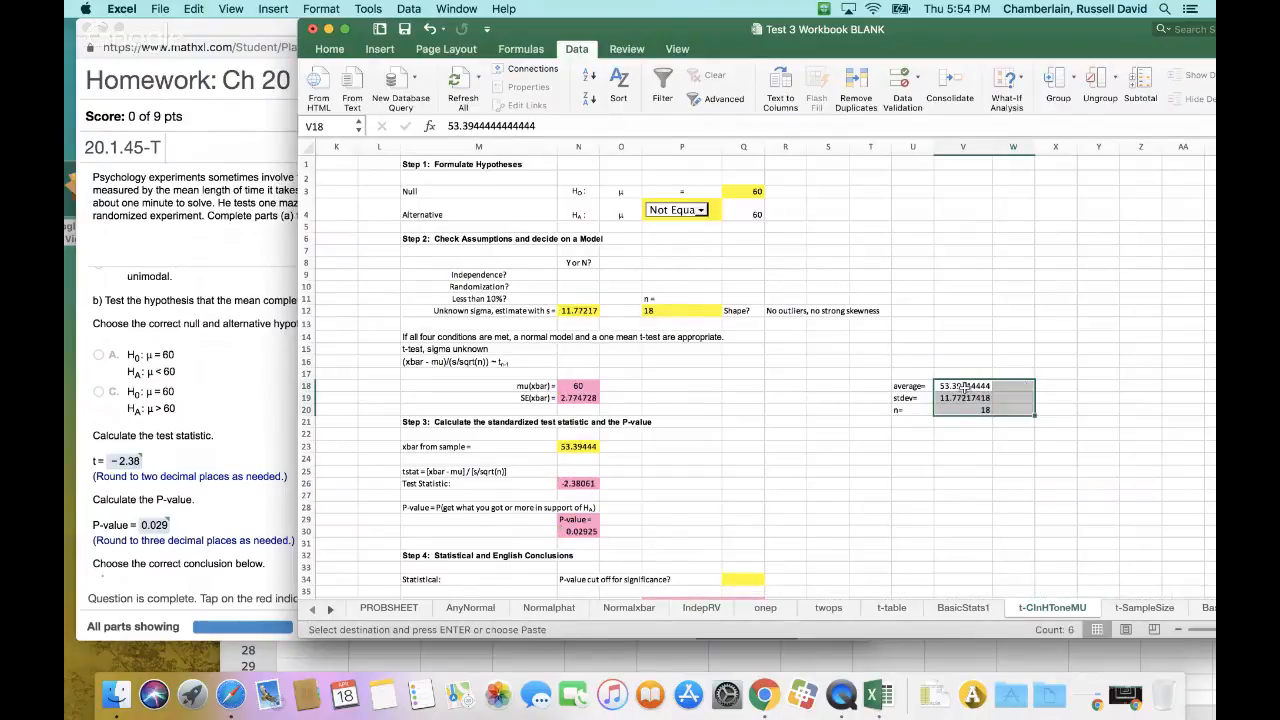
Check the P-value in N30 and the test statistic in N26 against the homework's part b answers
click(960, 397)
click(911, 459)
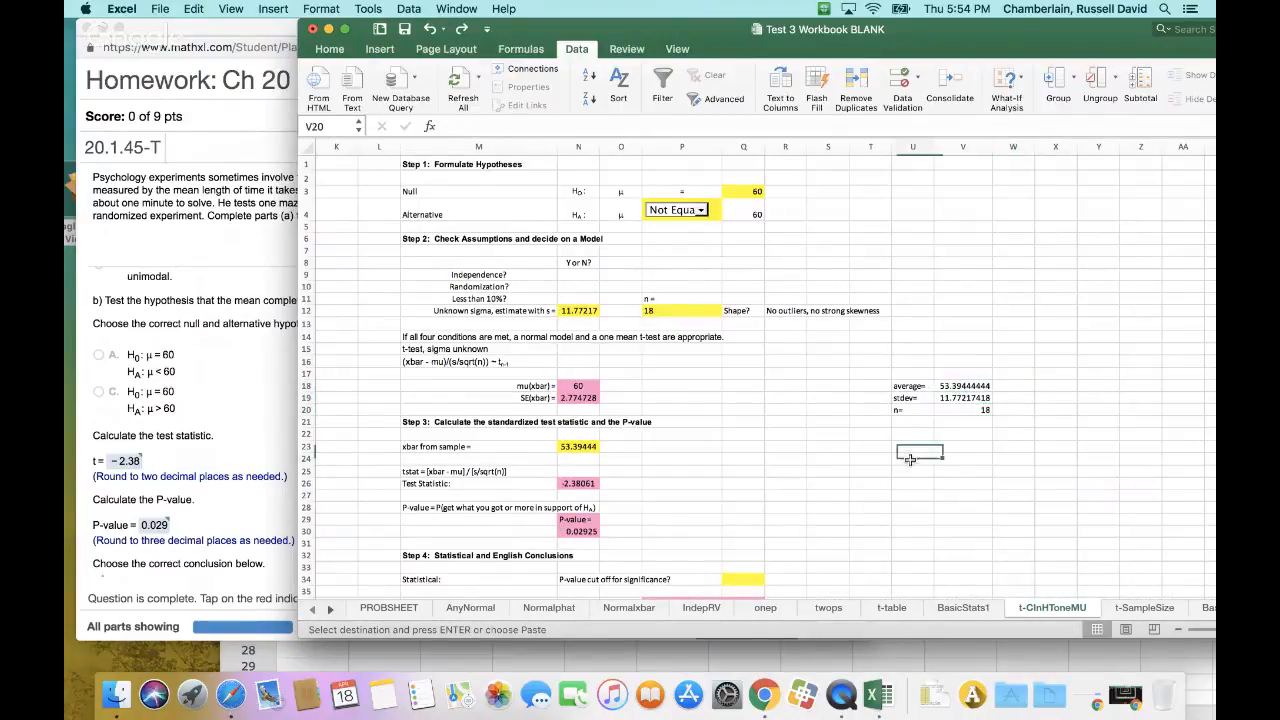
click(582, 532)
click(585, 485)
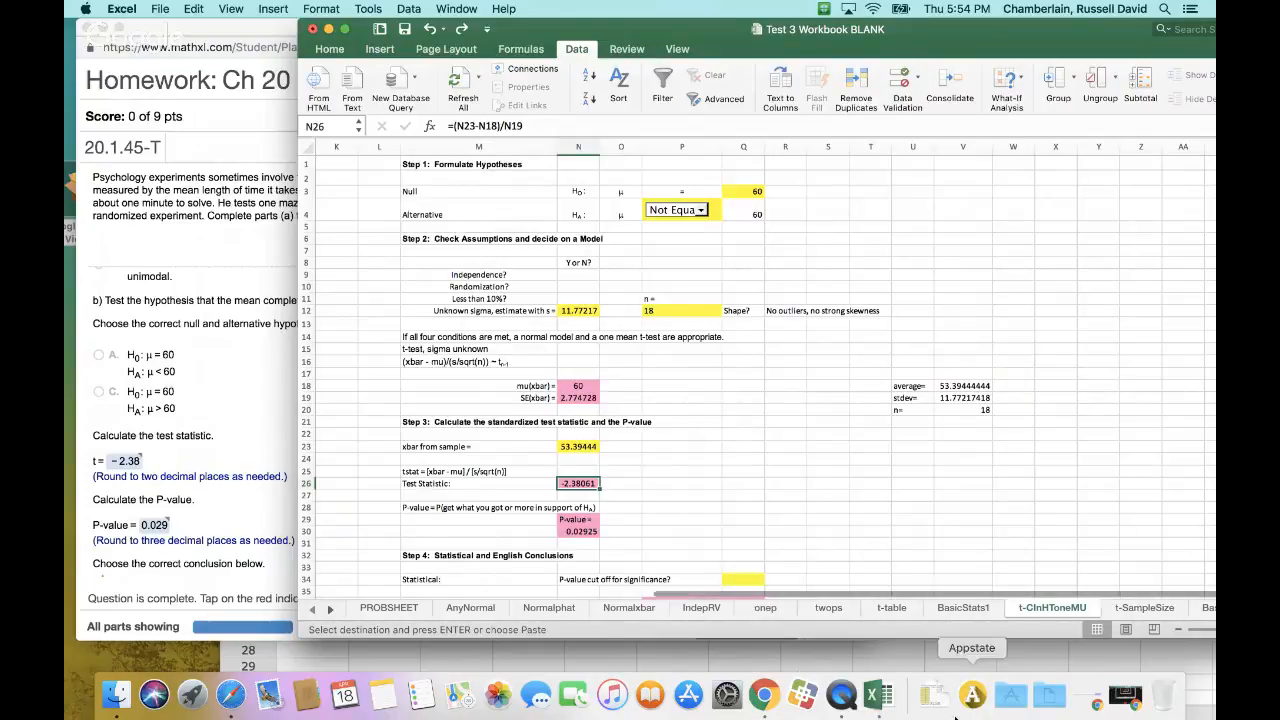
Switch to the Google Hangouts window and stop the live broadcast
click(1125, 694)
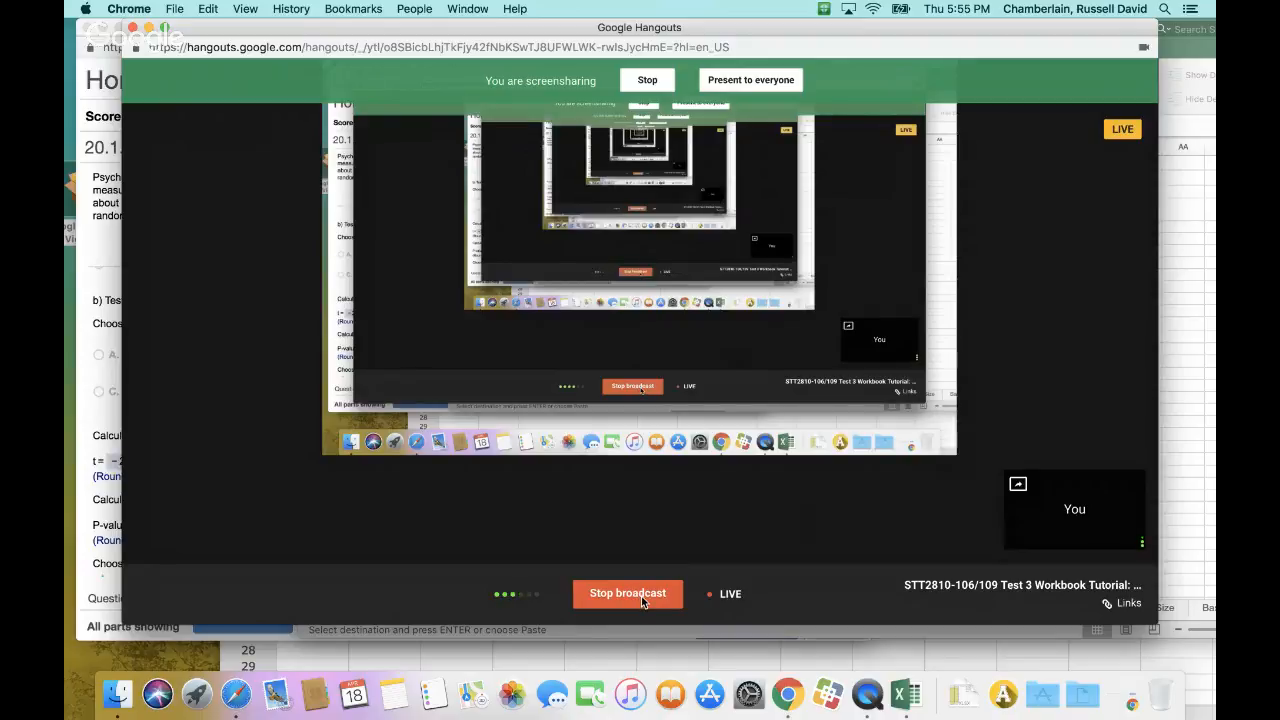
click(641, 598)
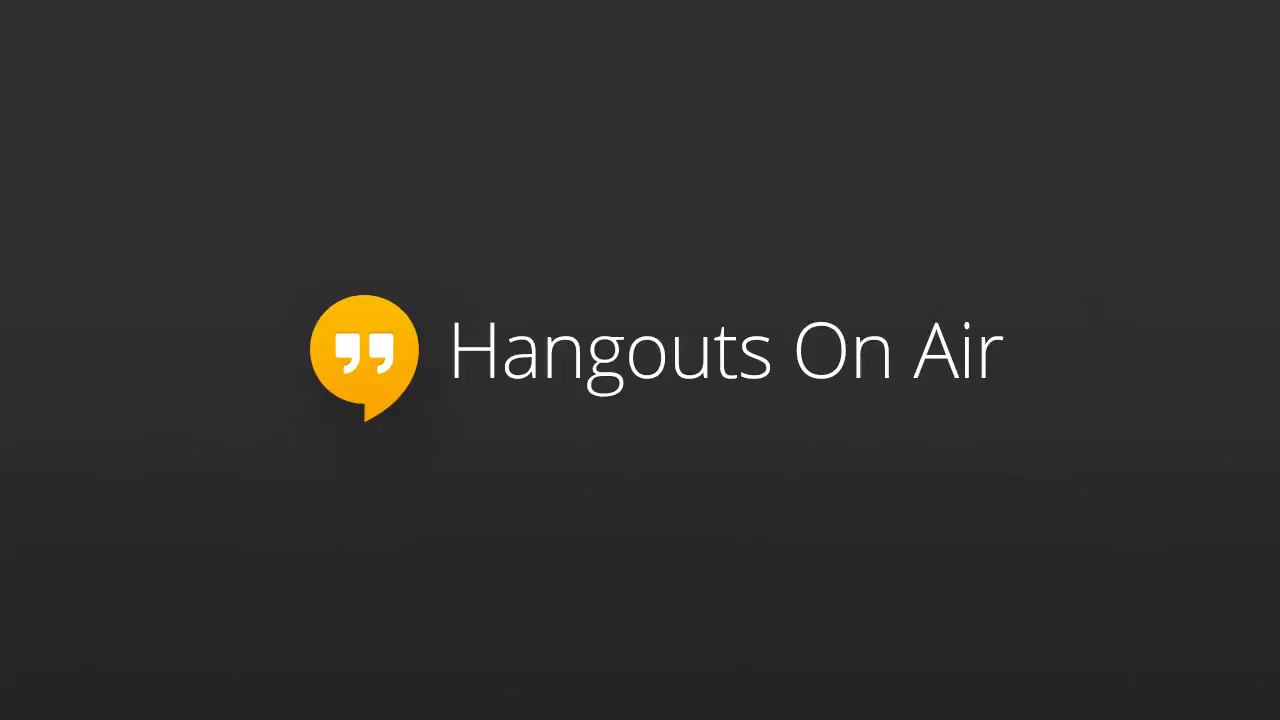